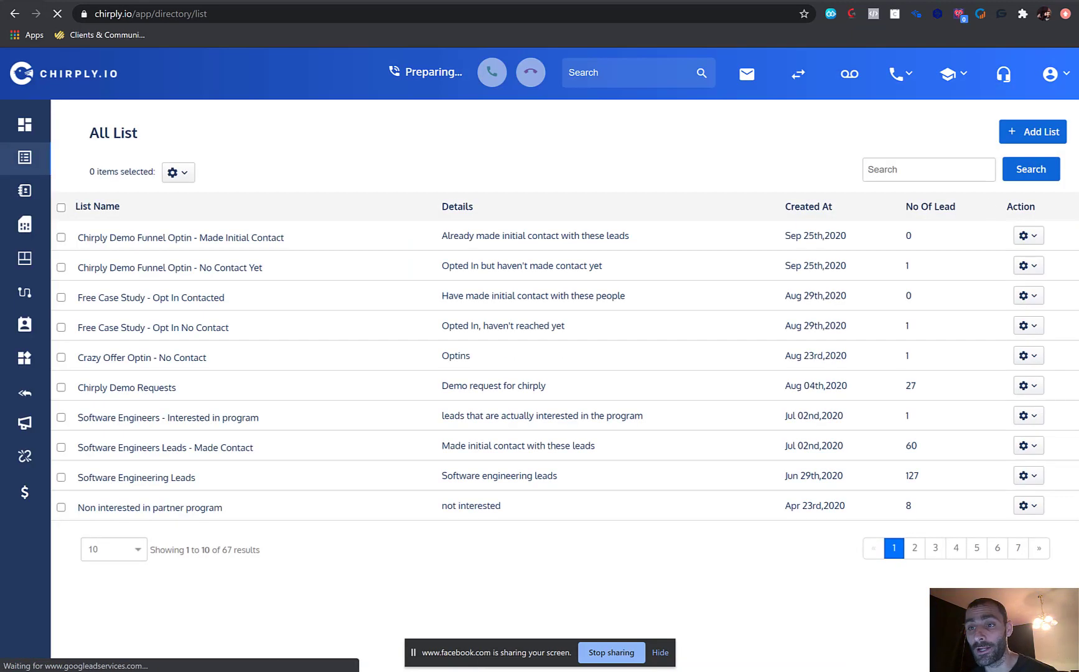
Start a new list and name it "Mastermind Funnel - Optin No Initial Contact".
{"action": "left_click", "coordinate": [1021, 138]}
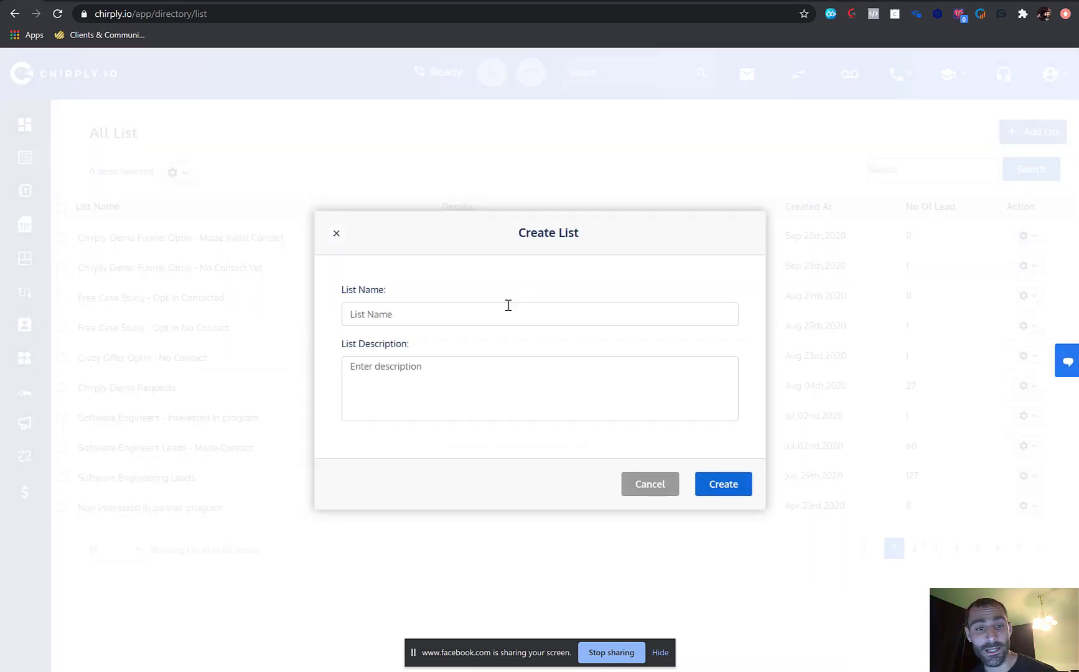
{"action": "left_click", "coordinate": [510, 318]}
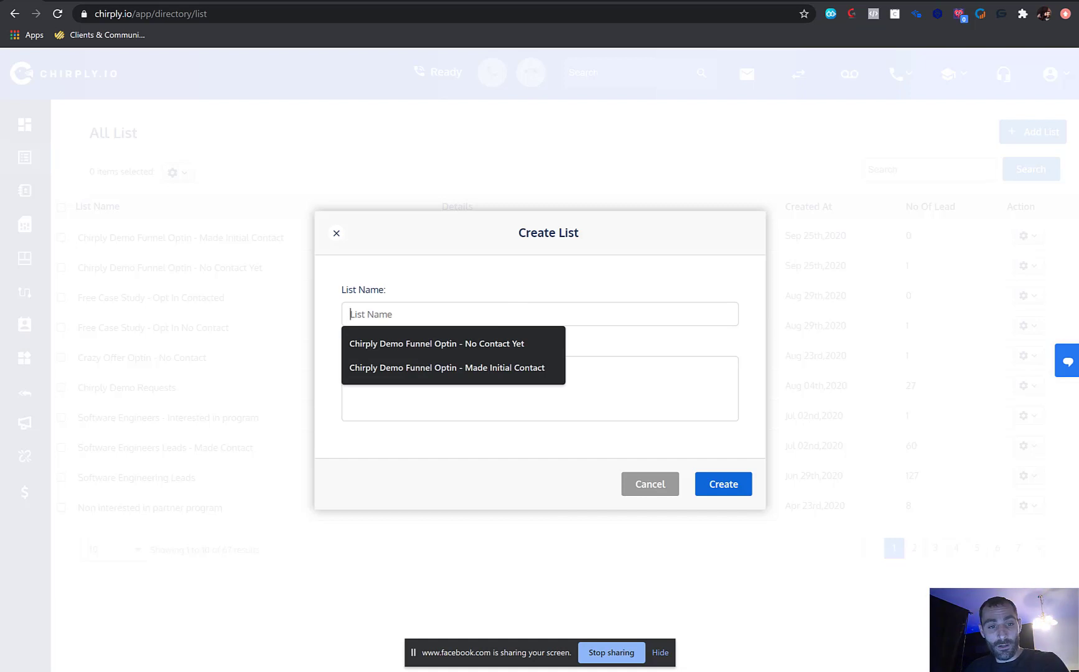
{"action": "type", "text": "Mas"}
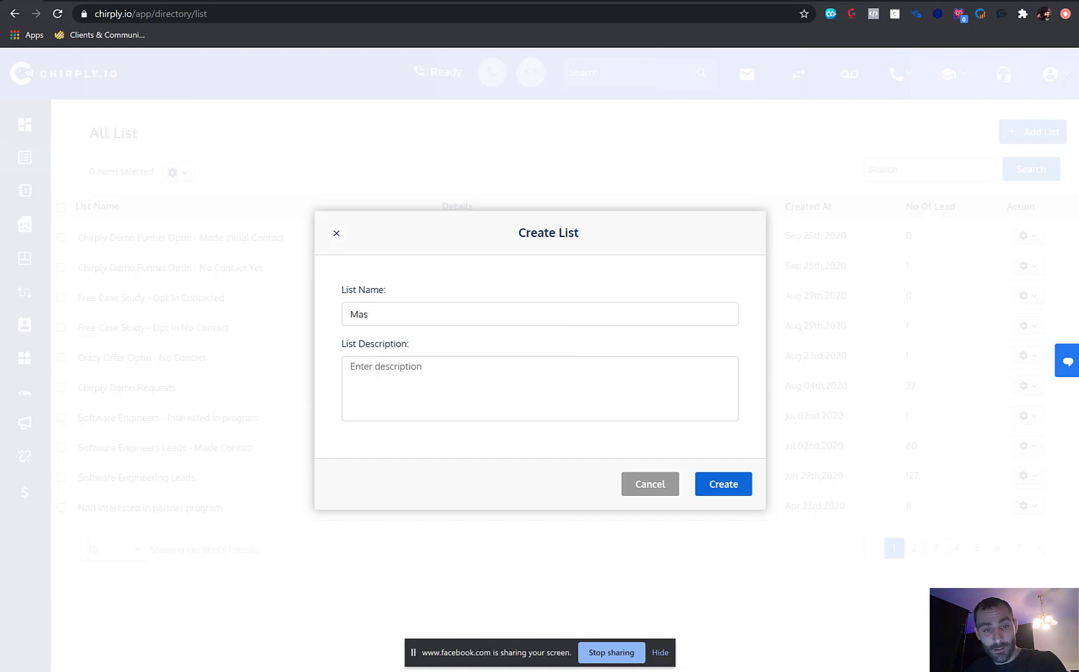
{"action": "type", "text": "etermind Funne"}
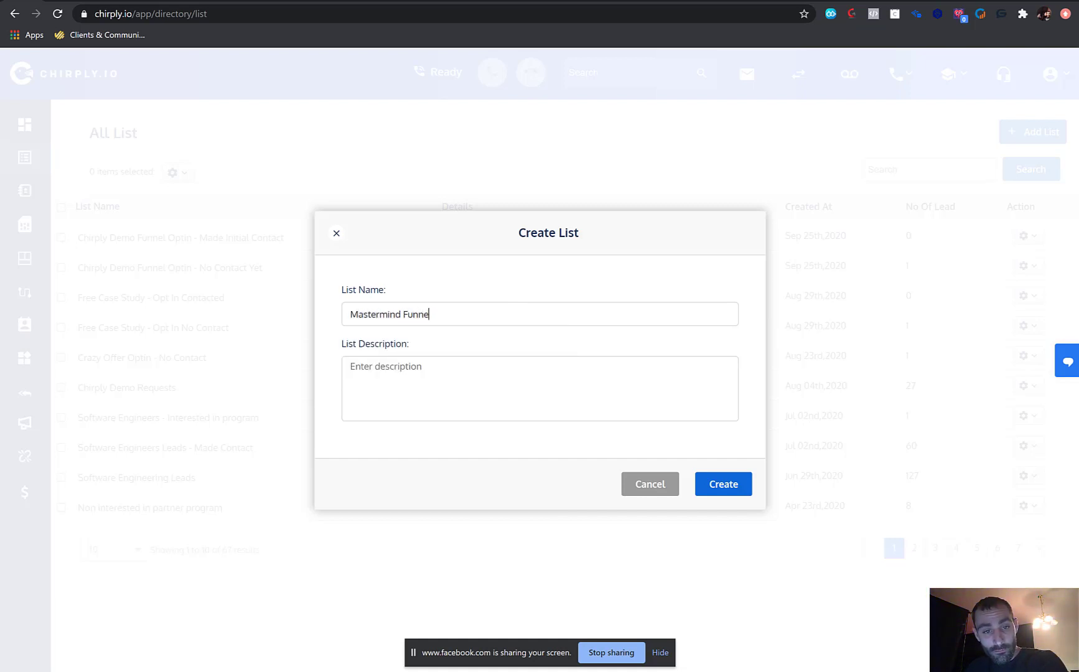
{"action": "type", "text": "l -"}
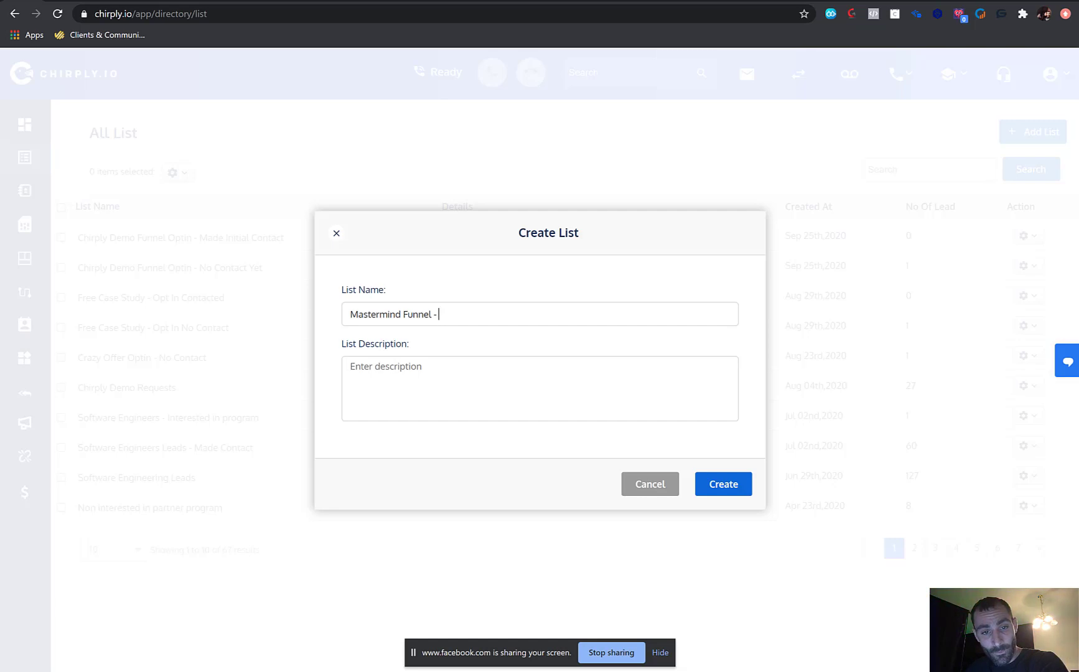
{"action": "type", "text": " Optin No"}
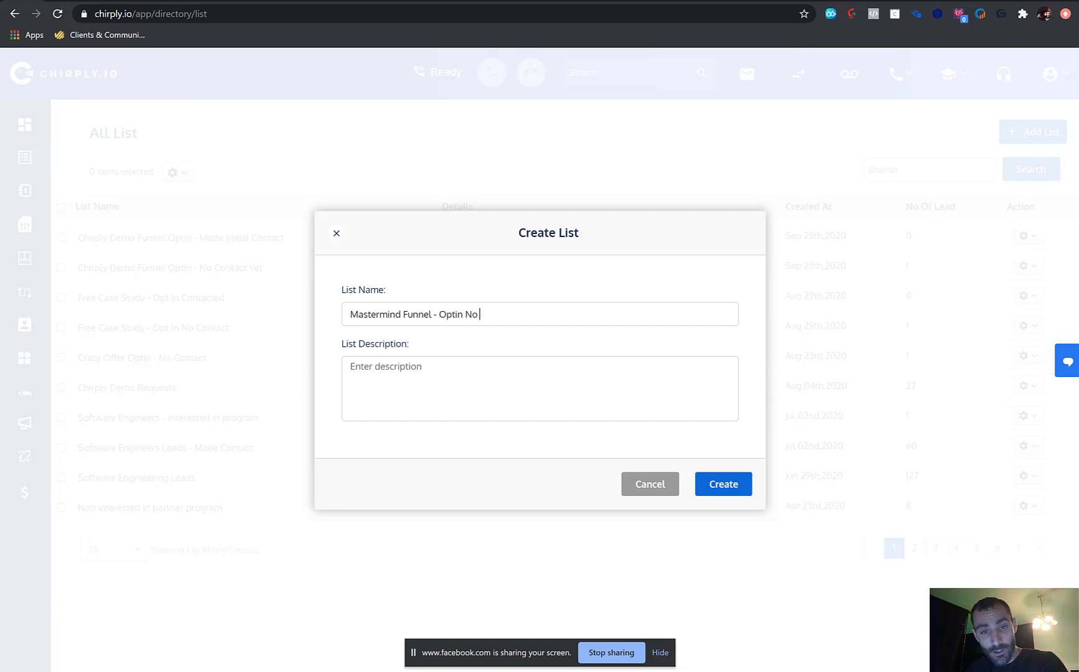
{"action": "type", "text": " Initial Contact"}
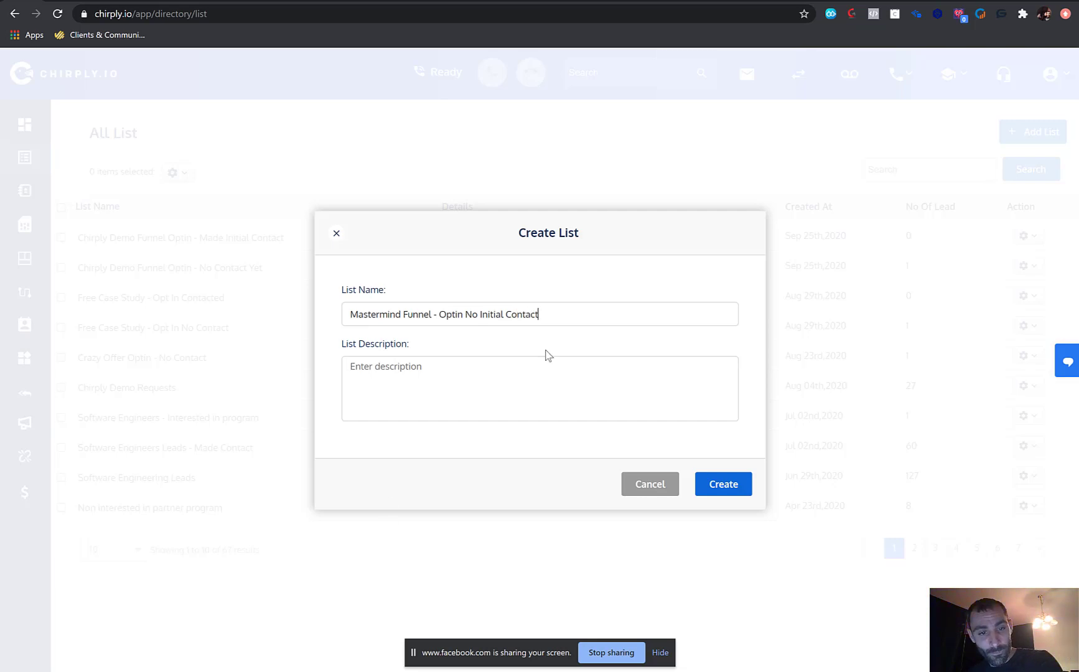
Describe the list as "for people who opted in but I haven't made contact with yet" and create it.
{"action": "left_click", "coordinate": [528, 374]}
{"action": "type", "text": "fo"}
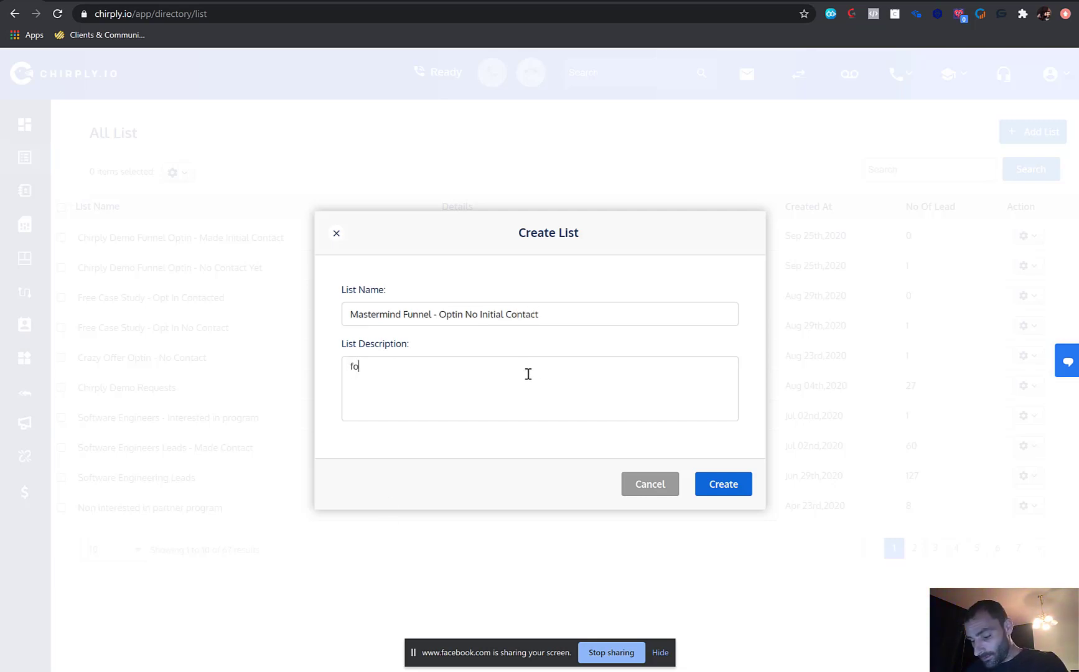
{"action": "type", "text": "r people who opt"}
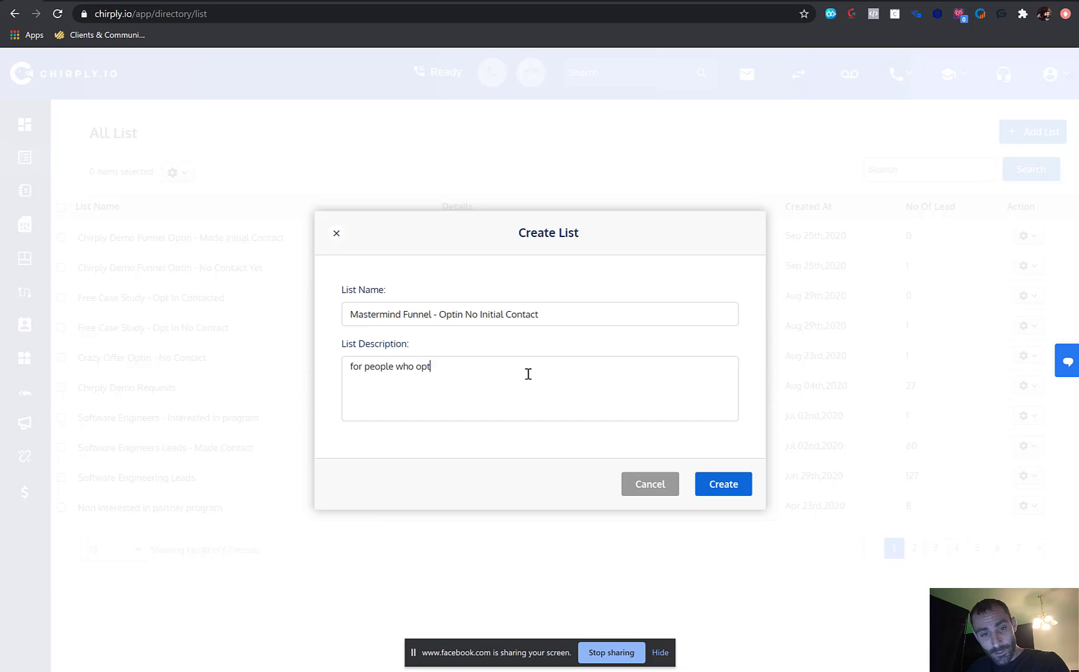
{"action": "type", "text": "ed in but I haven"}
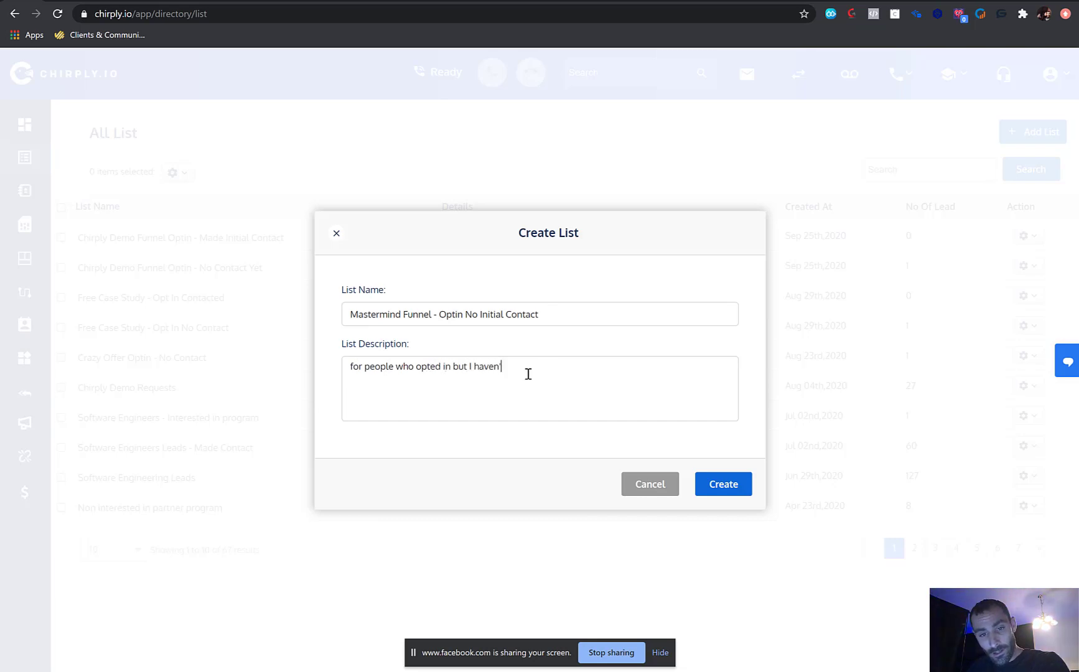
{"action": "type", "text": "'t made contact with yet"}
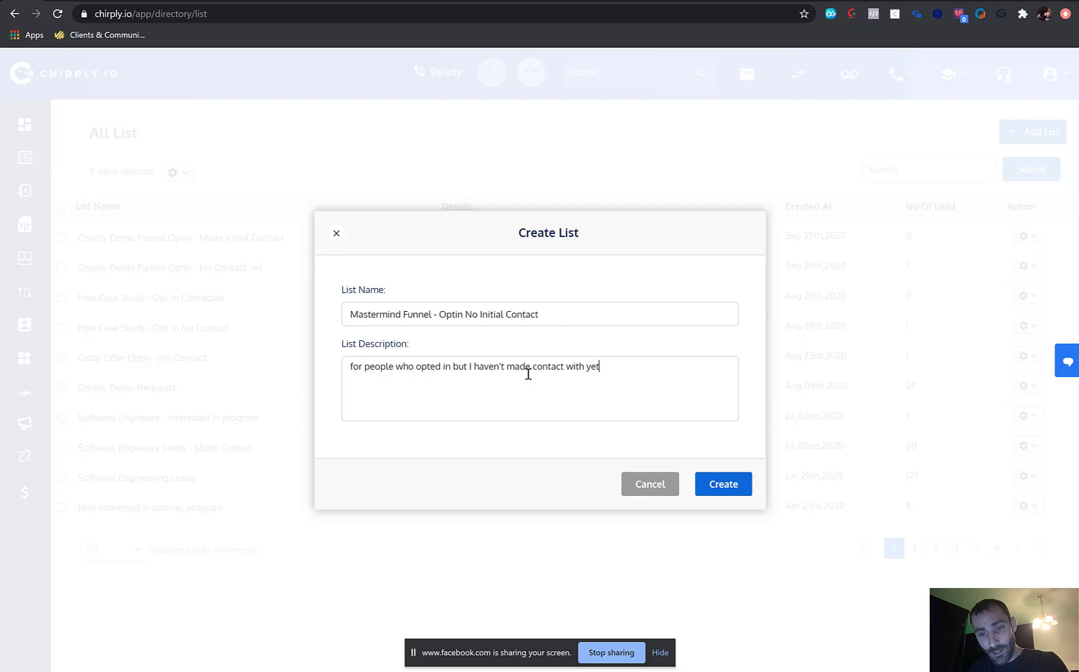
{"action": "left_click", "coordinate": [715, 491]}
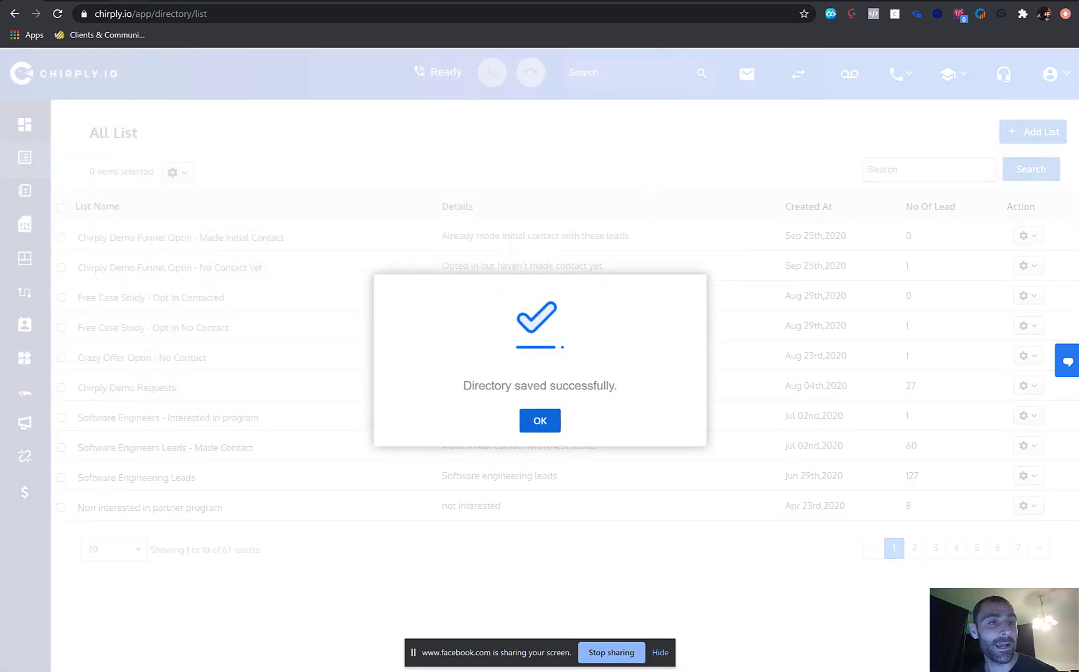
Review the mastermind landing page's intro video and full-video opt-in section, then return to the lists and dismiss the confirmation.
{"action": "left_click", "coordinate": [915, 1]}
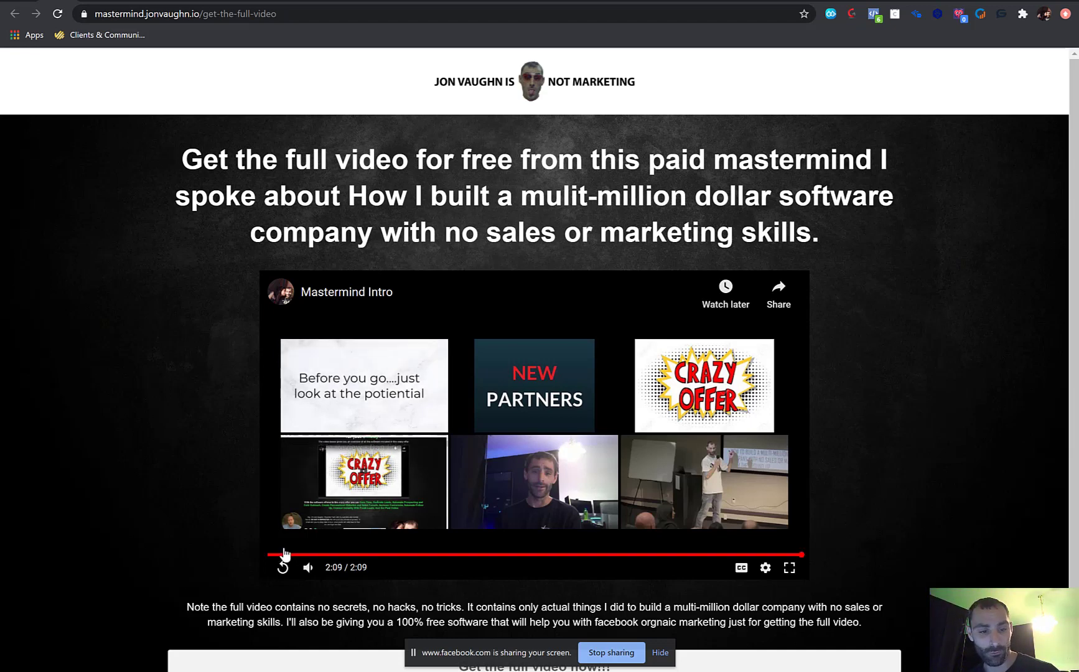
{"action": "left_click", "coordinate": [282, 566]}
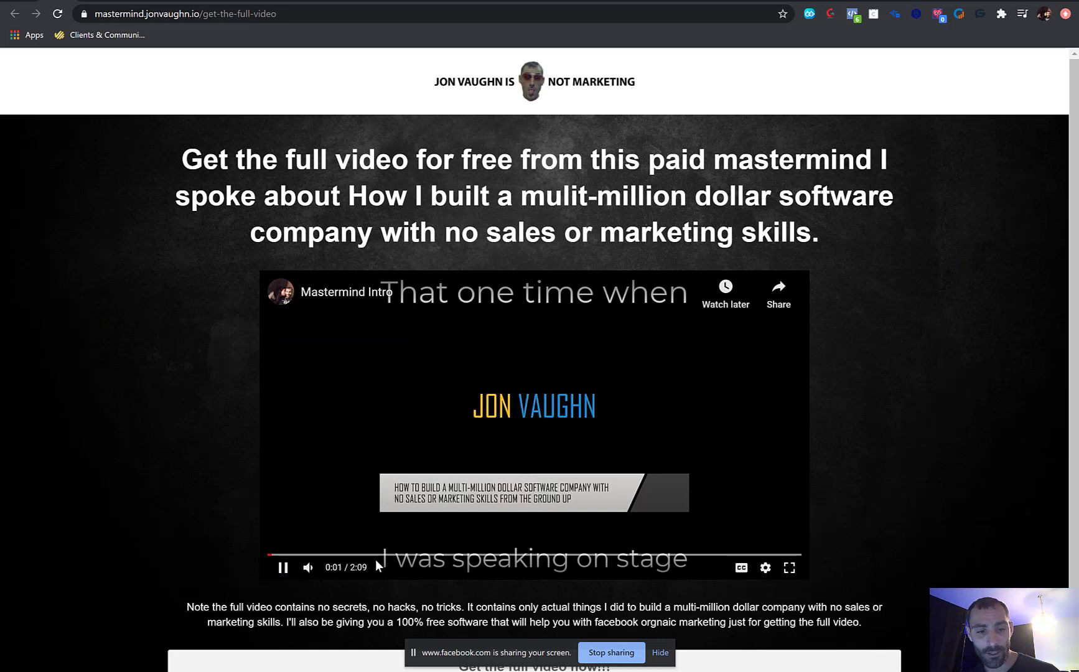
{"action": "left_click", "coordinate": [393, 554]}
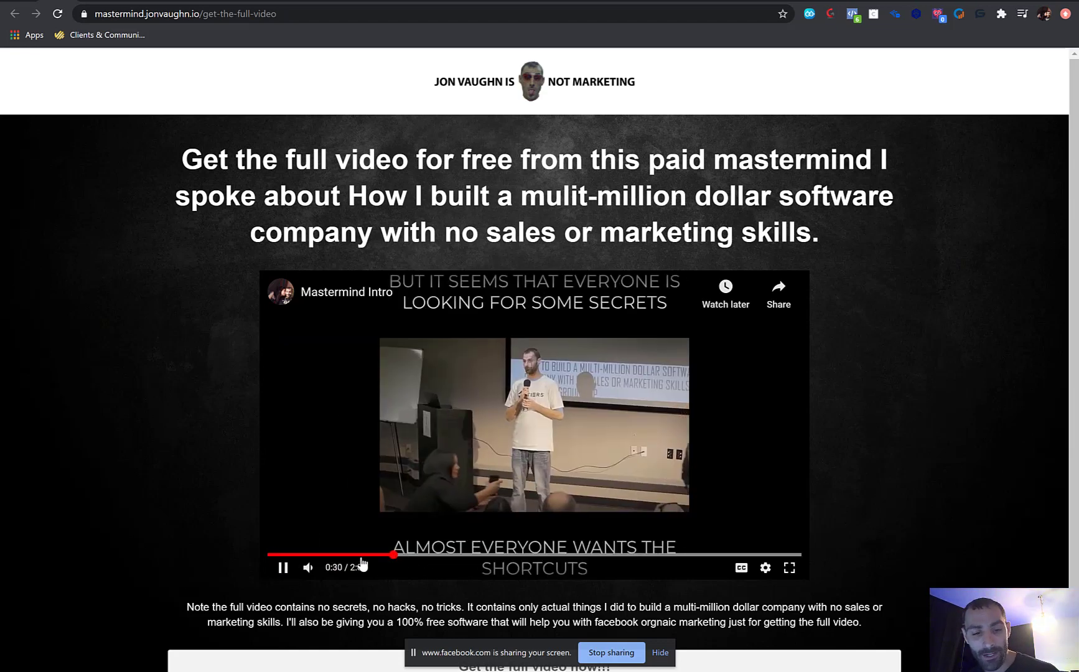
{"action": "left_click", "coordinate": [283, 567]}
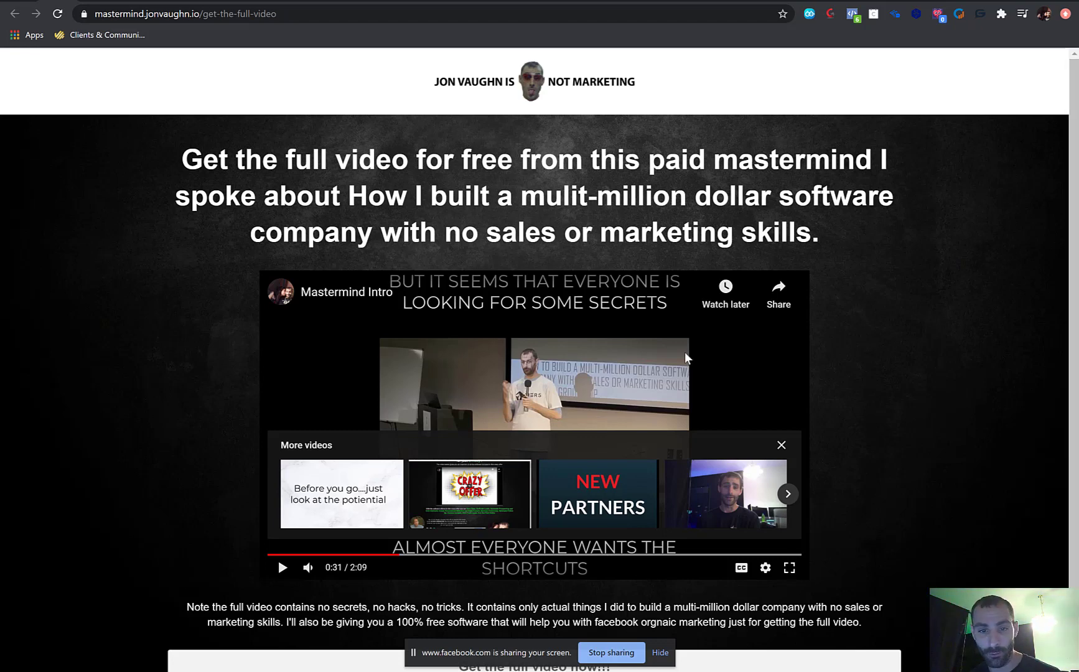
{"action": "scroll", "coordinate": [458, 323], "scroll_direction": "down", "scroll_amount": 1}
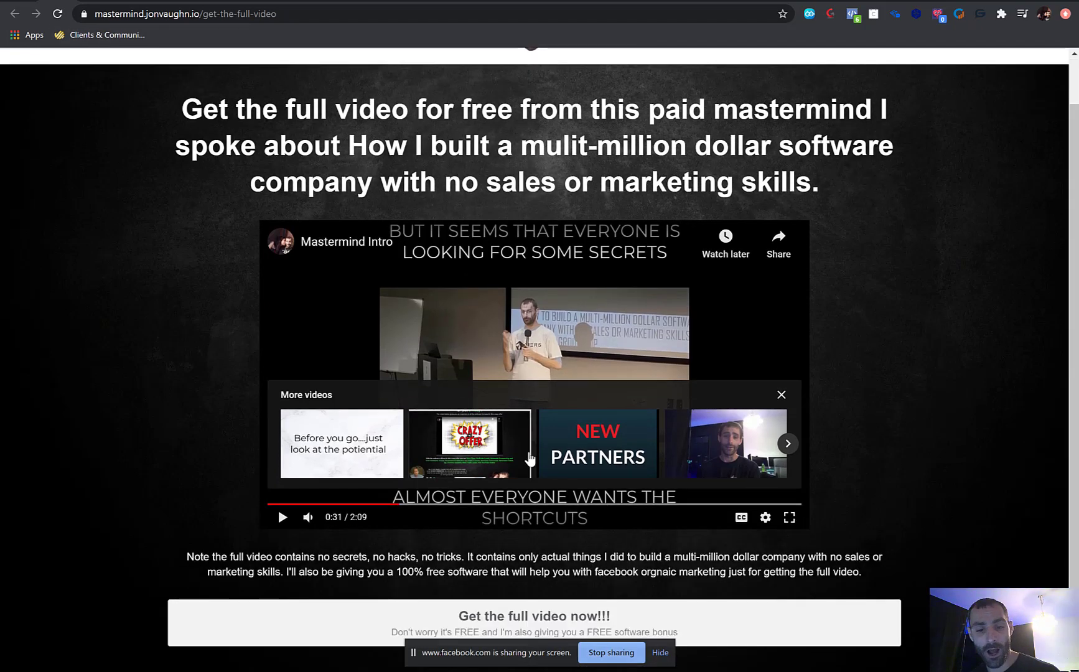
{"action": "left_click", "coordinate": [568, 615]}
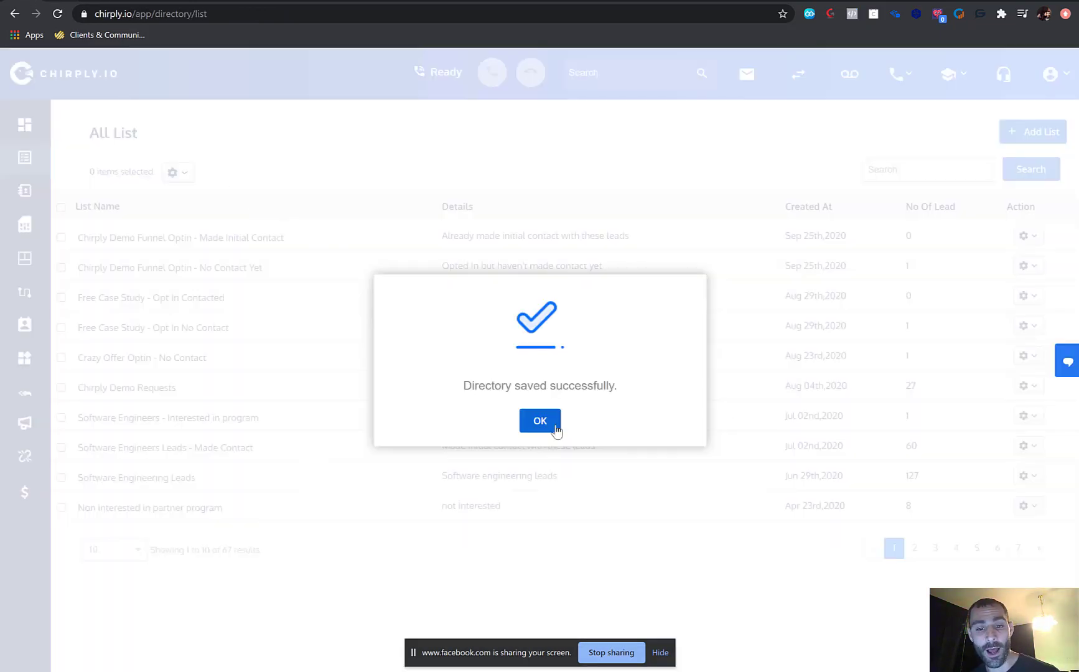
{"action": "left_click", "coordinate": [555, 425]}
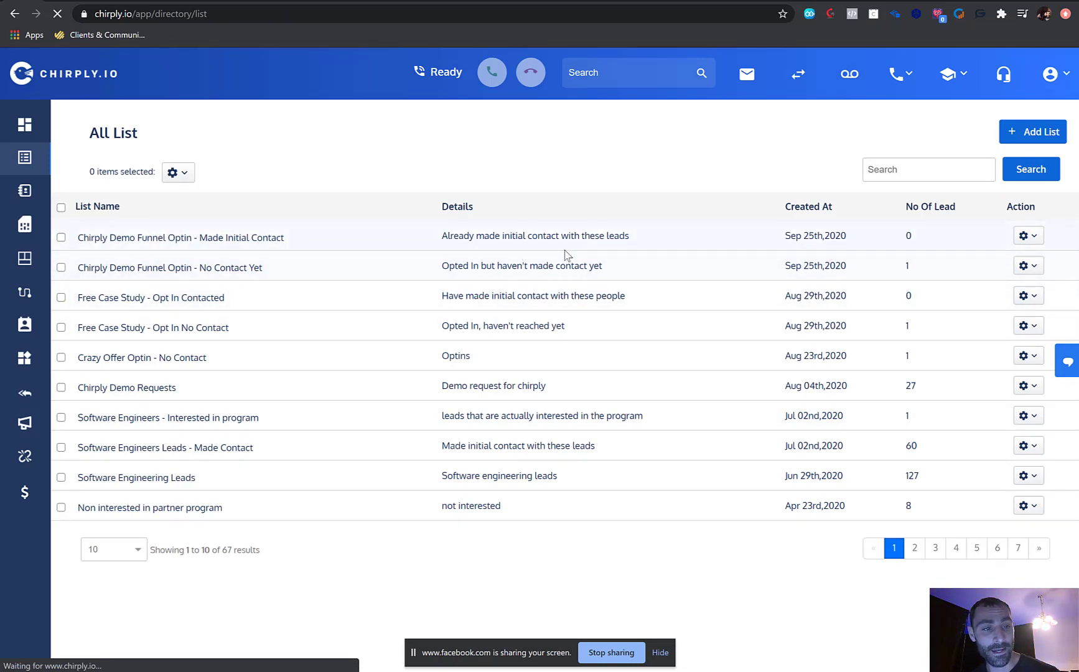
{"action": "left_click", "coordinate": [1018, 131]}
{"action": "left_click", "coordinate": [417, 313]}
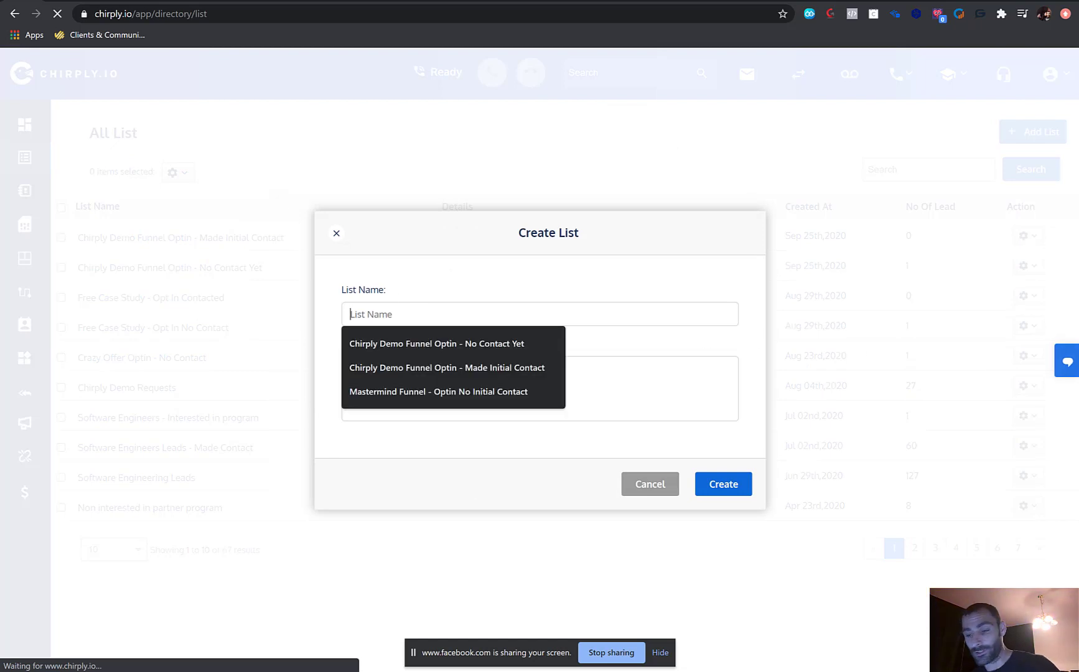
{"action": "type", "text": "M"}
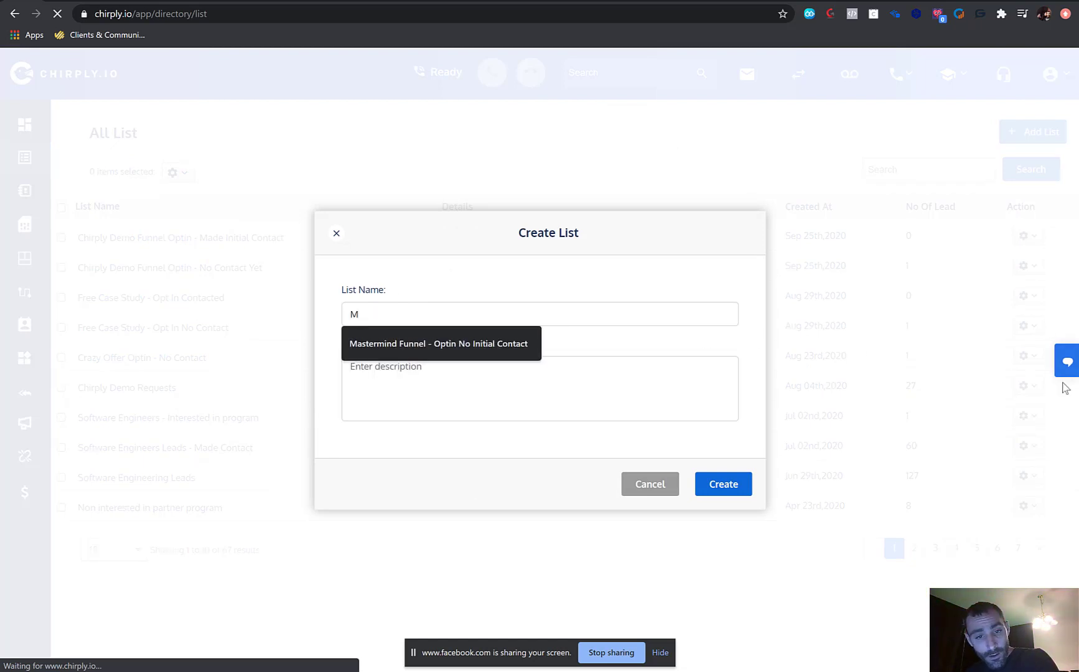
{"action": "left_click", "coordinate": [440, 343]}
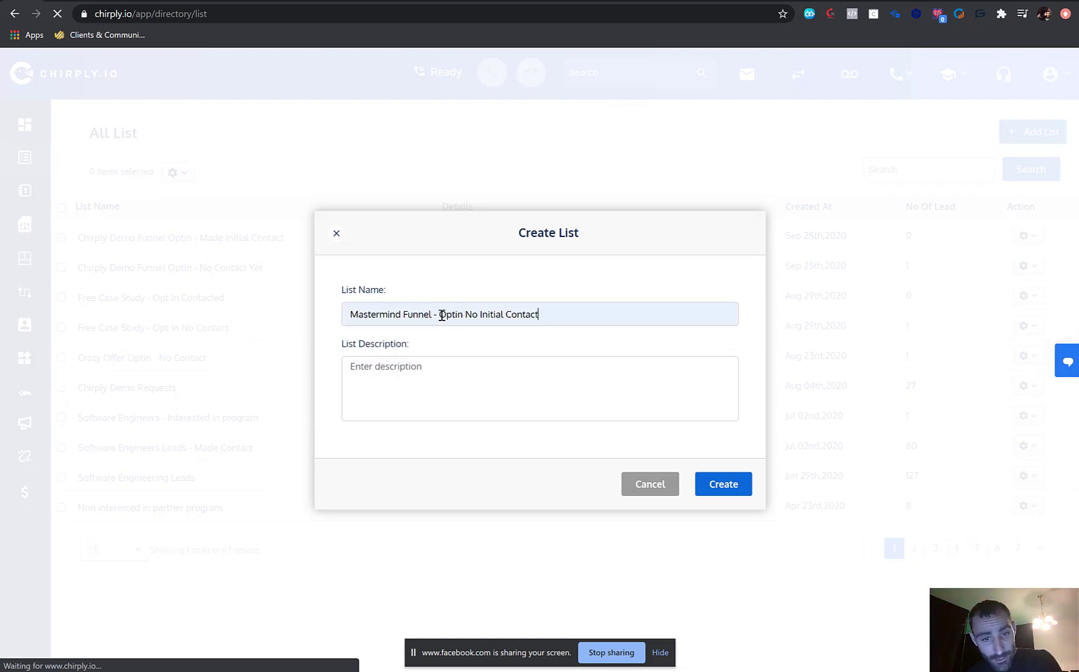
{"action": "left_click_drag", "start_coordinate": [439, 314], "coordinate": [631, 314]}
{"action": "type", "text": "M"}
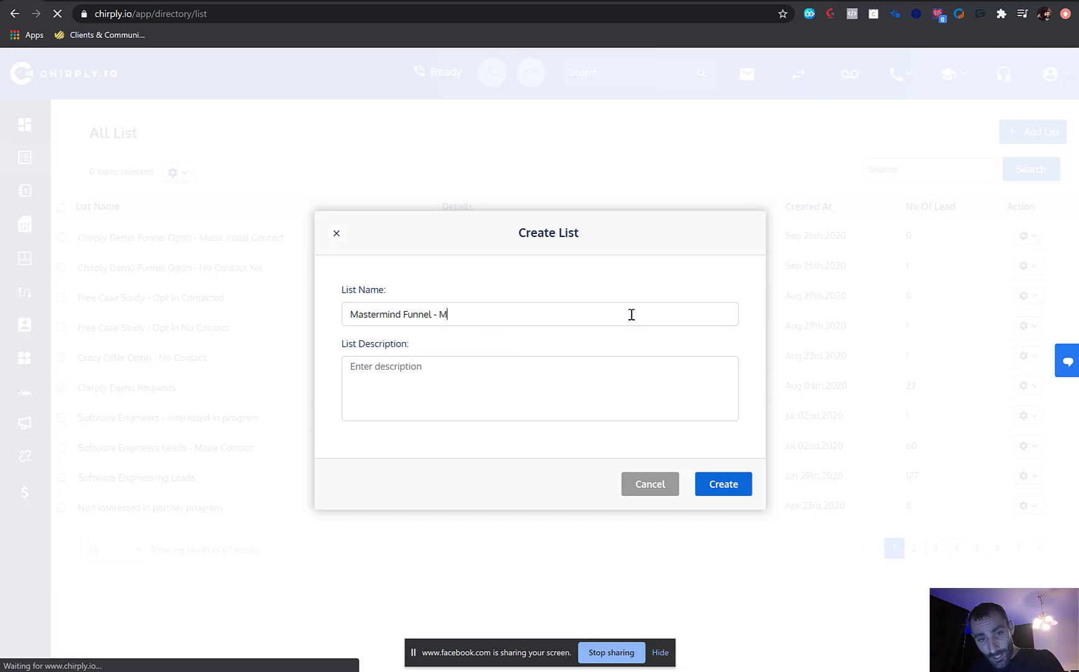
{"action": "type", "text": "ade Initial Contac"}
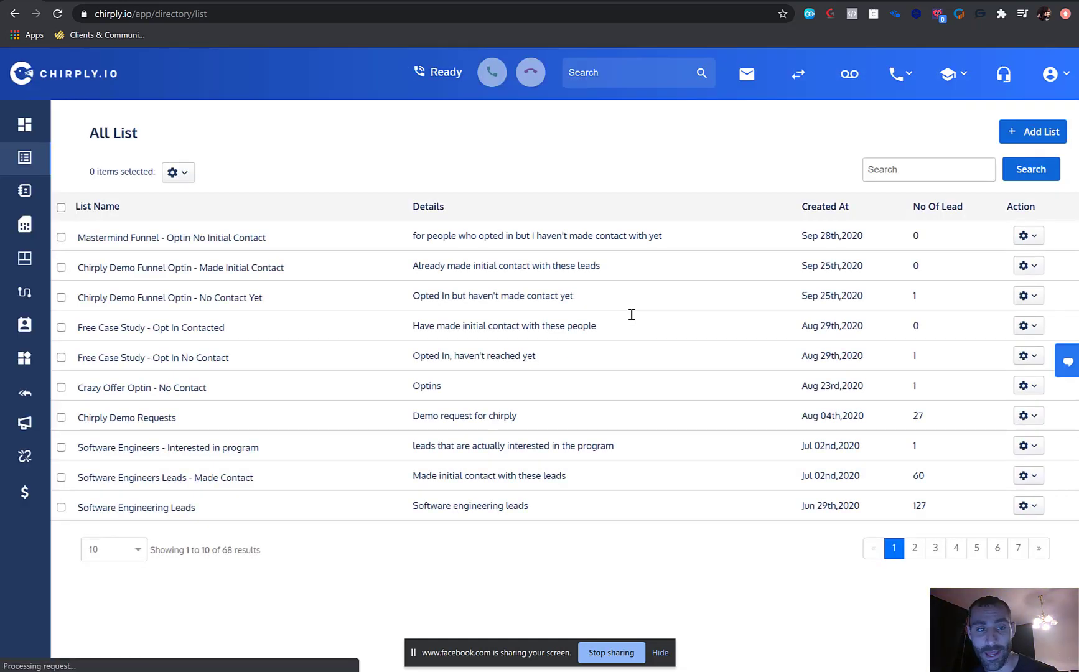
Start another new list and name it "Mastermind Funnel - Made initial contact".
{"action": "left_click", "coordinate": [1038, 137]}
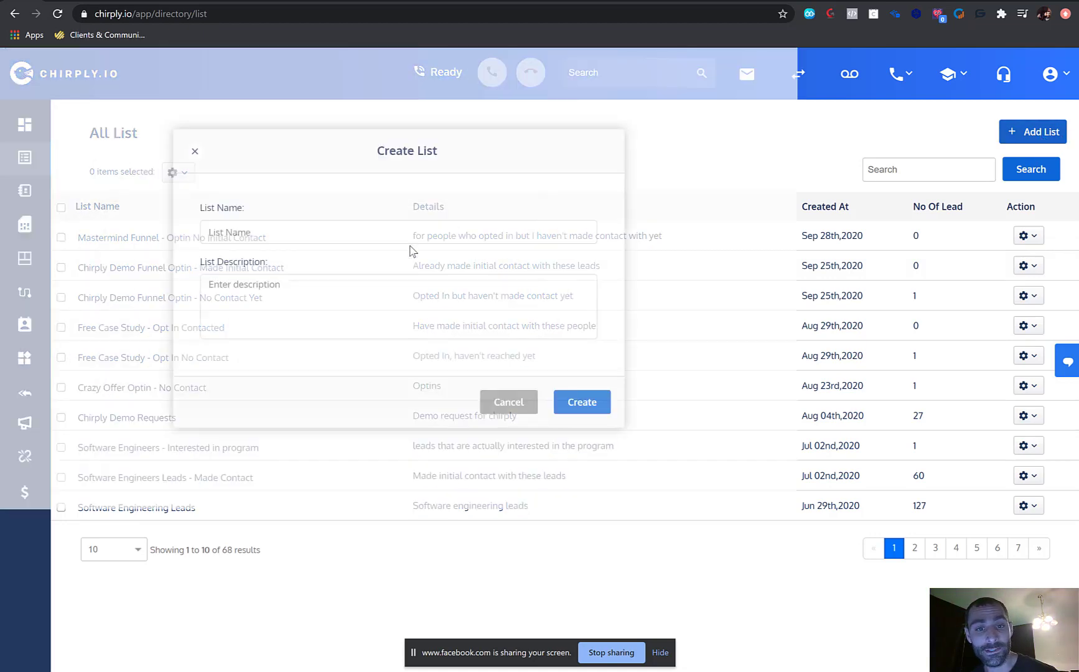
{"action": "left_click", "coordinate": [398, 313]}
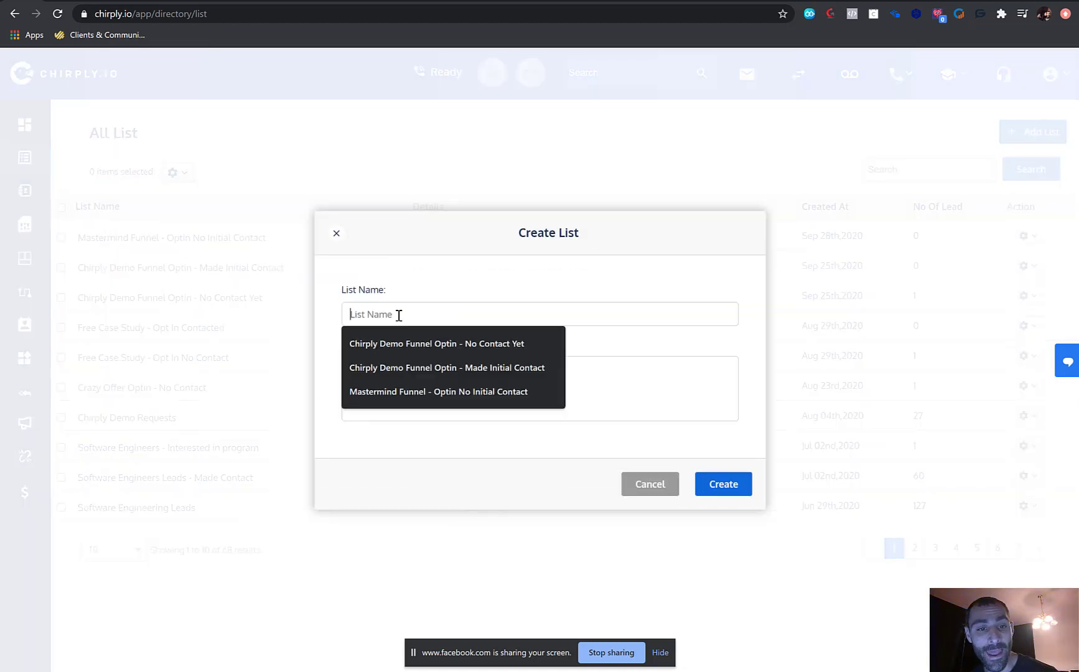
{"action": "left_click", "coordinate": [387, 392]}
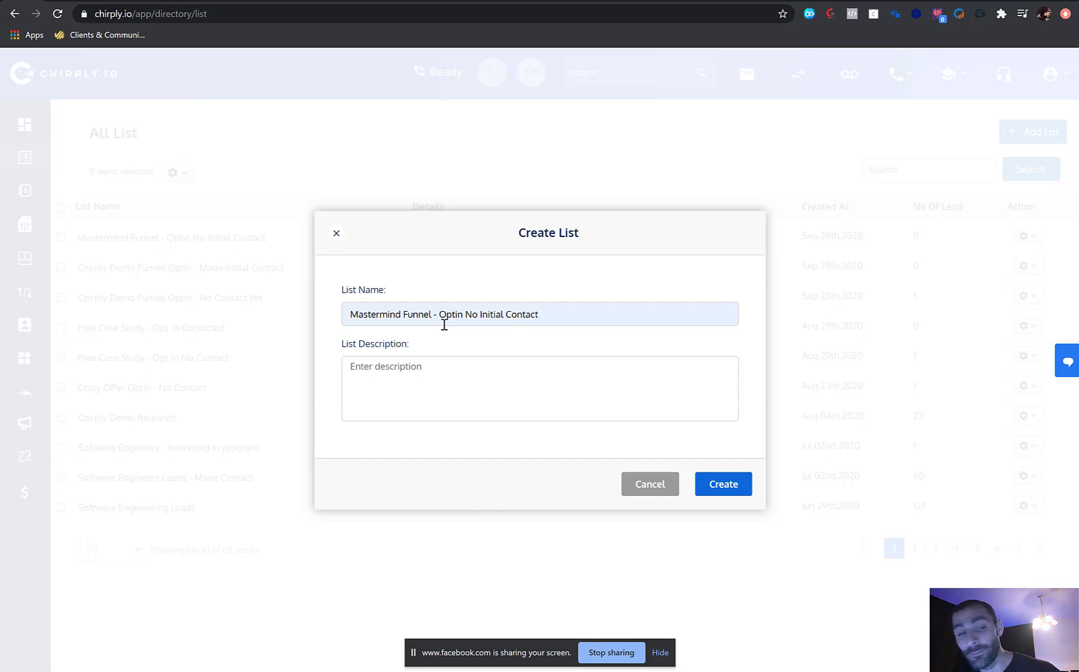
{"action": "left_click_drag", "start_coordinate": [439, 314], "coordinate": [559, 323]}
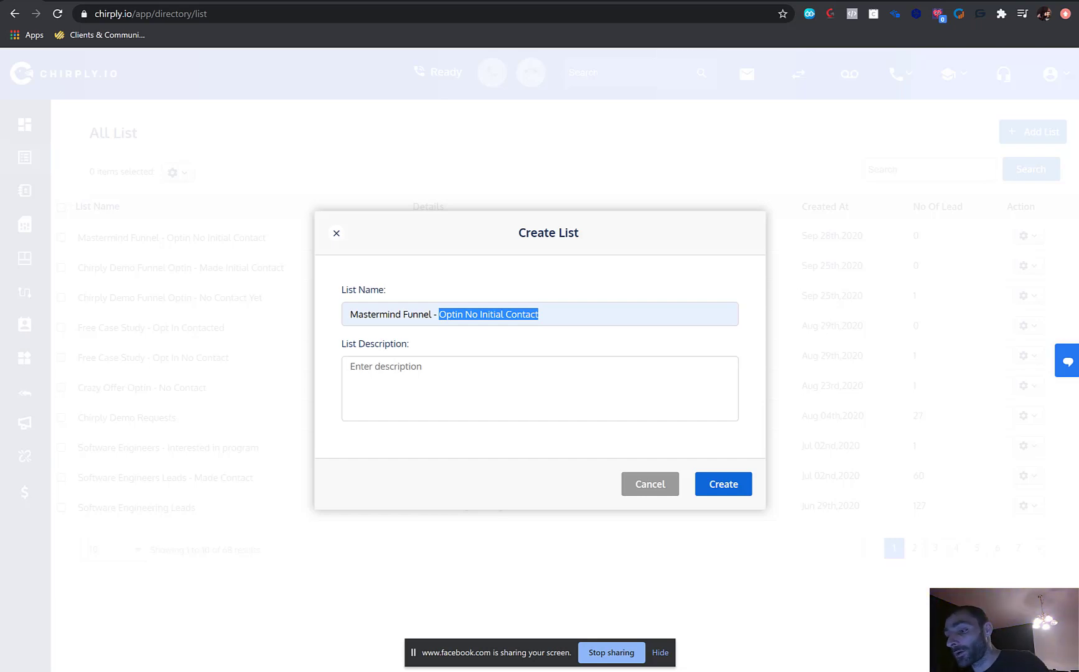
{"action": "type", "text": "Mad"}
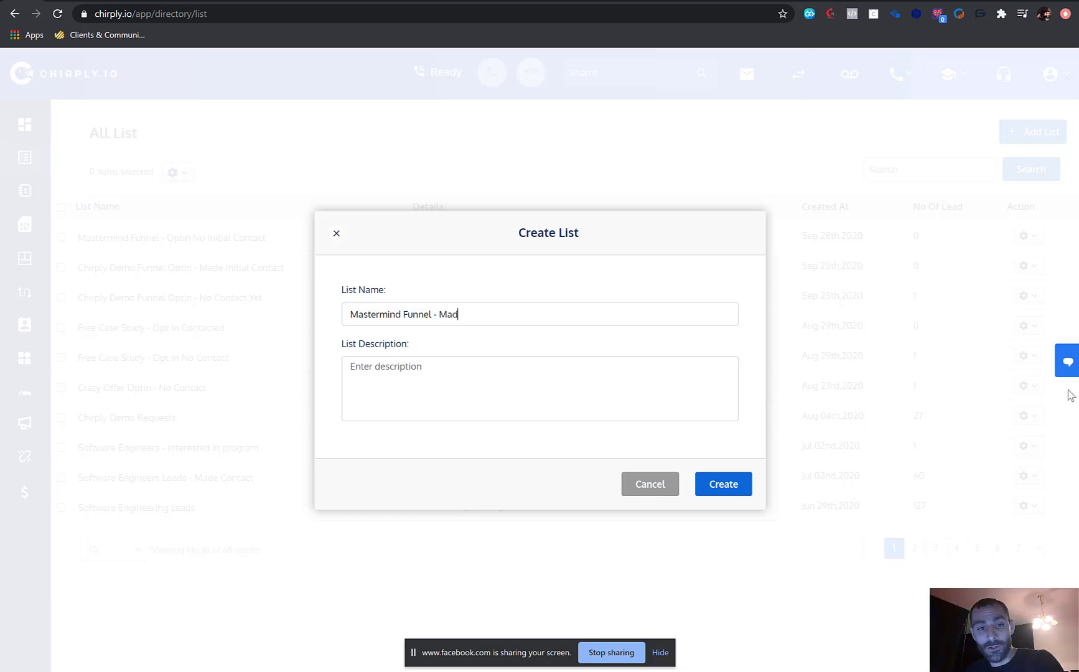
{"action": "type", "text": "e initial contact"}
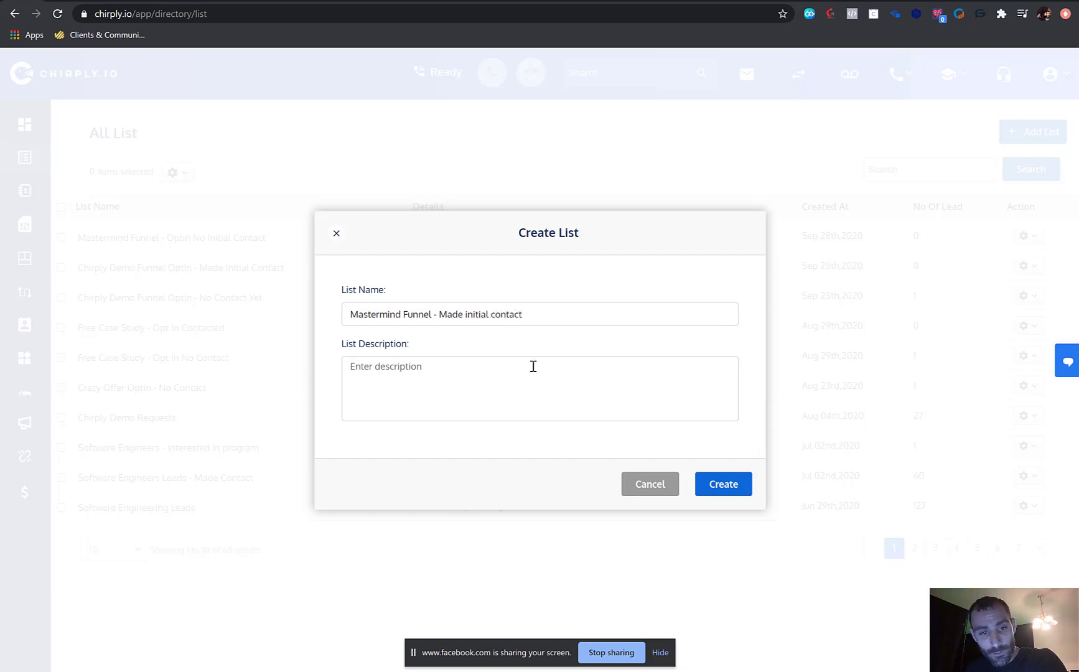
Describe the list as "Opted in and I've made initial contact with them" and create it.
{"action": "left_click", "coordinate": [533, 366]}
{"action": "type", "text": "Opted in"}
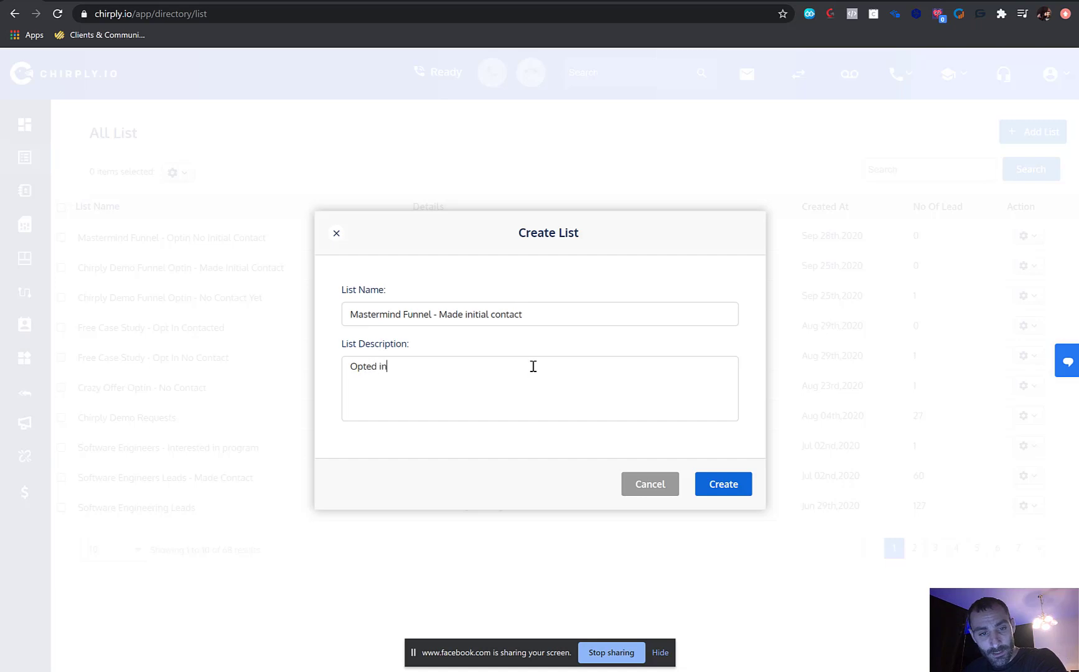
{"action": "type", "text": " and I've "}
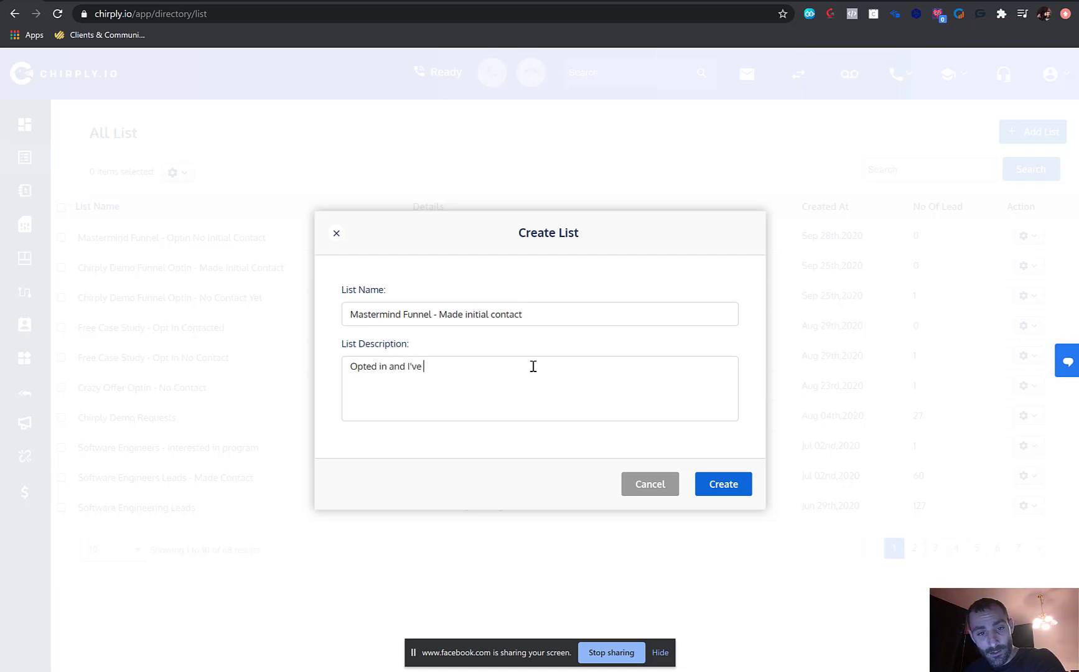
{"action": "type", "text": "made anitia"}
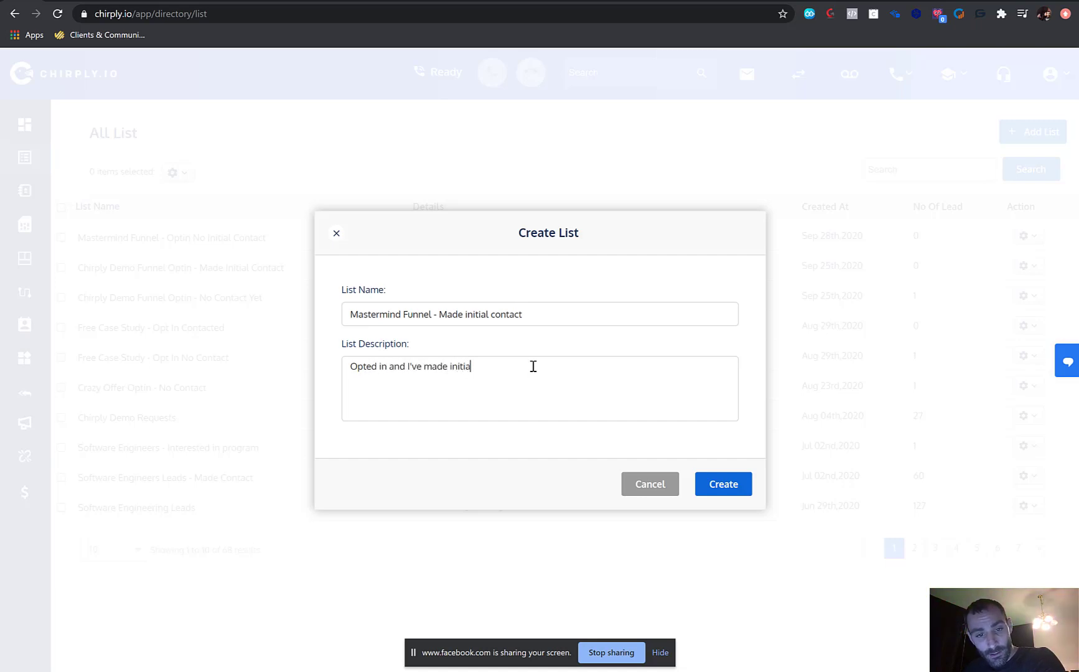
{"action": "type", "text": "l contact with them"}
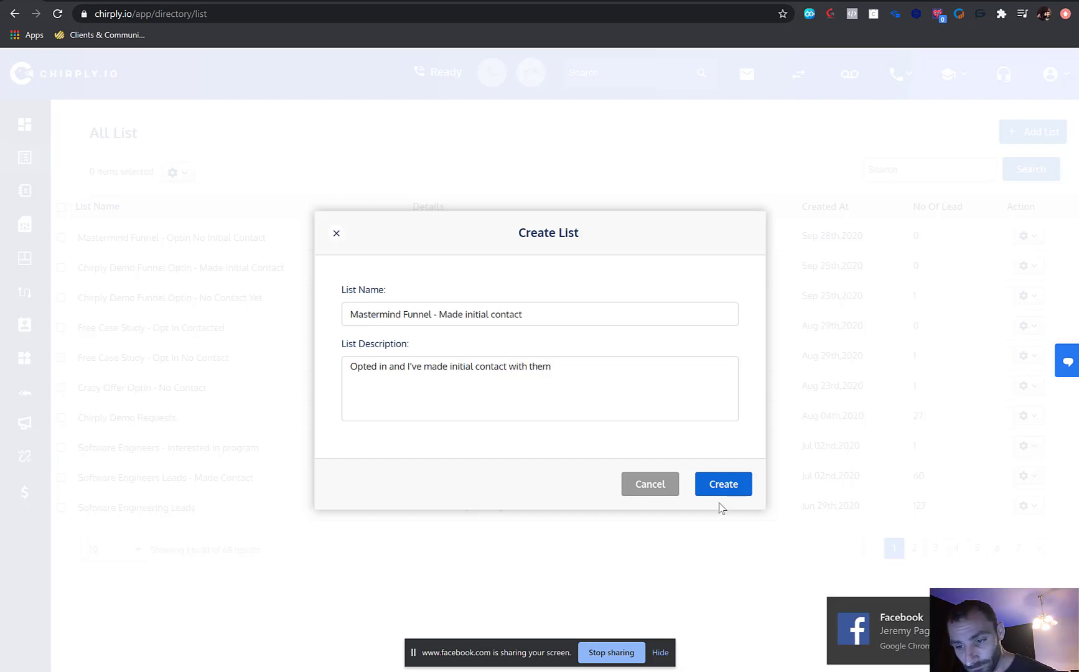
{"action": "left_click", "coordinate": [724, 484]}
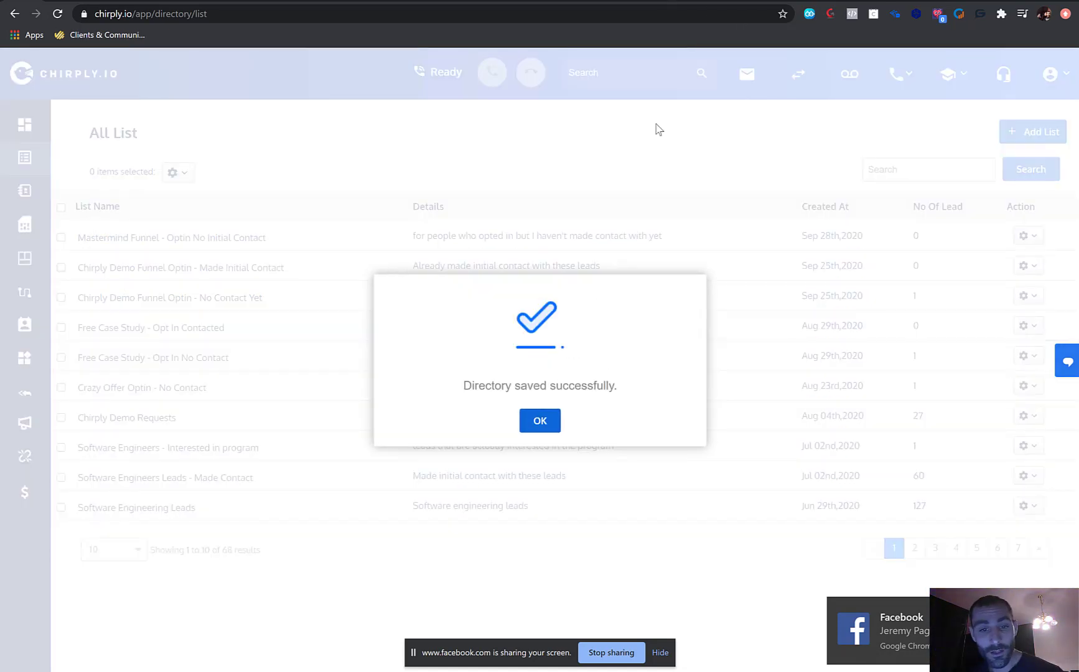
Dismiss the list confirmation and open the number configuration page.
{"action": "left_click", "coordinate": [536, 424]}
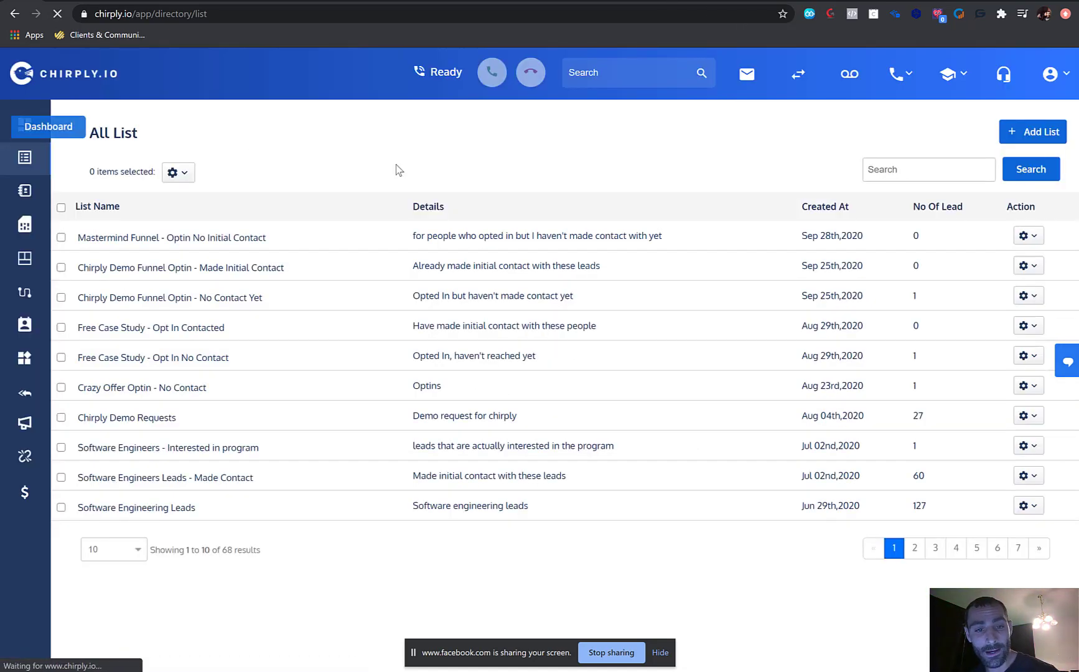
{"action": "right_click", "coordinate": [26, 228]}
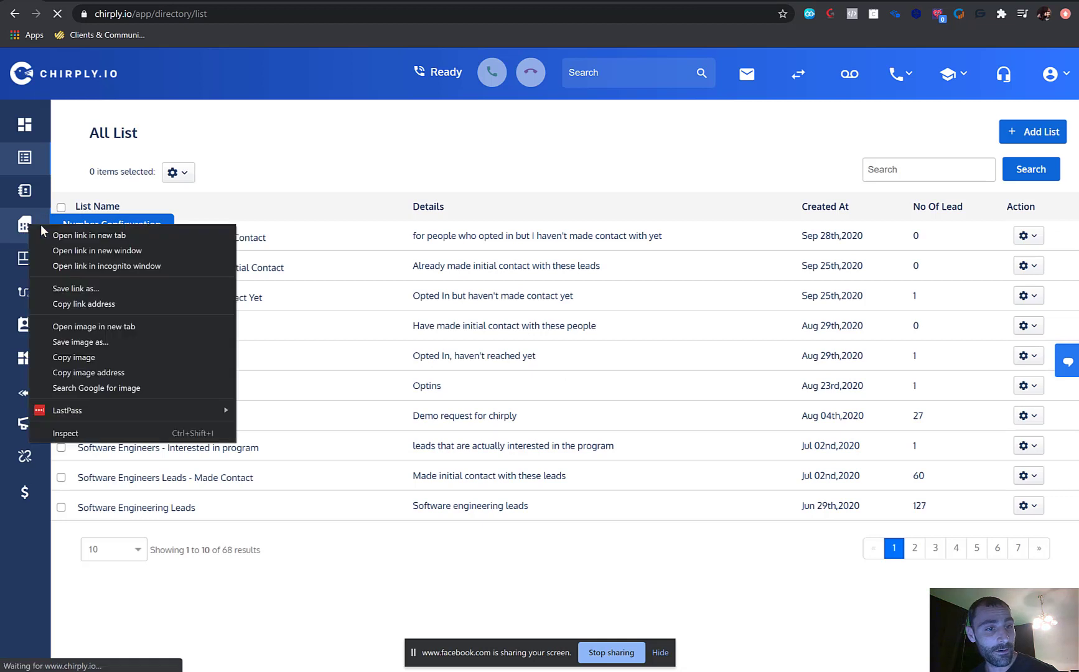
{"action": "left_click", "coordinate": [26, 228]}
{"action": "left_click", "coordinate": [26, 228]}
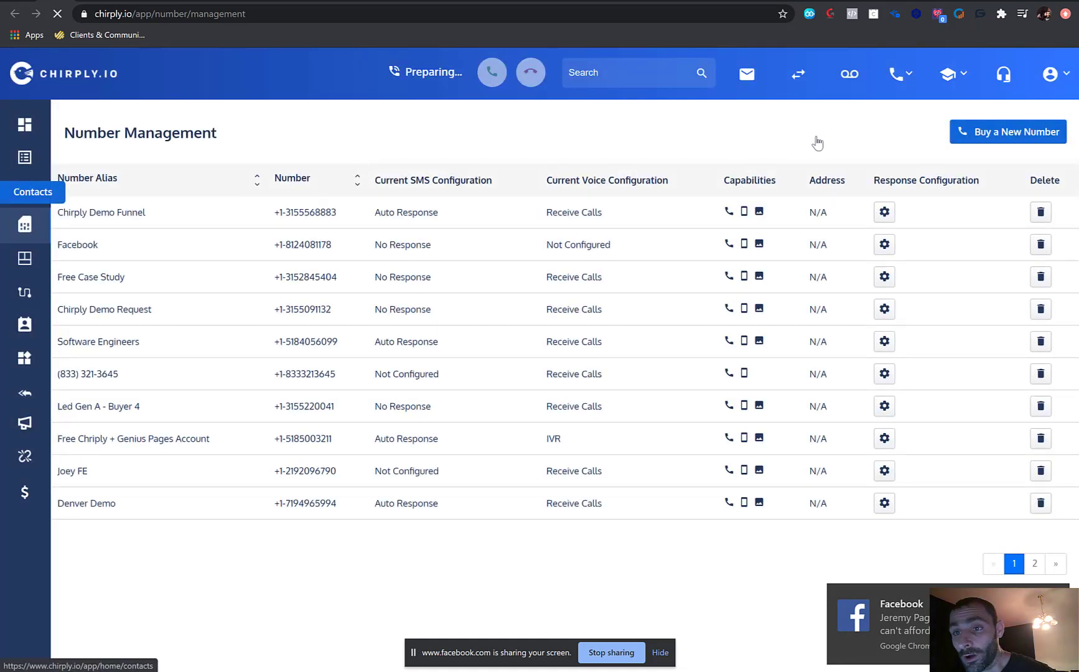
Buy a new local United States phone number in the NY region and dismiss the purchase confirmation.
{"action": "left_click", "coordinate": [1011, 140]}
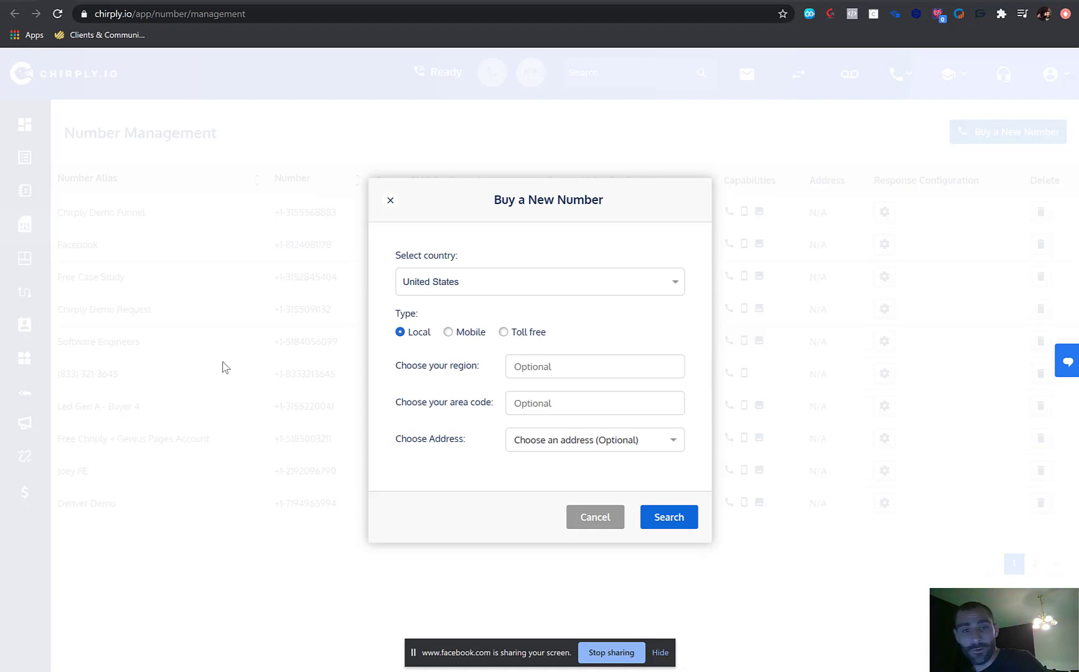
{"action": "left_click", "coordinate": [583, 368]}
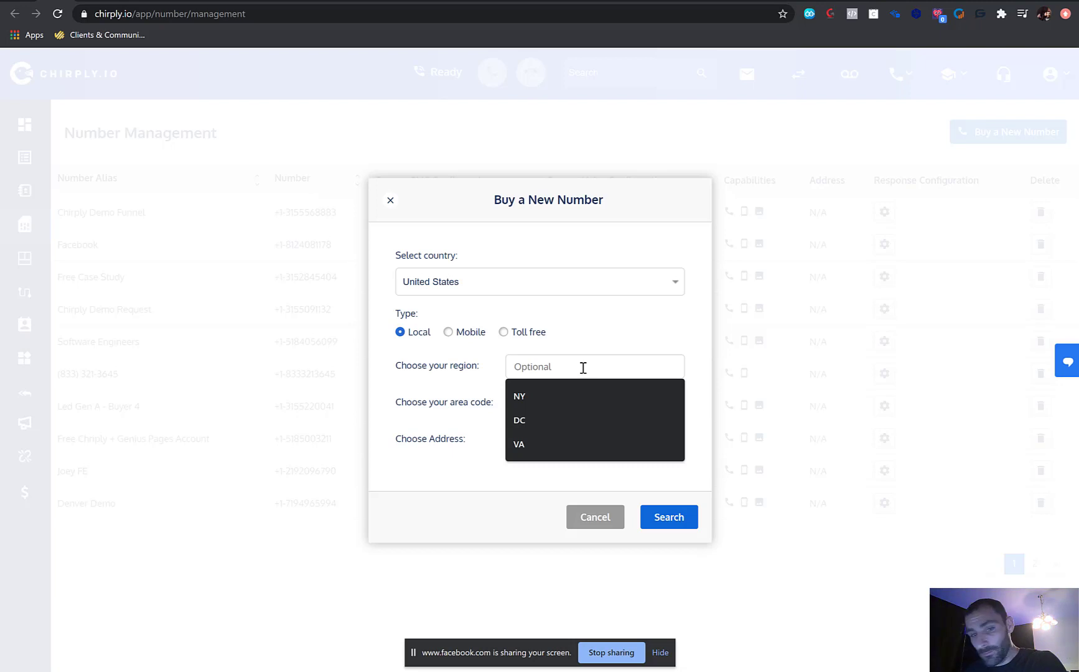
{"action": "type", "text": "NY"}
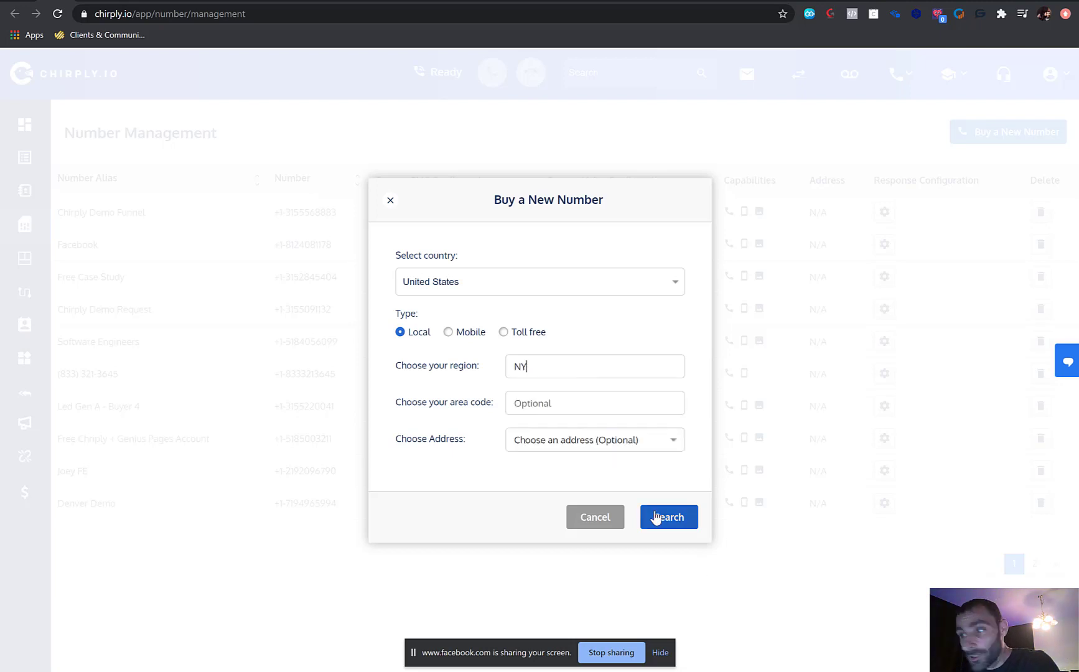
{"action": "left_click", "coordinate": [656, 519]}
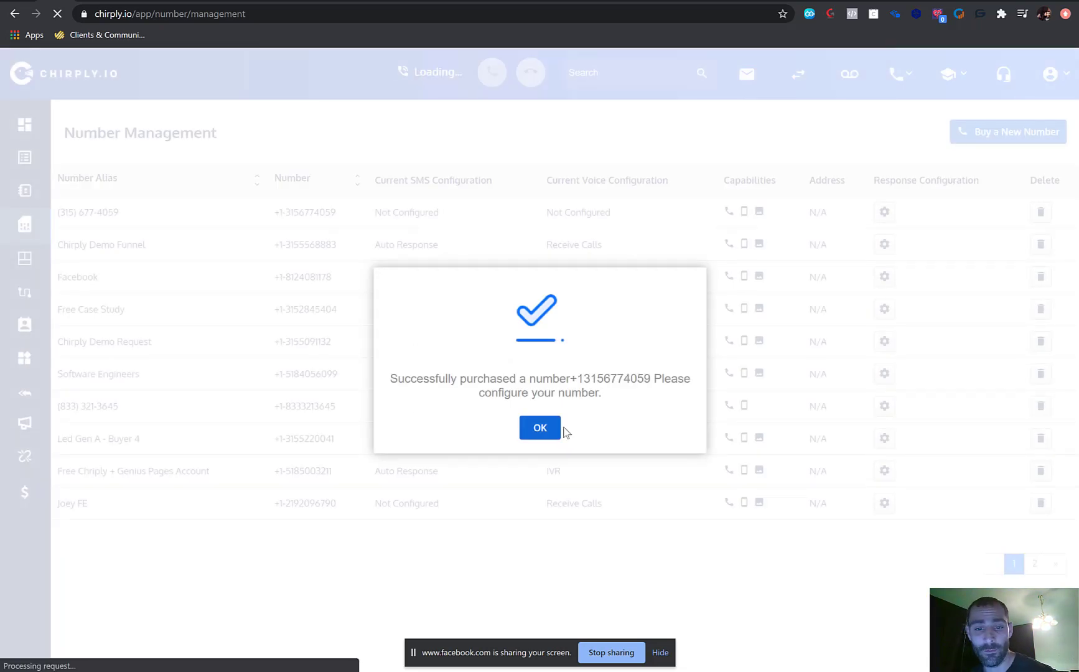
{"action": "left_click", "coordinate": [547, 432]}
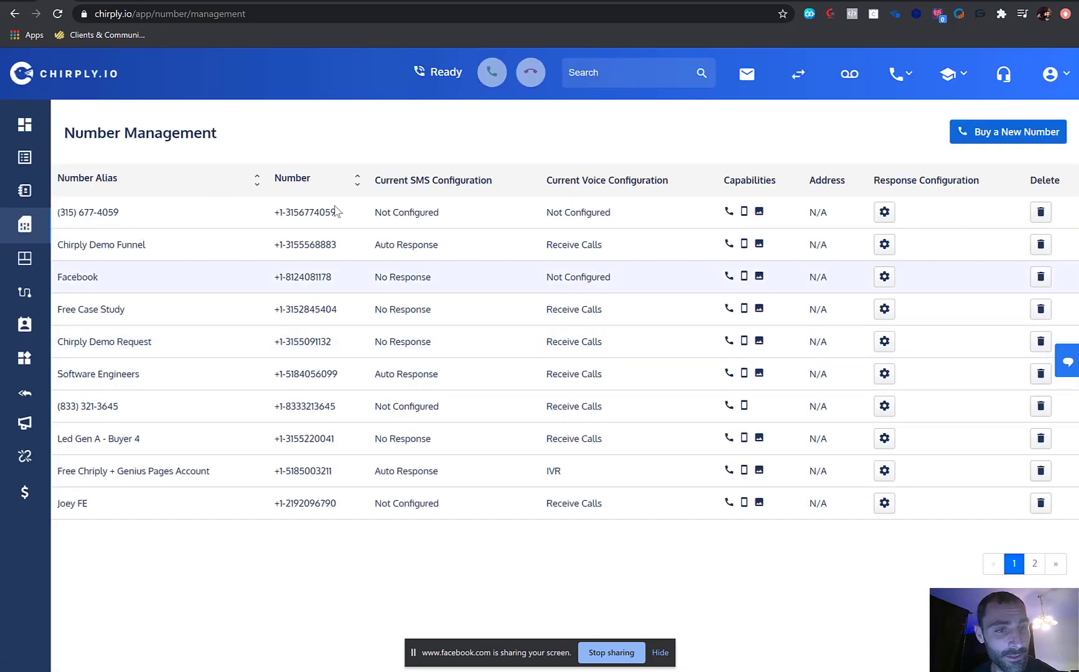
Open the newly purchased number's response configuration and activate both SMS and Calls.
{"action": "left_click", "coordinate": [885, 212]}
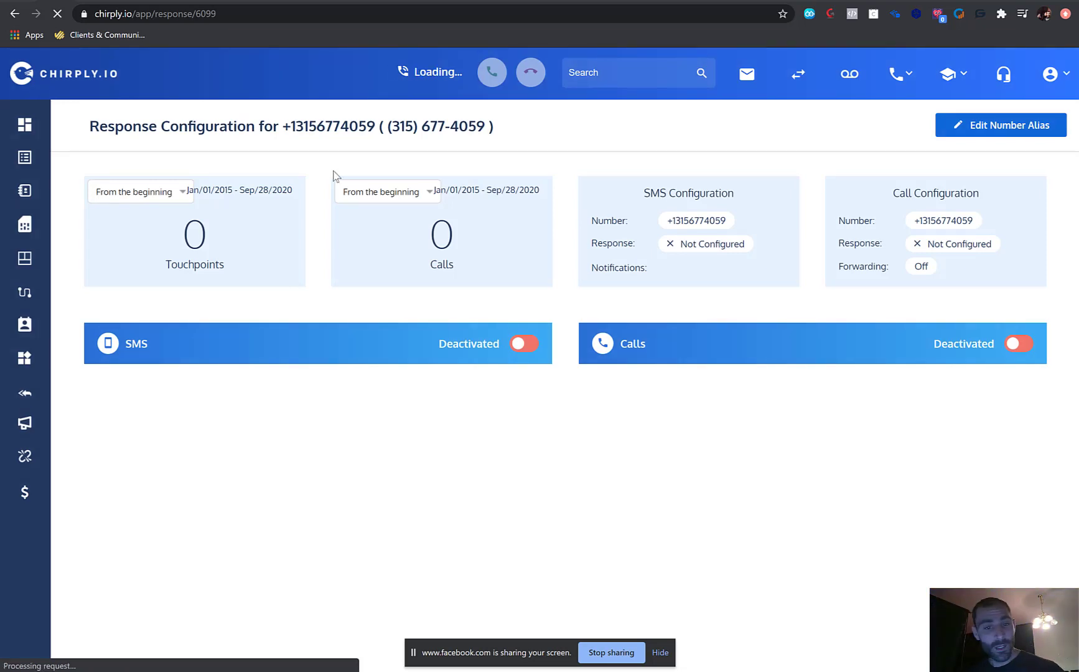
{"action": "left_click", "coordinate": [525, 344]}
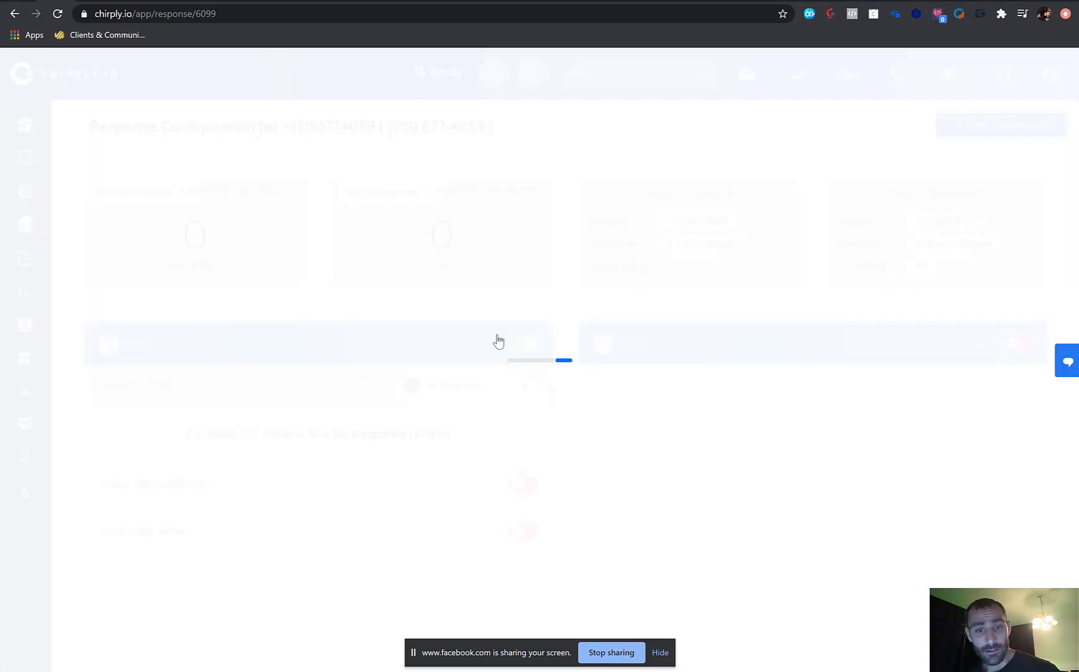
{"action": "left_click", "coordinate": [1027, 349]}
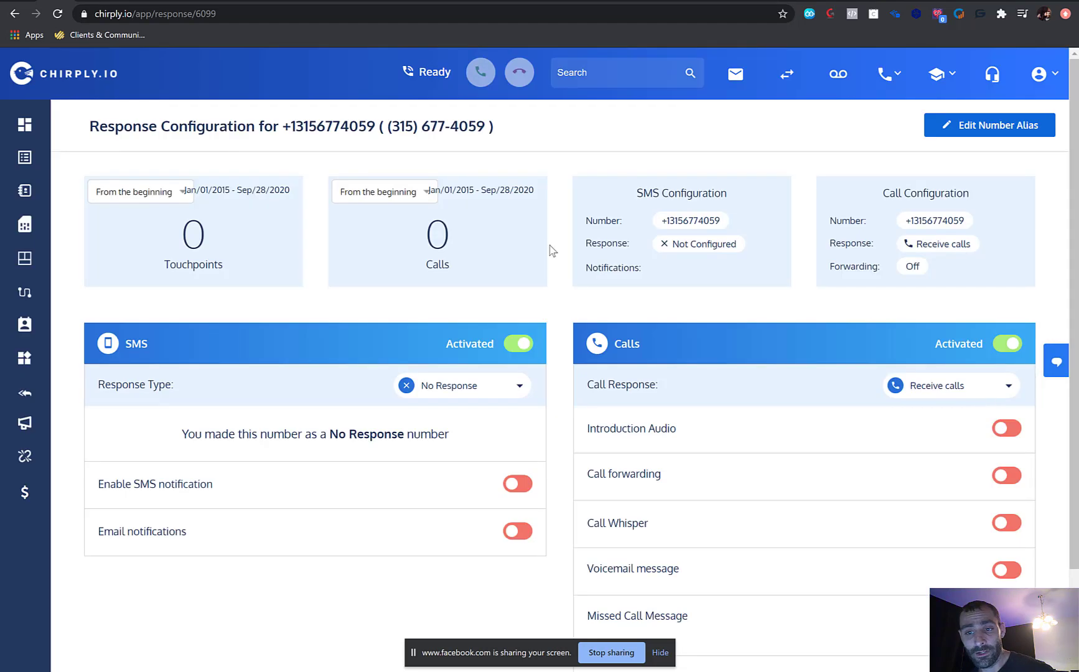
Change the new number's alias to "Mastermind Funnel" and save it.
{"action": "left_click", "coordinate": [934, 133]}
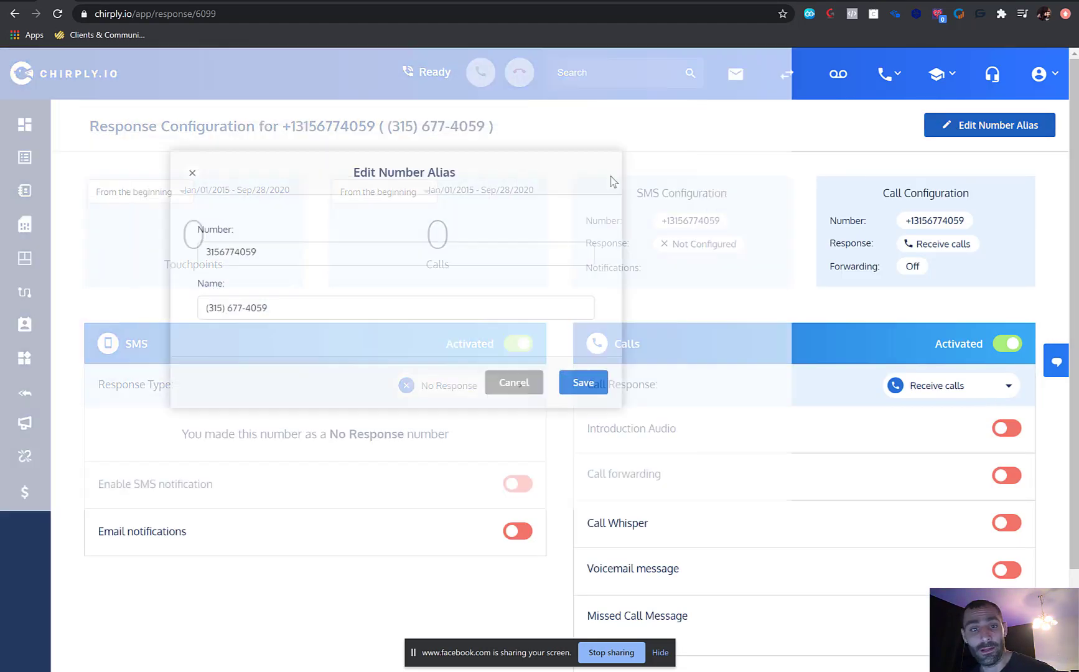
{"action": "triple_click", "coordinate": [420, 386]}
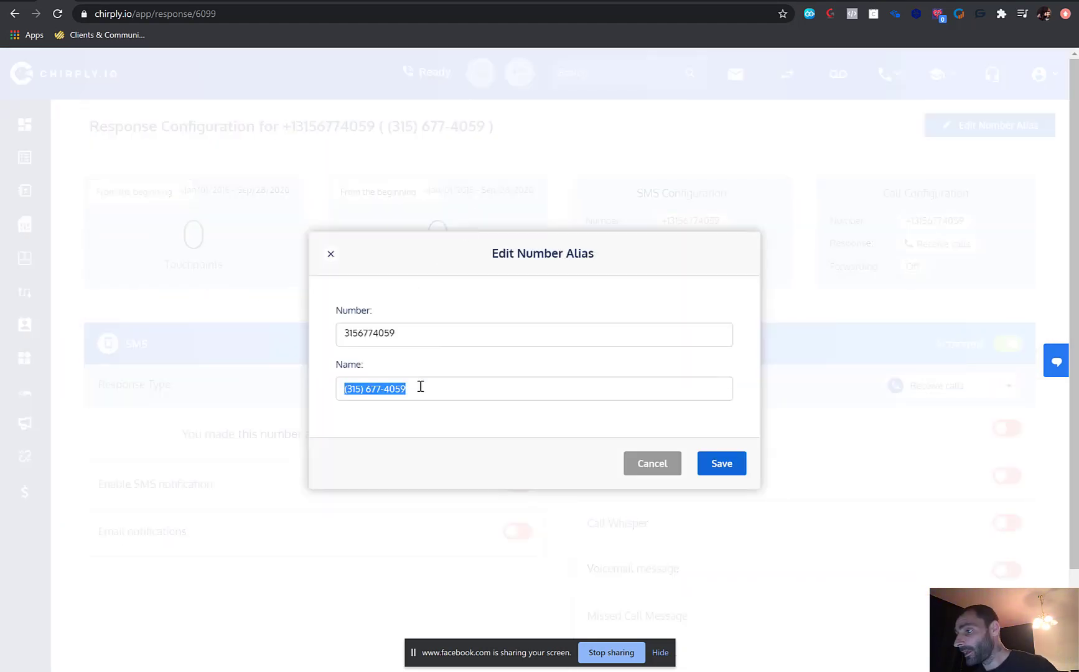
{"action": "type", "text": "Mas"}
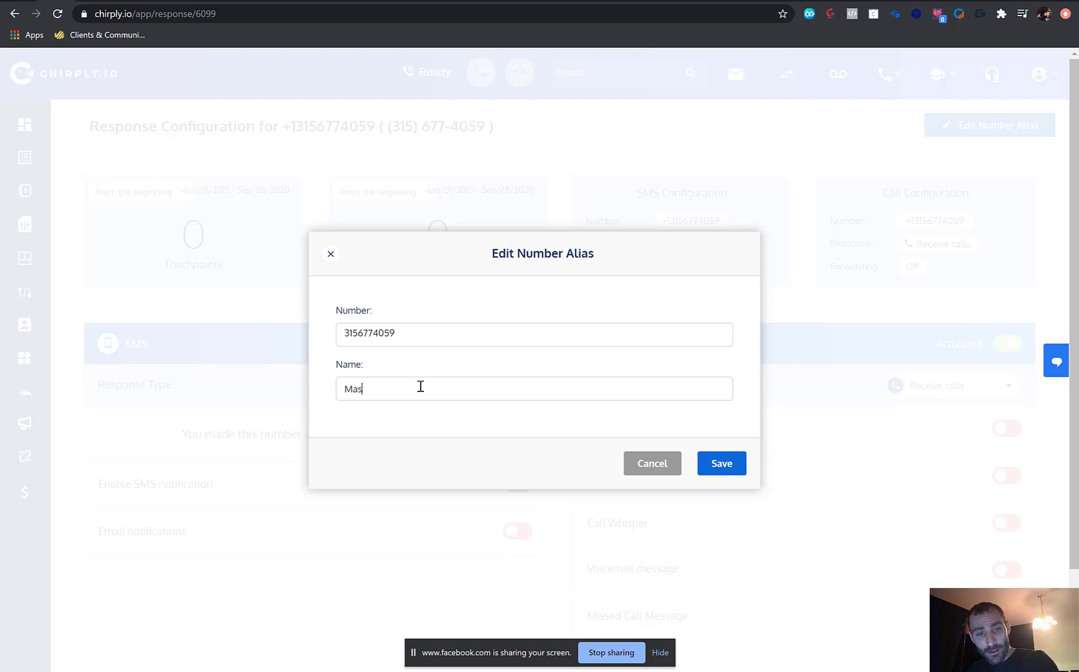
{"action": "type", "text": "termind Funnel"}
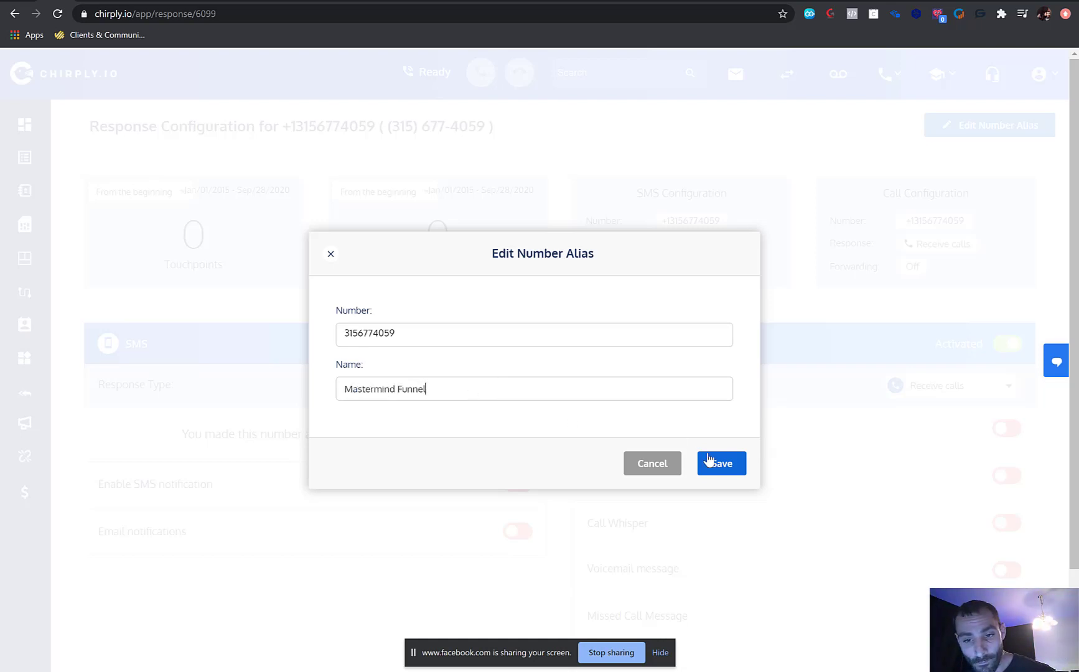
{"action": "left_click", "coordinate": [720, 468]}
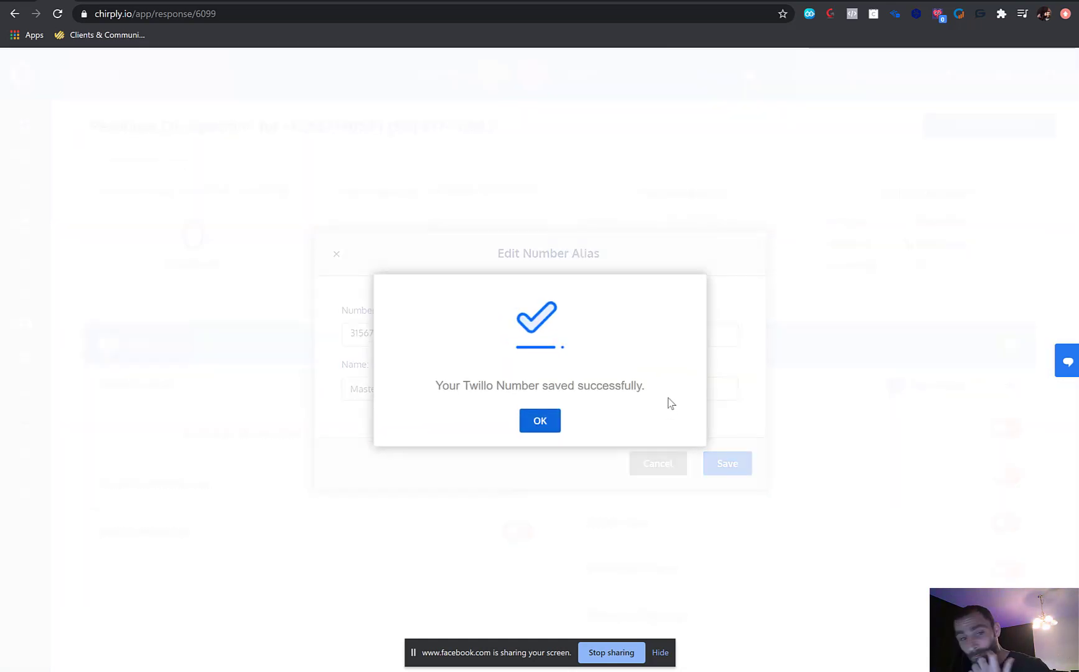
{"action": "left_click", "coordinate": [540, 417]}
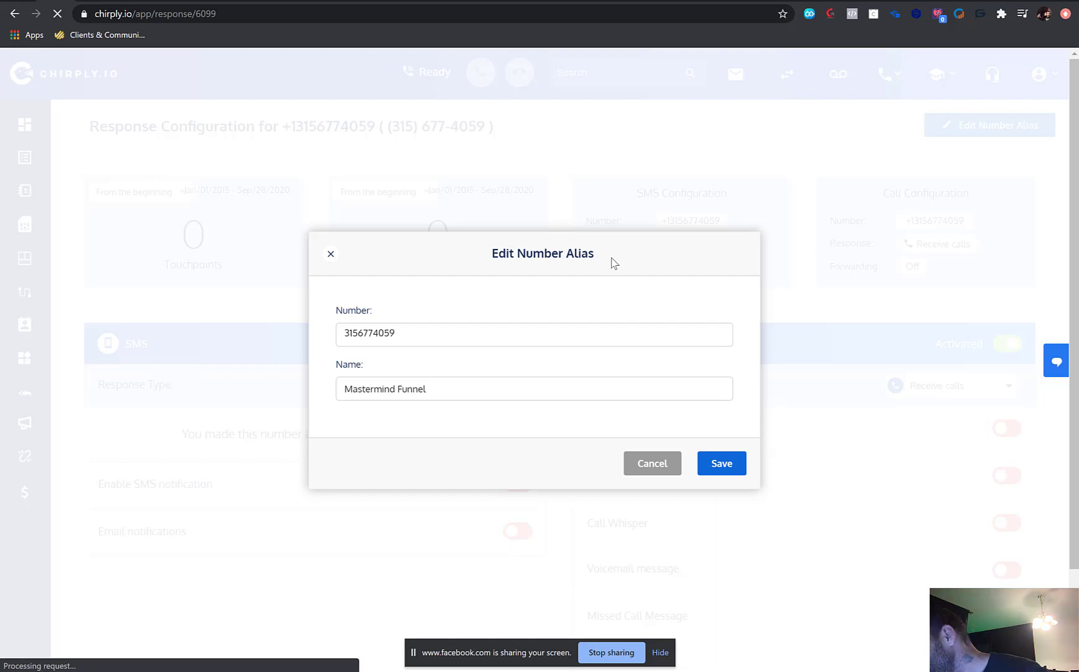
{"action": "left_click", "coordinate": [722, 464]}
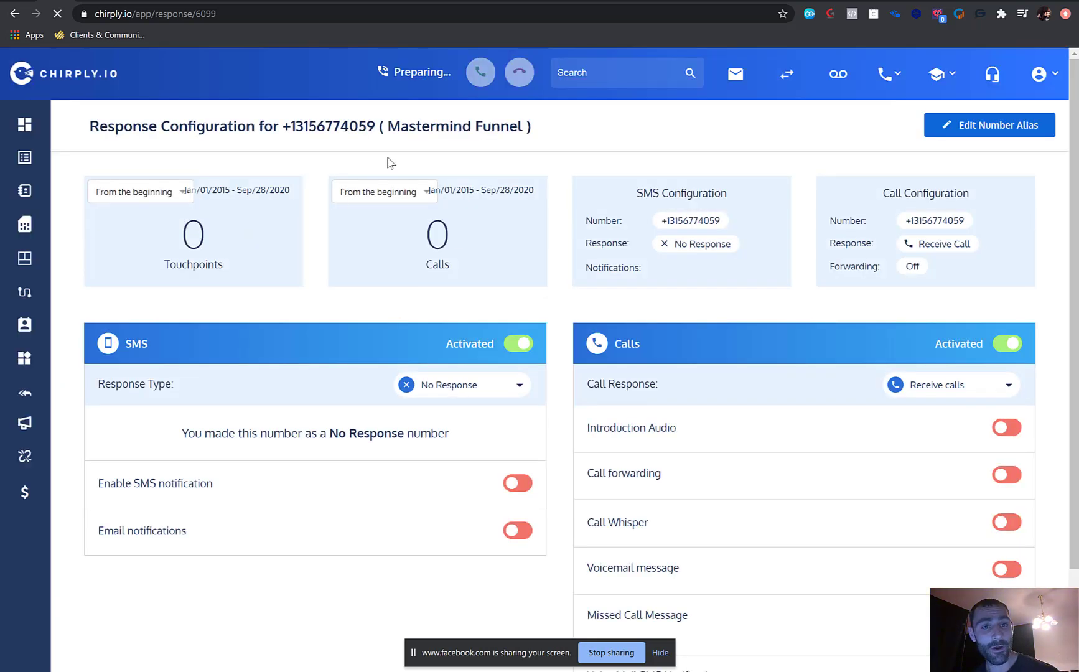
{"action": "left_click_drag", "start_coordinate": [517, 119], "coordinate": [453, 118]}
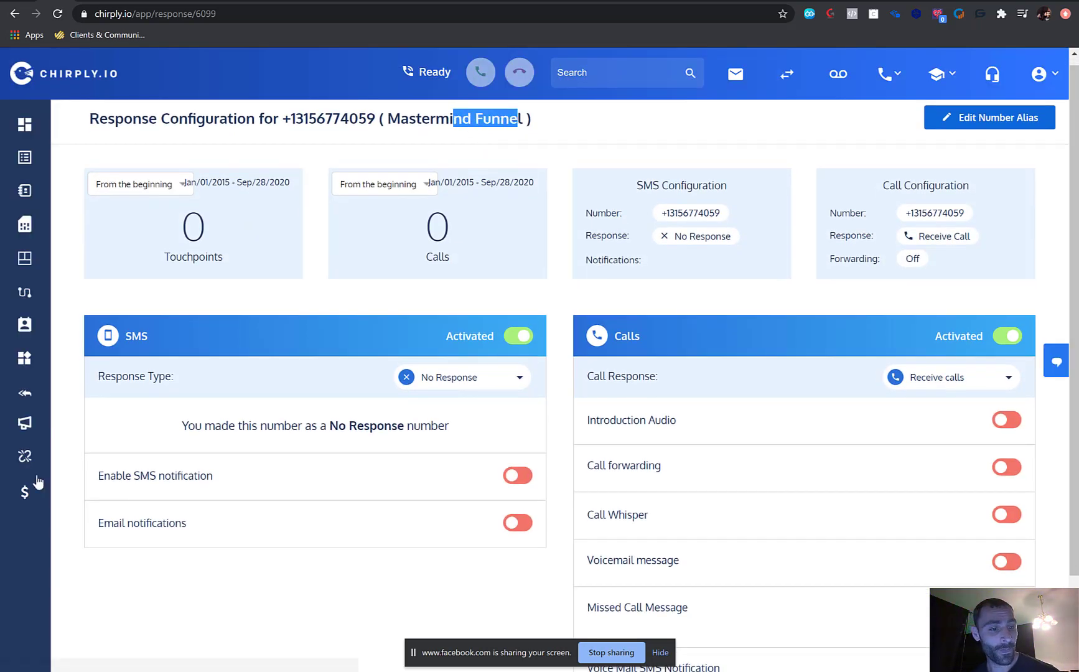
Create a new campaign named "Mastermind Funnel - Initial Contact" and save it.
{"action": "left_click", "coordinate": [25, 426]}
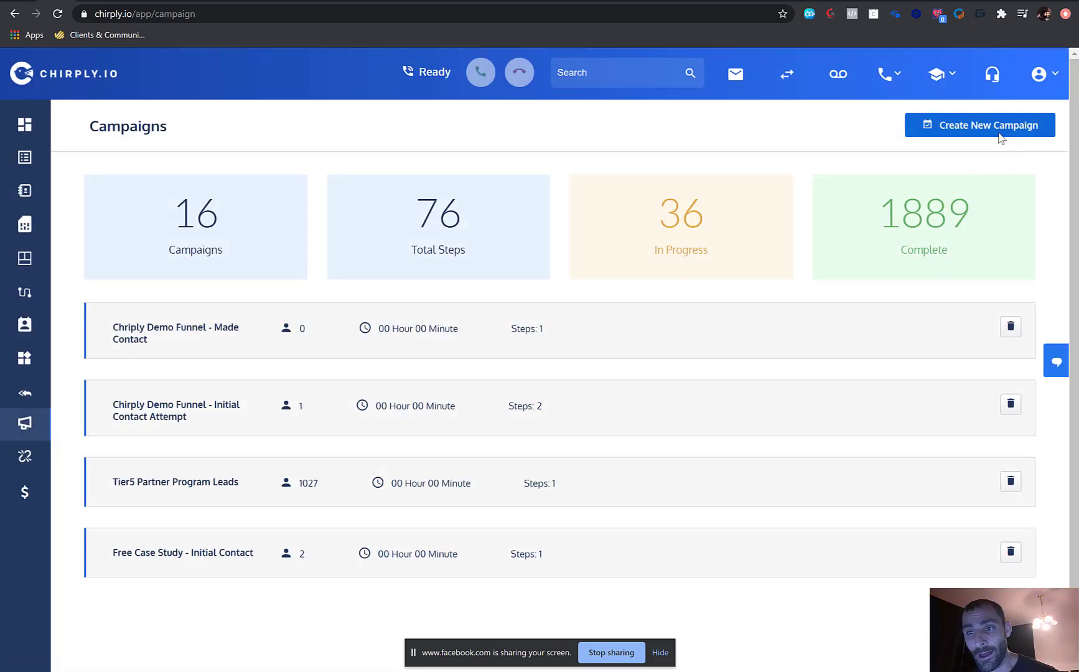
{"action": "left_click", "coordinate": [983, 141]}
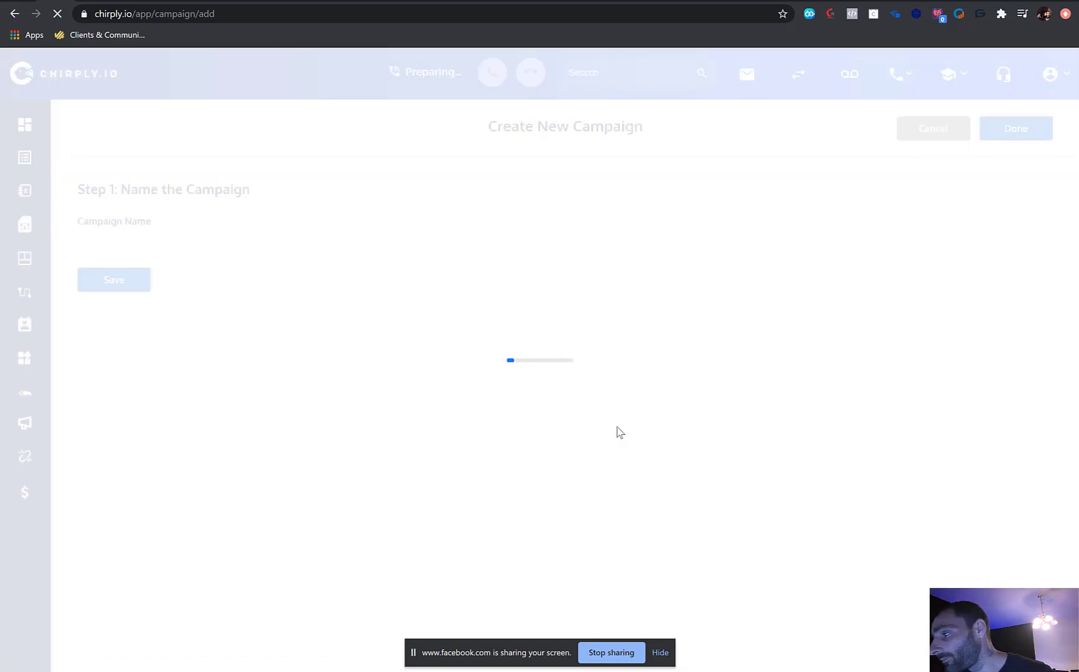
{"action": "left_click", "coordinate": [255, 250]}
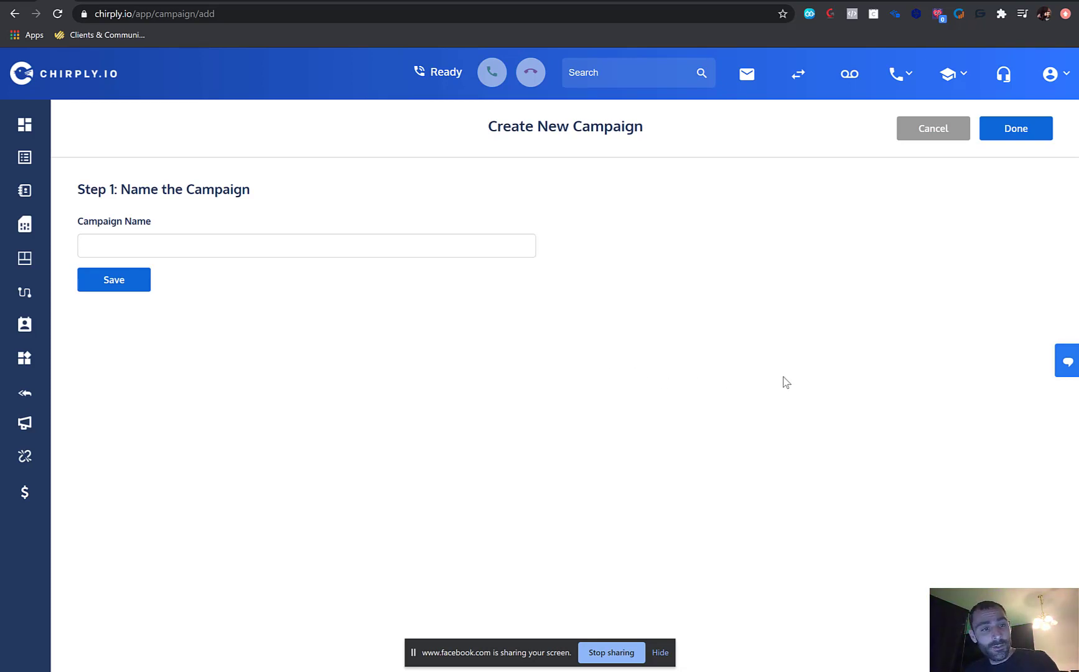
{"action": "type", "text": "Master"}
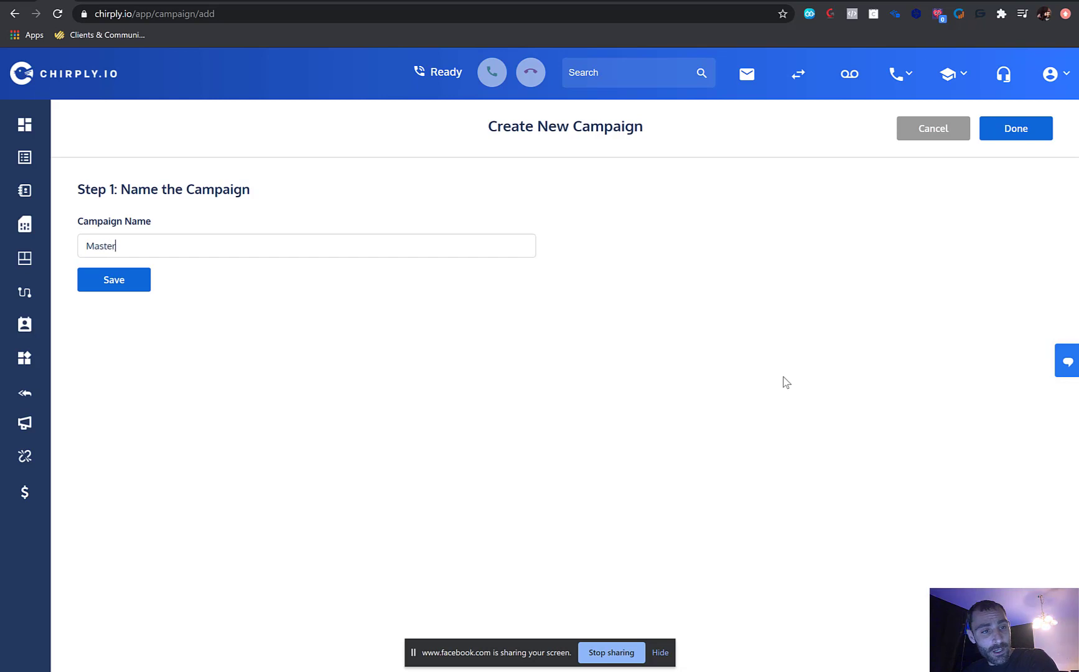
{"action": "type", "text": "mind Fu"}
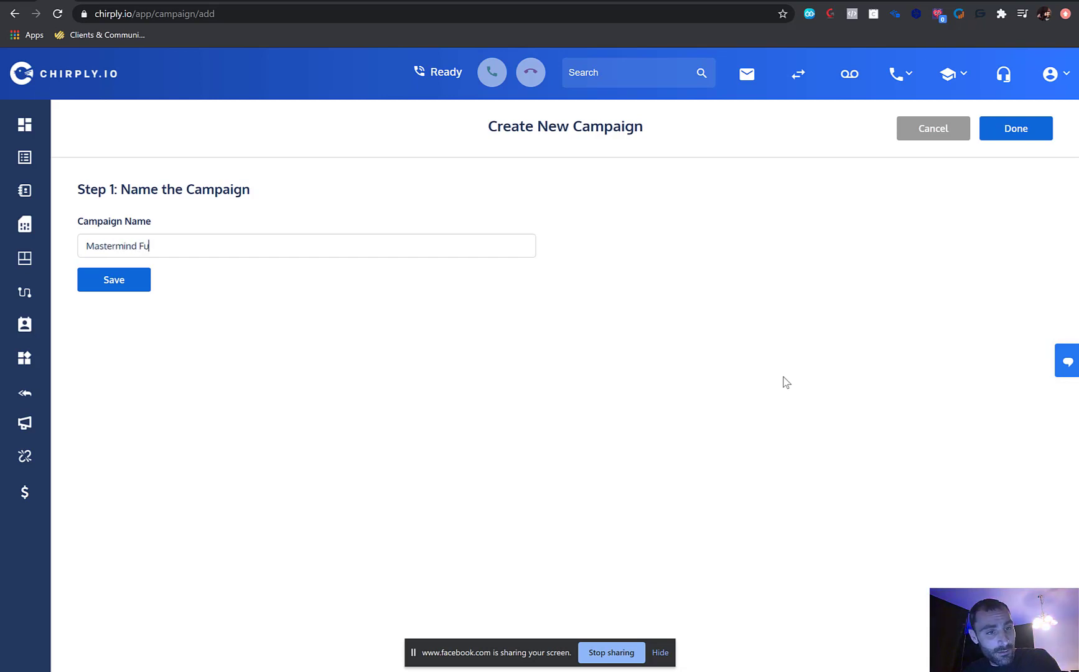
{"action": "type", "text": "nnel - Initial"}
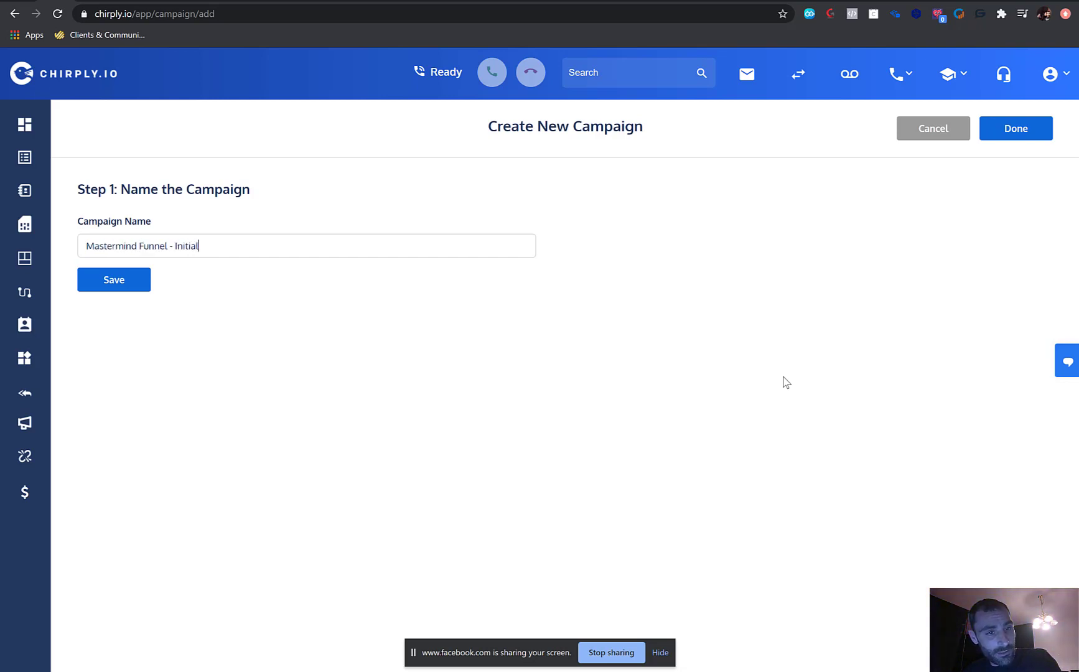
{"action": "type", "text": "  on"}
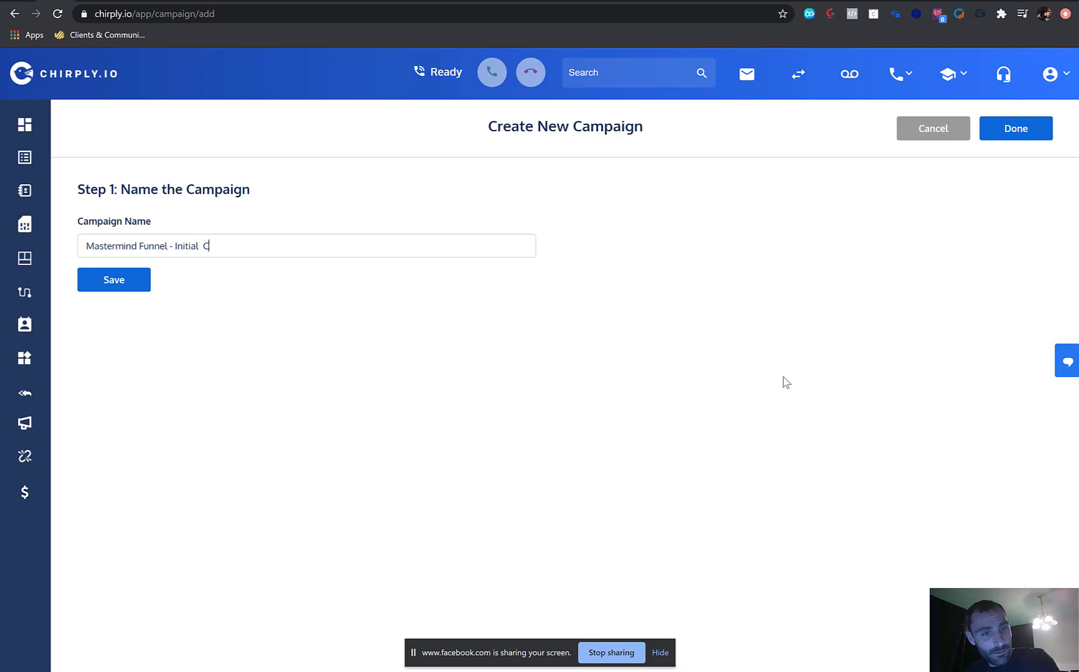
{"action": "type", "text": "ontact"}
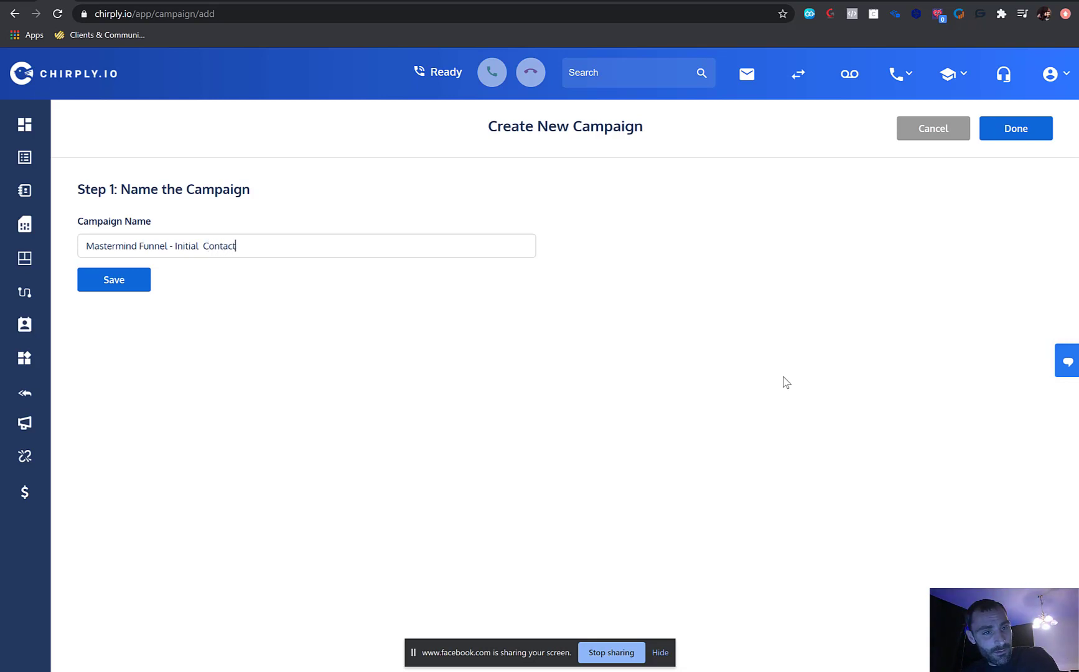
{"action": "left_click", "coordinate": [112, 287]}
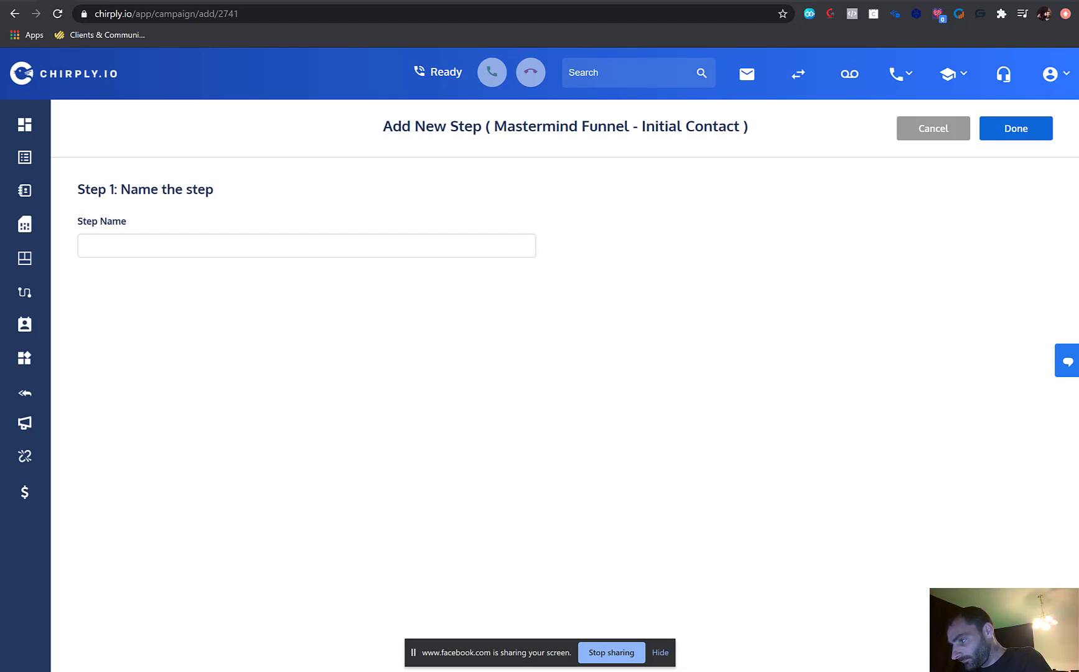
Name the campaign's first step "Step 1", with its delay set to Immediately and its action to SMS.
{"action": "left_click", "coordinate": [222, 245]}
{"action": "type", "text": "Step 1"}
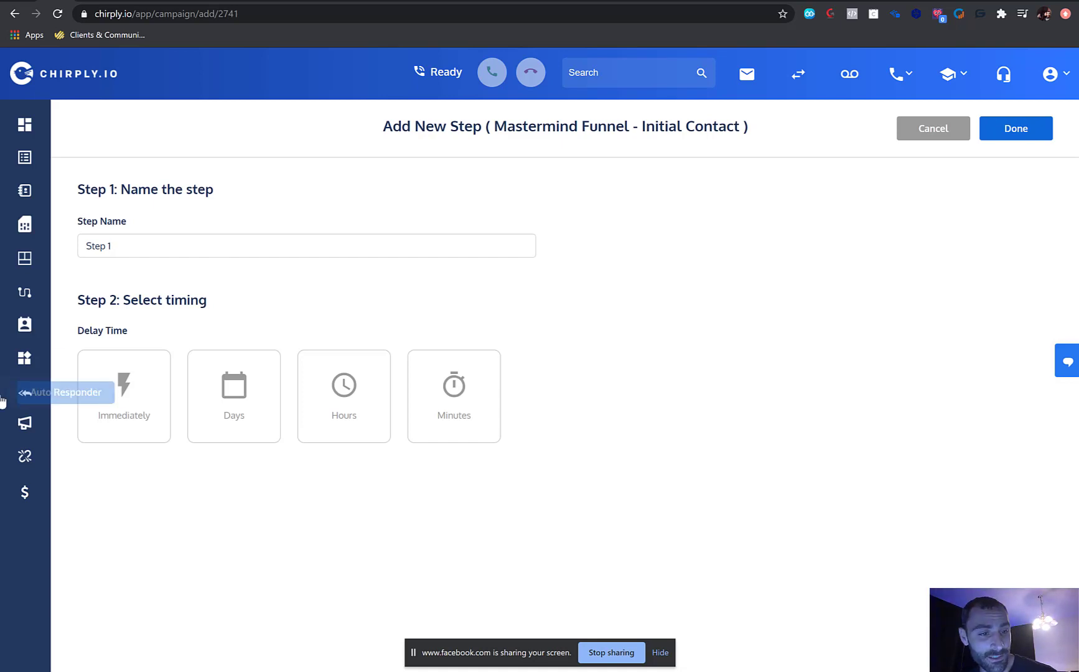
{"action": "left_click", "coordinate": [144, 382]}
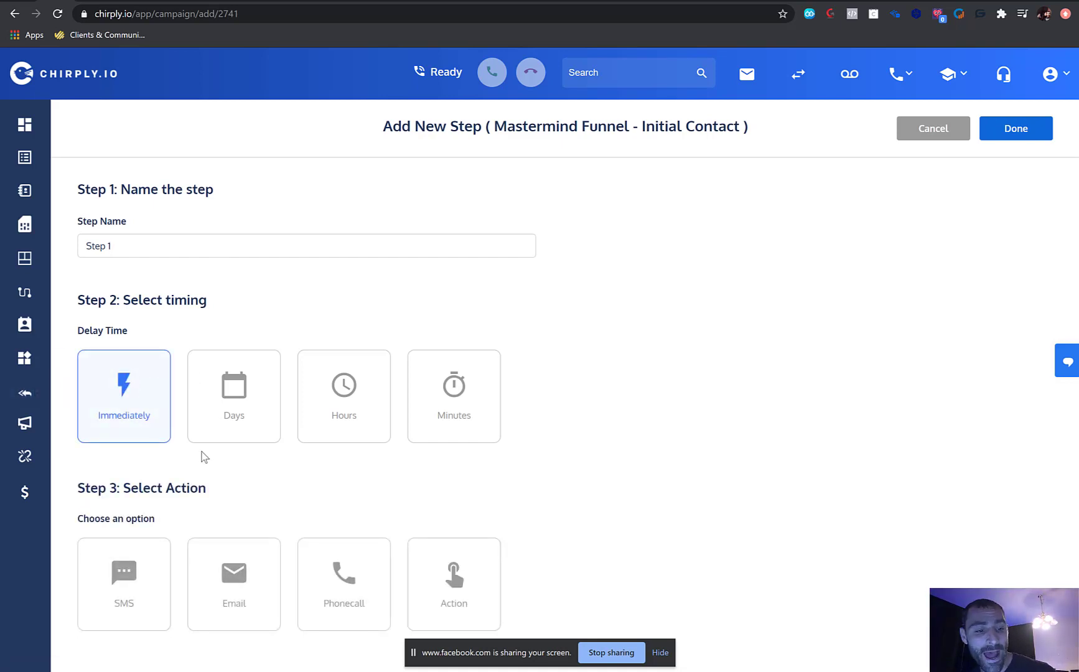
{"action": "left_click", "coordinate": [152, 567]}
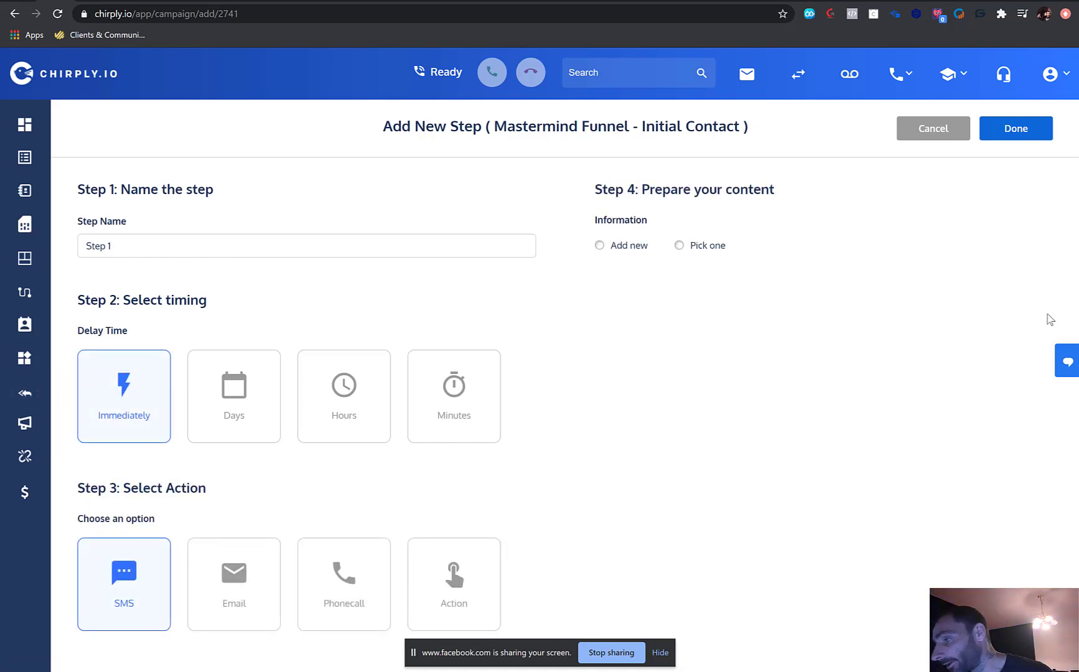
Add a new SMS message reading "Hey [fname] , you just requested my full mastermind video", inserting the first name as a keyword.
{"action": "left_click", "coordinate": [599, 246]}
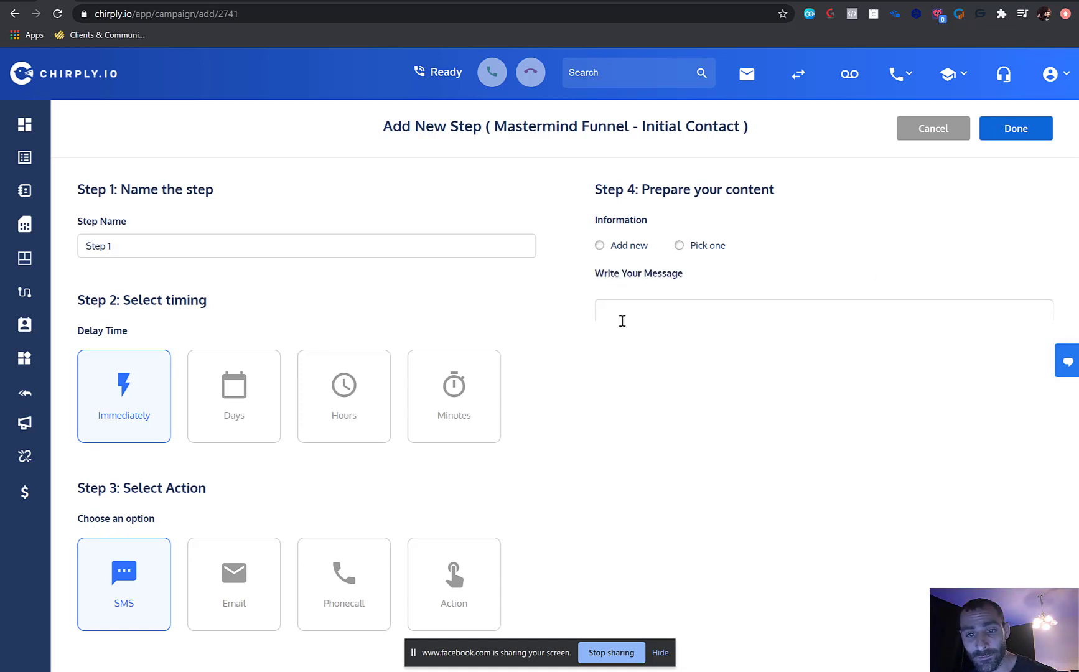
{"action": "left_click", "coordinate": [834, 351]}
{"action": "type", "text": "Hey"}
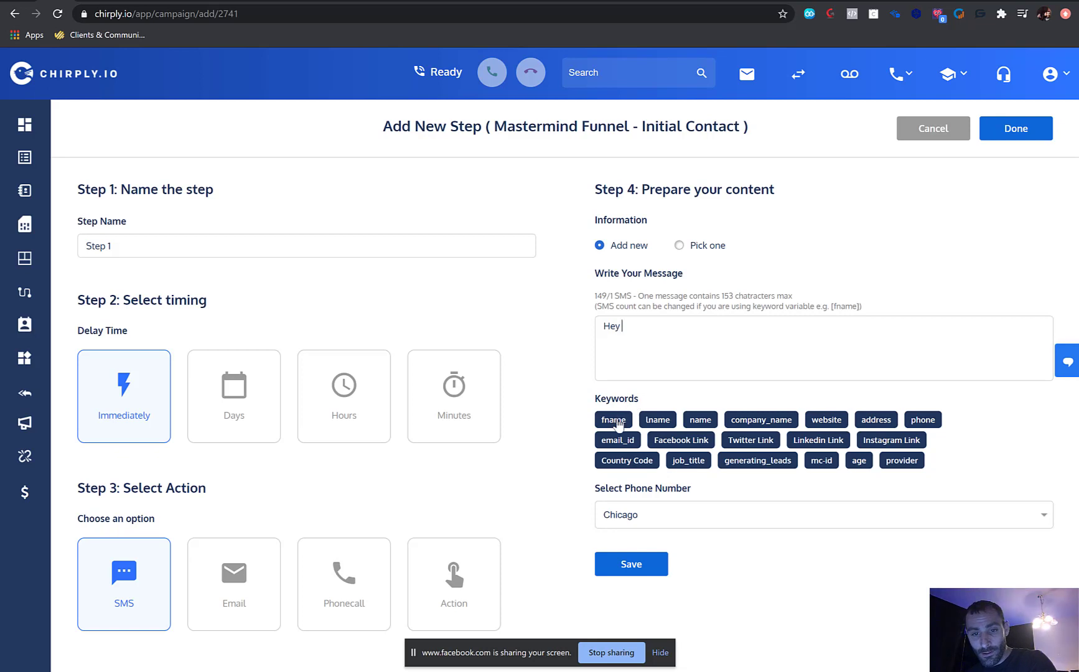
{"action": "left_click", "coordinate": [614, 420]}
{"action": "type", "text": ","}
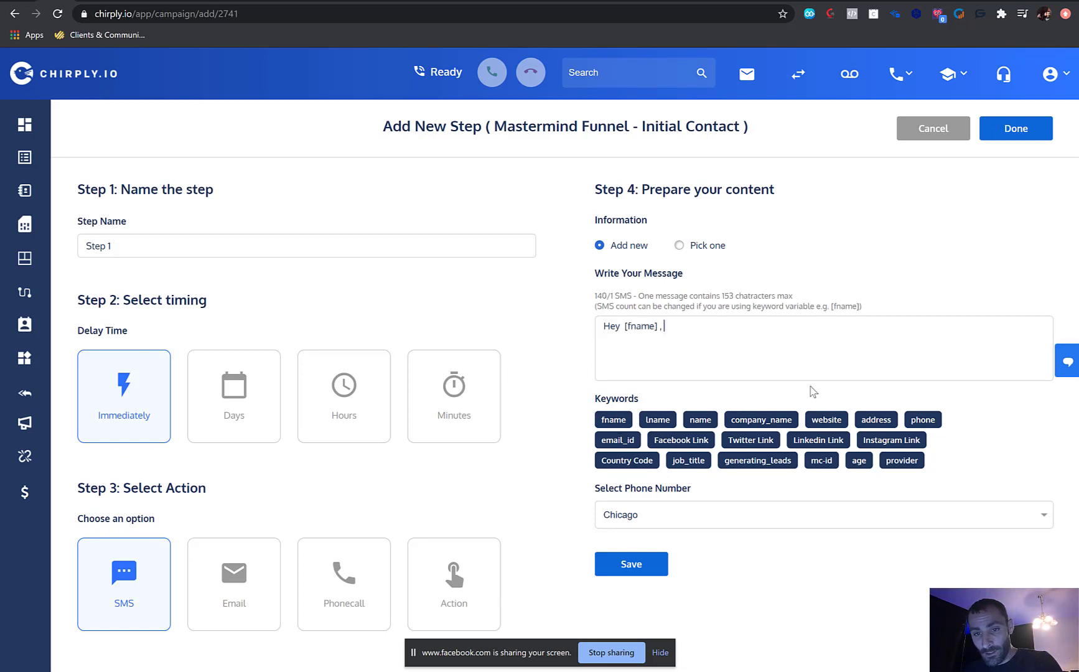
{"action": "type", "text": " you just reque"}
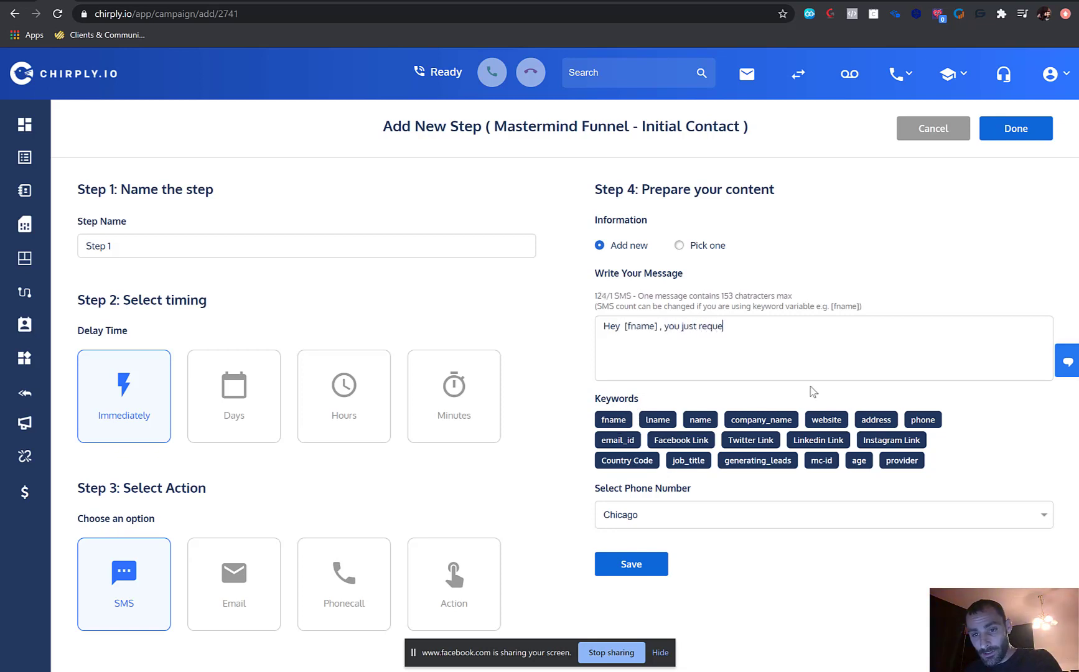
{"action": "type", "text": "sted my fu"}
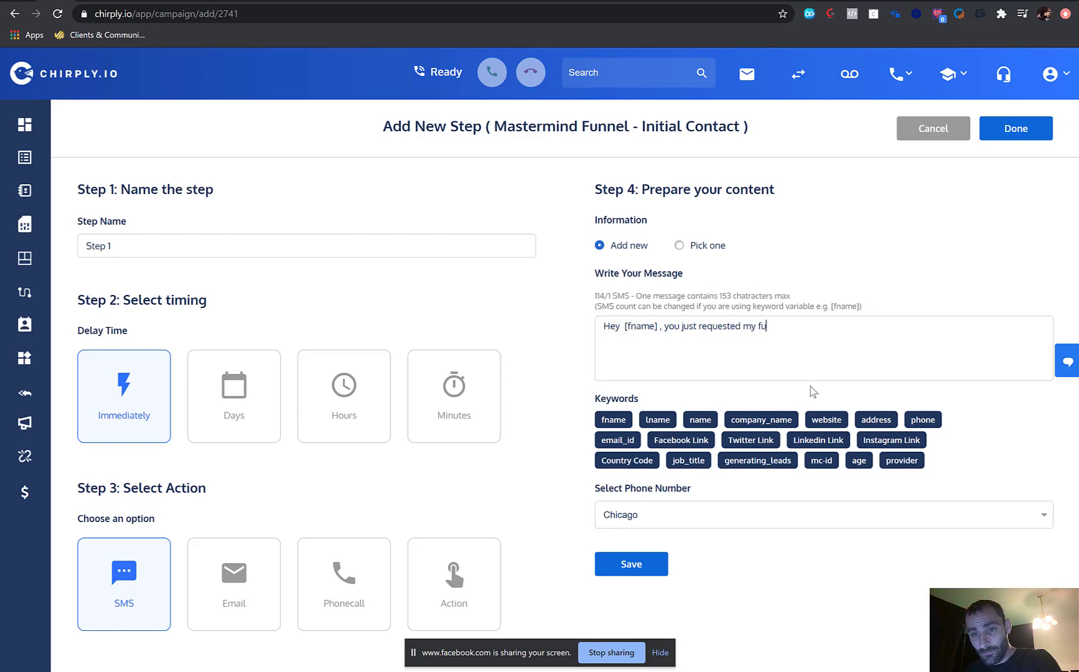
{"action": "type", "text": "ll mastermind "}
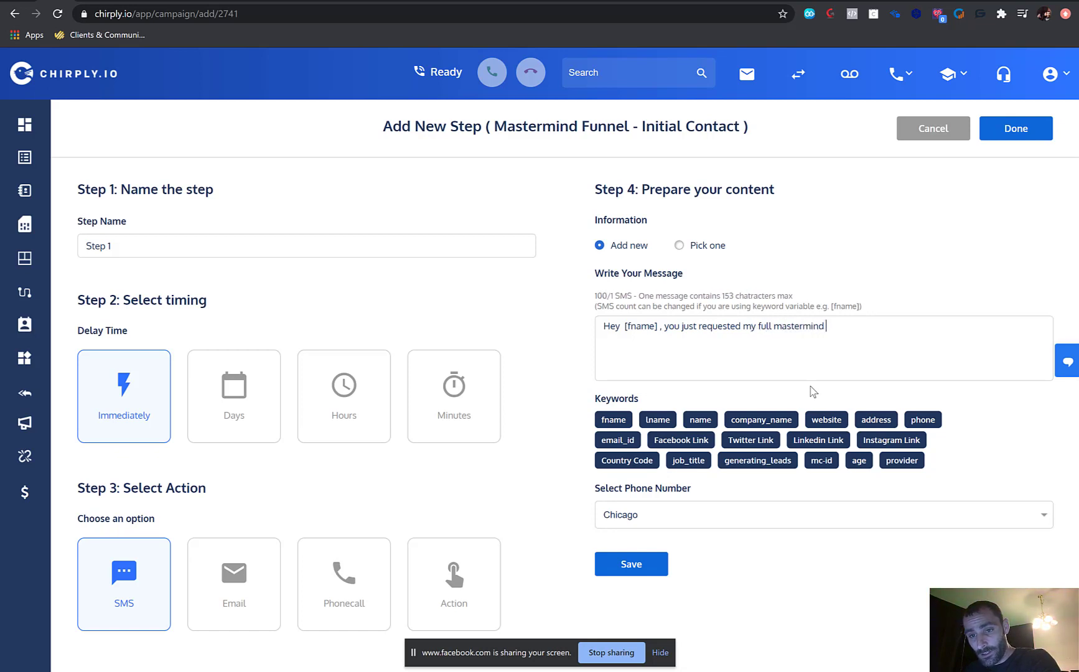
{"action": "type", "text": "video"}
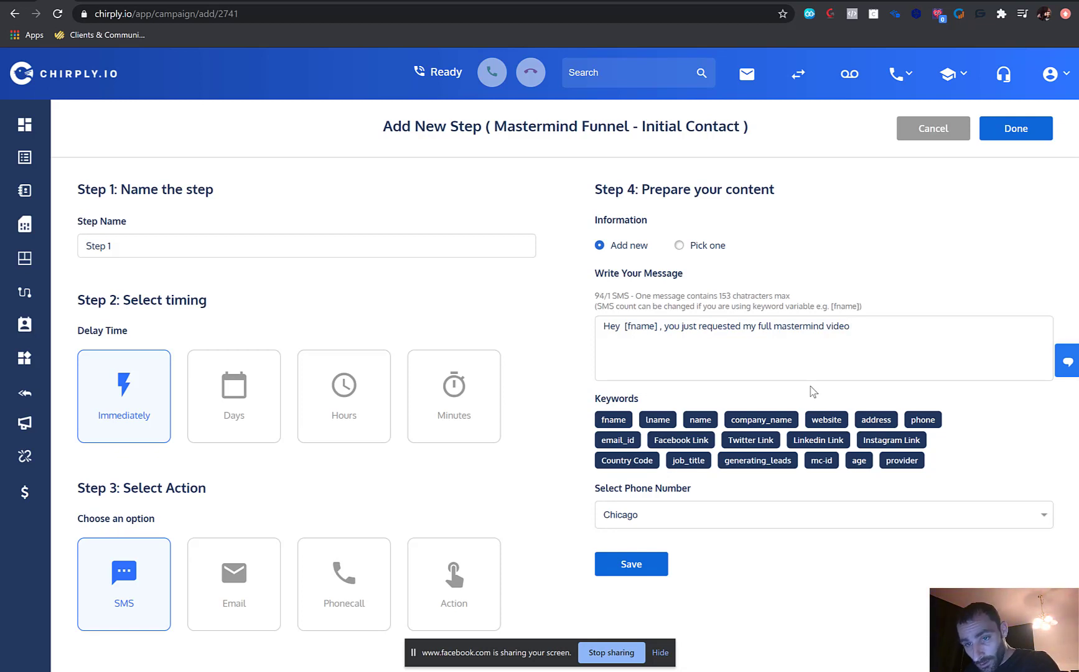
{"action": "key", "text": "BackSpace"}
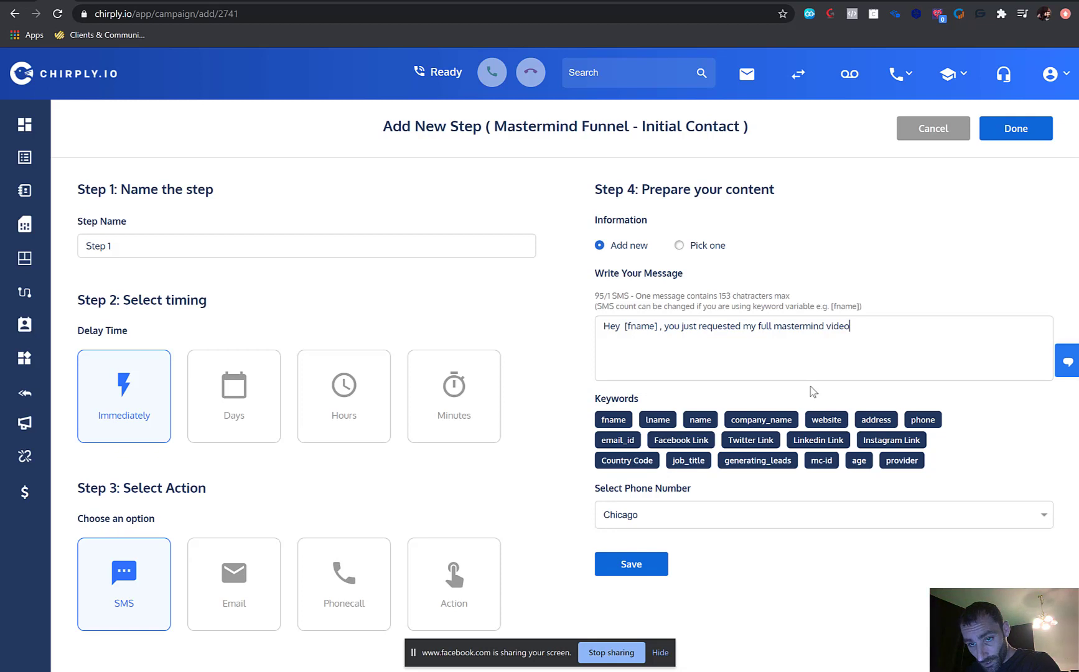
{"action": "type", "text": ", would you like me"}
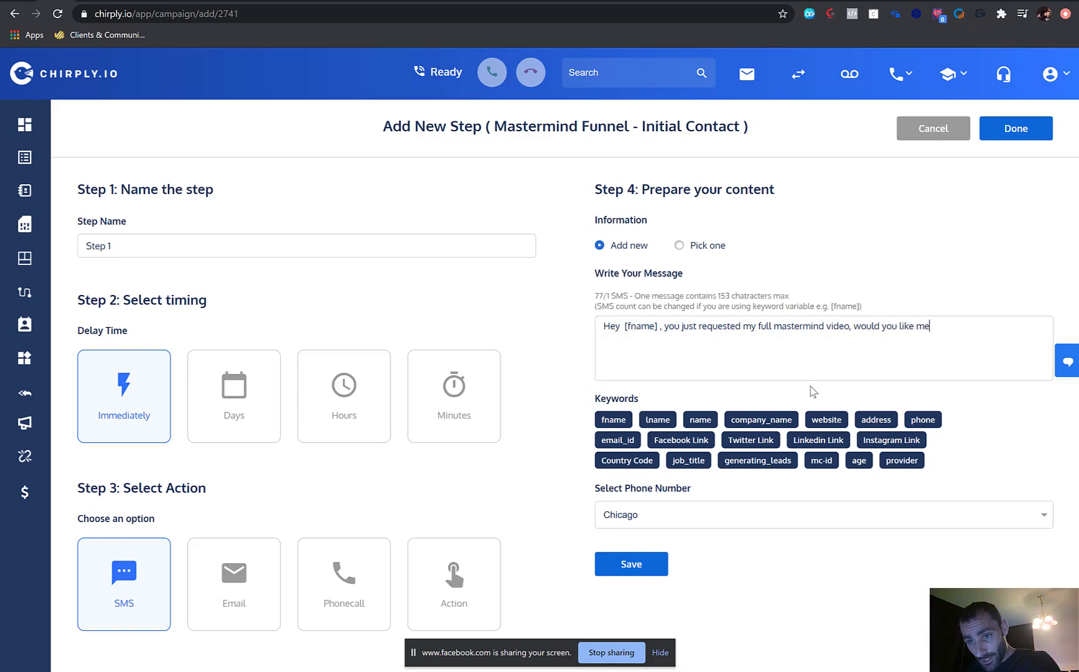
{"action": "type", "text": " to send that over now."}
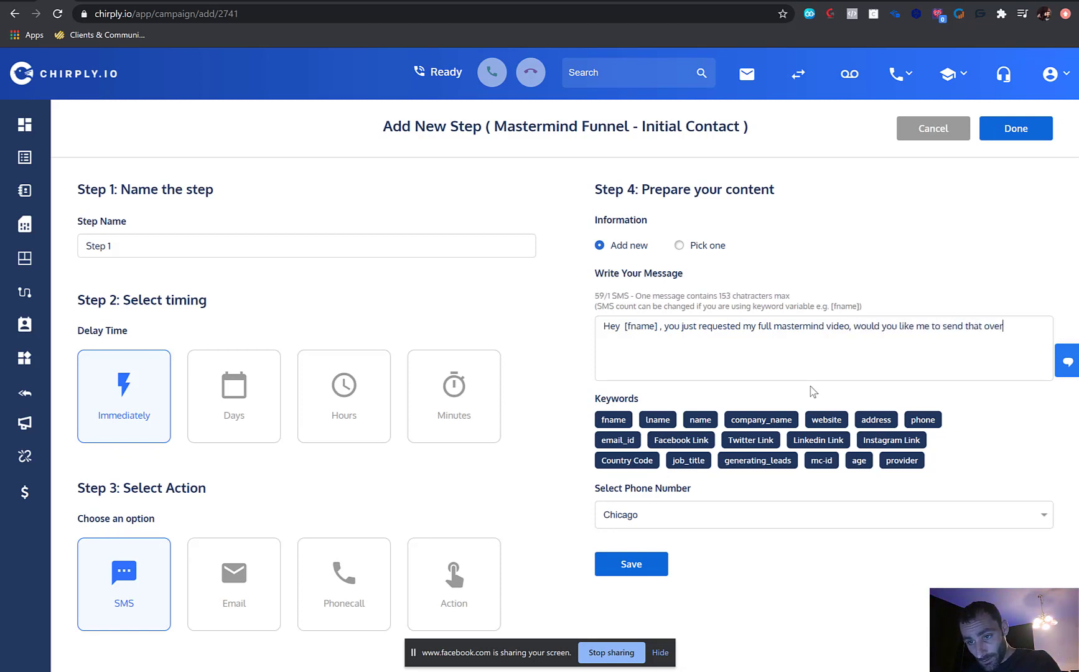
{"action": "key", "text": "BackSpace"}
{"action": "key", "text": "BackSpace"}
{"action": "key", "text": "BackSpace"}
{"action": "key", "text": "BackSpace"}
{"action": "key", "text": "BackSpace"}
{"action": "key", "text": "BackSpace"}
{"action": "key", "text": "BackSpace"}
{"action": "key", "text": "BackSpace"}
{"action": "key", "text": "BackSpace"}
{"action": "key", "text": "BackSpace"}
{"action": "key", "text": "BackSpace"}
{"action": "key", "text": "BackSpace"}
{"action": "key", "text": "BackSpace"}
{"action": "key", "text": "BackSpace"}
{"action": "key", "text": "BackSpace"}
{"action": "key", "text": "BackSpace"}
{"action": "key", "text": "BackSpace"}
{"action": "key", "text": "BackSpace"}
{"action": "key", "text": "BackSpace"}
{"action": "key", "text": "BackSpace"}
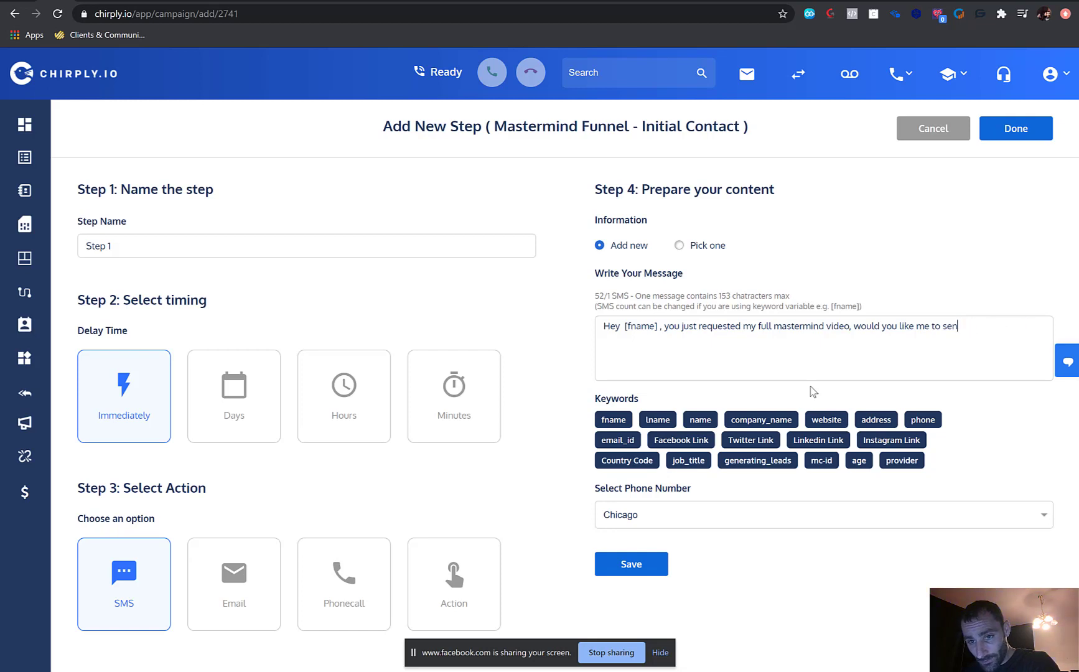
{"action": "key", "text": "BackSpace"}
{"action": "key", "text": "BackSpace"}
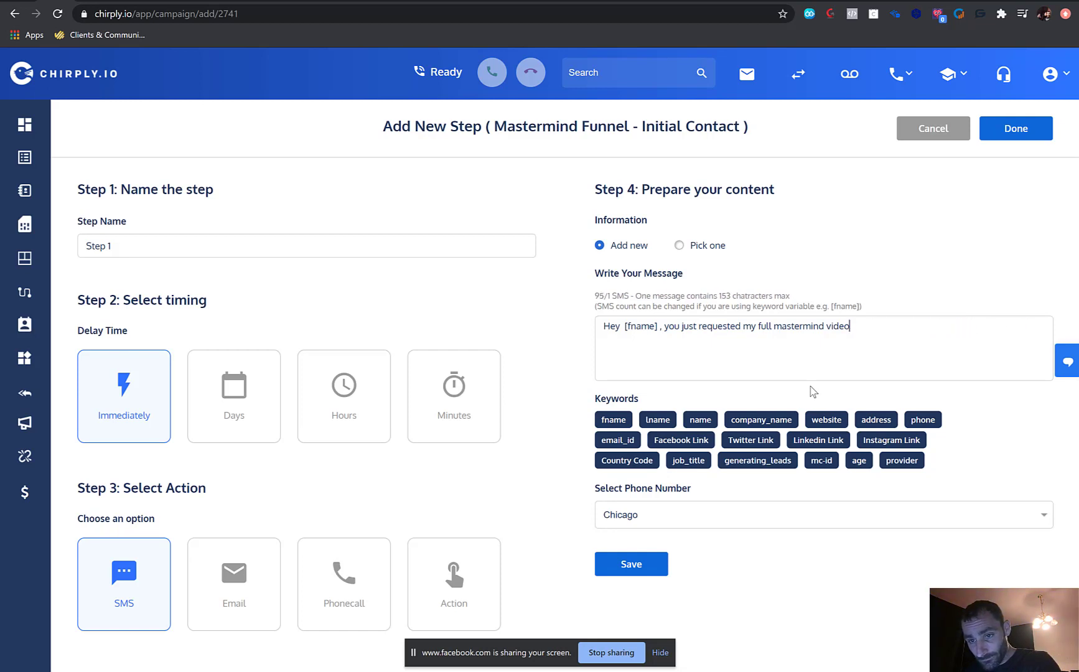
Continue the message with ". I'm calling you, just answer that call so I can send it over to you.".
{"action": "type", "text": ". I'm calling "}
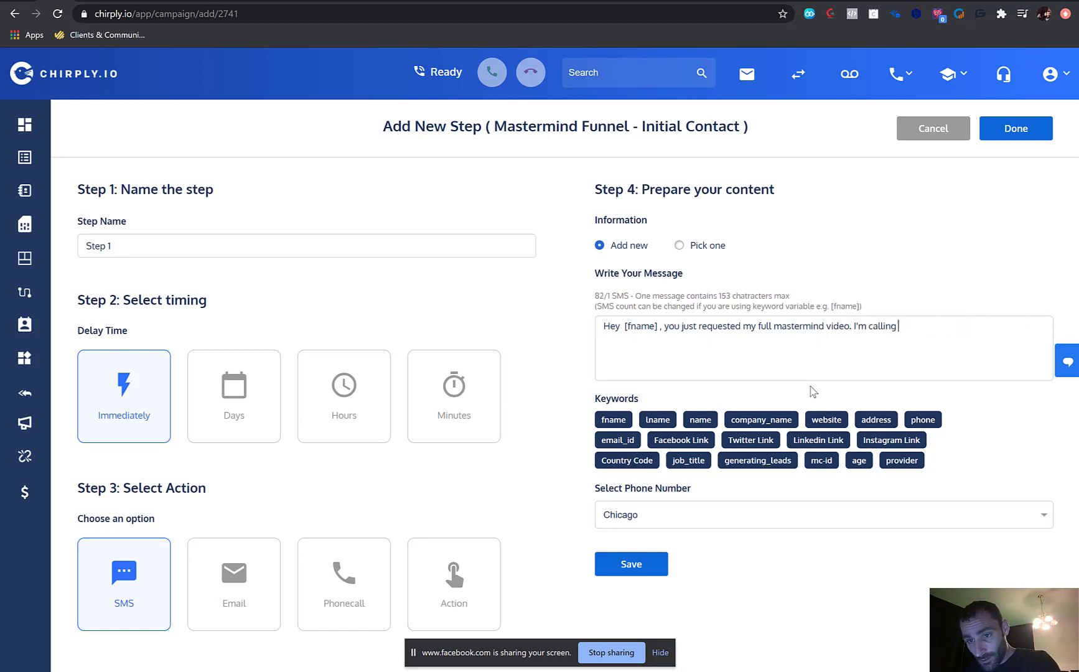
{"action": "type", "text": "you, just ans"}
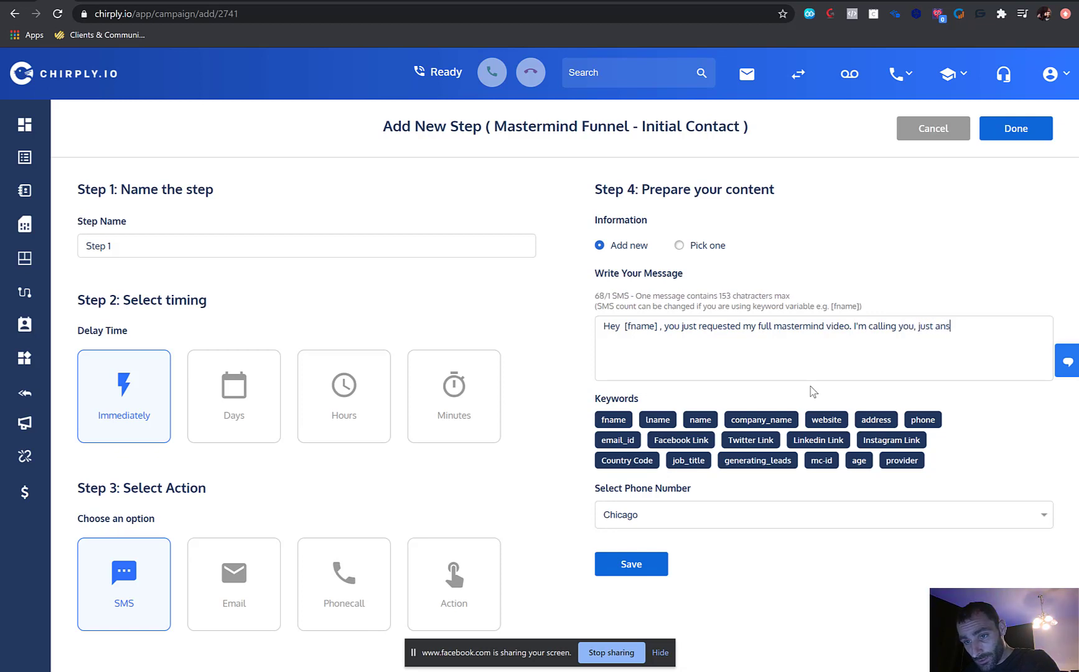
{"action": "type", "text": "wer that call so I can sen"}
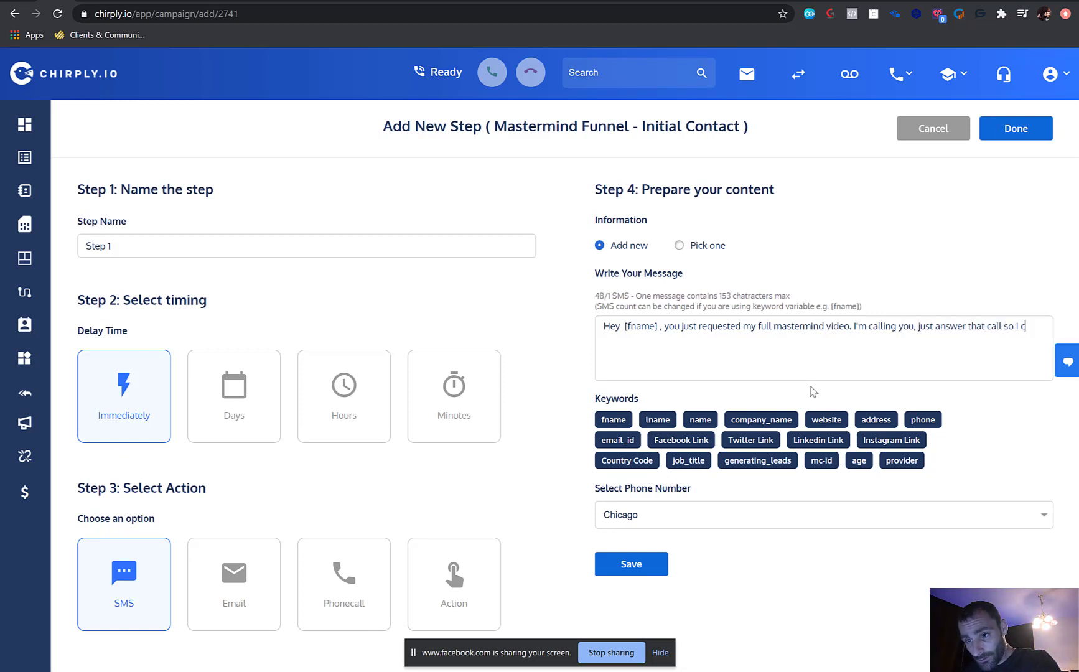
{"action": "type", "text": "over to you."}
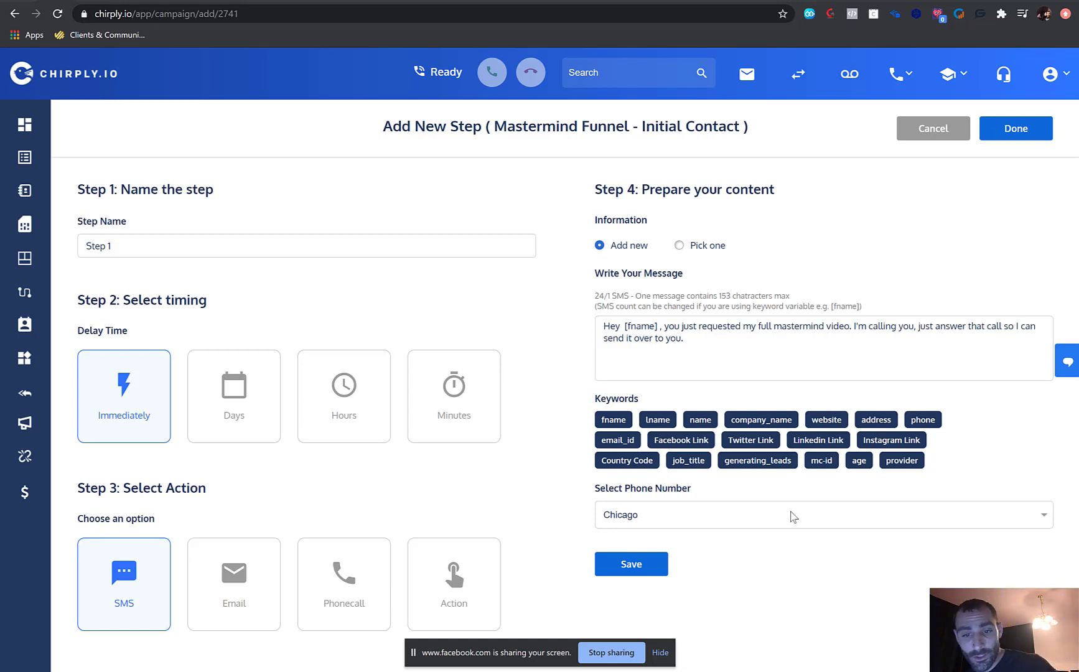
Choose "Mastermind Funnel" as the phone number for the SMS and save the campaign step.
{"action": "left_click", "coordinate": [750, 512]}
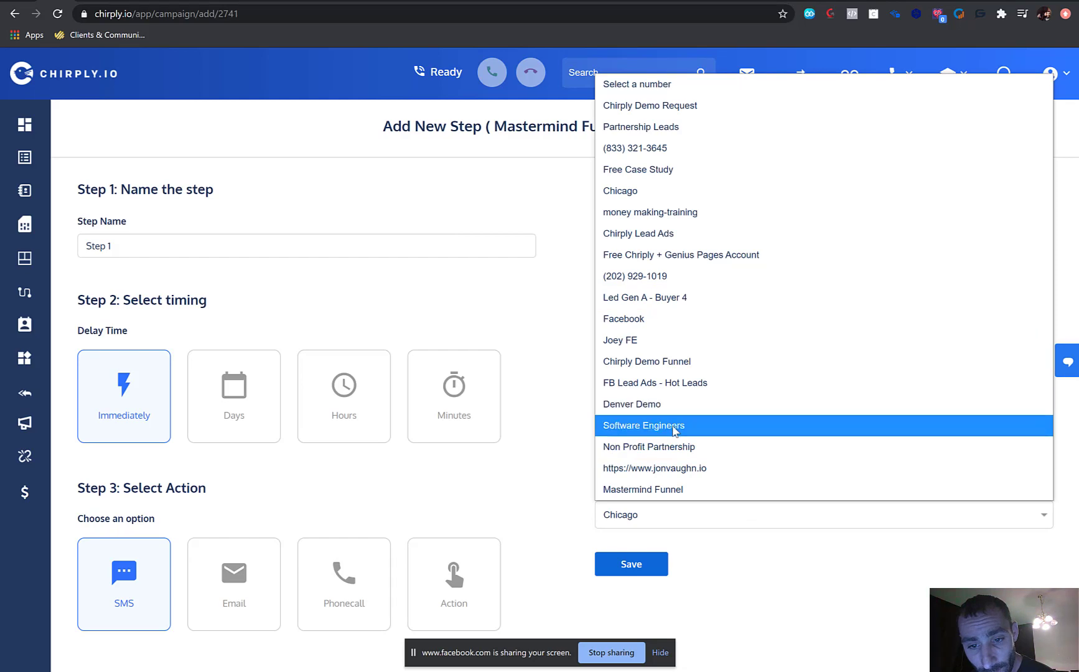
{"action": "left_click", "coordinate": [666, 491]}
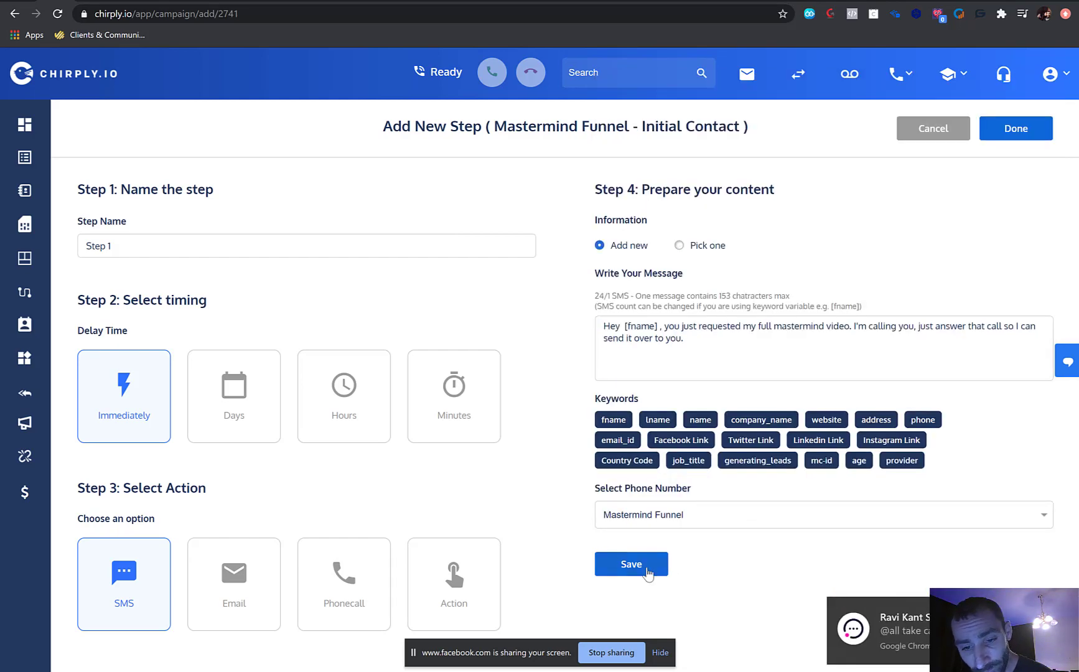
{"action": "left_click", "coordinate": [649, 570]}
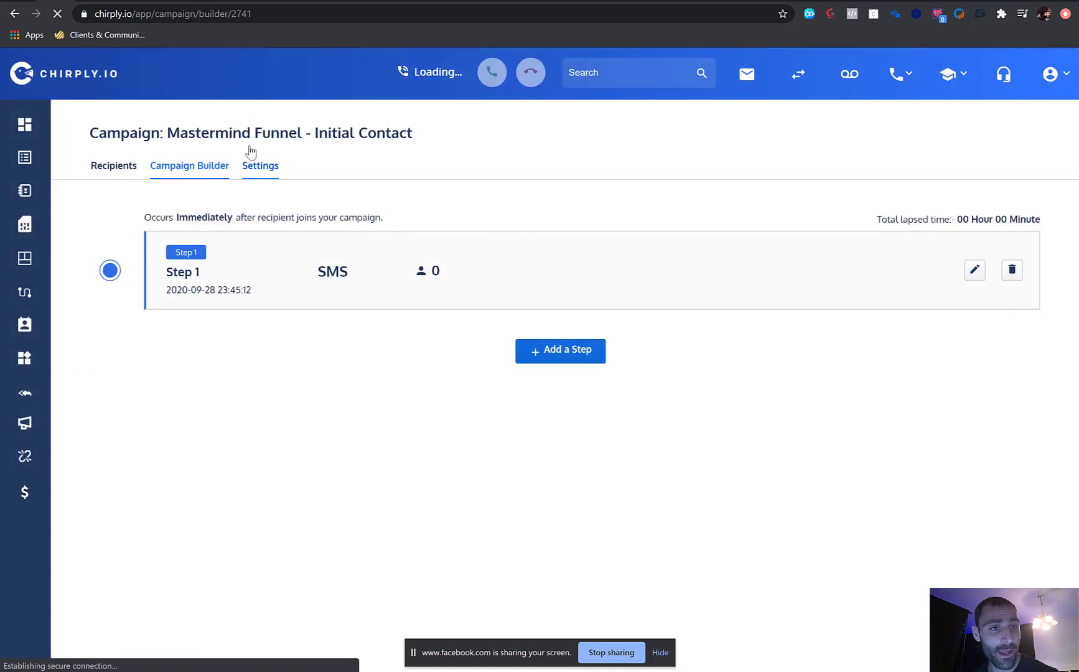
Create another new campaign named "Mastermind Funnel - Made Contact" and save it.
{"action": "left_click_drag", "start_coordinate": [170, 131], "coordinate": [302, 132]}
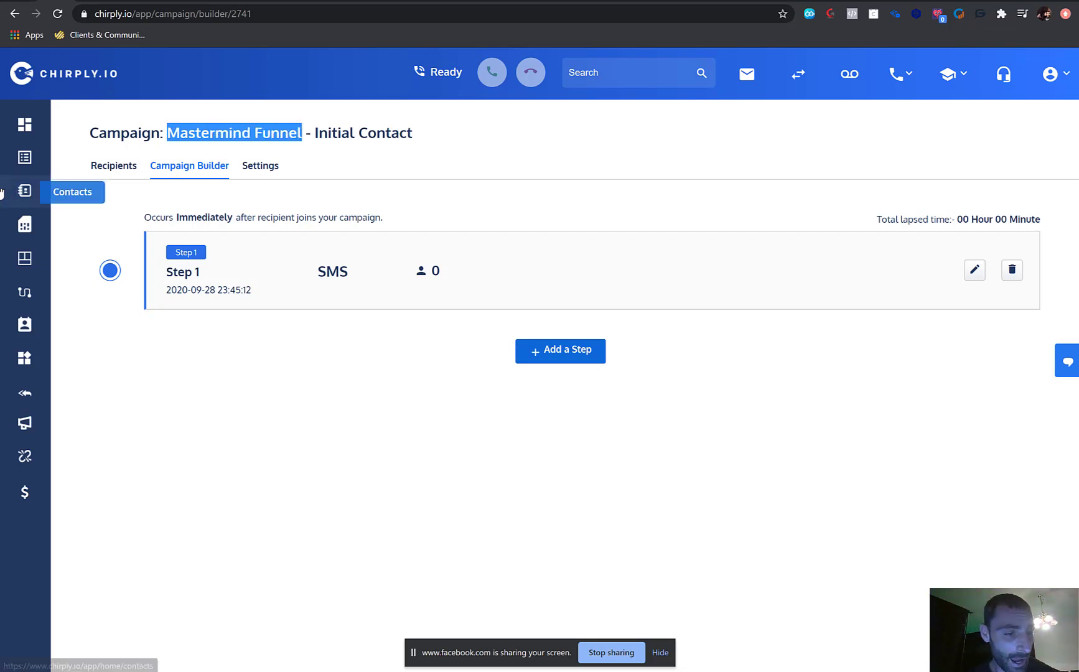
{"action": "left_click", "coordinate": [30, 424]}
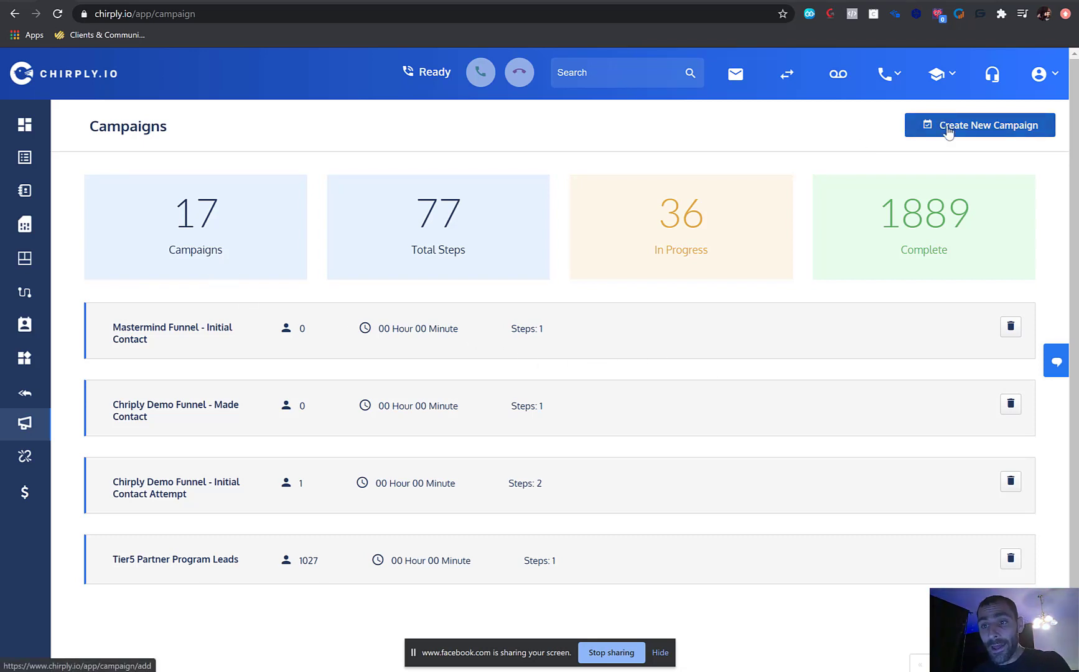
{"action": "left_click", "coordinate": [948, 132]}
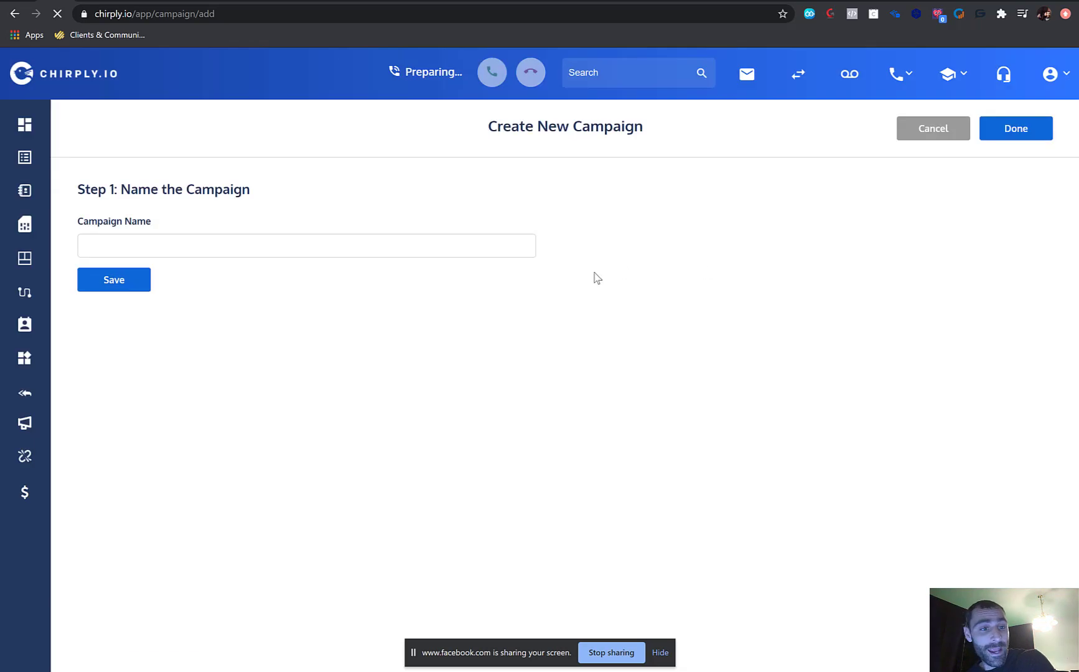
{"action": "left_click", "coordinate": [384, 249]}
{"action": "type", "text": "Mastermind Funnel -"}
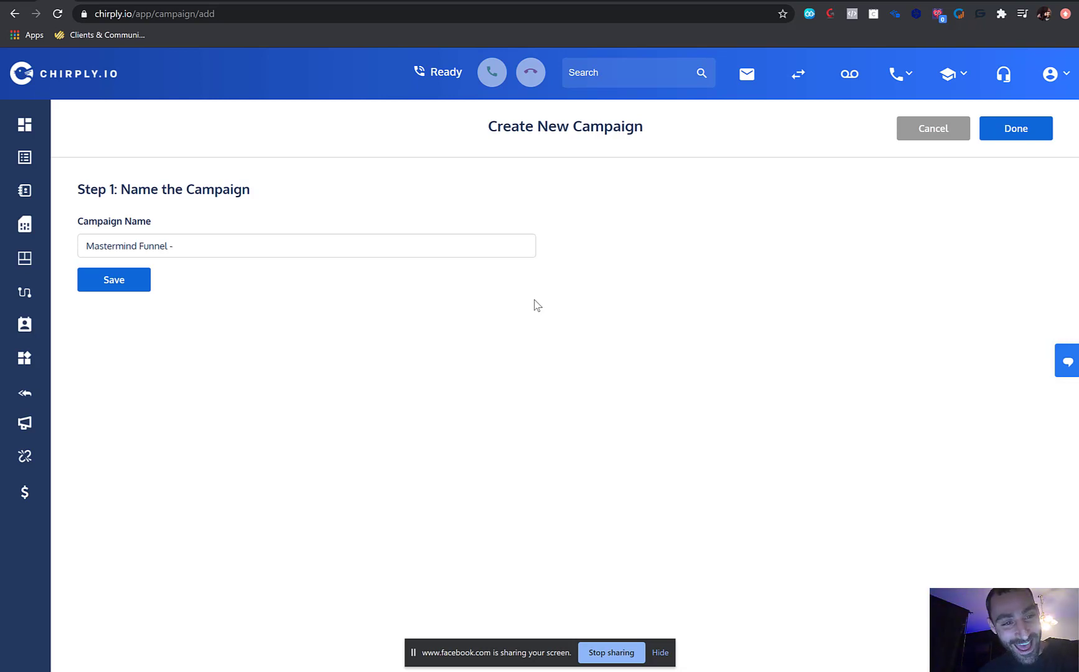
{"action": "type", "text": "Made C"}
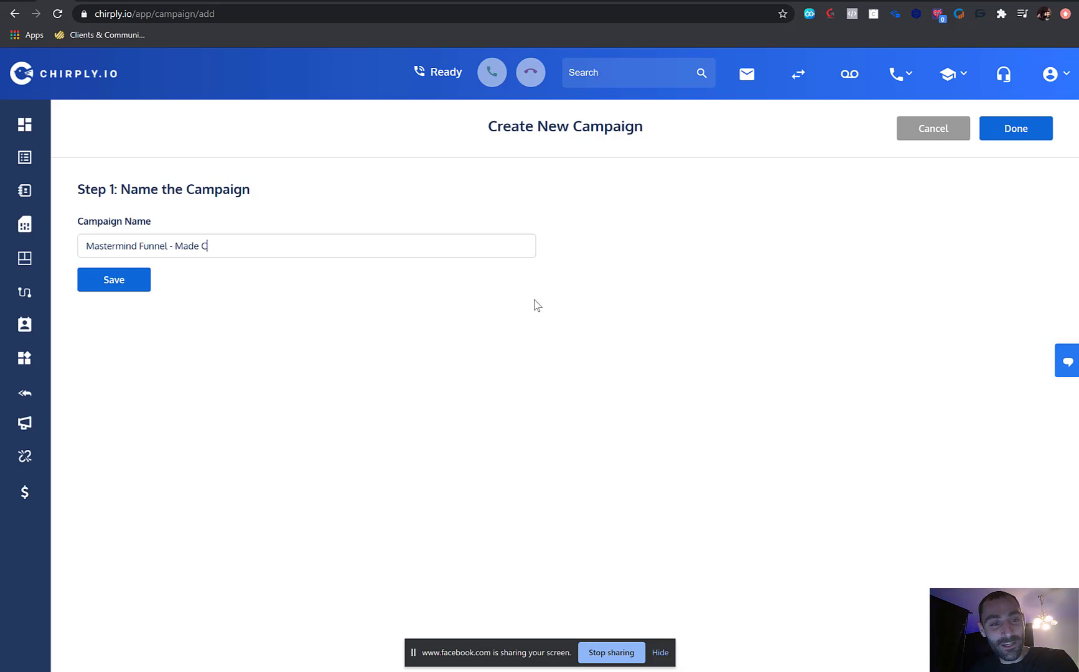
{"action": "type", "text": "ontact"}
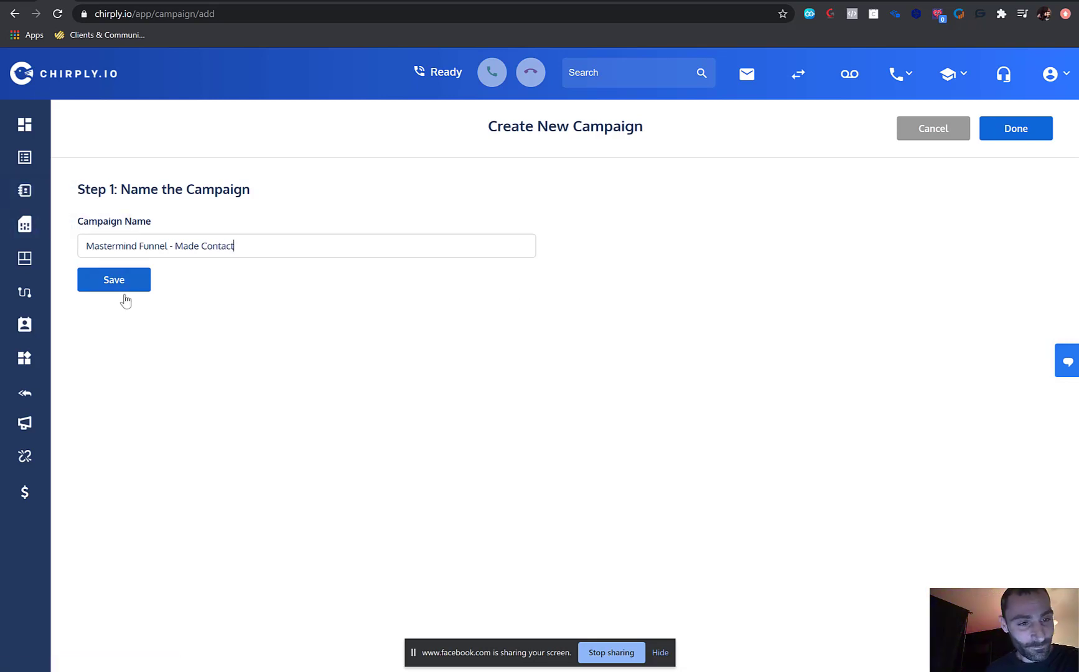
{"action": "left_click", "coordinate": [127, 297]}
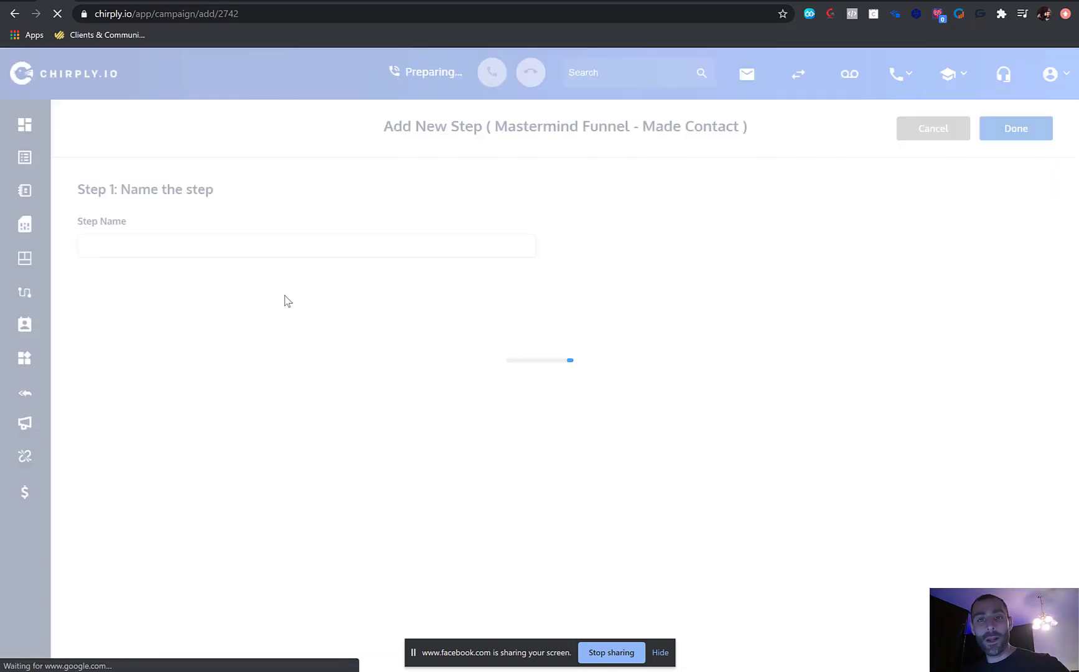
{"action": "left_click", "coordinate": [153, 249]}
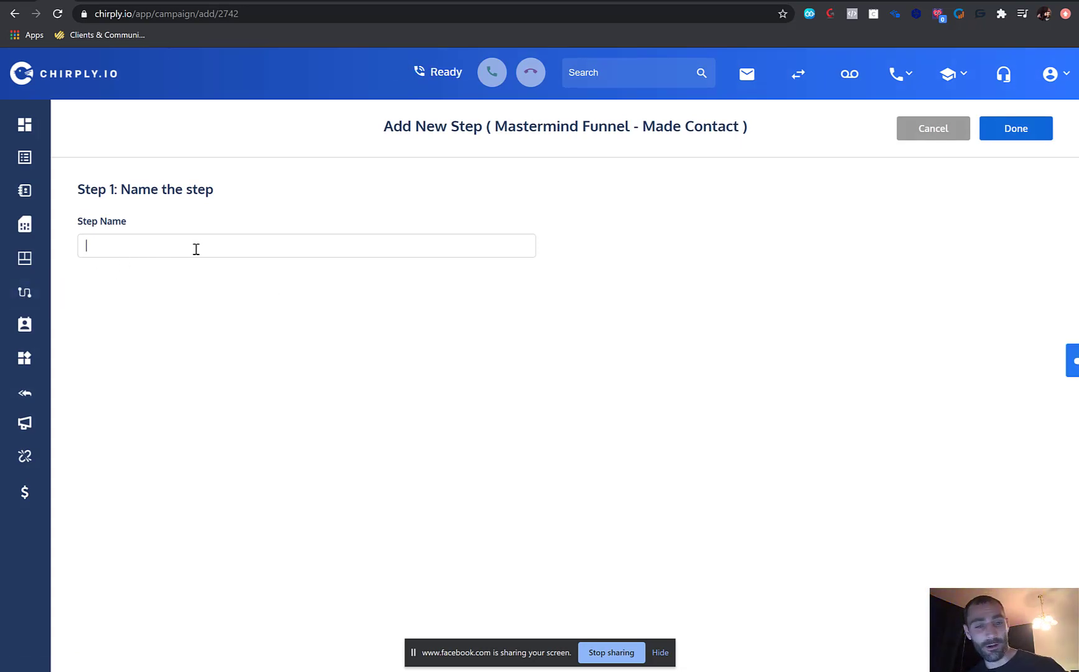
{"action": "type", "text": "Intial"}
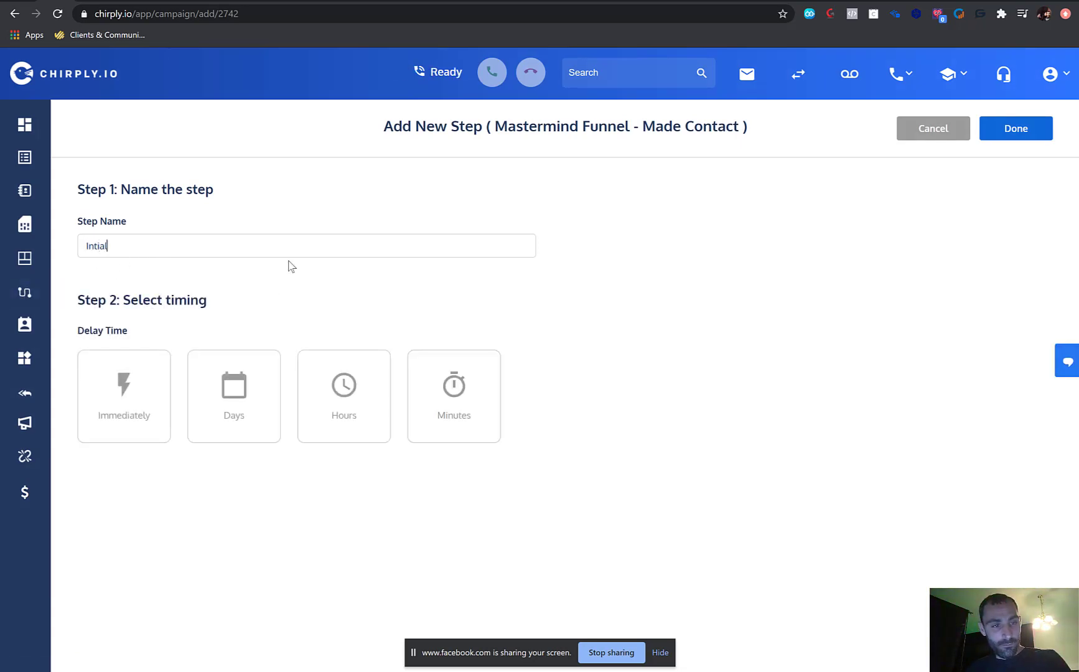
{"action": "type", "text": " Contac"}
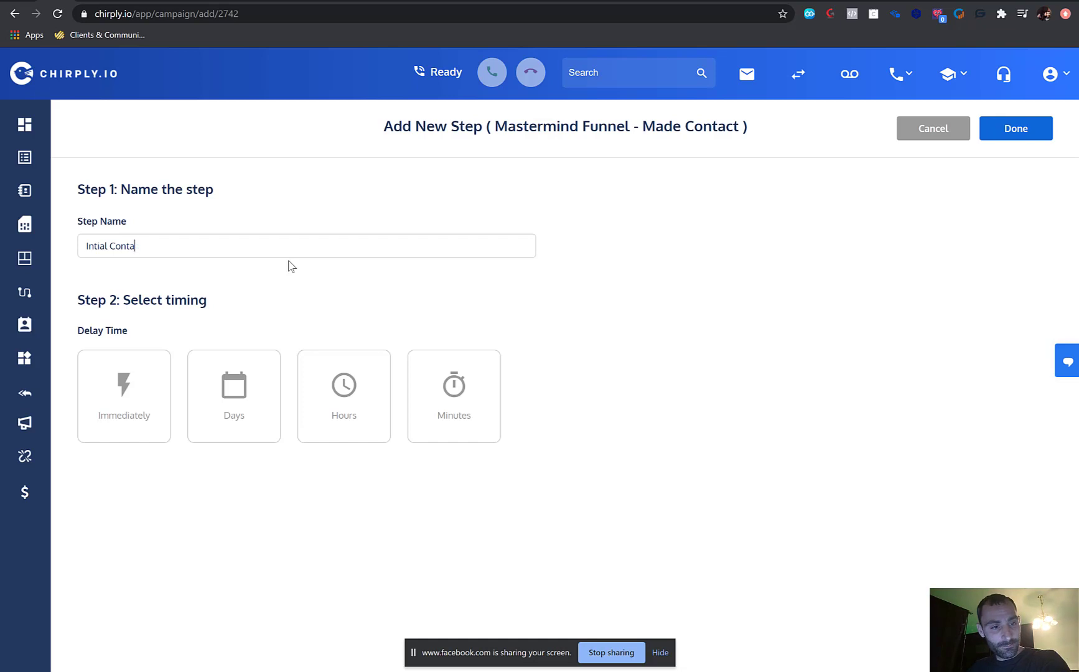
{"action": "key", "text": "BackSpace"}
{"action": "key", "text": "BackSpace"}
{"action": "key", "text": "BackSpace"}
{"action": "key", "text": "BackSpace"}
{"action": "key", "text": "BackSpace"}
{"action": "key", "text": "BackSpace"}
{"action": "key", "text": "BackSpace"}
{"action": "key", "text": "BackSpace"}
{"action": "key", "text": "BackSpace"}
{"action": "key", "text": "BackSpace"}
{"action": "key", "text": "BackSpace"}
{"action": "key", "text": "BackSpace"}
Name the campaign step "Made initial contact", with its delay set to Immediately and its action to SMS.
{"action": "type", "text": "Made inmi"}
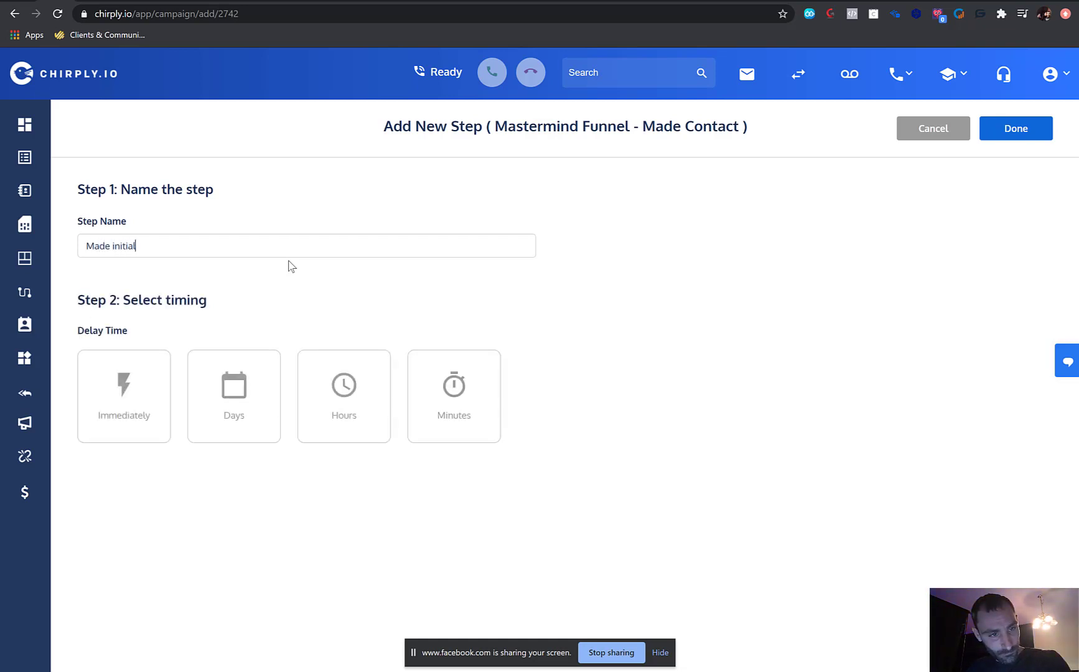
{"action": "type", "text": " contact"}
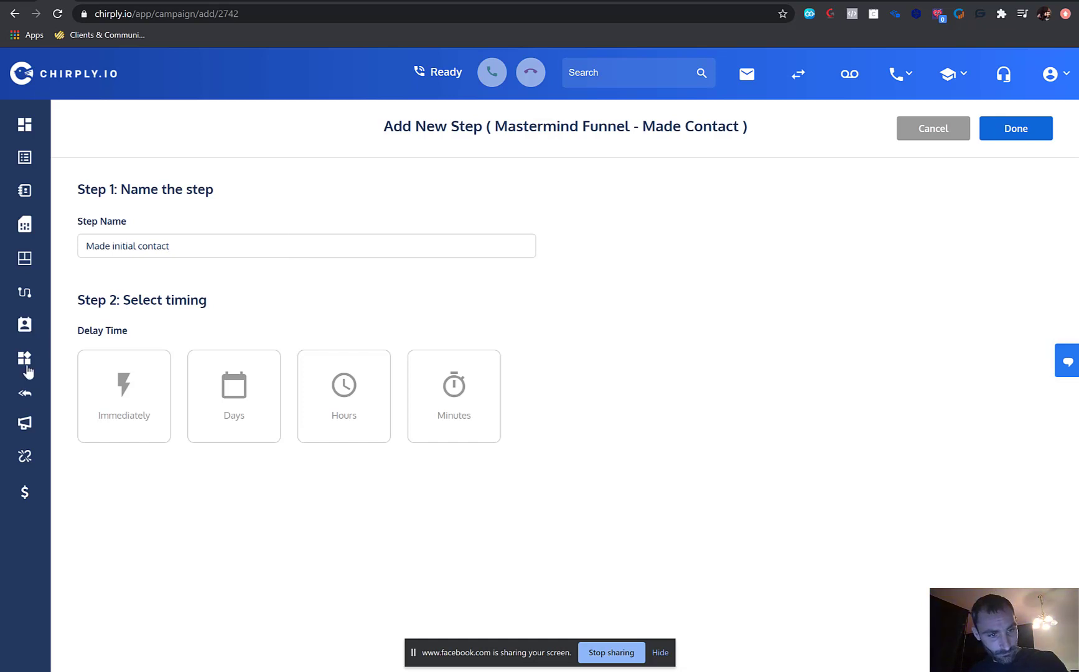
{"action": "left_click", "coordinate": [106, 414]}
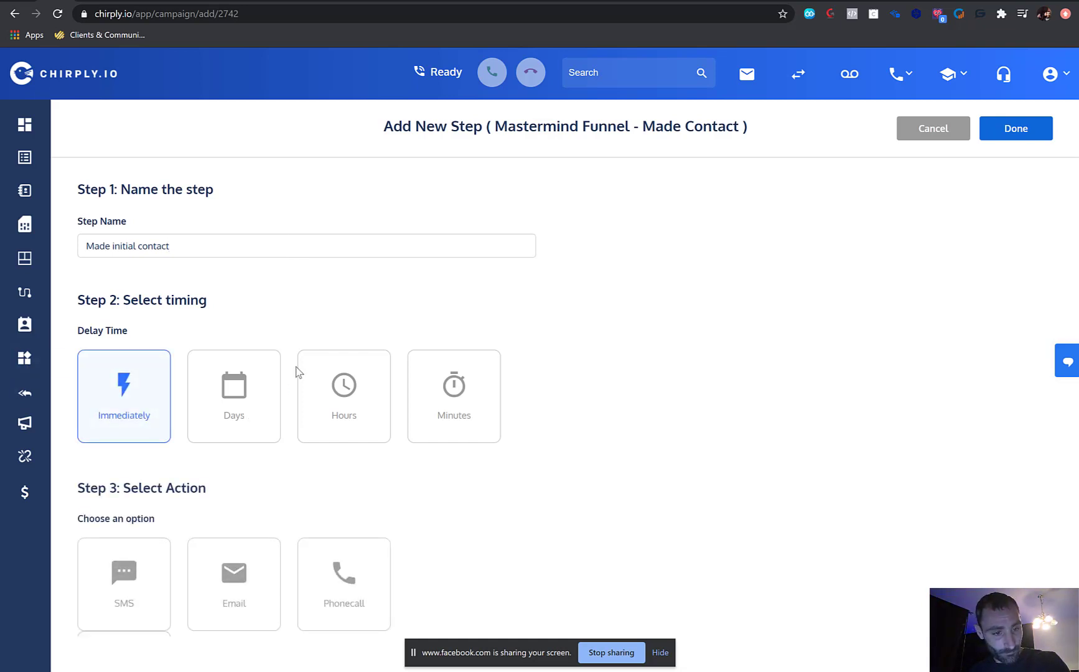
{"action": "left_click", "coordinate": [130, 582]}
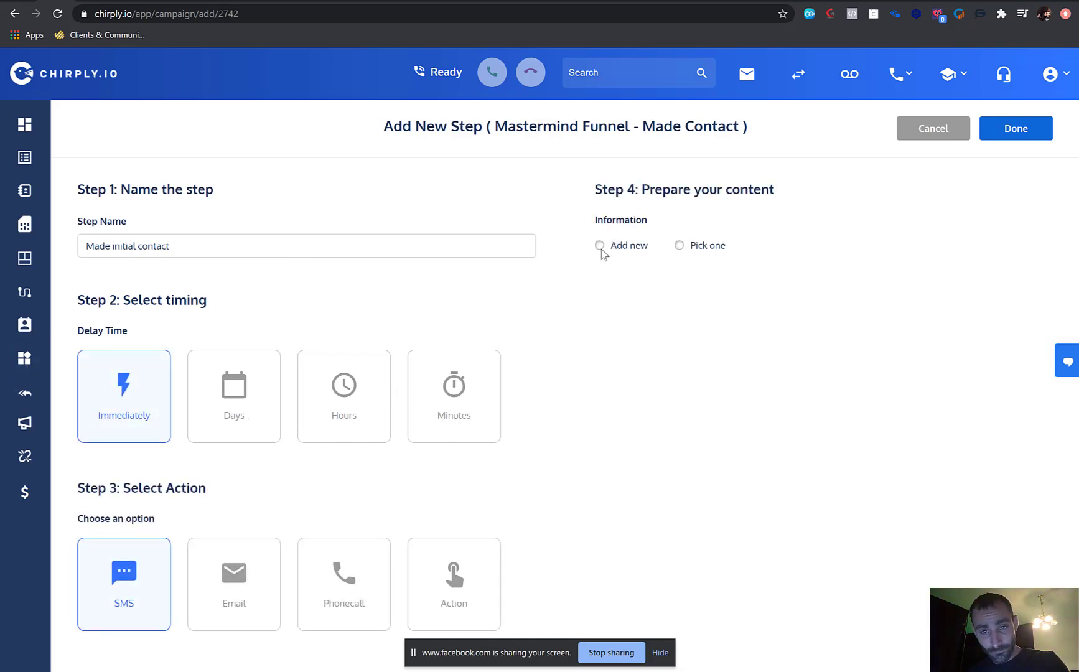
Add new SMS content starting with "Hey [fname], I'm glad we were able to connect.", using the first-name keyword.
{"action": "left_click", "coordinate": [600, 247]}
{"action": "left_click", "coordinate": [650, 335]}
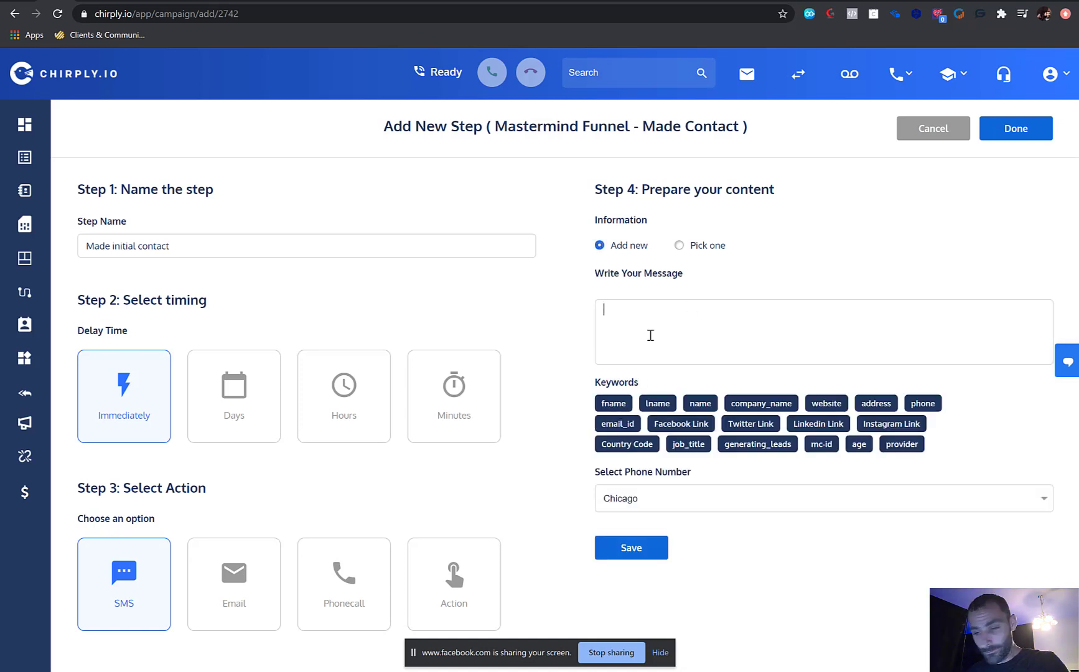
{"action": "type", "text": "Hey"}
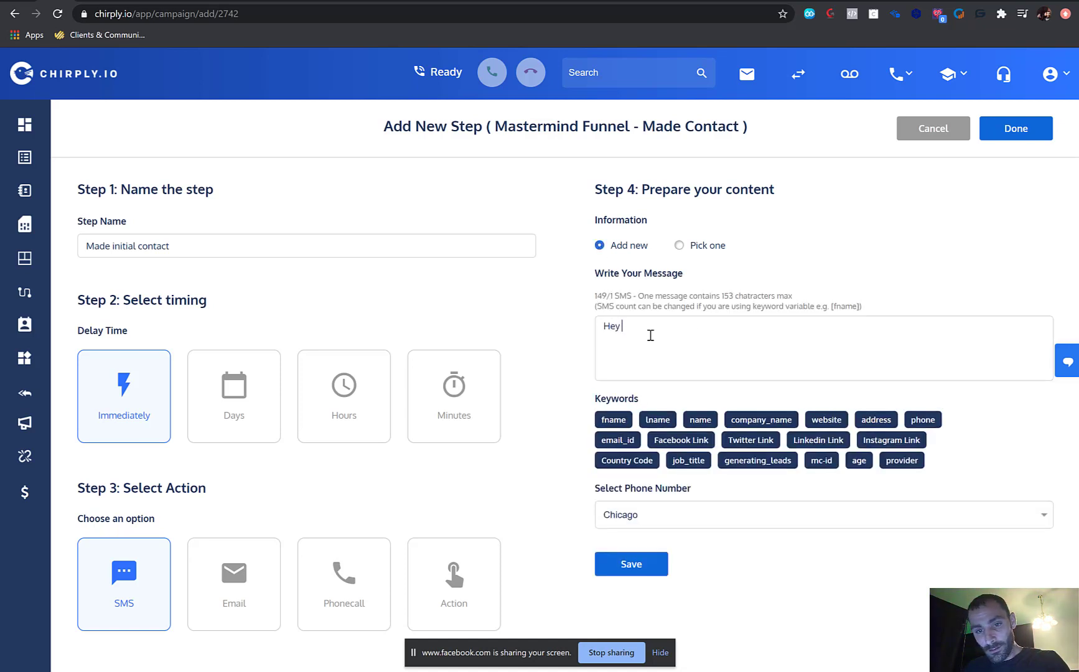
{"action": "left_click", "coordinate": [613, 420]}
{"action": "type", "text": ","}
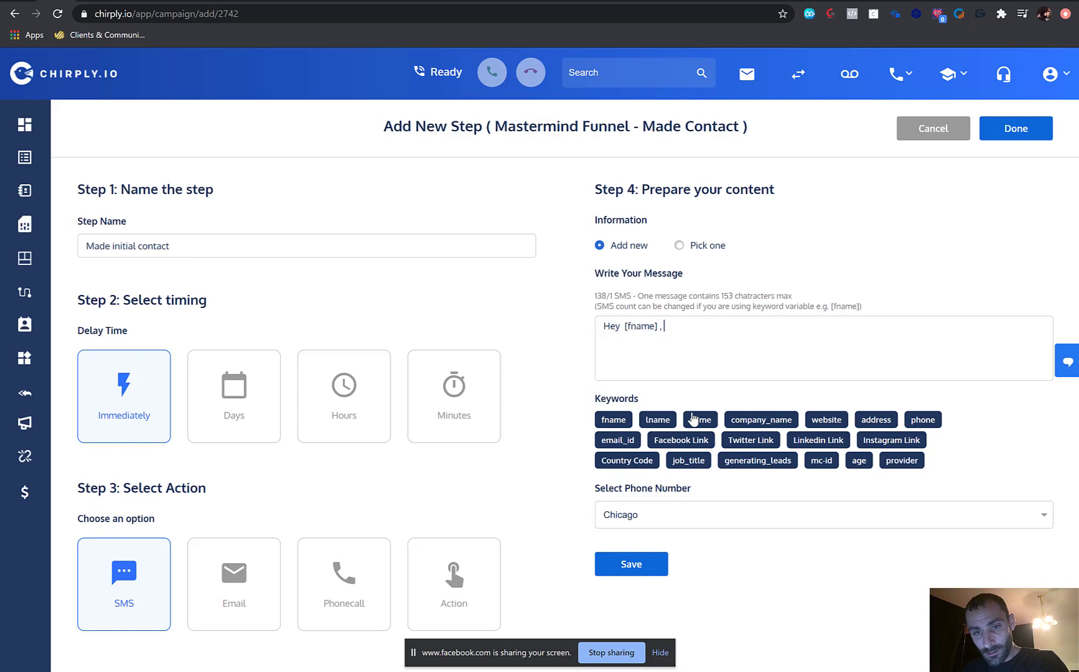
{"action": "type", "text": " I'm glad we "}
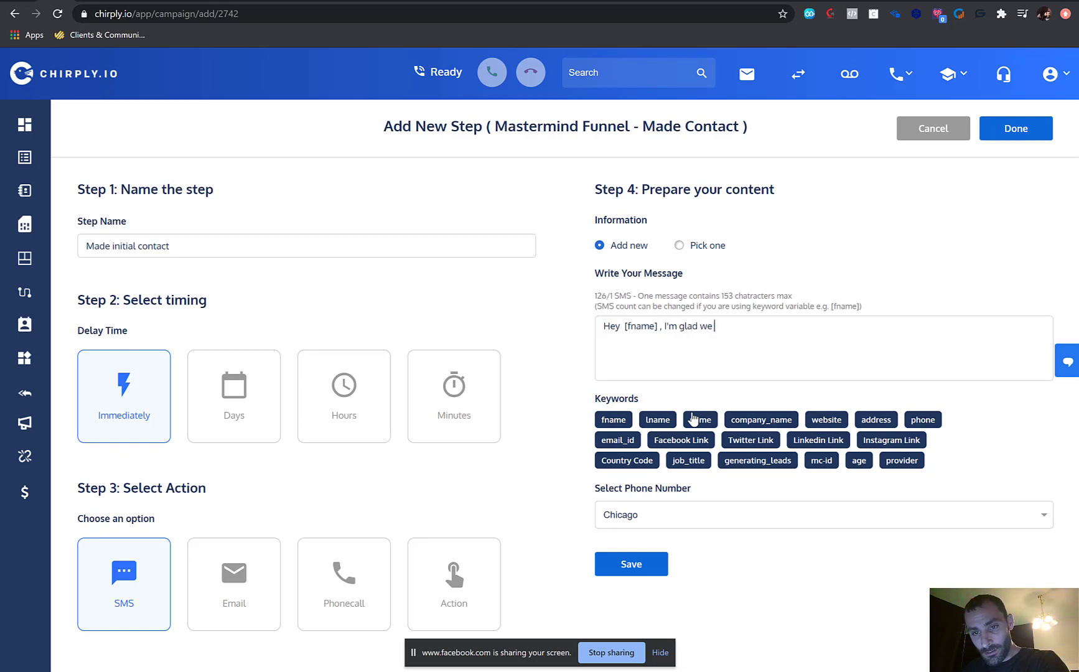
{"action": "type", "text": "were able to con"}
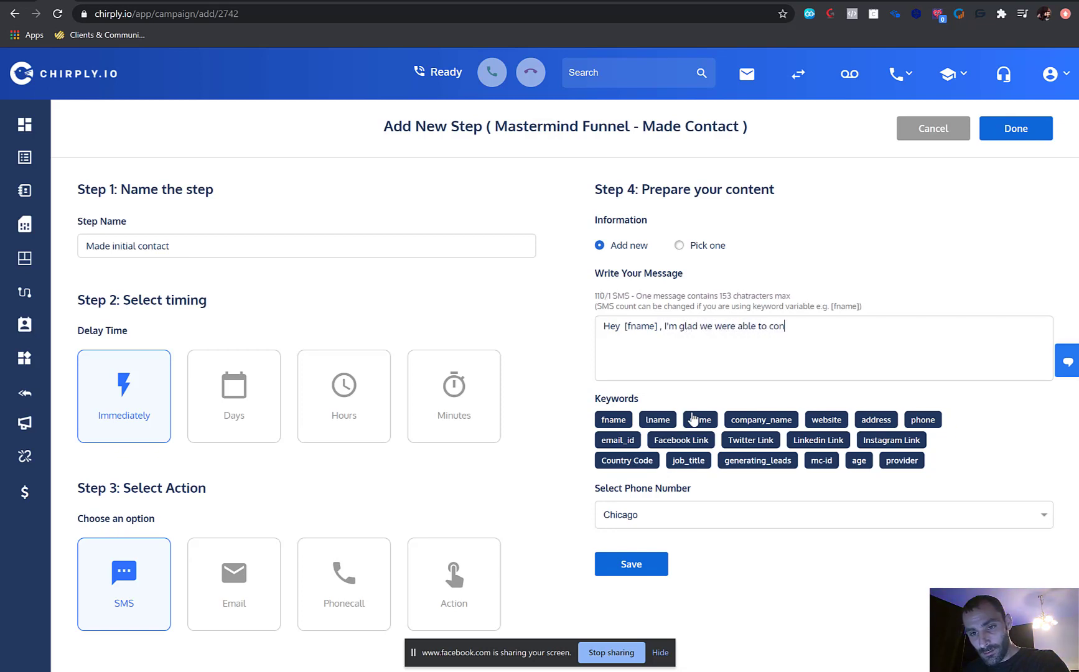
{"action": "type", "text": "nect. D"}
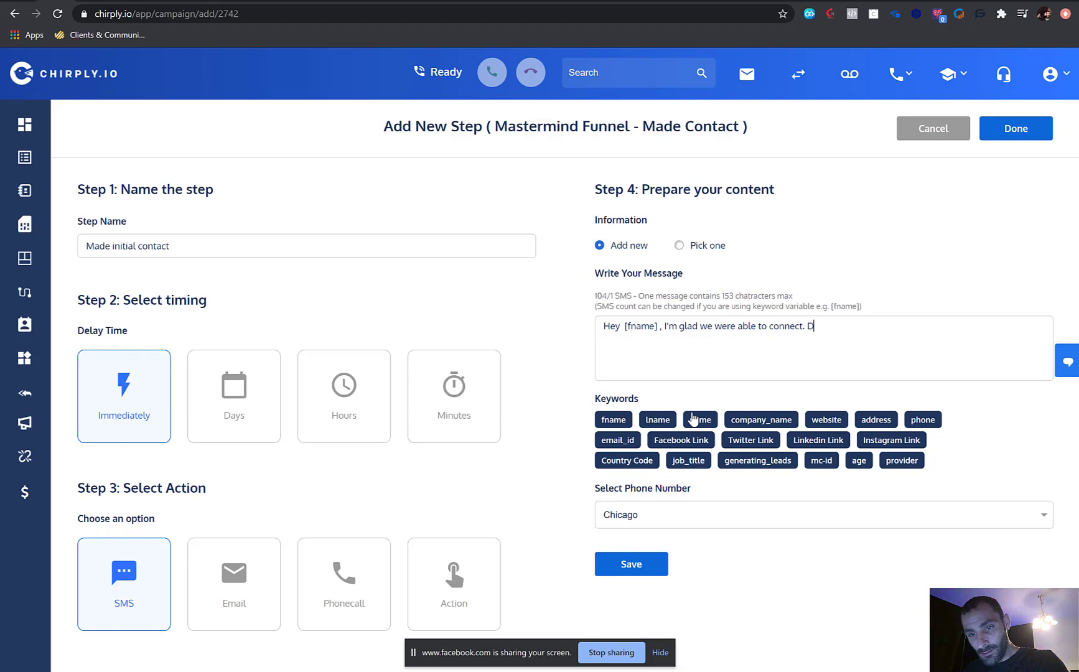
Continue the SMS message with "Did you get access to the full mastermind video?".
{"action": "type", "text": "Id you get the"}
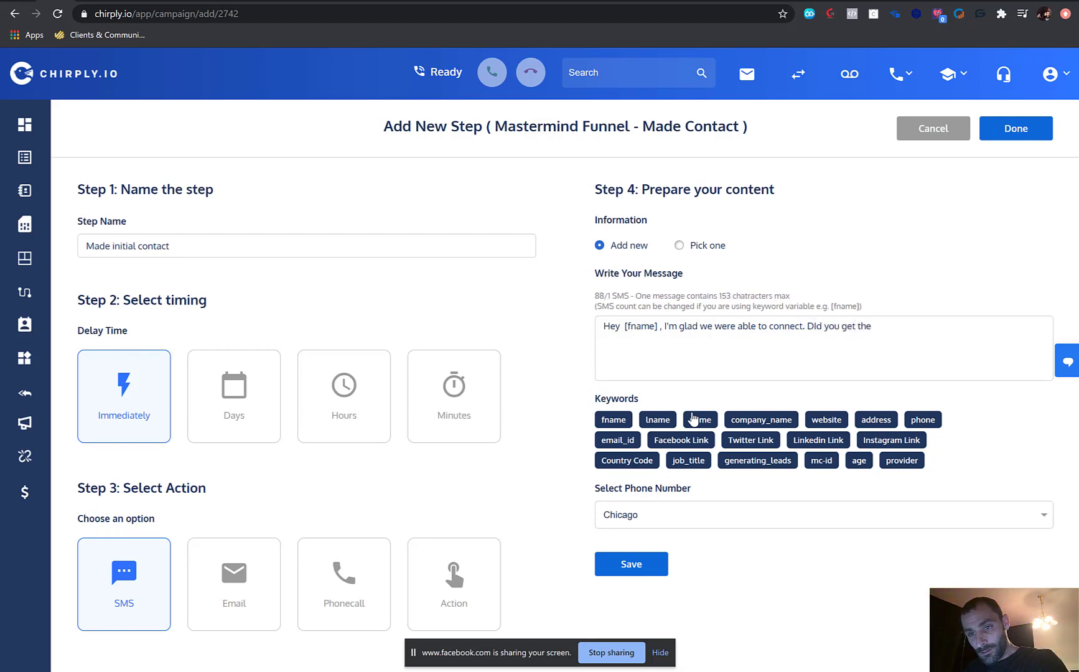
{"action": "key", "text": "BackSpace"}
{"action": "key", "text": "BackSpace"}
{"action": "key", "text": "BackSpace"}
{"action": "key", "text": "BackSpace"}
{"action": "type", "text": "acce"}
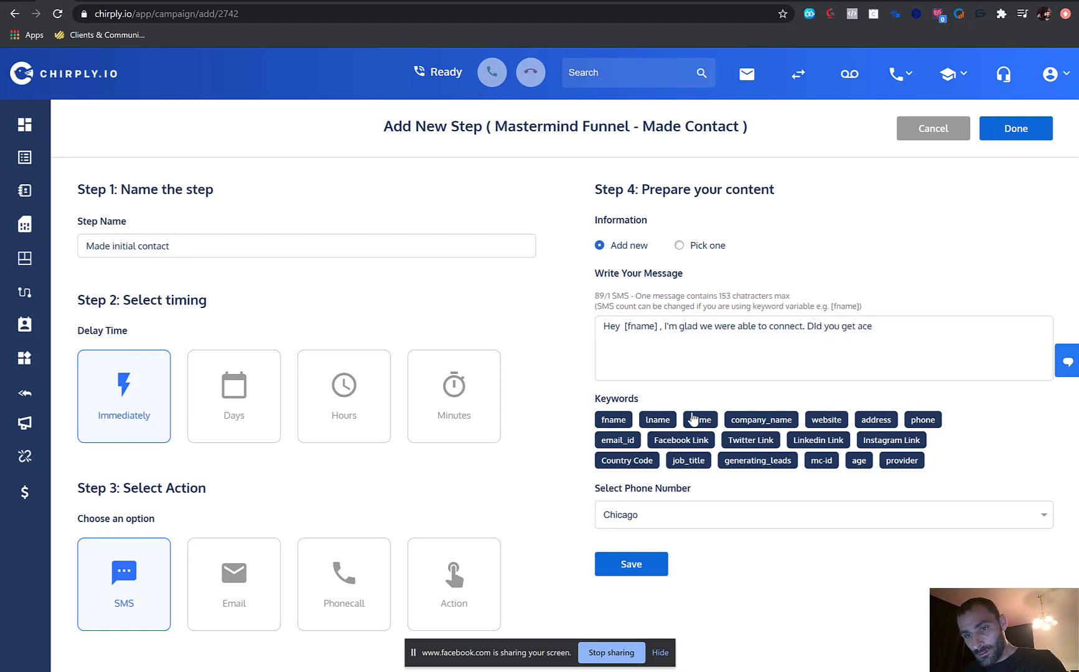
{"action": "type", "text": "ss to the "}
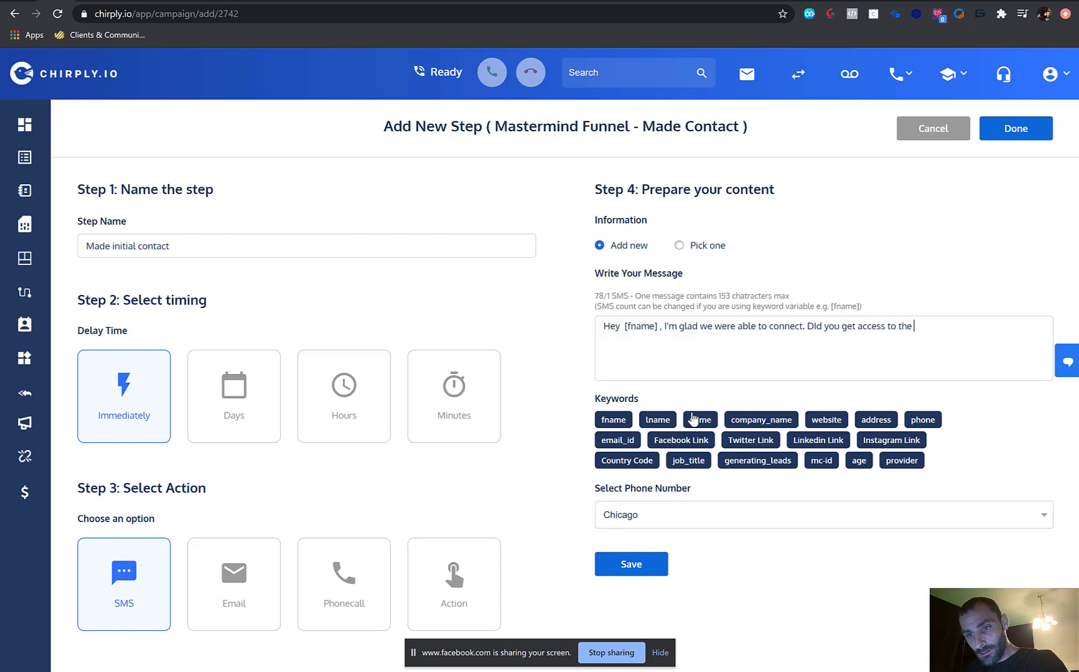
{"action": "type", "text": "full ma"}
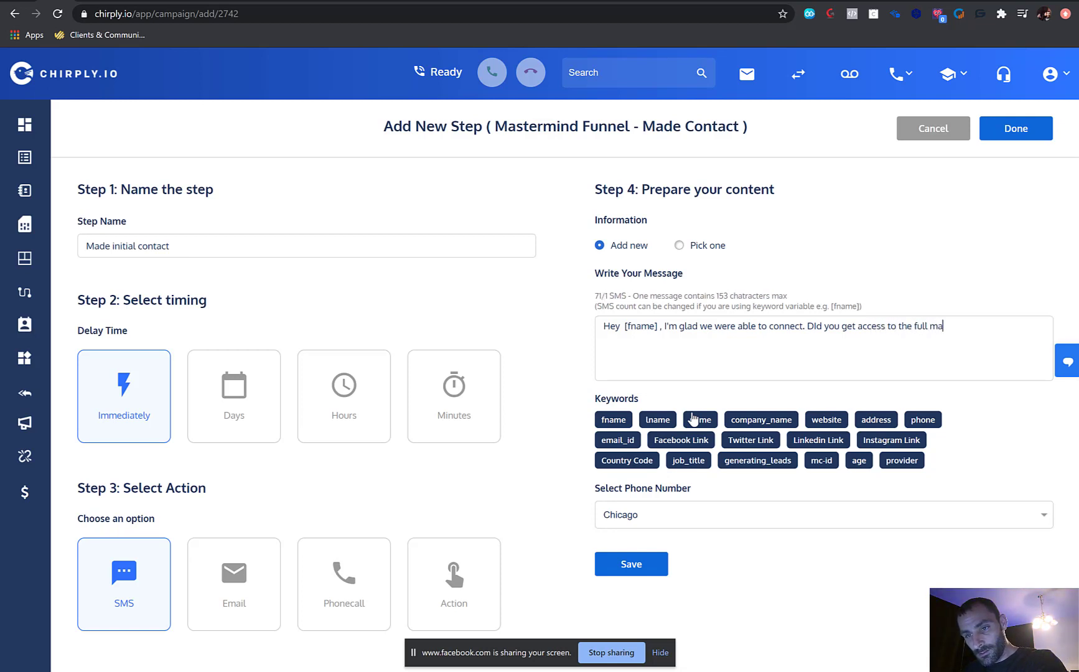
{"action": "type", "text": "stermind video?"}
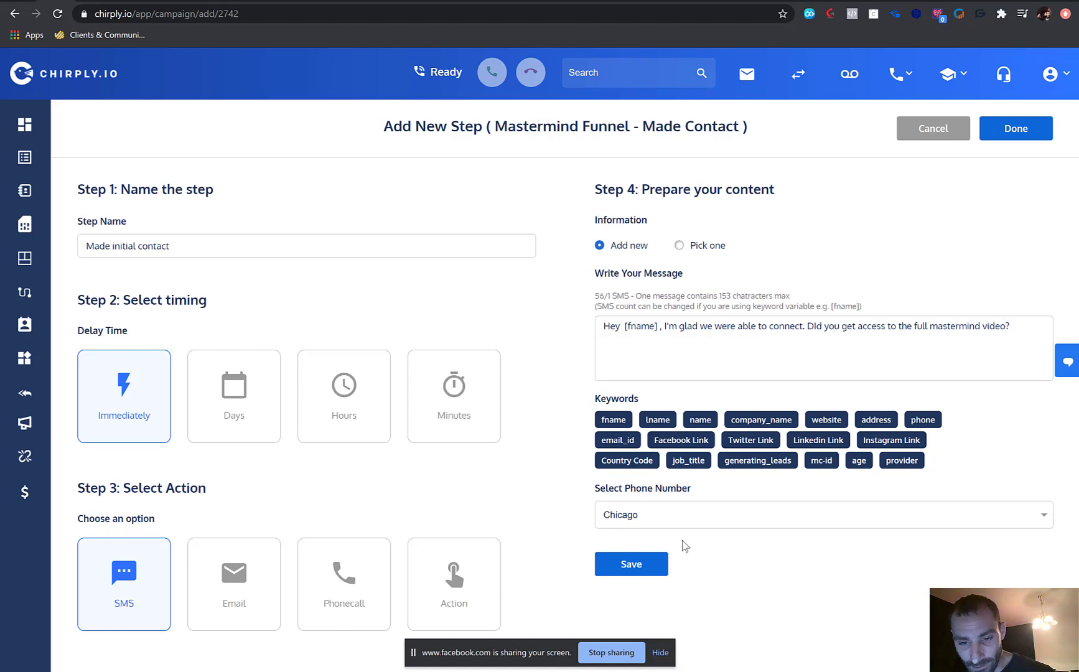
Choose "Mastermind Funnel" as the sending phone number and save the "Made initial contact" step.
{"action": "left_click", "coordinate": [694, 516]}
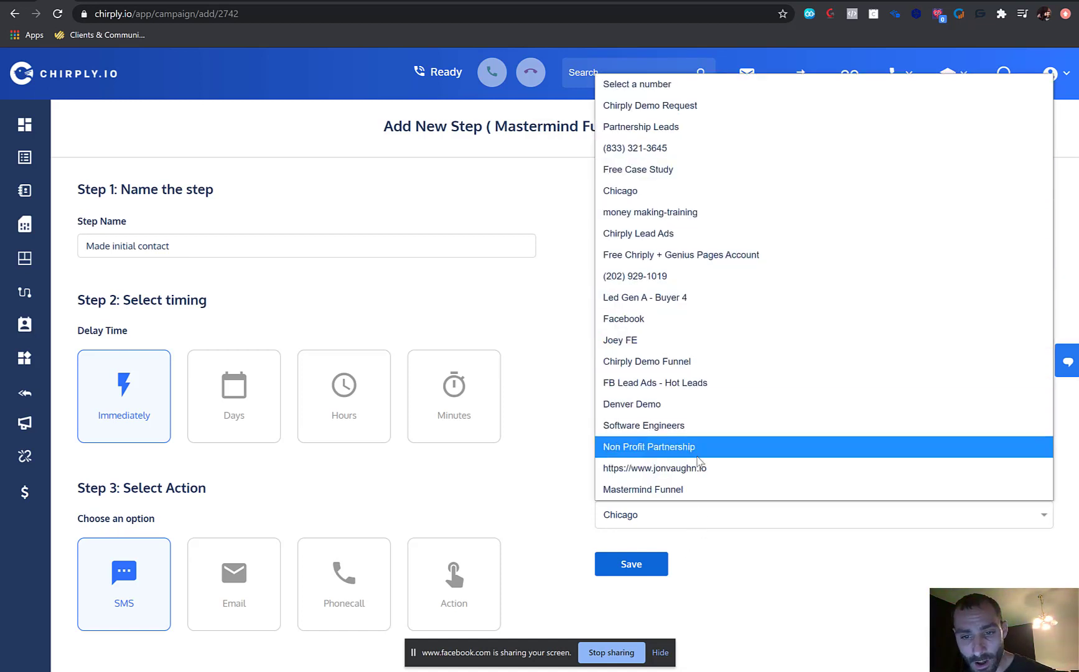
{"action": "left_click", "coordinate": [668, 490]}
{"action": "left_click", "coordinate": [634, 572]}
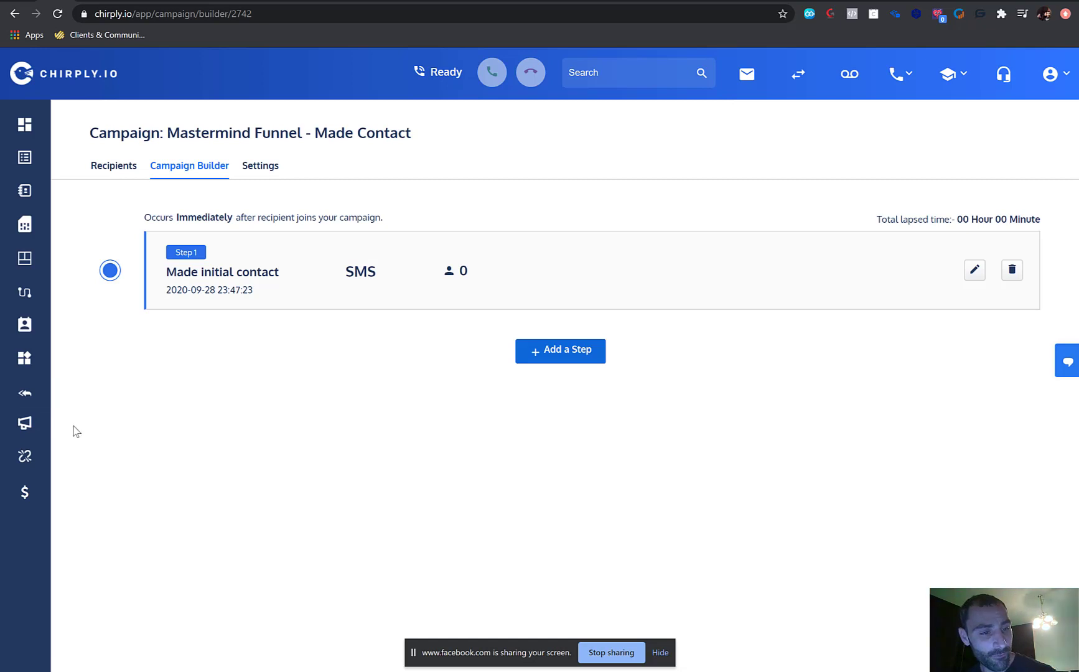
Create an auto response named "Mastermind Funnel", described as "Autoresponder for my mastermind funnel", and look over its default message options.
{"action": "left_click", "coordinate": [35, 402]}
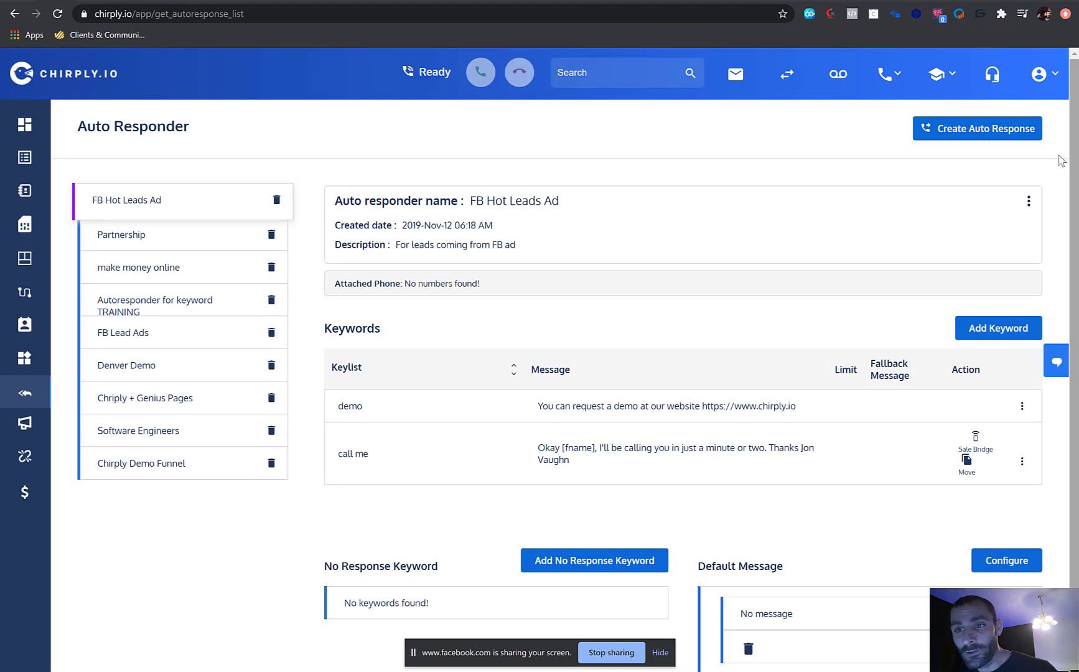
{"action": "left_click", "coordinate": [966, 131]}
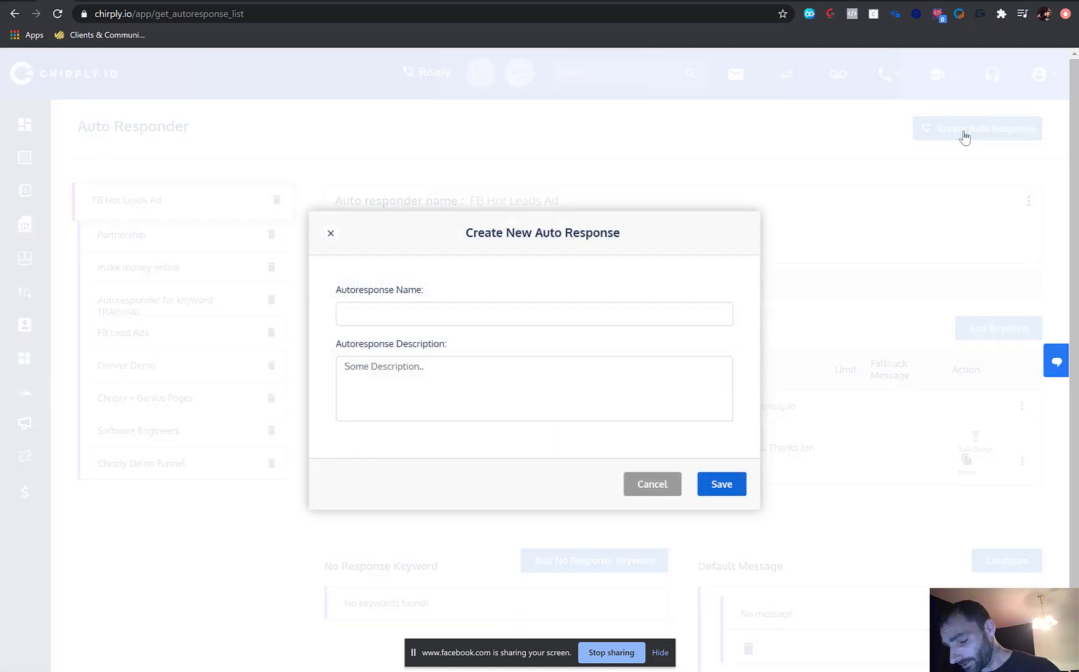
{"action": "left_click", "coordinate": [487, 313]}
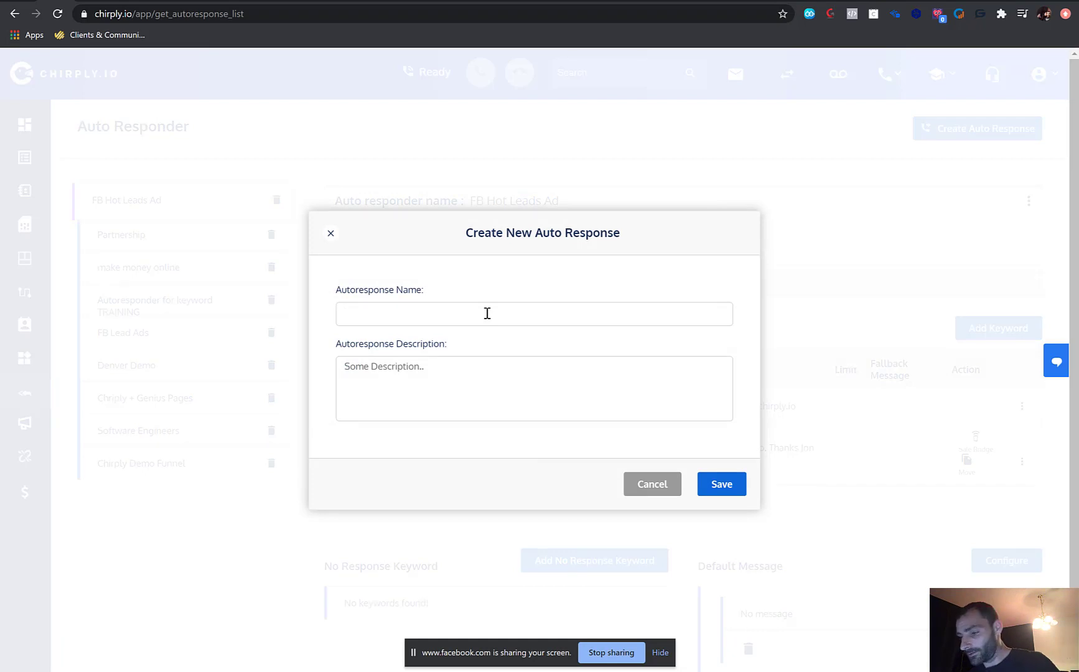
{"action": "type", "text": "Mastermind Funnel"}
{"action": "left_click", "coordinate": [496, 386]}
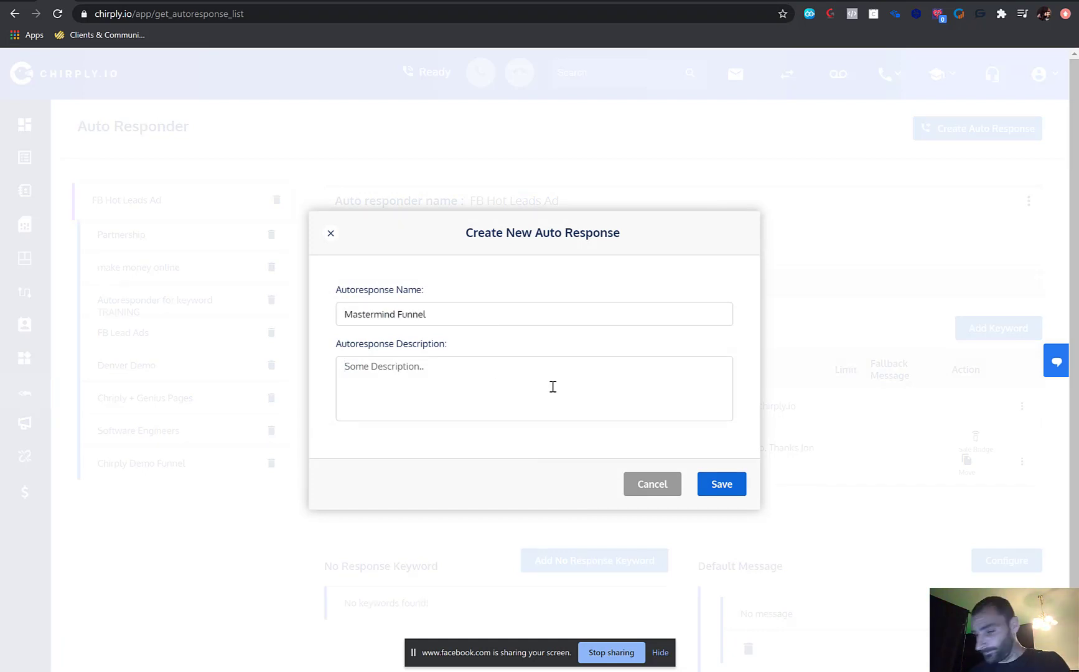
{"action": "type", "text": "Autorespo"}
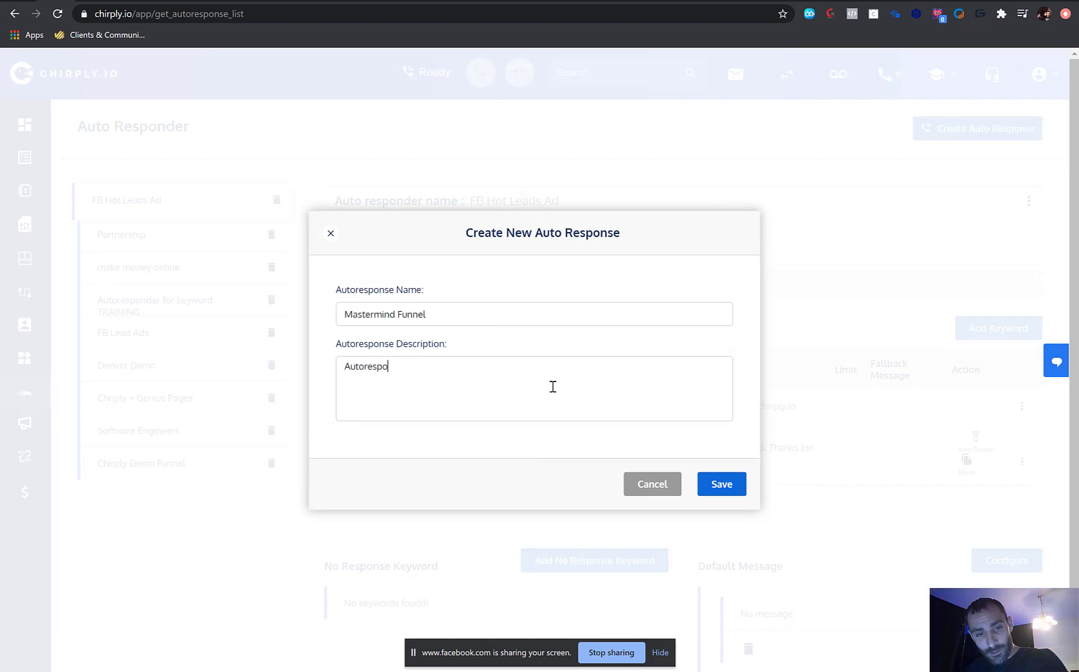
{"action": "type", "text": "nder for my mastermind funnel"}
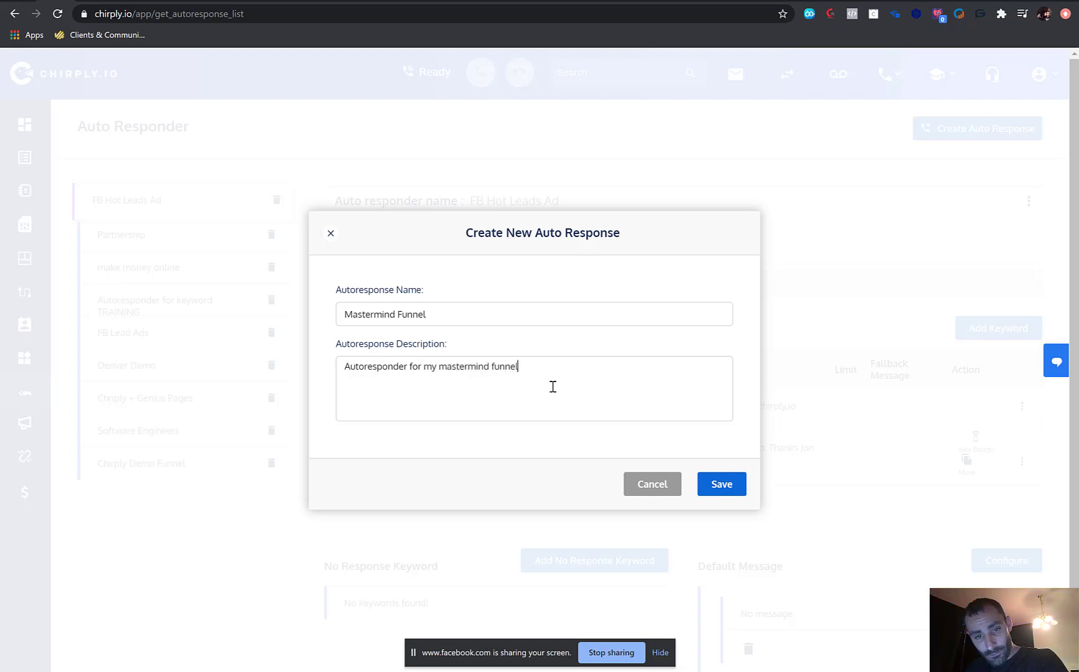
{"action": "left_click", "coordinate": [719, 492]}
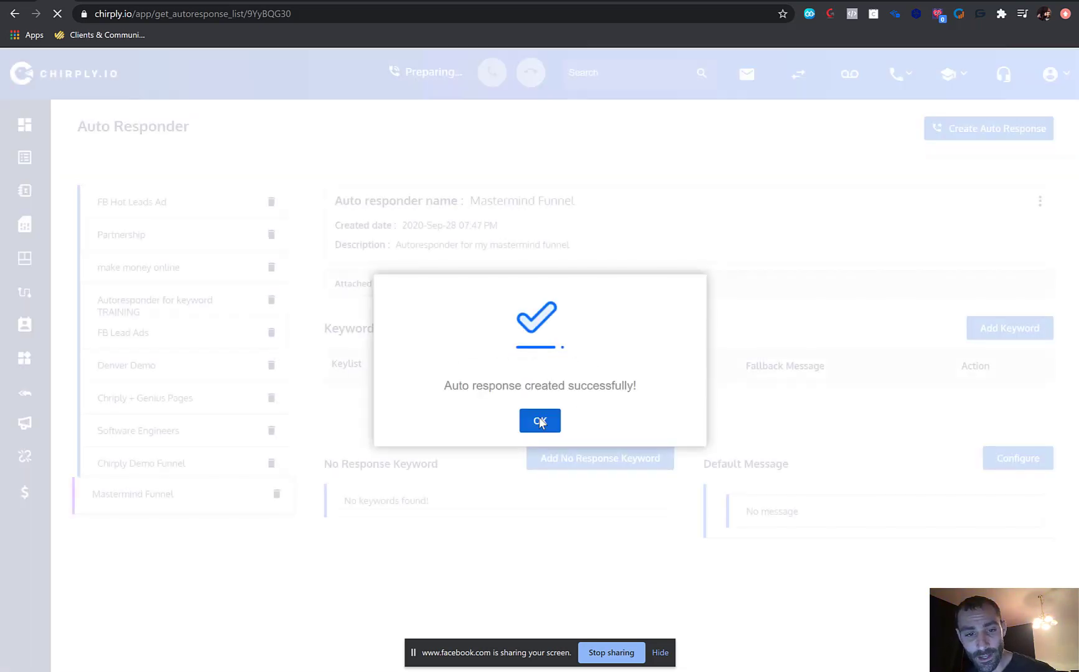
{"action": "left_click", "coordinate": [543, 421]}
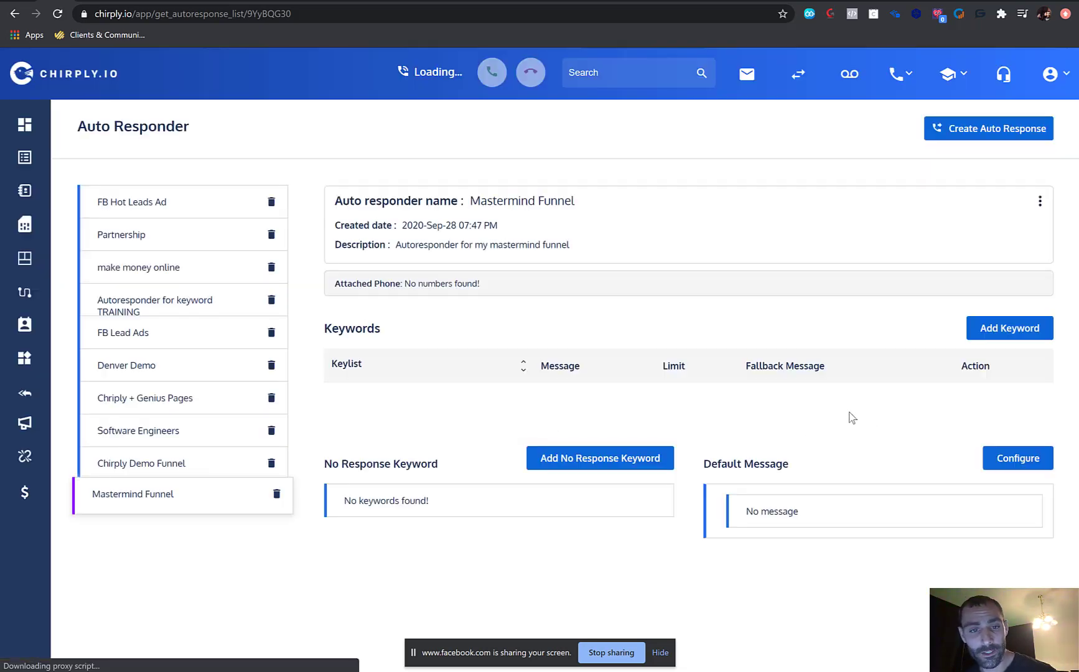
{"action": "left_click", "coordinate": [1011, 465]}
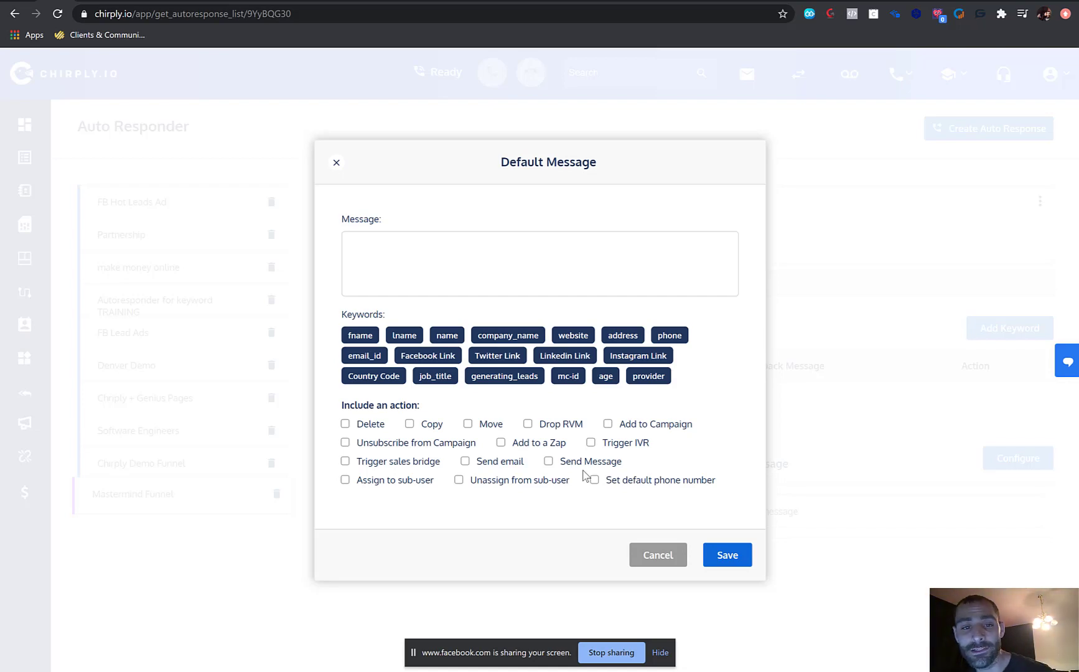
{"action": "left_click", "coordinate": [337, 163]}
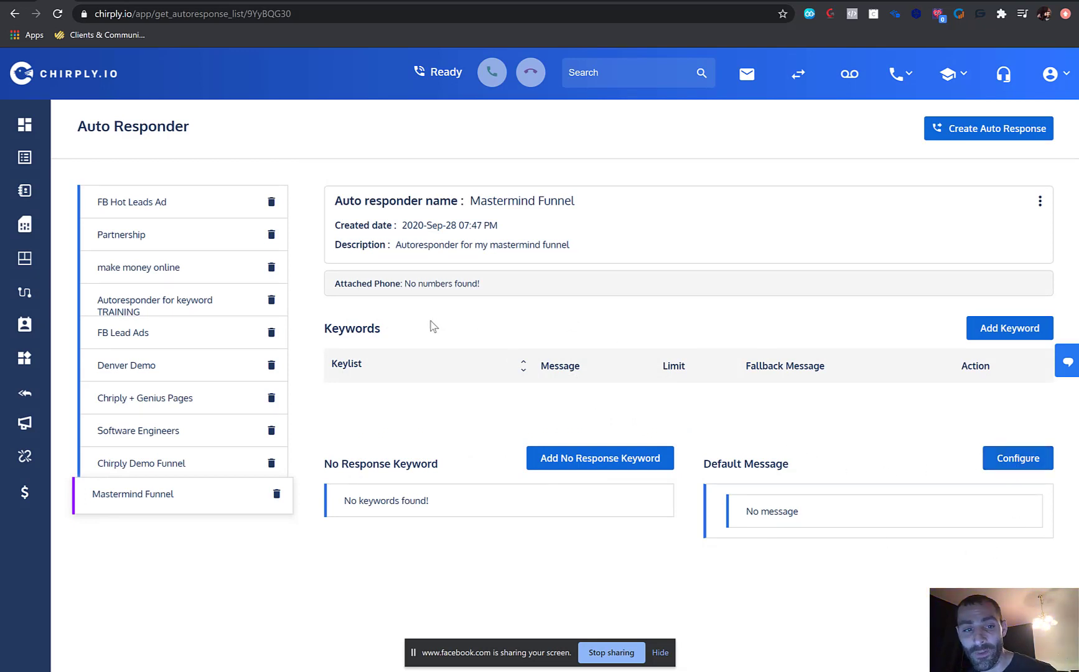
Start a new keyword entry for the Mastermind Funnel auto responder with the keywords "get video" and "free video".
{"action": "left_click", "coordinate": [974, 336]}
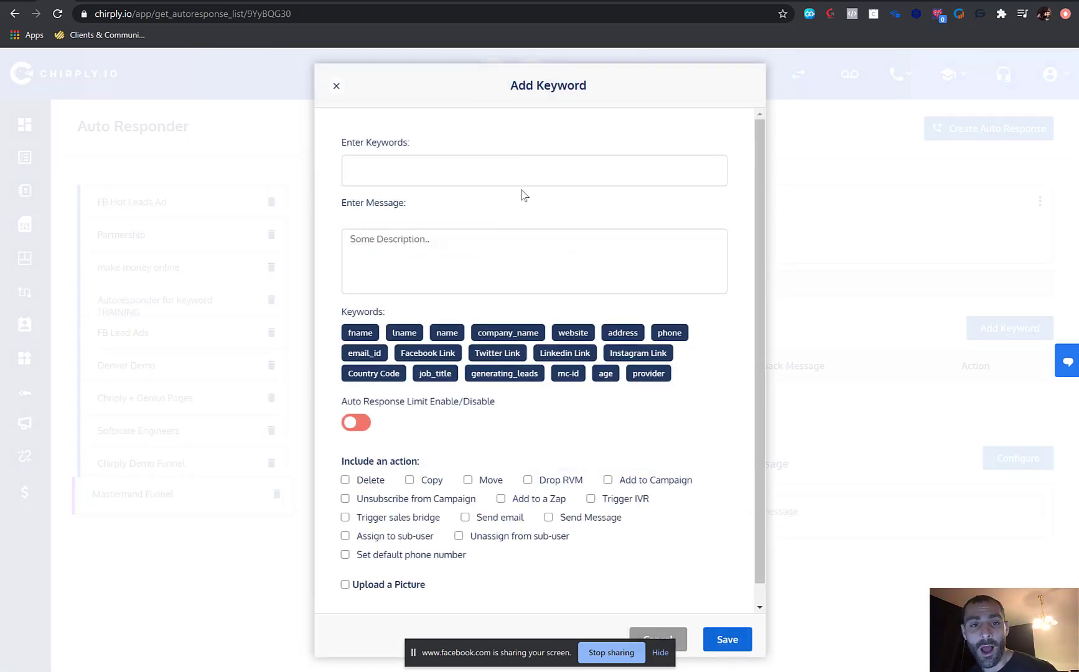
{"action": "left_click", "coordinate": [521, 163]}
{"action": "type", "text": "free"}
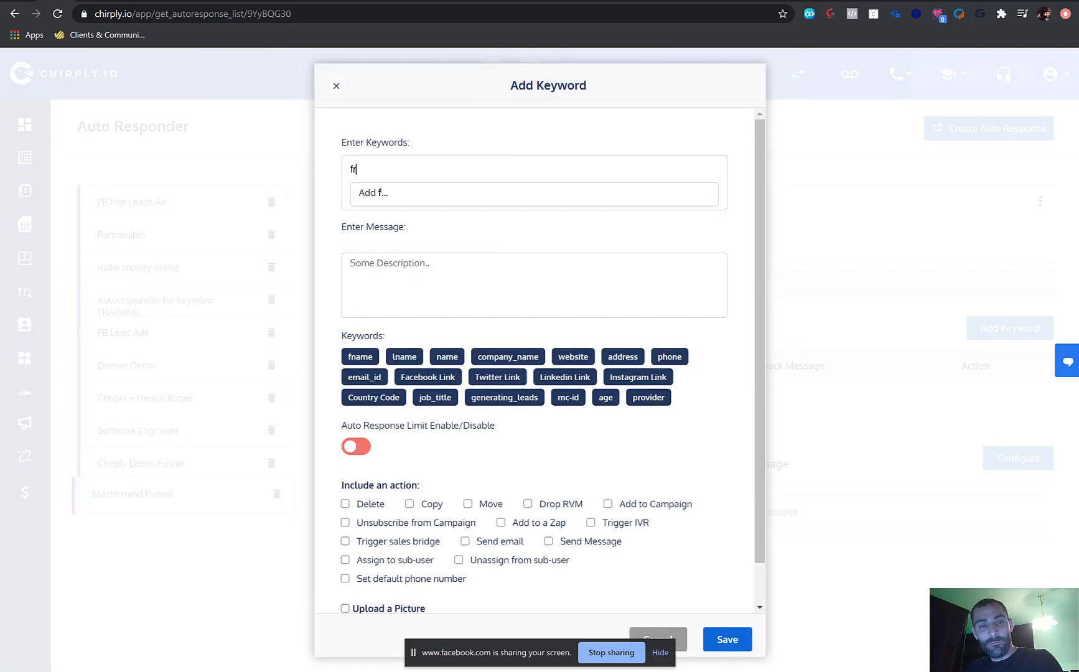
{"action": "key", "text": "BackSpace"}
{"action": "key", "text": "BackSpace"}
{"action": "key", "text": "BackSpace"}
{"action": "key", "text": "BackSpace"}
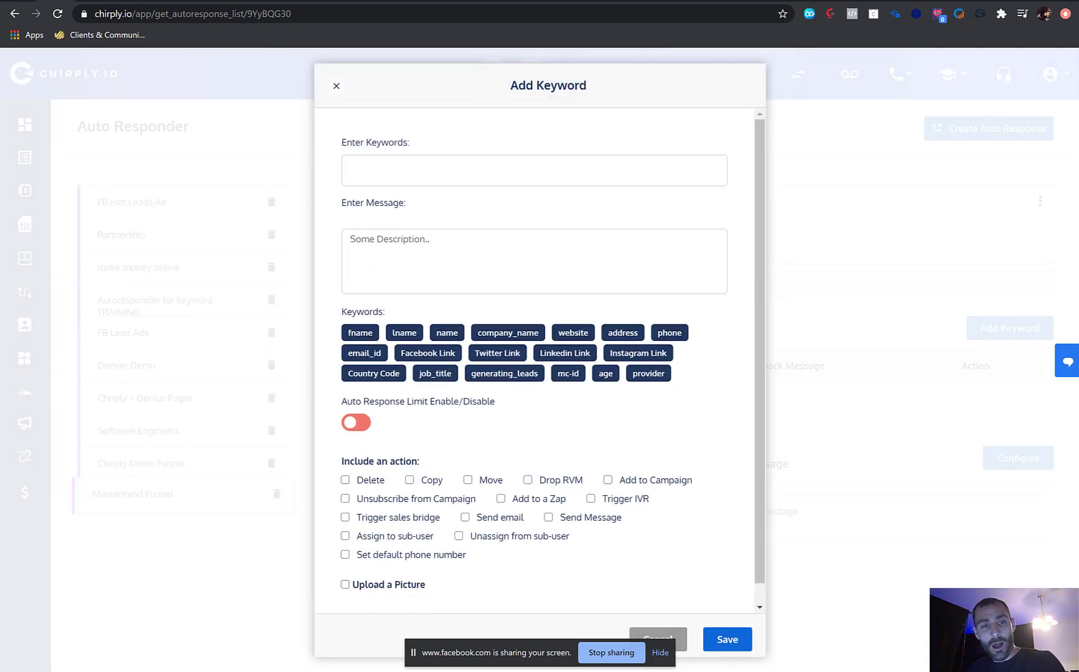
{"action": "type", "text": "get video"}
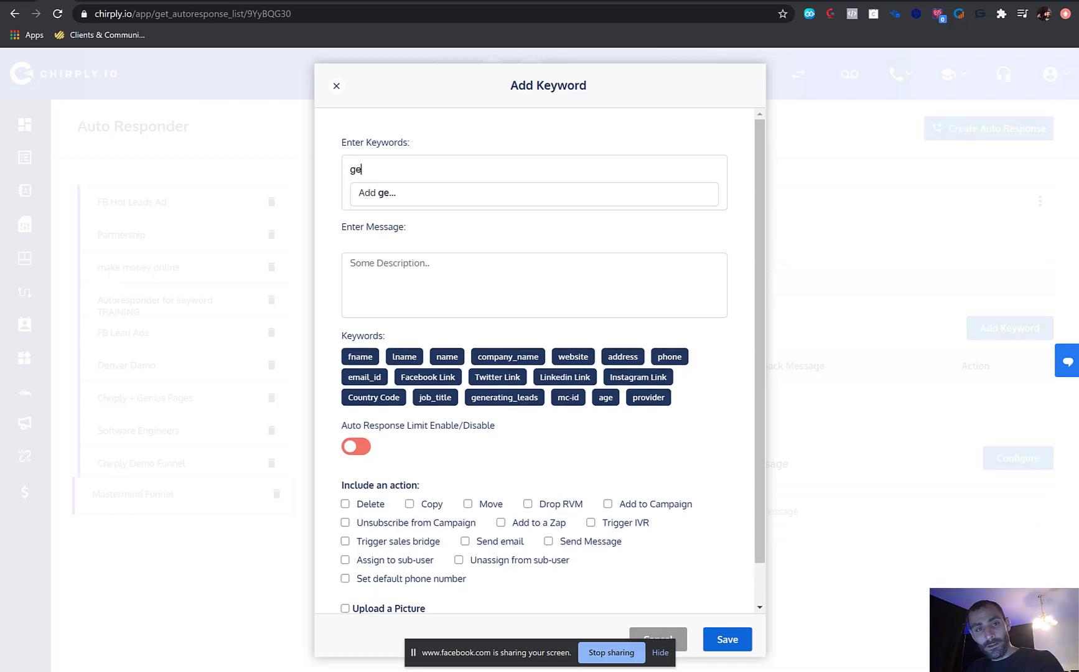
{"action": "key", "text": "Return"}
{"action": "type", "text": "free video"}
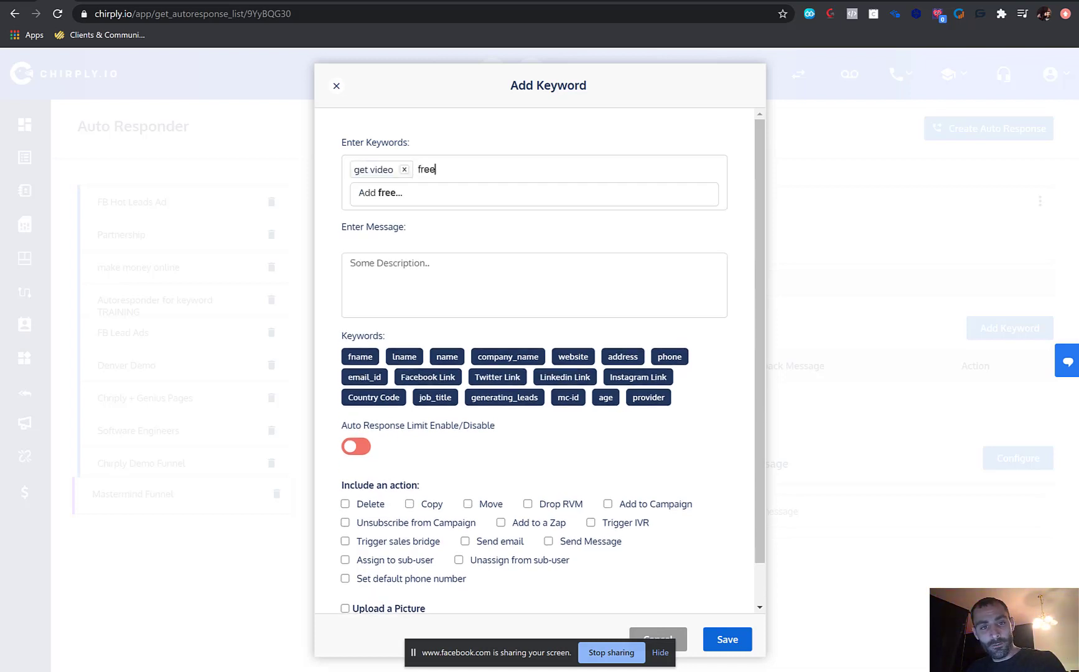
{"action": "key", "text": "Return"}
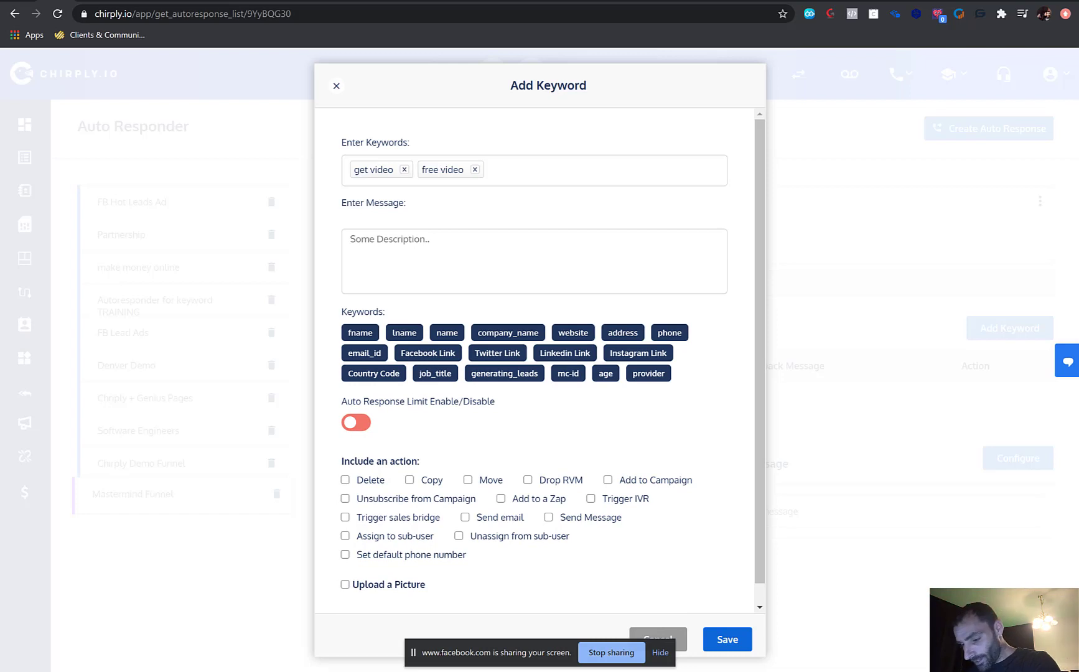
Write the keyword reply "Sure thing [fname] , here's the link where you can watch the full video", inserting fname as the personalization variable.
{"action": "left_click", "coordinate": [501, 262]}
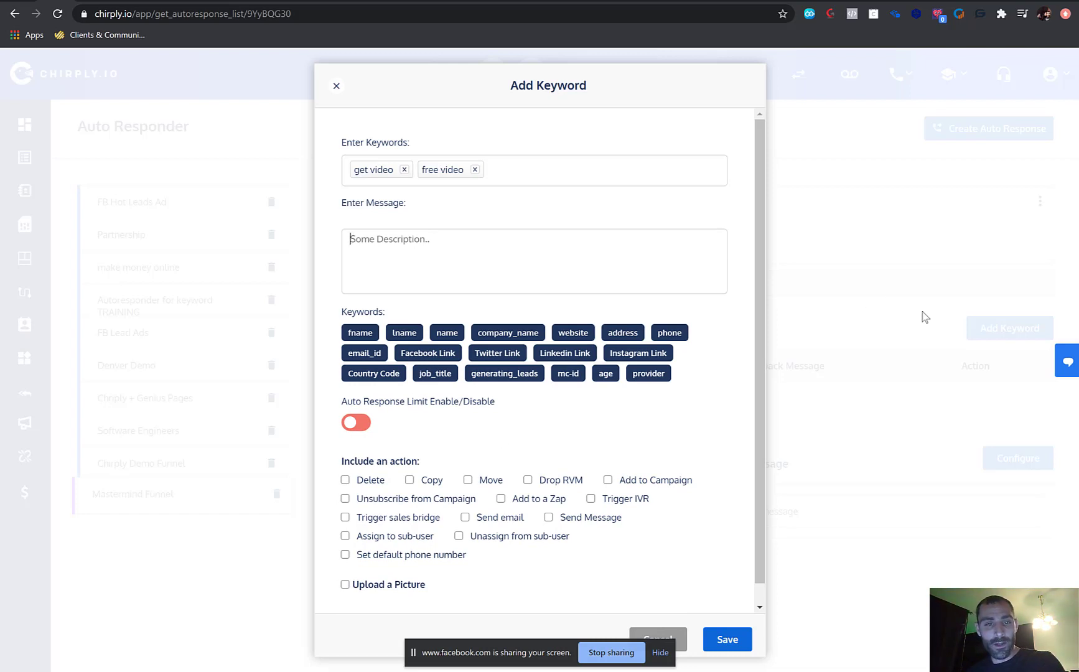
{"action": "type", "text": "Sure thing"}
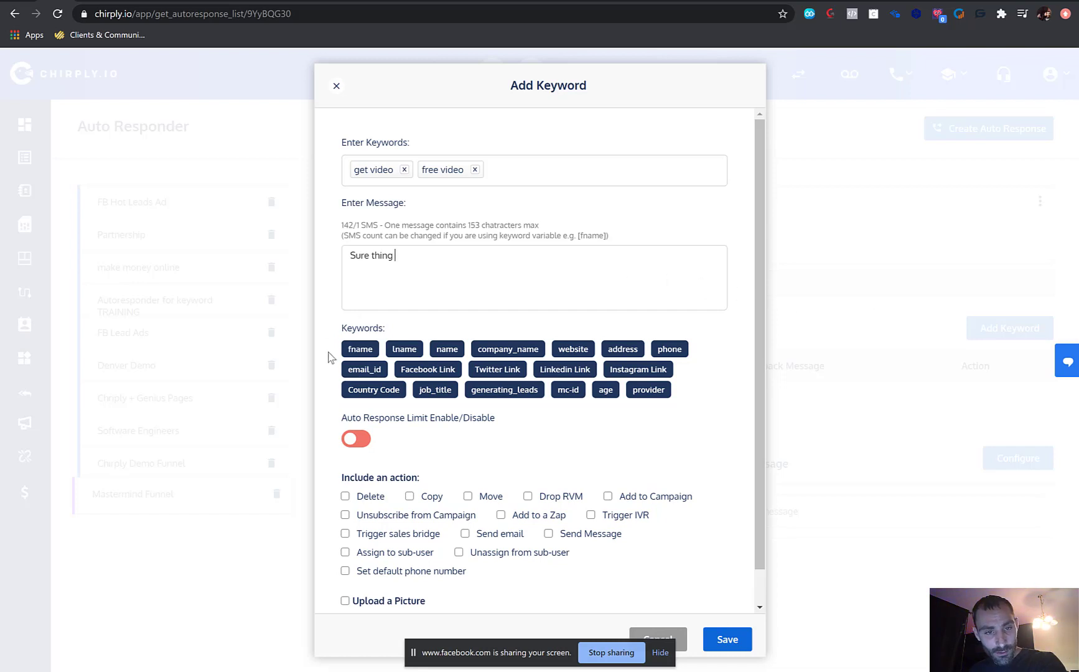
{"action": "left_click", "coordinate": [354, 350]}
{"action": "type", "text": ","}
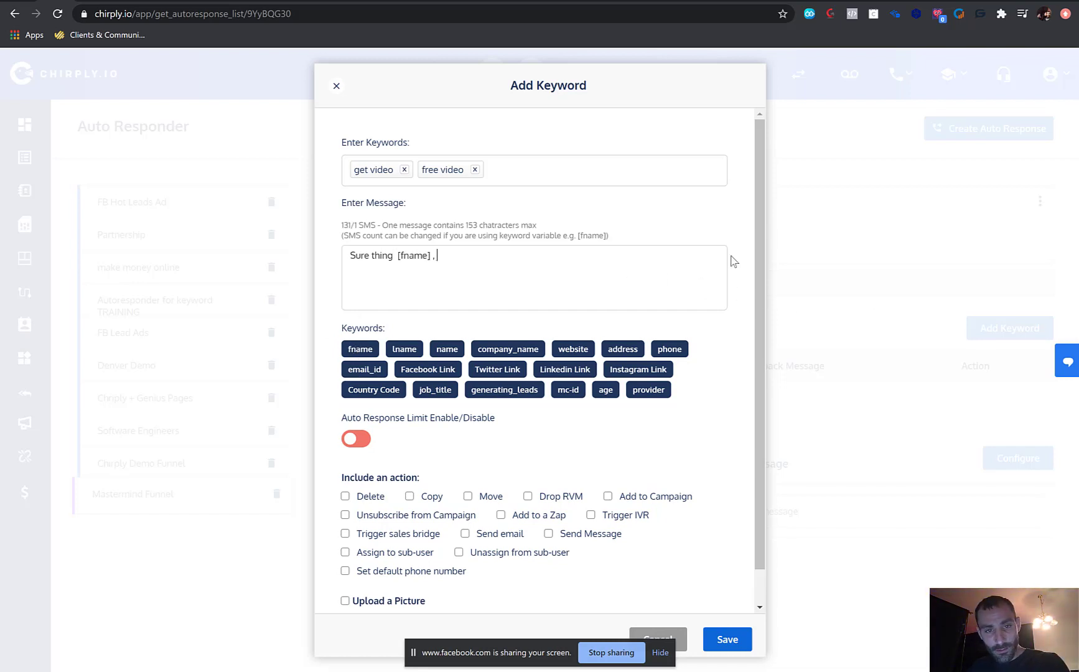
{"action": "type", "text": " here's the link where y"}
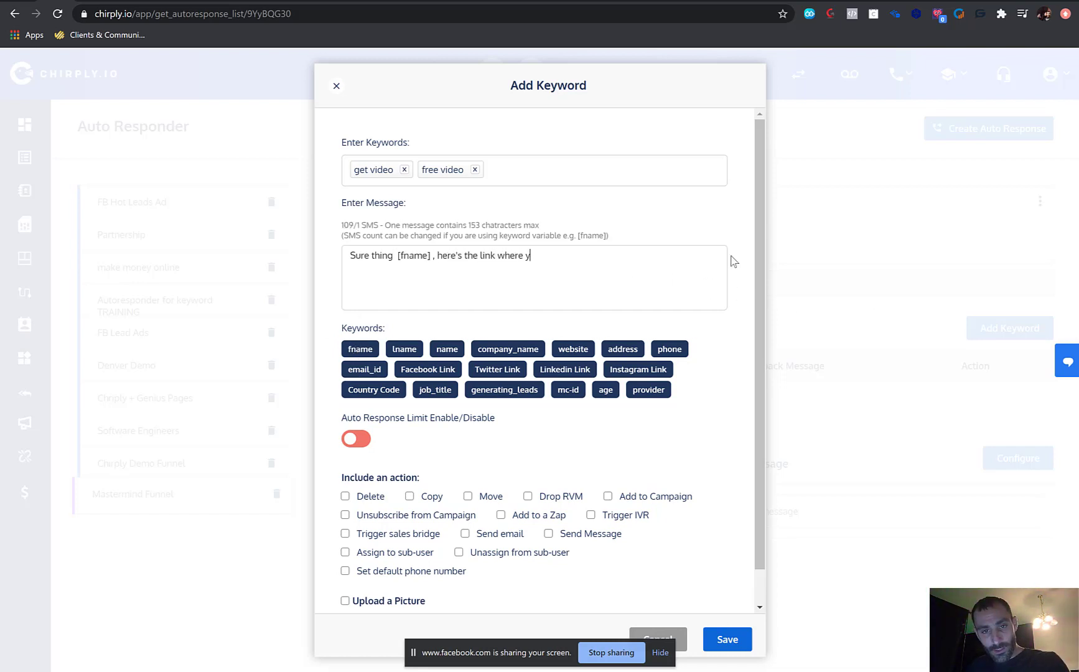
{"action": "type", "text": "ou can watch the "}
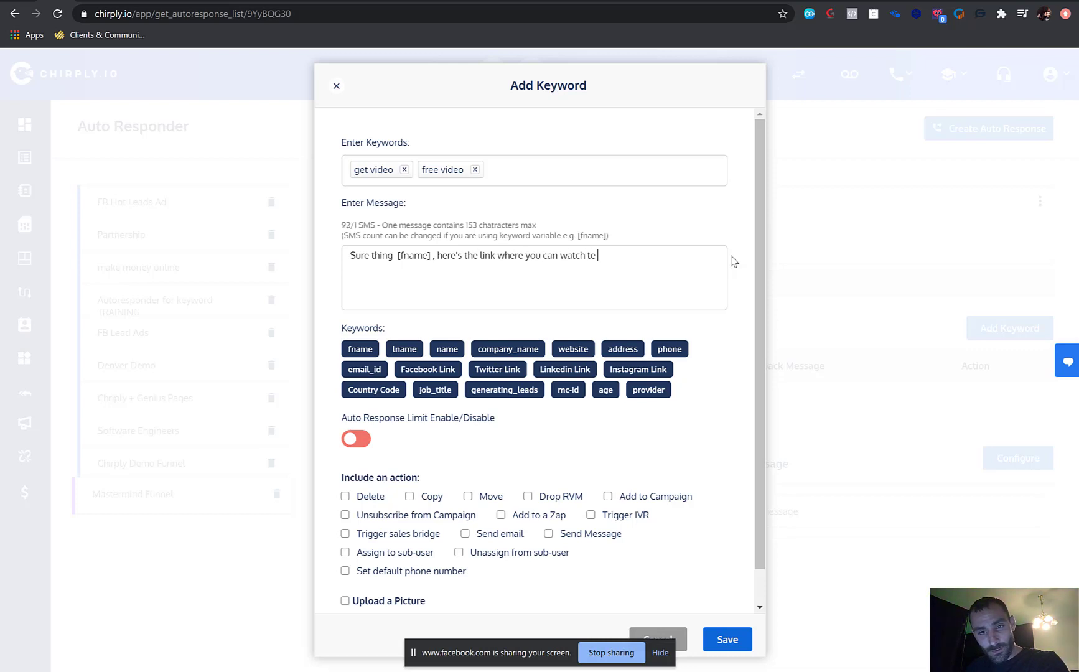
{"action": "type", "text": "full video"}
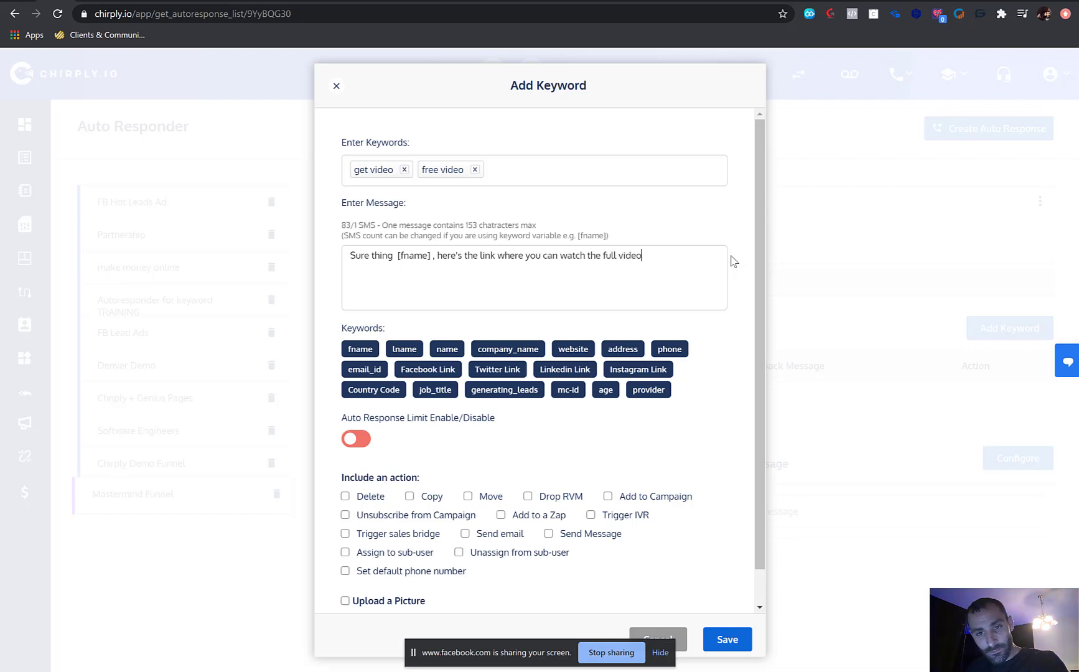
Add an unsubscribe action to the keyword that removes leads from the "Mastermind Funnel - Initial Contact" campaign.
{"action": "scroll", "coordinate": [498, 417], "scroll_direction": "down", "scroll_amount": 1}
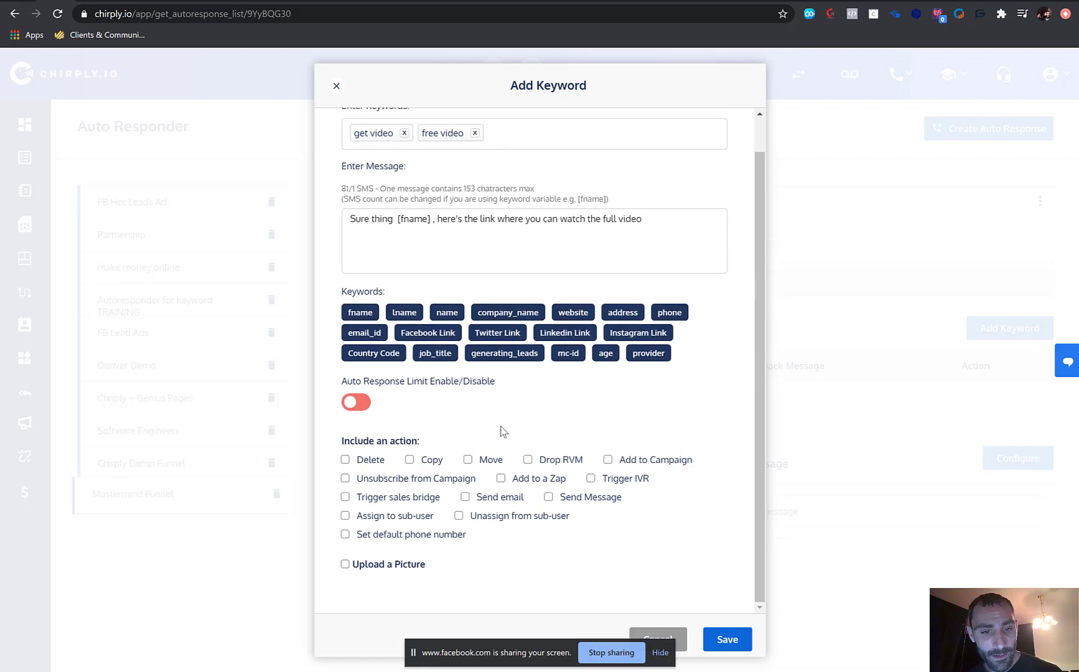
{"action": "left_click", "coordinate": [345, 478]}
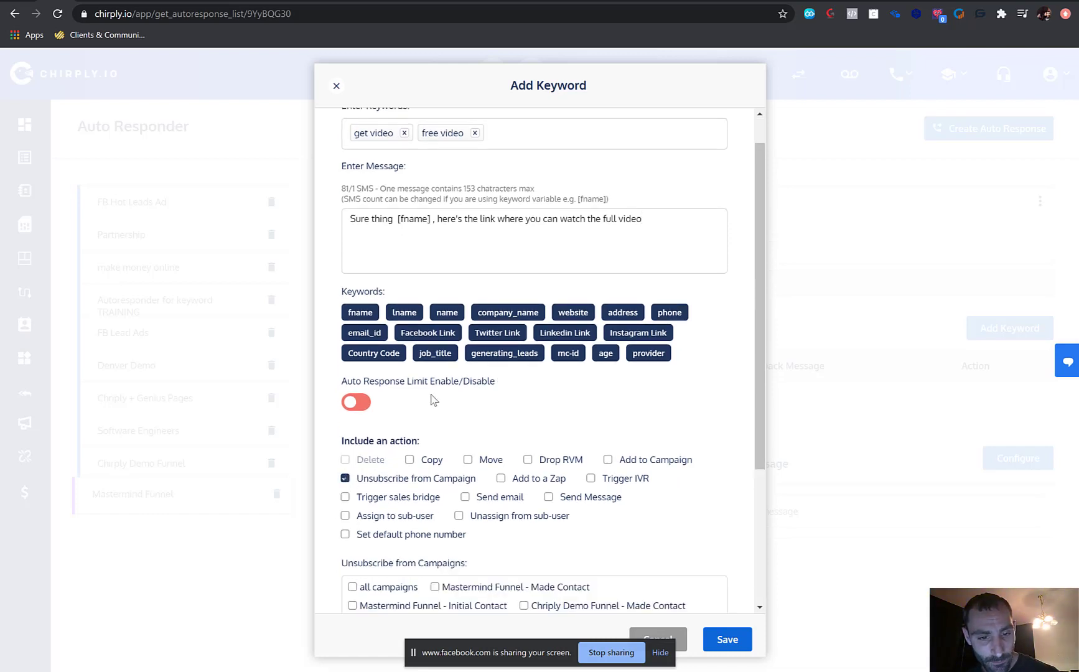
{"action": "scroll", "coordinate": [440, 421], "scroll_direction": "down", "scroll_amount": 3}
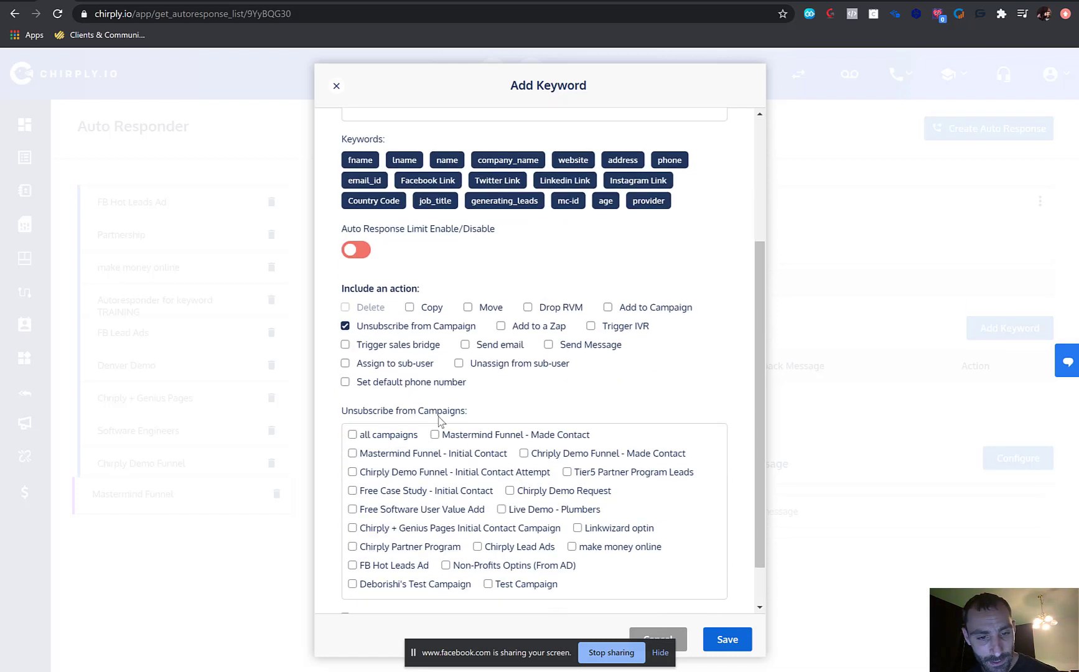
{"action": "left_click", "coordinate": [352, 453]}
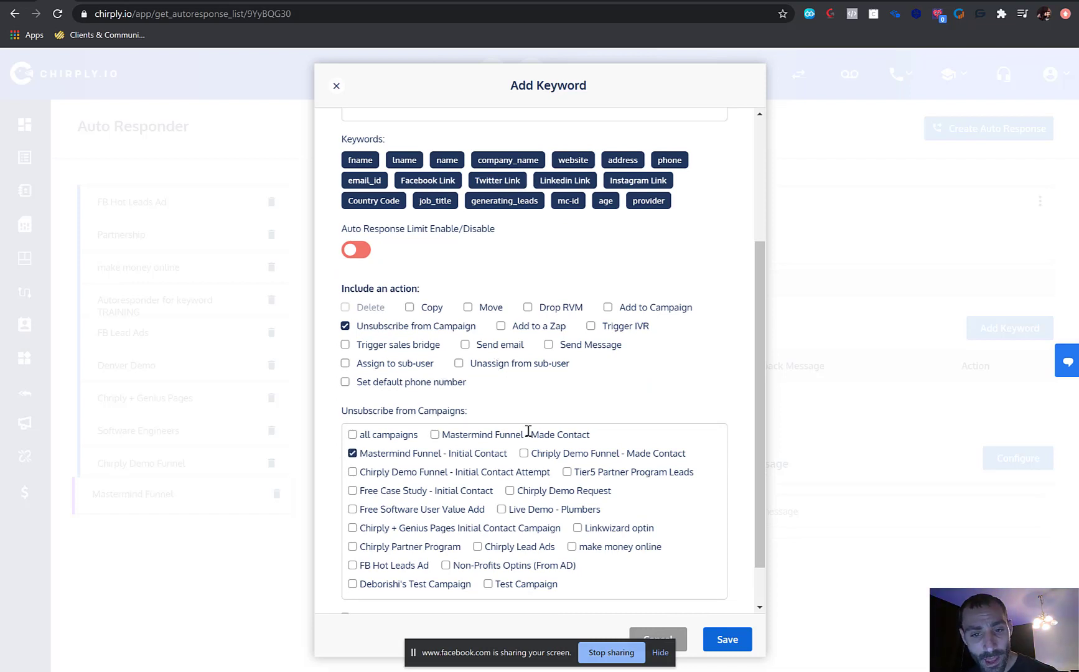
Add a move action to the keyword that sends leads to the "Mastermind Funnel - Made initial contact" list.
{"action": "scroll", "coordinate": [465, 368], "scroll_direction": "down", "scroll_amount": 1}
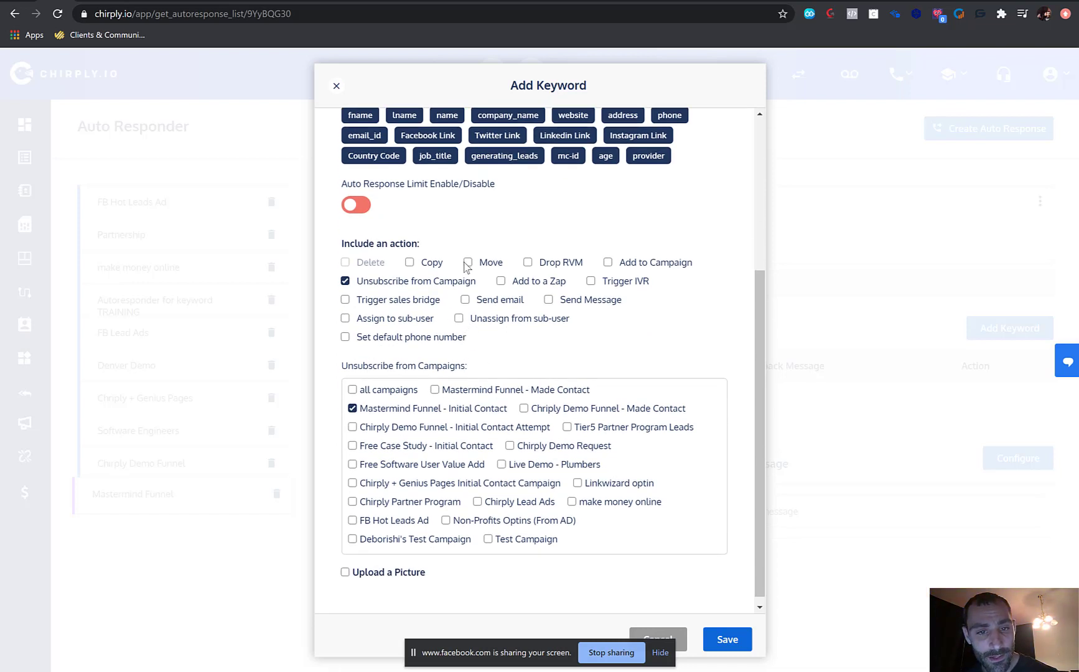
{"action": "left_click", "coordinate": [468, 264]}
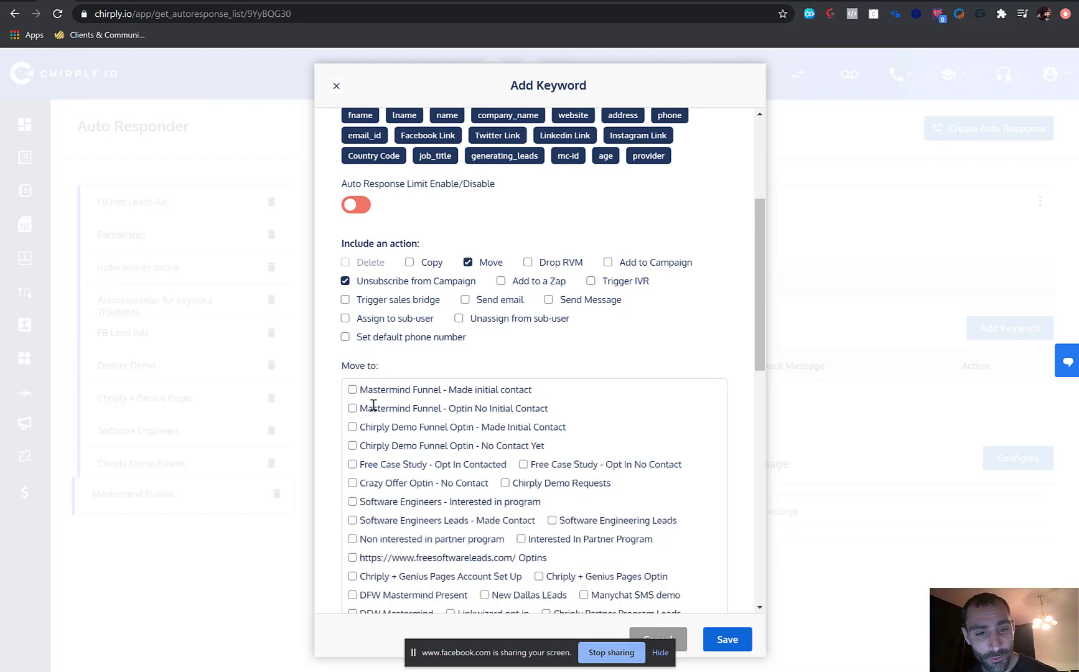
{"action": "left_click", "coordinate": [353, 390]}
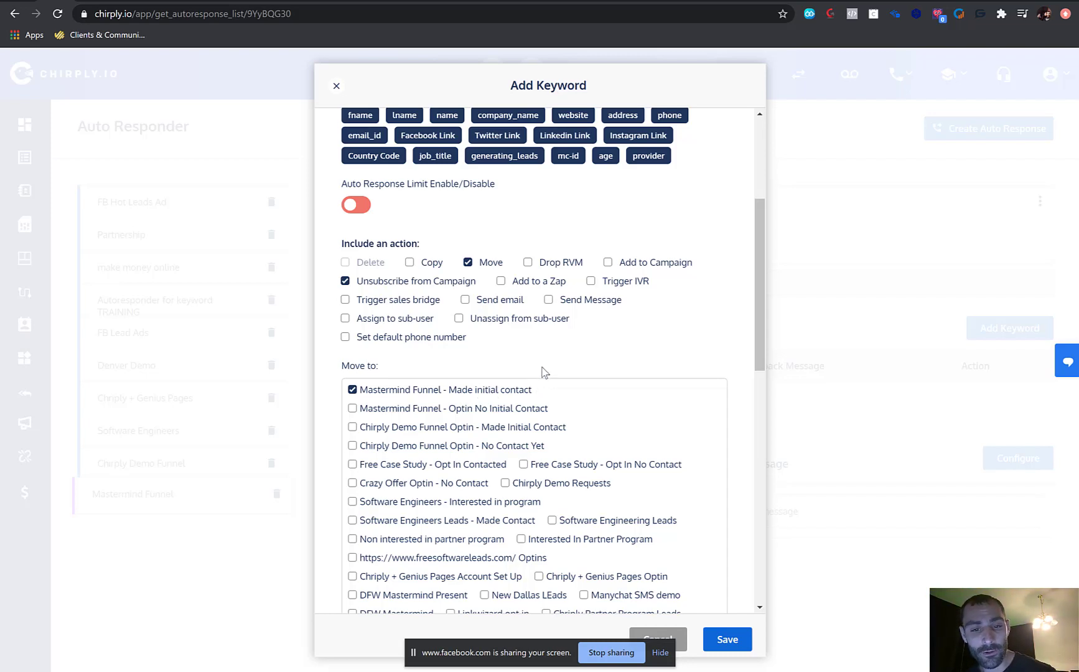
{"action": "scroll", "coordinate": [548, 364], "scroll_direction": "down", "scroll_amount": 3}
{"action": "scroll", "coordinate": [547, 364], "scroll_direction": "down", "scroll_amount": 8}
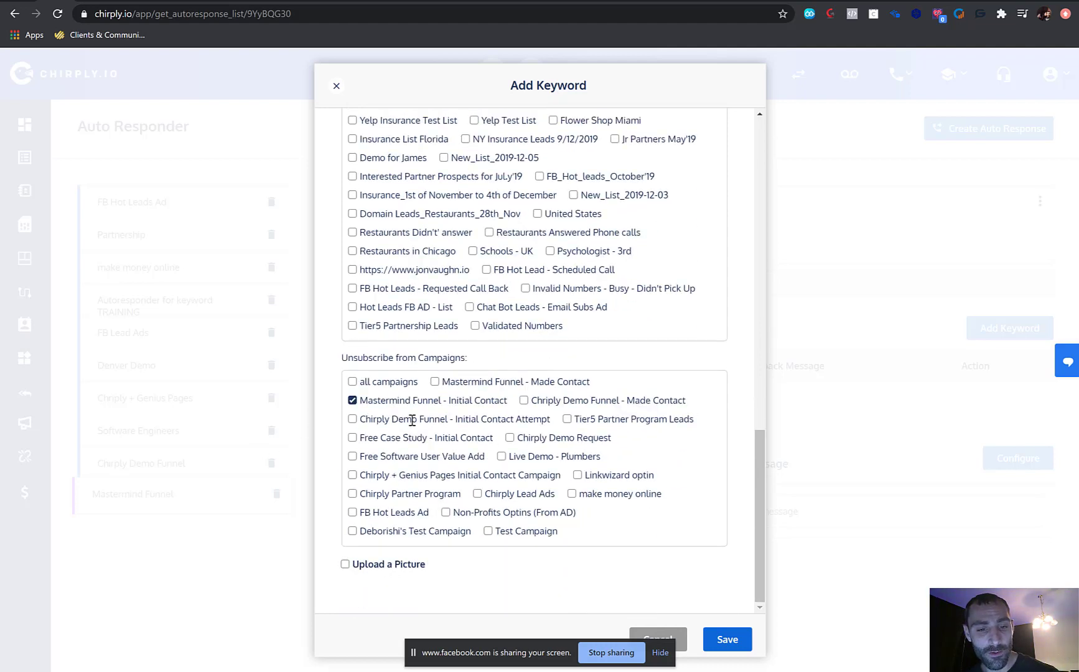
Add a campaign action to the keyword that subscribes leads to the "Mastermind Funnel - Made Contact" campaign.
{"action": "scroll", "coordinate": [412, 420], "scroll_direction": "up", "scroll_amount": 10}
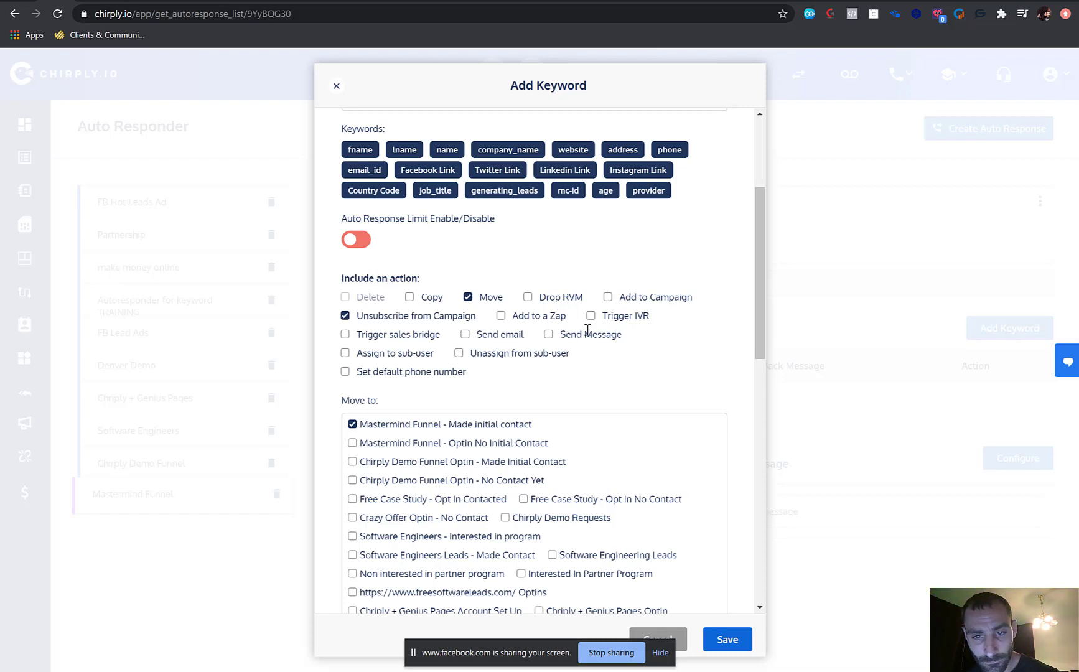
{"action": "left_click", "coordinate": [608, 297]}
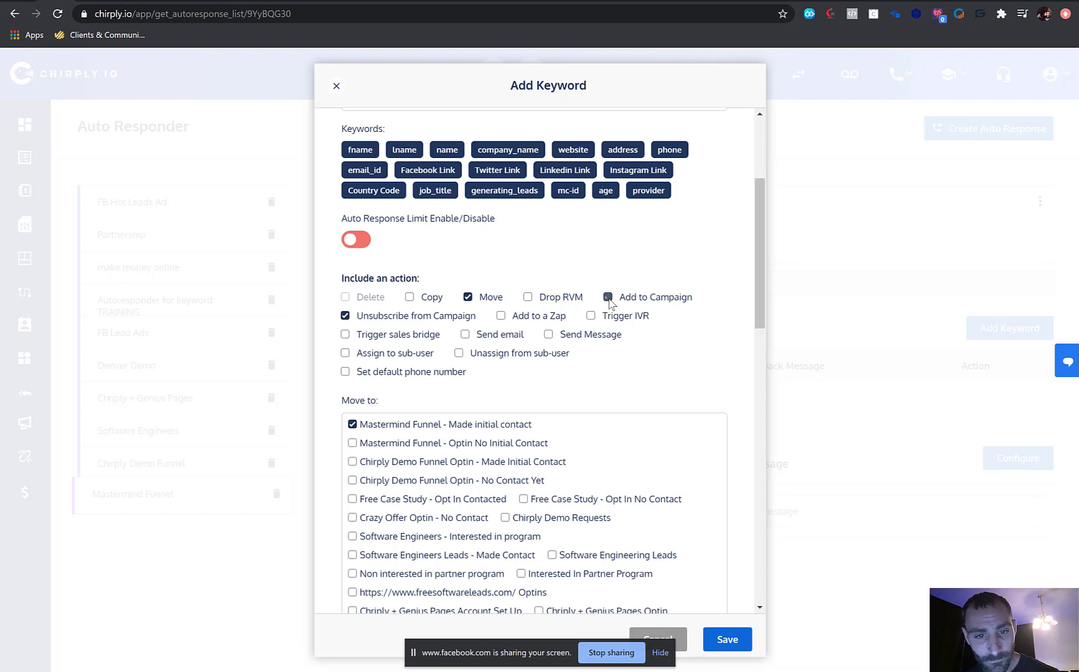
{"action": "scroll", "coordinate": [581, 344], "scroll_direction": "down", "scroll_amount": 9}
{"action": "scroll", "coordinate": [582, 343], "scroll_direction": "down", "scroll_amount": 6}
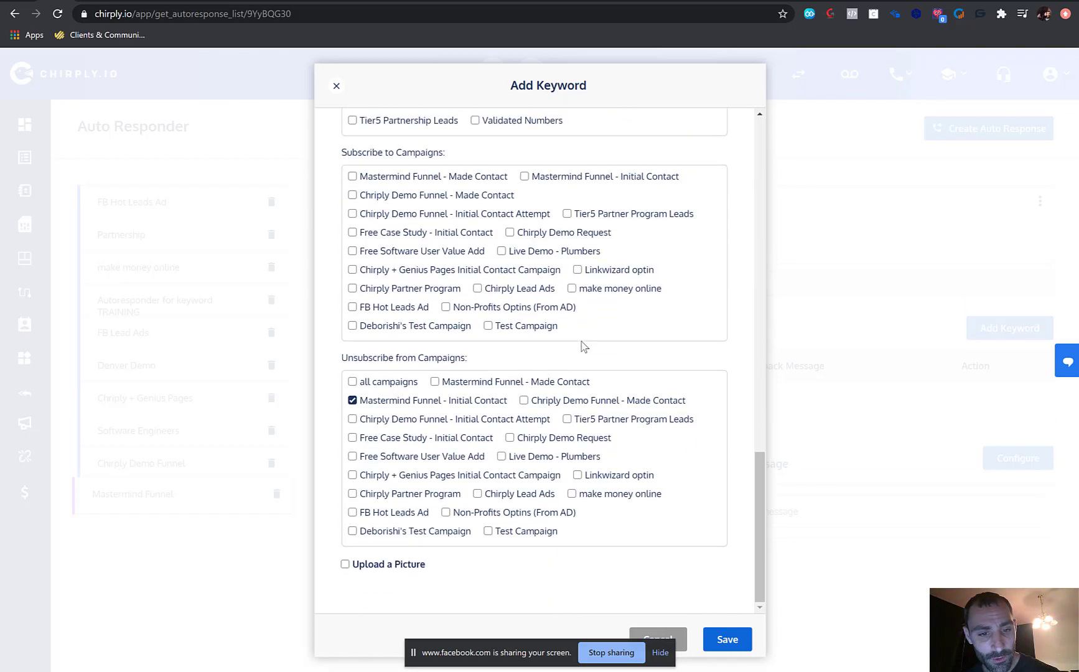
{"action": "scroll", "coordinate": [552, 383], "scroll_direction": "up", "scroll_amount": 3}
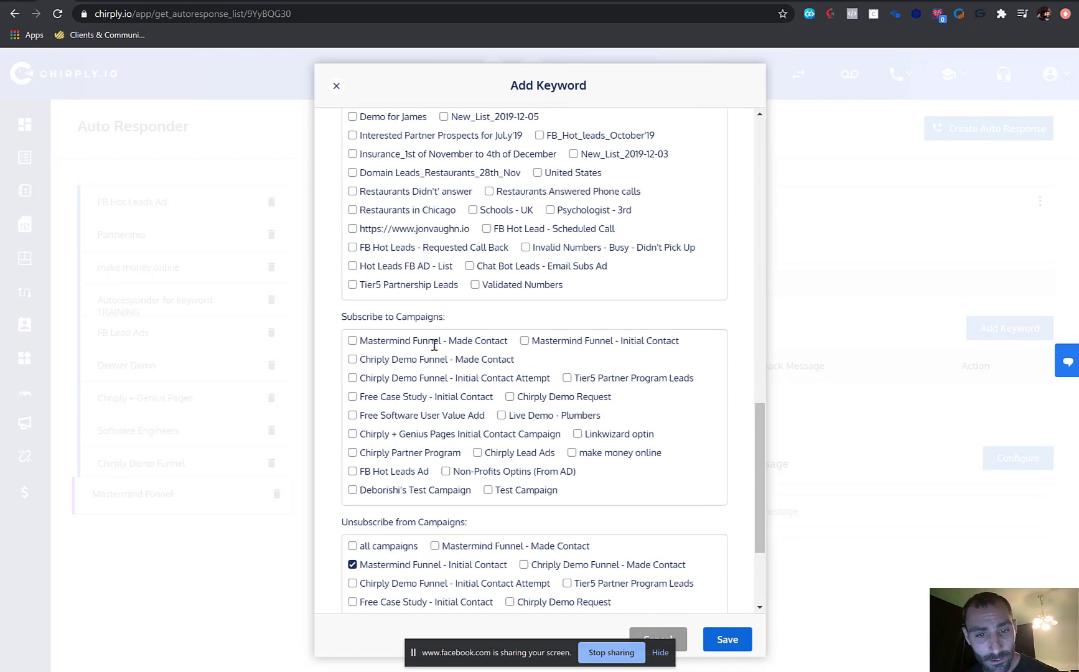
{"action": "left_click", "coordinate": [352, 341]}
Set "Mastermind Funnel" as the keyword's default phone number and save the keyword entry.
{"action": "scroll", "coordinate": [430, 361], "scroll_direction": "up", "scroll_amount": 10}
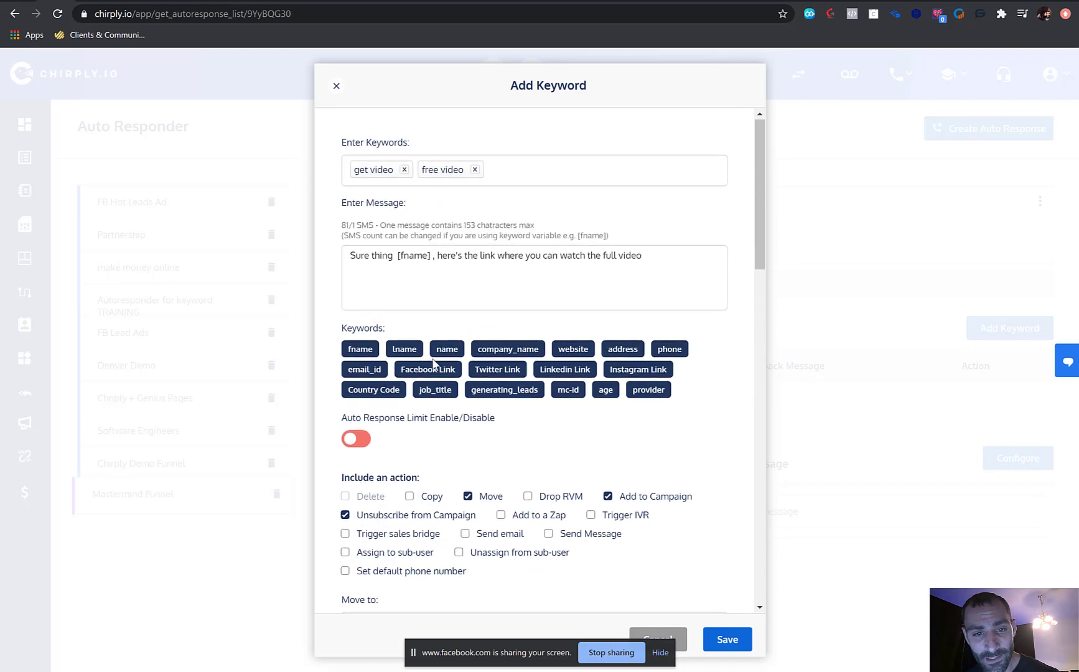
{"action": "scroll", "coordinate": [535, 428], "scroll_direction": "down", "scroll_amount": 3}
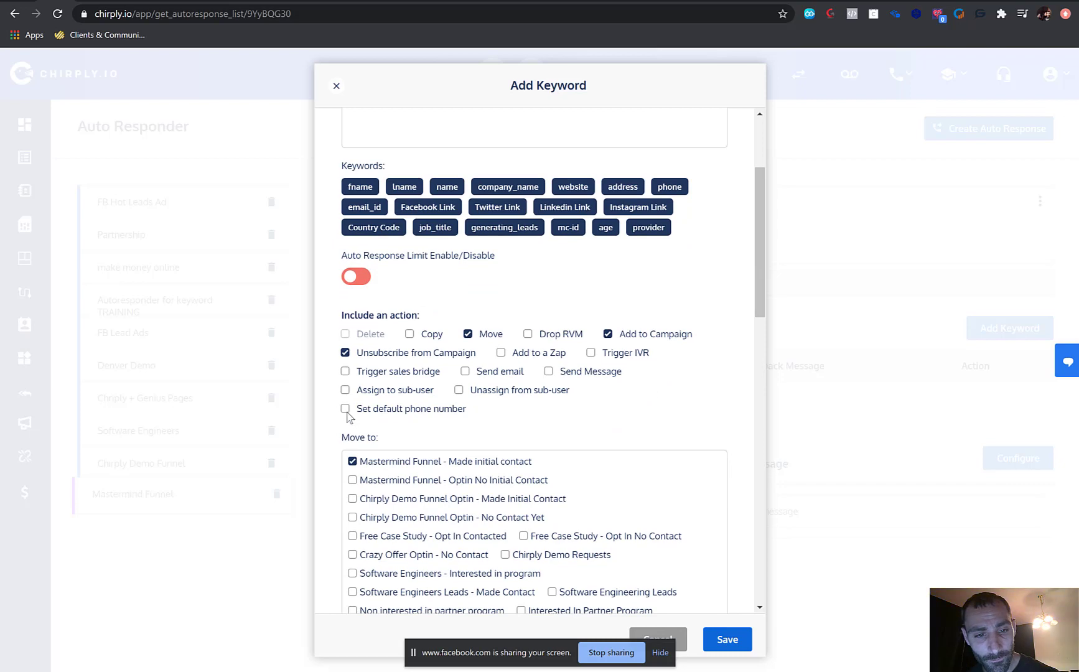
{"action": "left_click", "coordinate": [346, 409]}
{"action": "scroll", "coordinate": [461, 404], "scroll_direction": "down", "scroll_amount": 8}
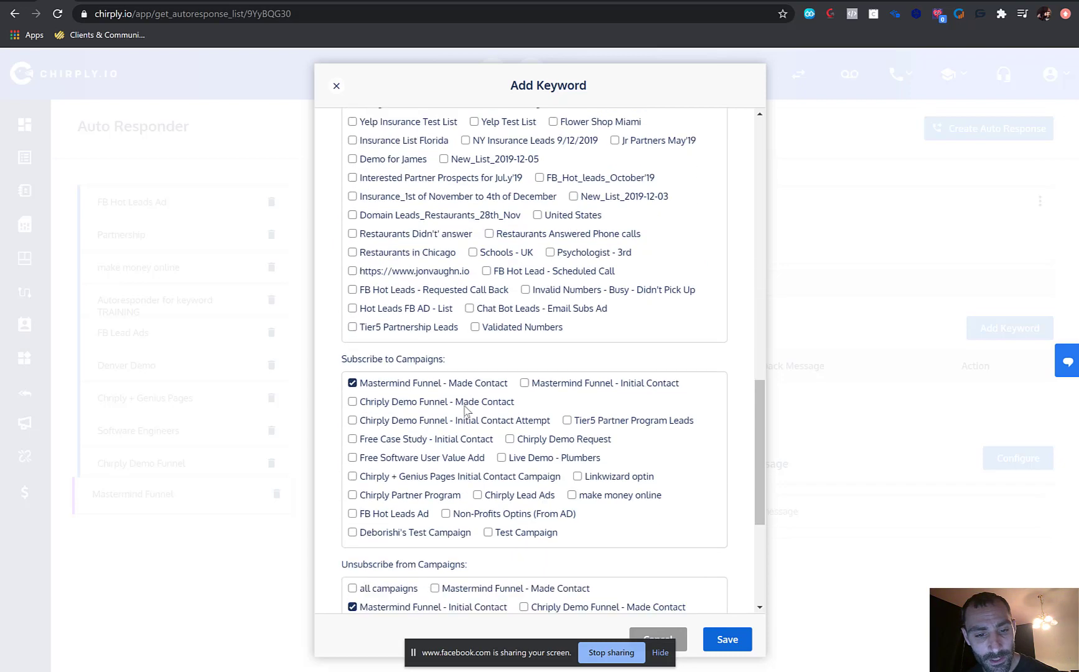
{"action": "scroll", "coordinate": [454, 429], "scroll_direction": "down", "scroll_amount": 4}
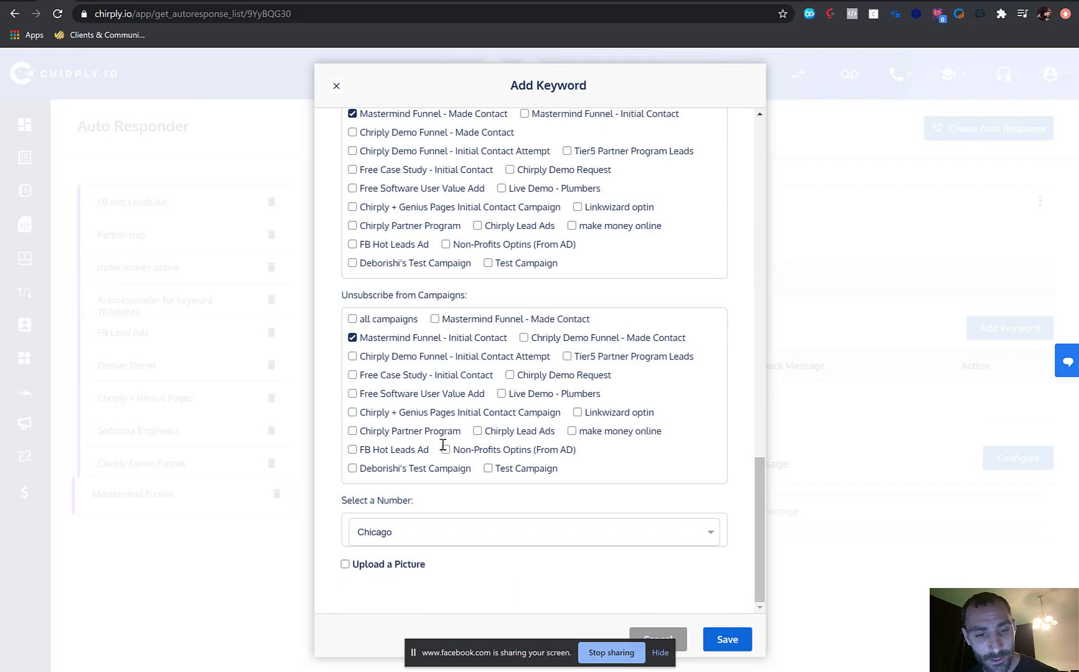
{"action": "left_click", "coordinate": [433, 529]}
{"action": "left_click", "coordinate": [434, 507]}
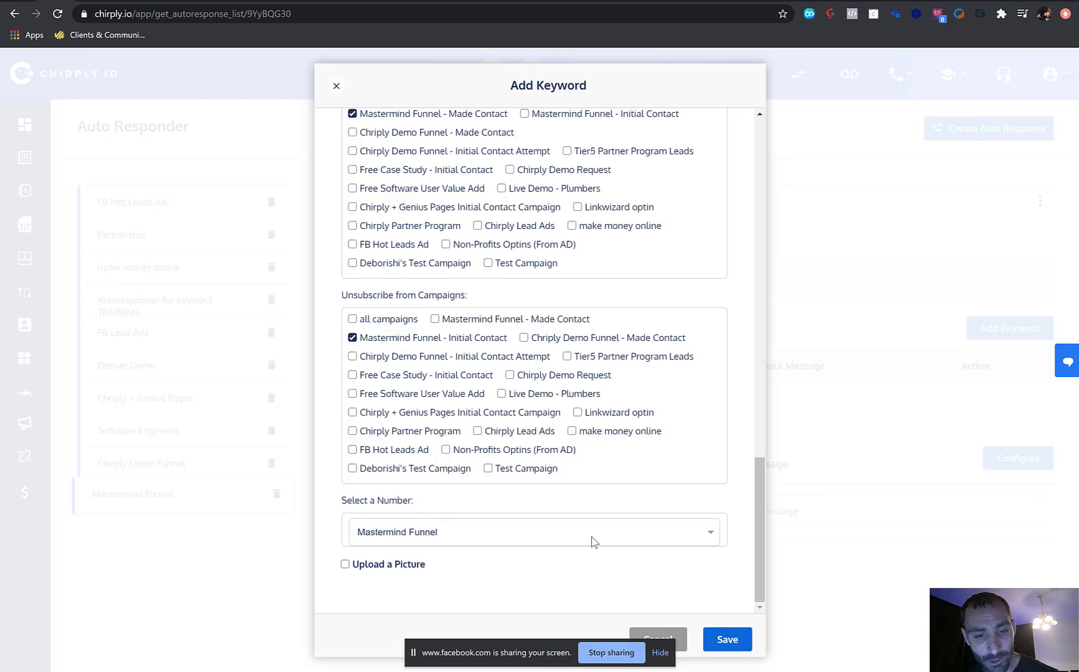
{"action": "left_click", "coordinate": [722, 640]}
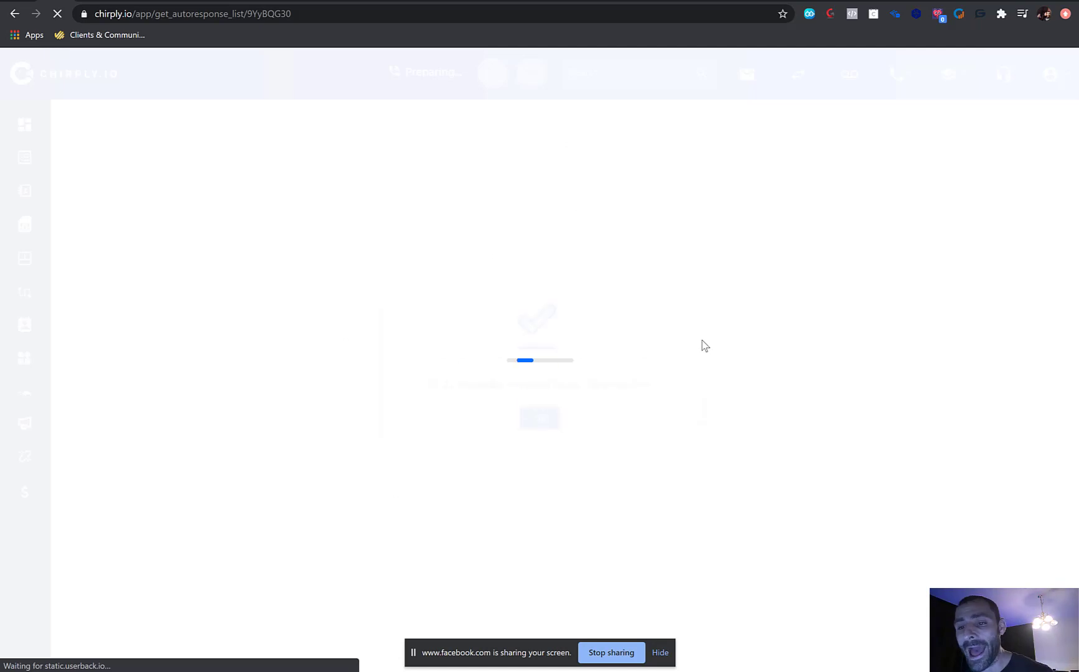
{"action": "left_click", "coordinate": [535, 425]}
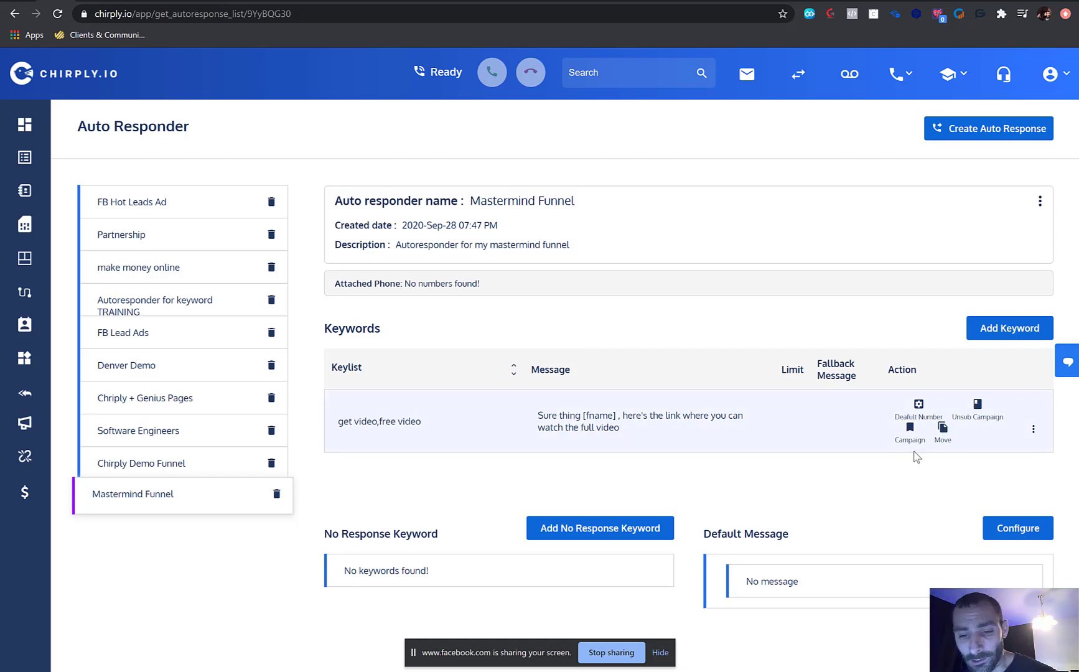
Configure the auto responder's default message to move leads to the "Mastermind Funnel - Made initial contact" list.
{"action": "left_click", "coordinate": [1011, 535]}
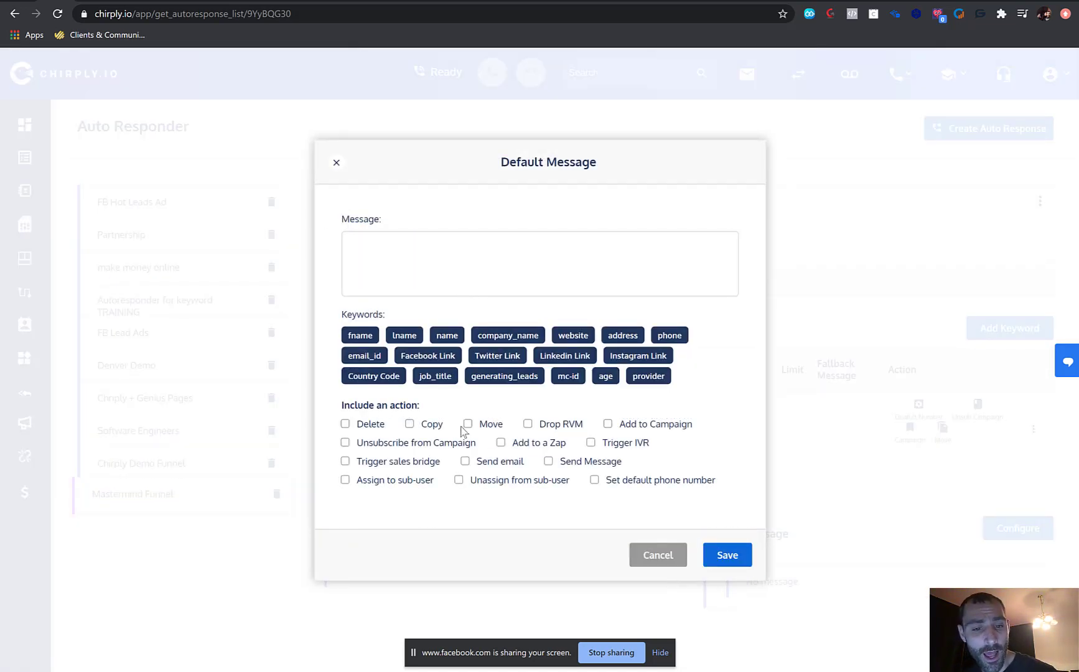
{"action": "left_click", "coordinate": [468, 424]}
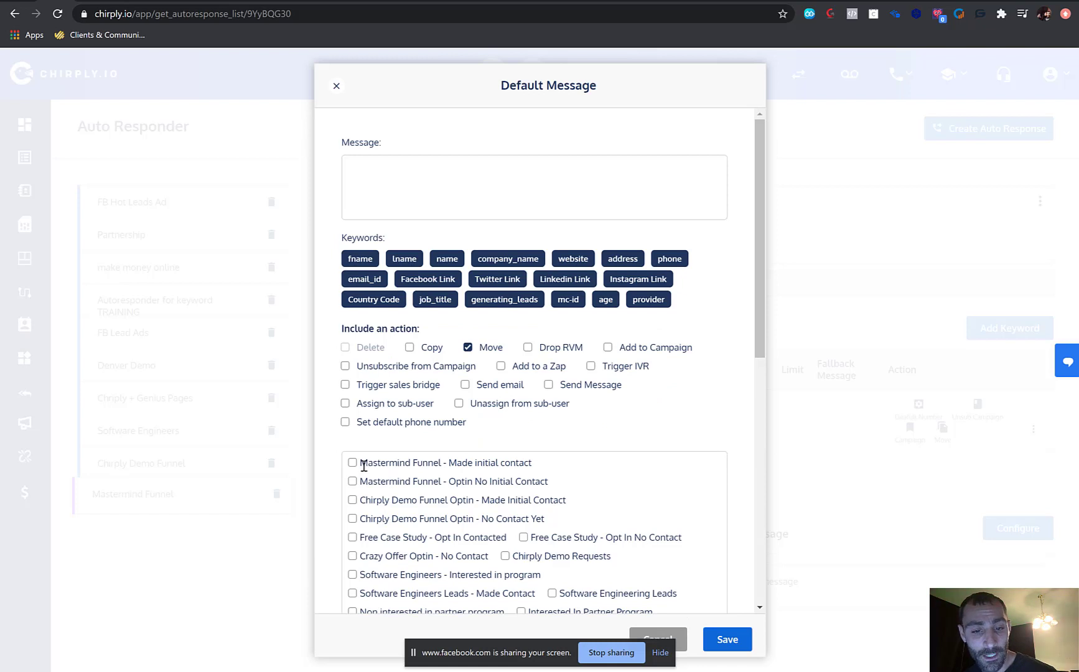
{"action": "left_click", "coordinate": [353, 463]}
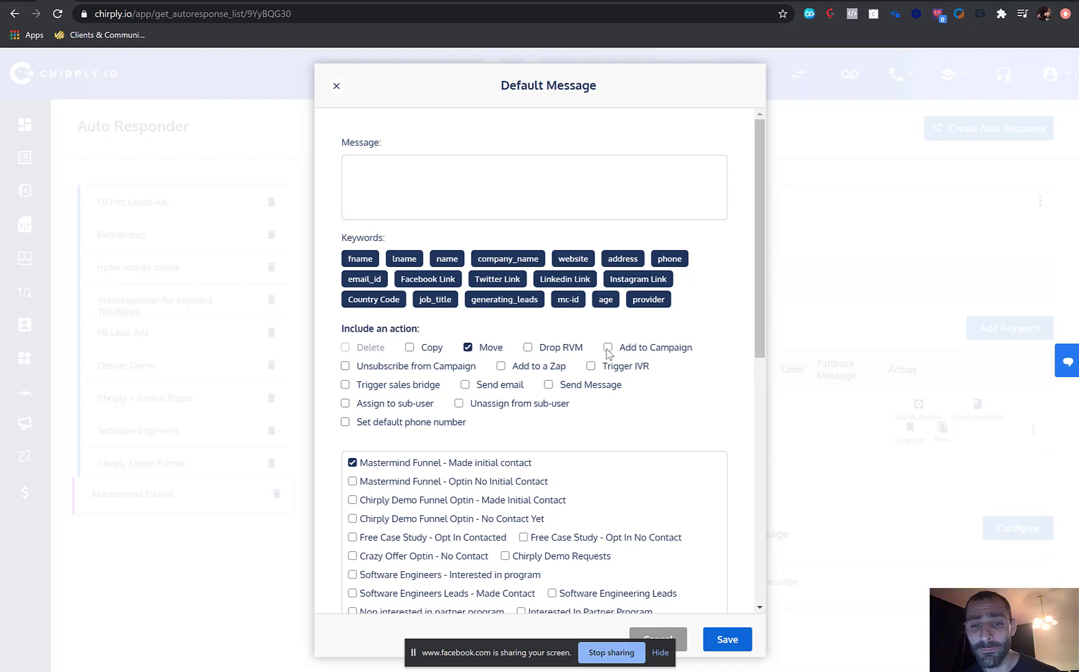
Have the default message subscribe leads to the "Mastermind Funnel - Made Contact" campaign.
{"action": "left_click", "coordinate": [608, 350]}
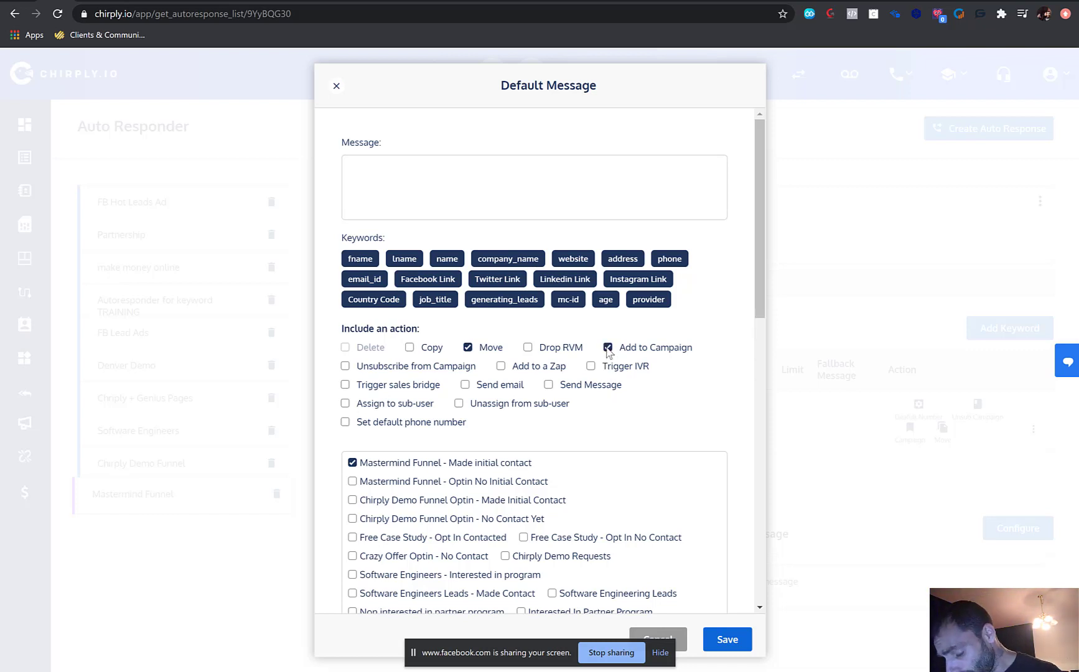
{"action": "scroll", "coordinate": [667, 345], "scroll_direction": "down", "scroll_amount": 2}
{"action": "scroll", "coordinate": [666, 344], "scroll_direction": "down", "scroll_amount": 10}
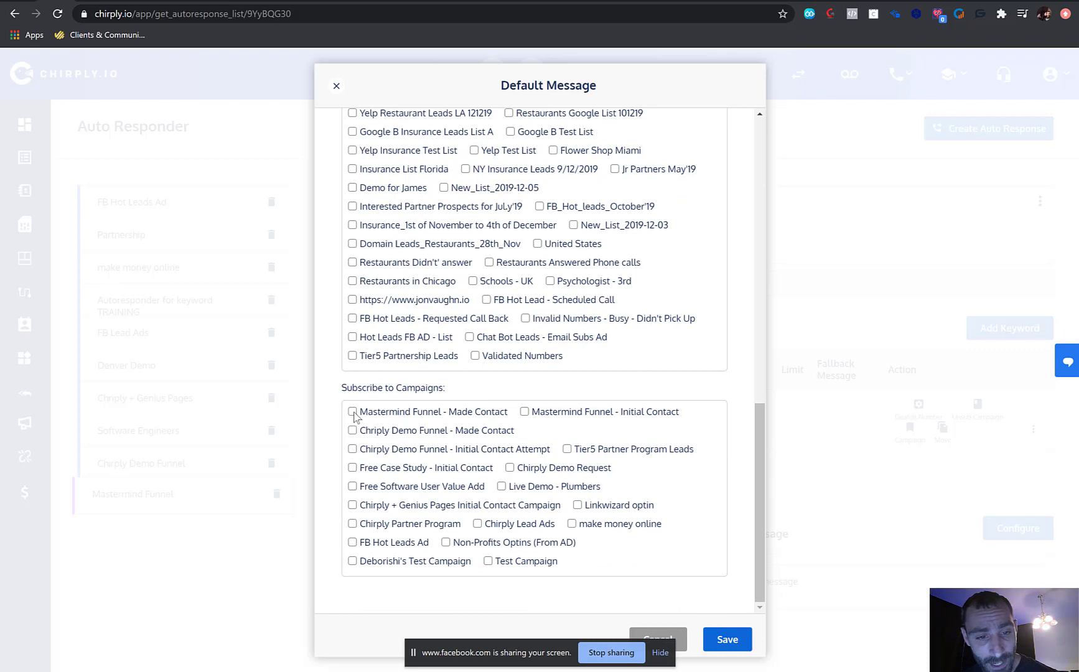
{"action": "left_click", "coordinate": [352, 411]}
Add default phone number and unsubscribe actions to the default message, unsubscribing leads from the "Mastermind Funnel - Initial Contact" campaign.
{"action": "scroll", "coordinate": [398, 423], "scroll_direction": "up", "scroll_amount": 15}
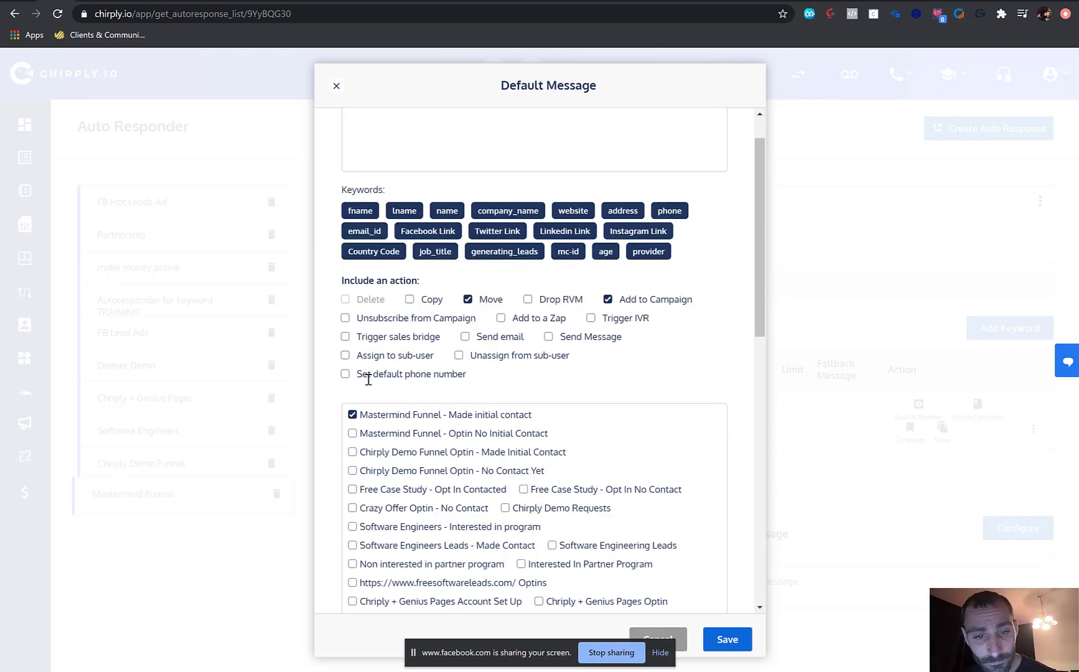
{"action": "left_click", "coordinate": [345, 374]}
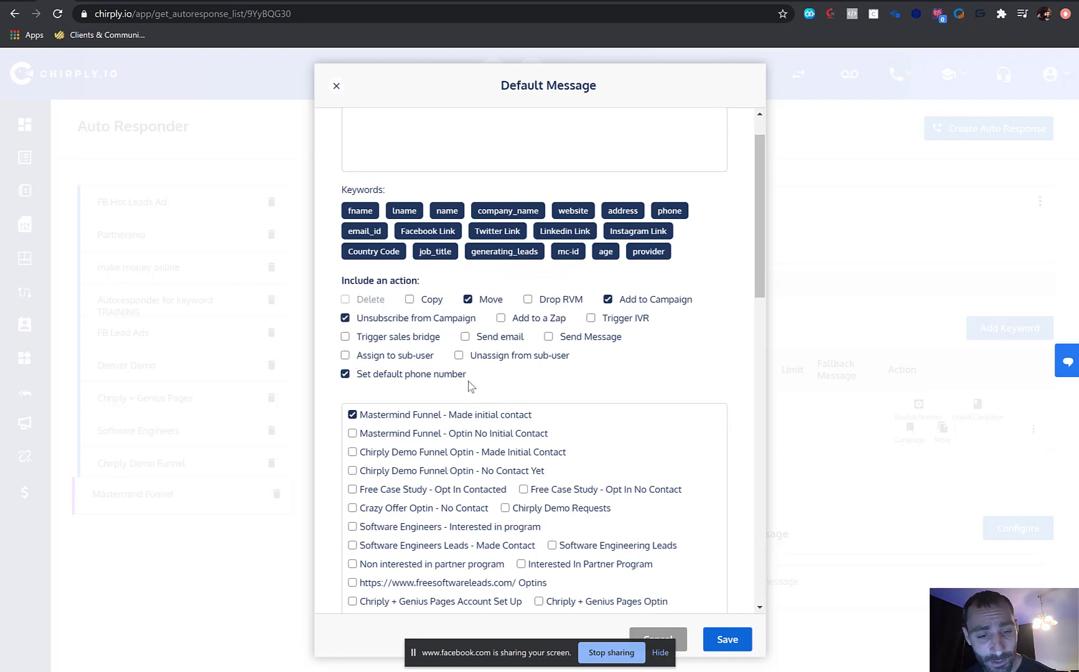
{"action": "scroll", "coordinate": [470, 385], "scroll_direction": "down", "scroll_amount": 15}
{"action": "scroll", "coordinate": [471, 382], "scroll_direction": "down", "scroll_amount": 3}
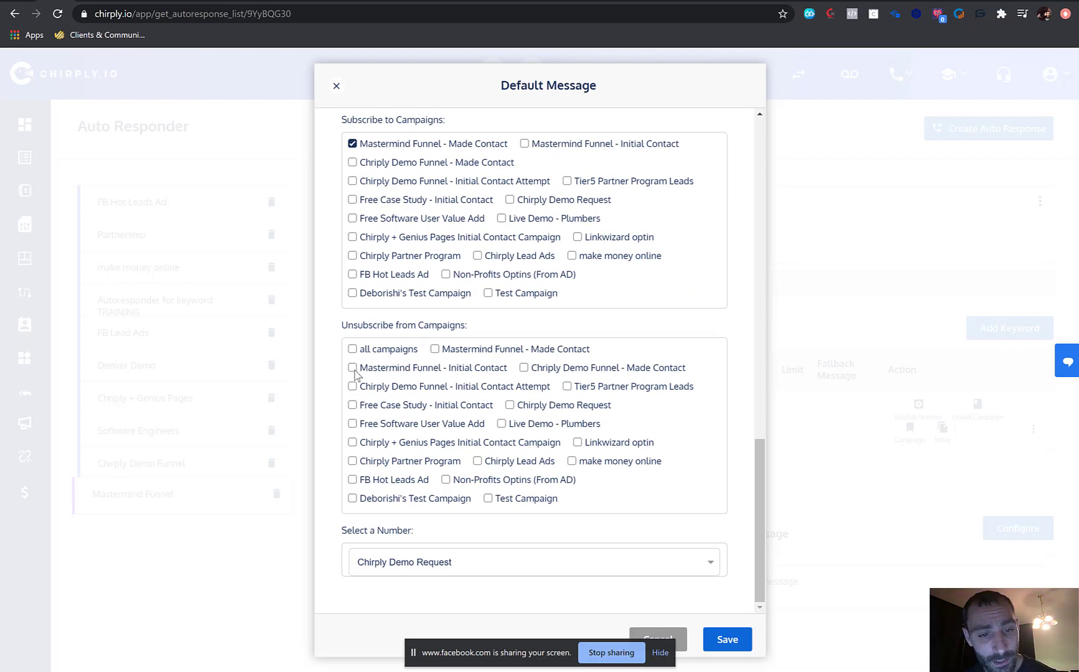
{"action": "left_click", "coordinate": [353, 369]}
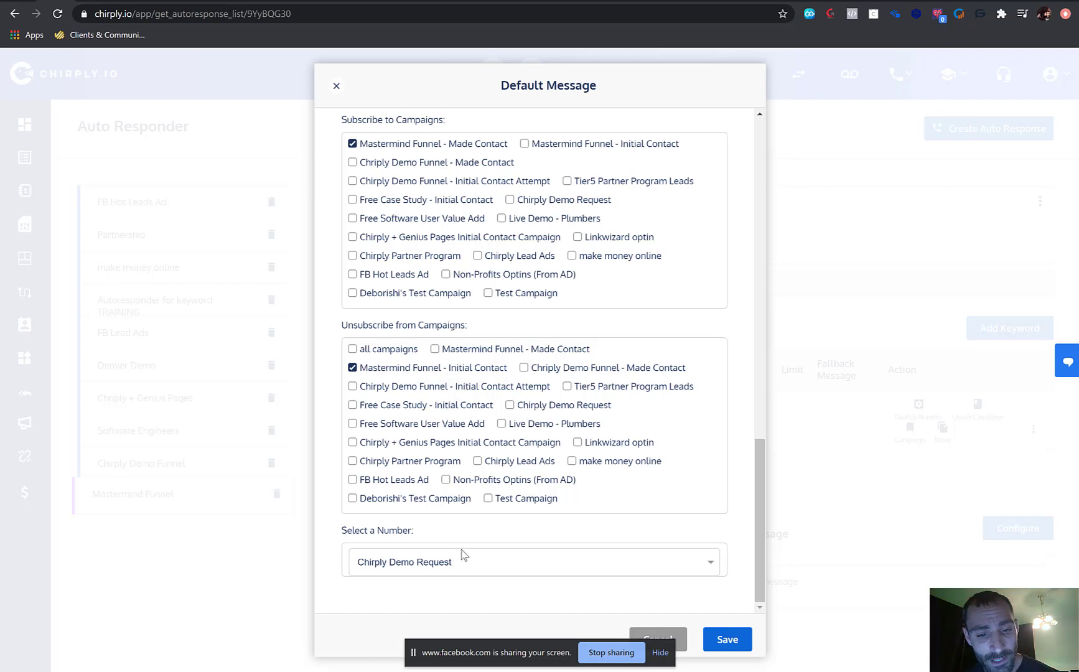
Set "Mastermind Funnel" as the default message's phone number, review the chosen actions and save the default message.
{"action": "left_click", "coordinate": [463, 562]}
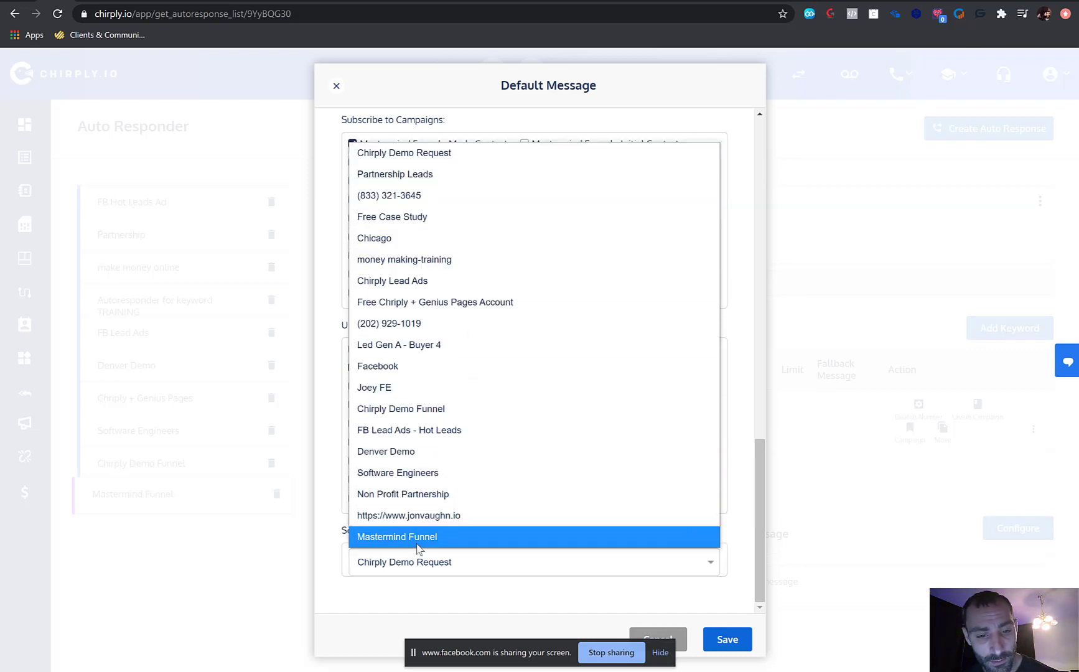
{"action": "left_click", "coordinate": [418, 539]}
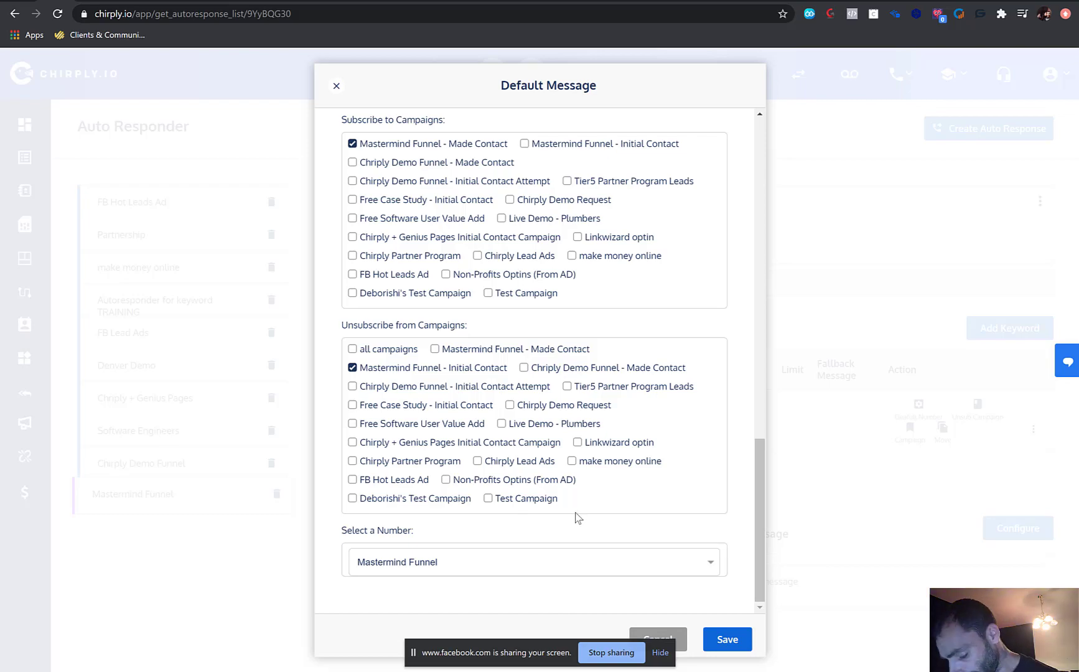
{"action": "scroll", "coordinate": [578, 519], "scroll_direction": "up", "scroll_amount": 15}
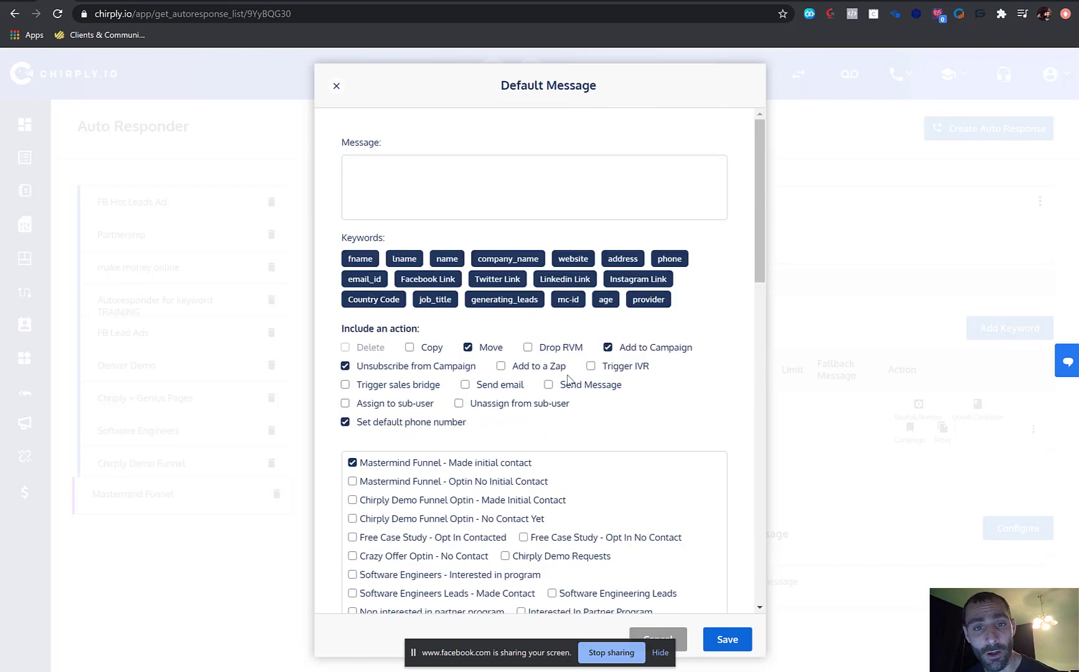
{"action": "scroll", "coordinate": [698, 410], "scroll_direction": "down", "scroll_amount": 8}
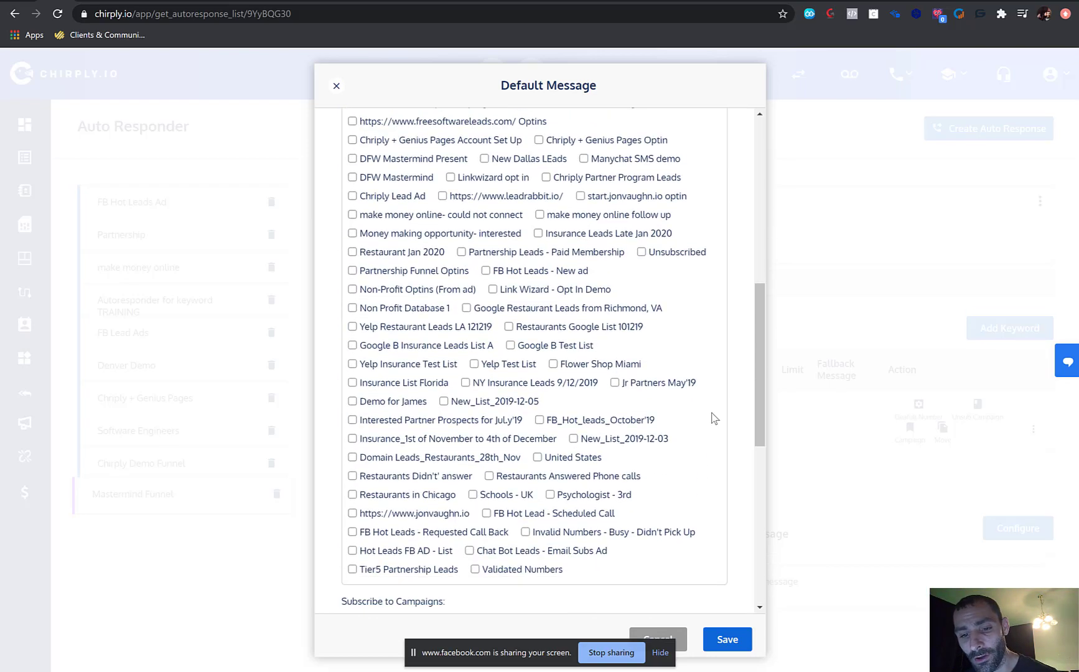
{"action": "scroll", "coordinate": [714, 418], "scroll_direction": "down", "scroll_amount": 8}
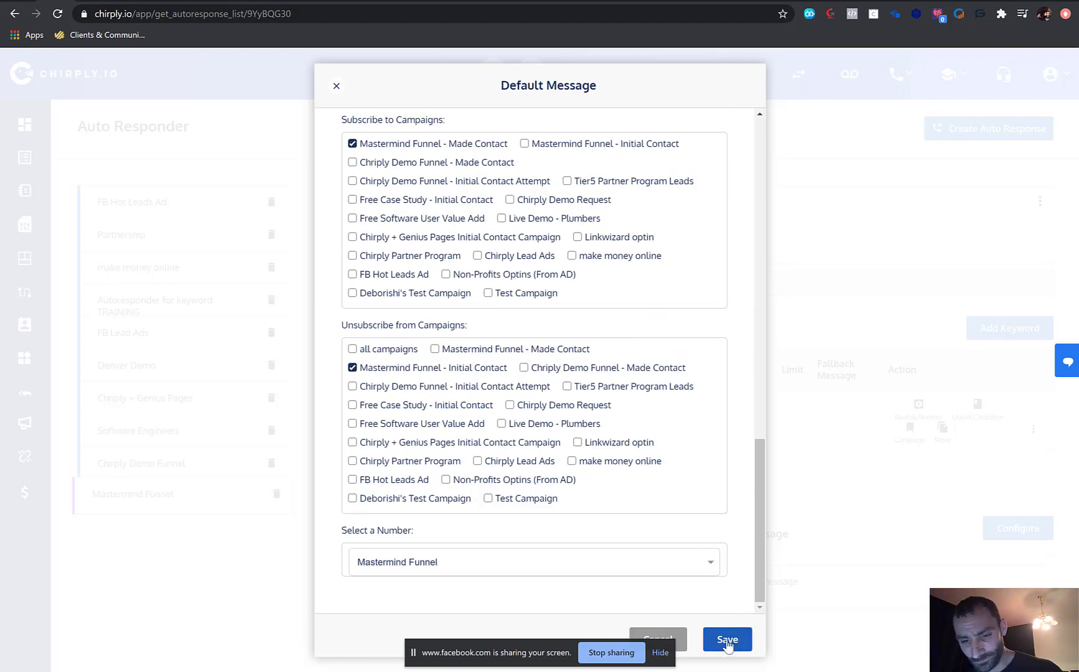
{"action": "left_click", "coordinate": [727, 641]}
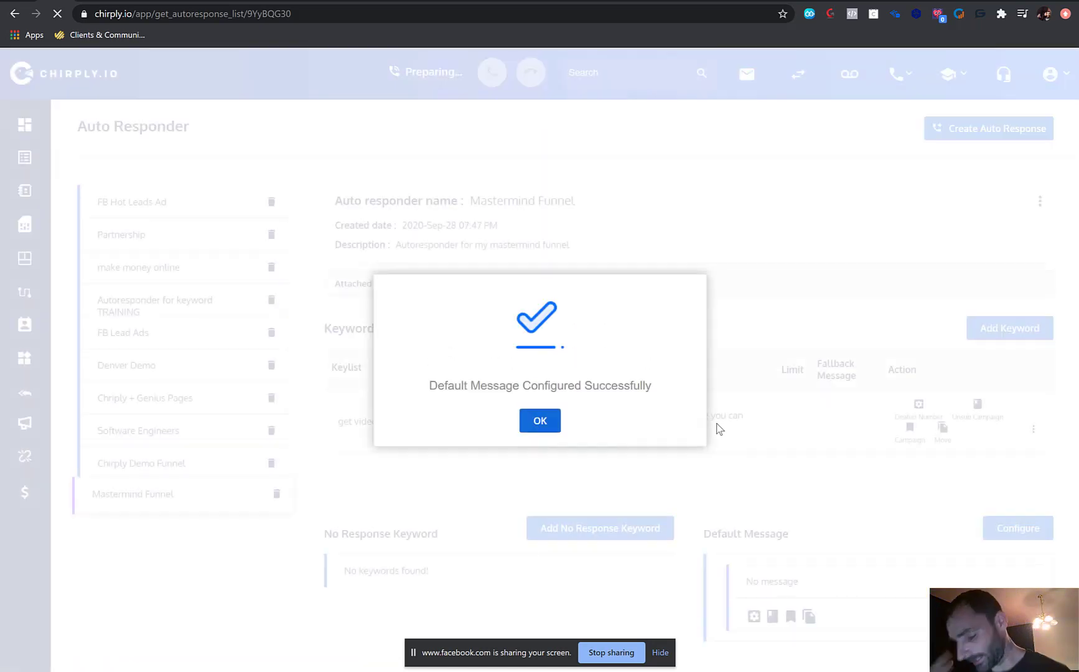
{"action": "left_click", "coordinate": [543, 425]}
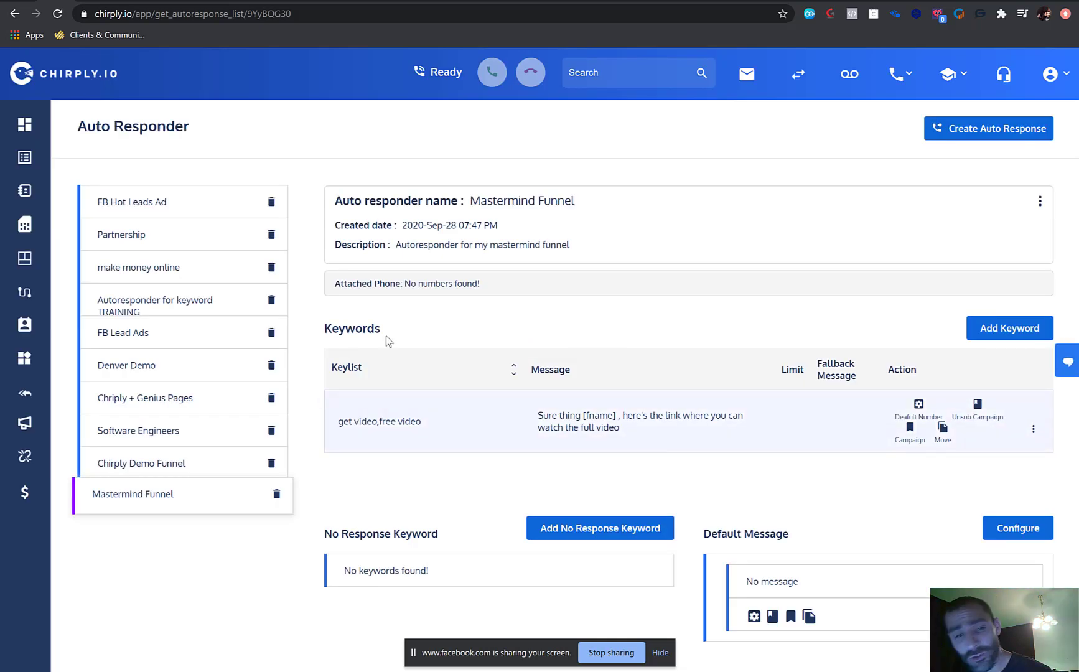
Open the response configuration of the "Mastermind Funnel" number in Number Management.
{"action": "mouse_move", "coordinate": [22, 192]}
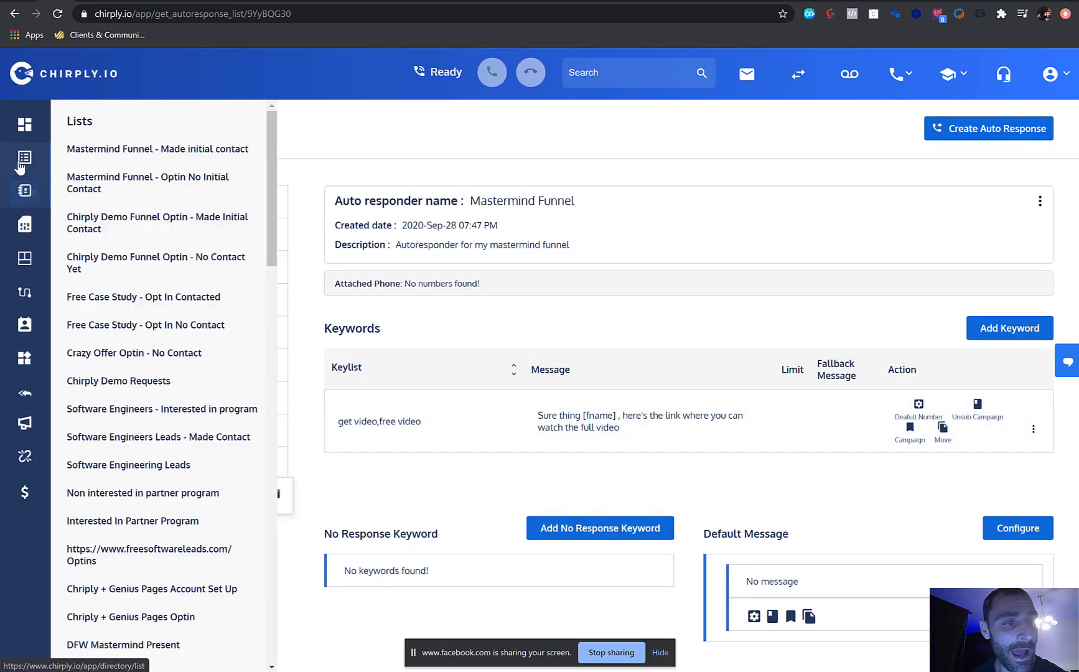
{"action": "left_click", "coordinate": [25, 224]}
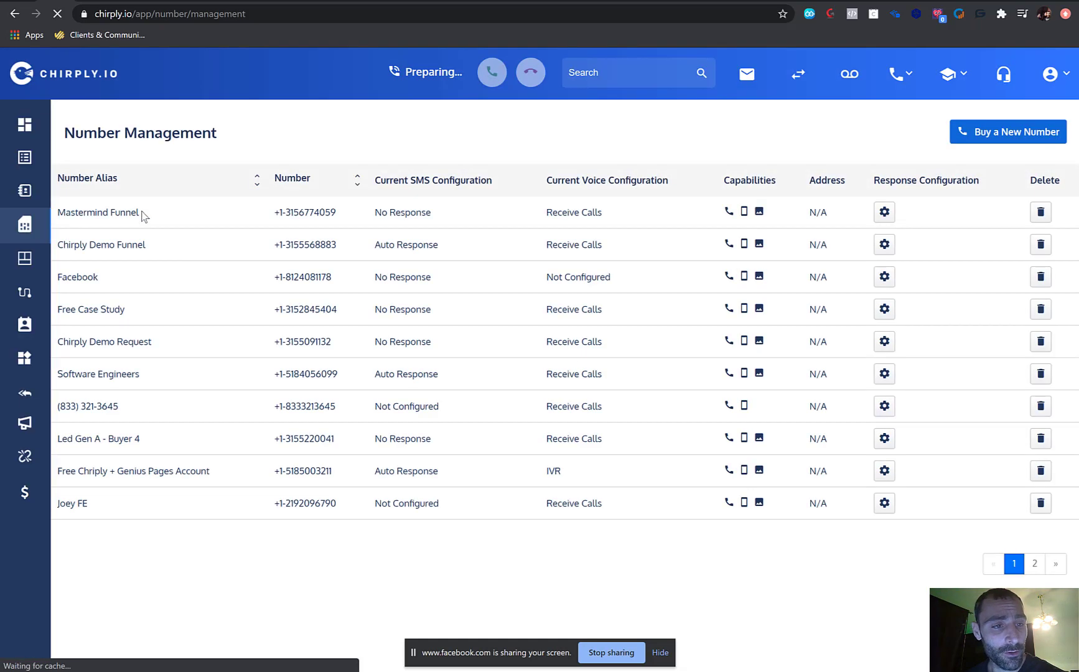
{"action": "left_click_drag", "start_coordinate": [142, 212], "coordinate": [86, 213]}
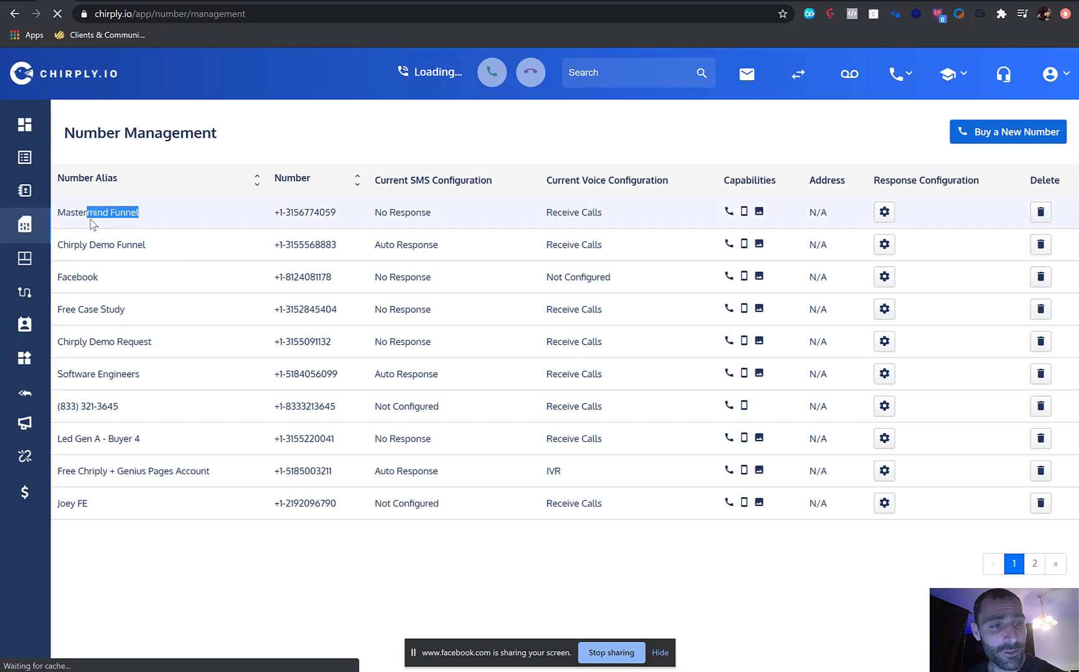
{"action": "left_click", "coordinate": [883, 215]}
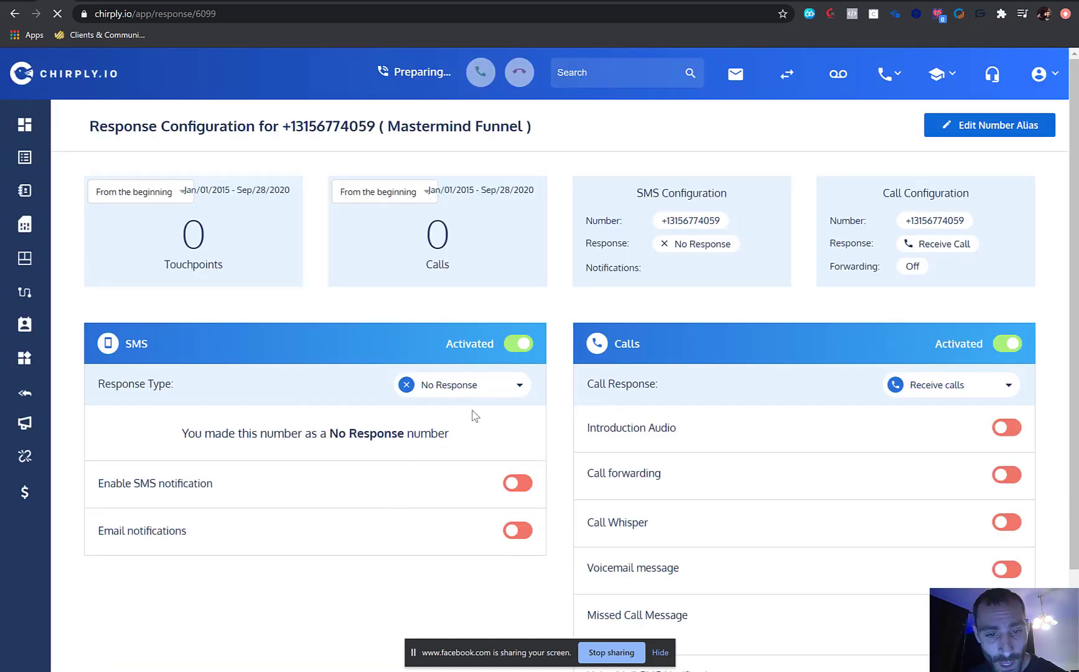
Set the number's SMS response type to Auto Response and save "Mastermind Funnel" as its auto responder.
{"action": "left_click", "coordinate": [481, 389]}
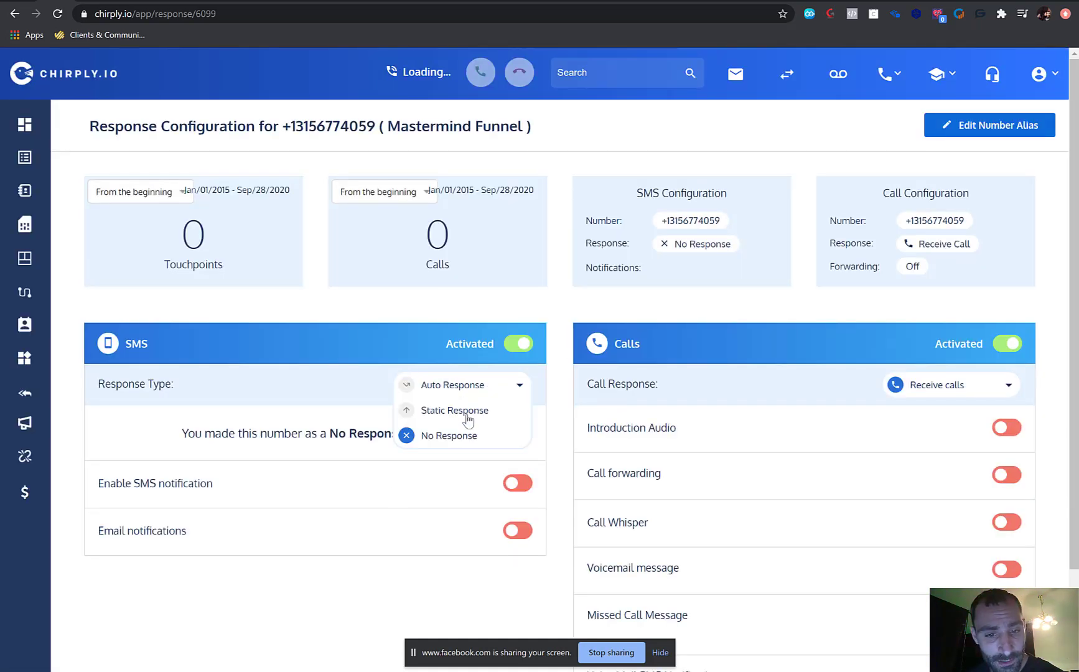
{"action": "left_click", "coordinate": [442, 383]}
{"action": "scroll", "coordinate": [379, 445], "scroll_direction": "down", "scroll_amount": 8}
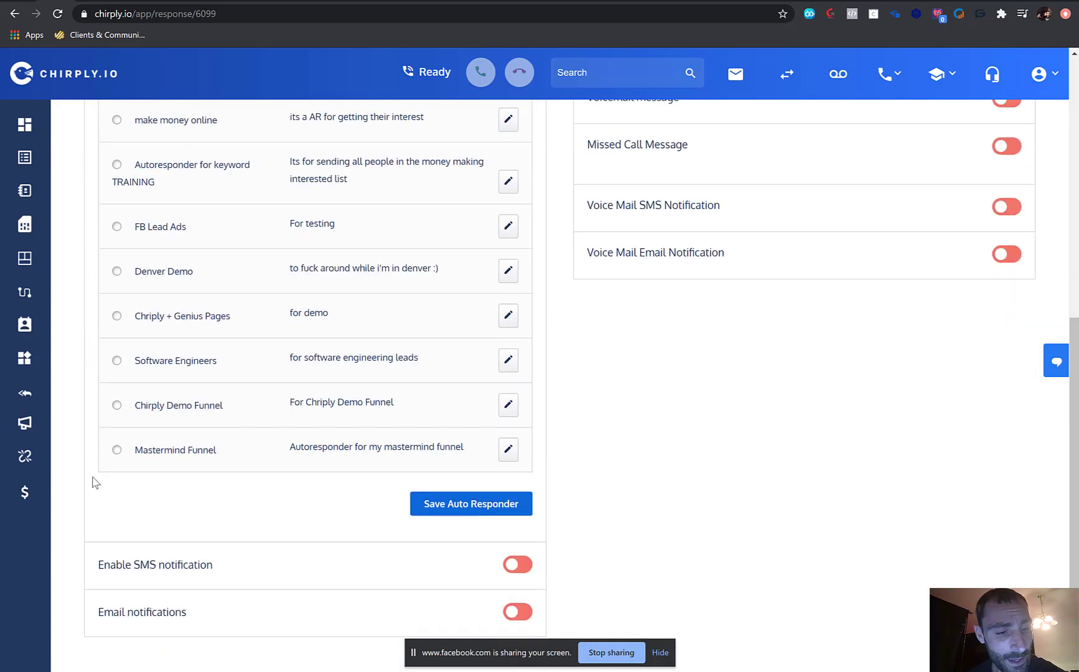
{"action": "left_click", "coordinate": [117, 450]}
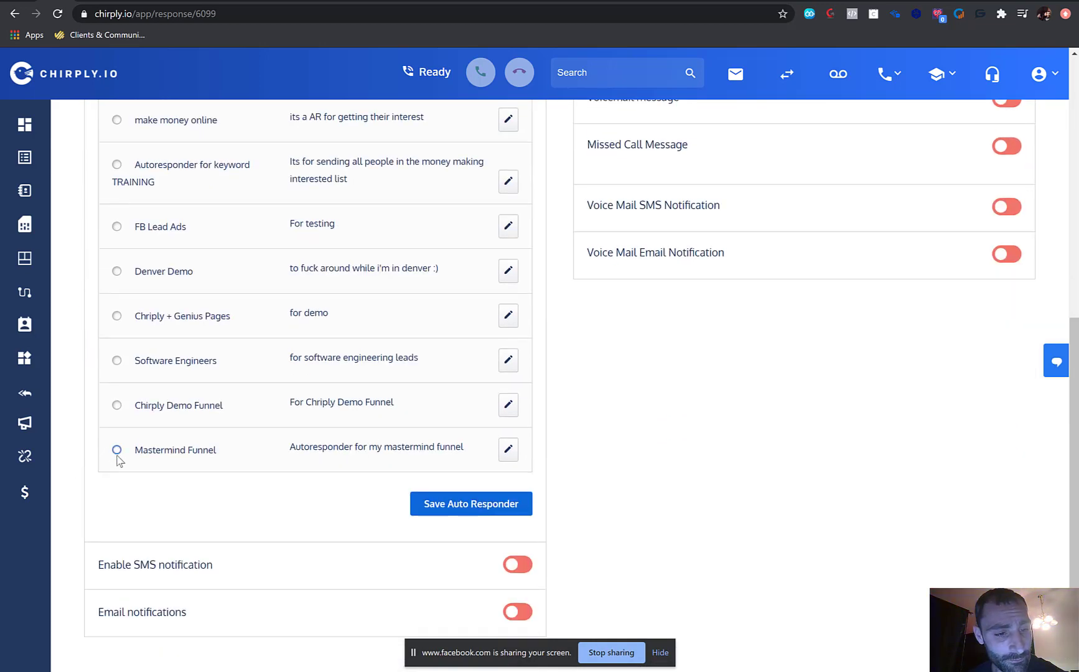
{"action": "left_click", "coordinate": [461, 511]}
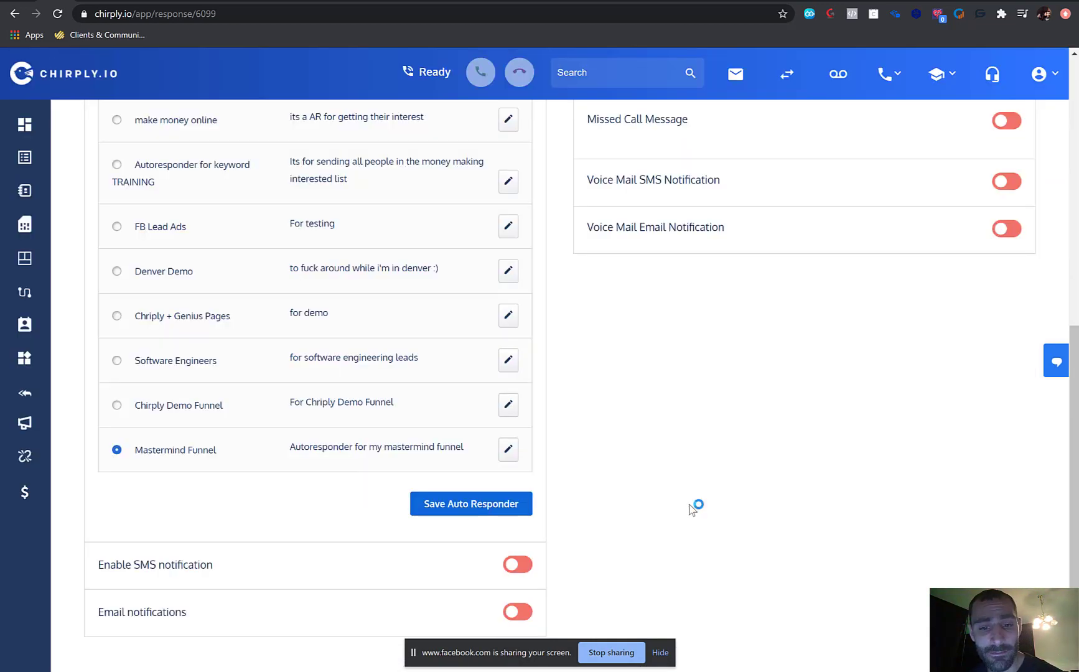
{"action": "scroll", "coordinate": [692, 509], "scroll_direction": "up", "scroll_amount": 6}
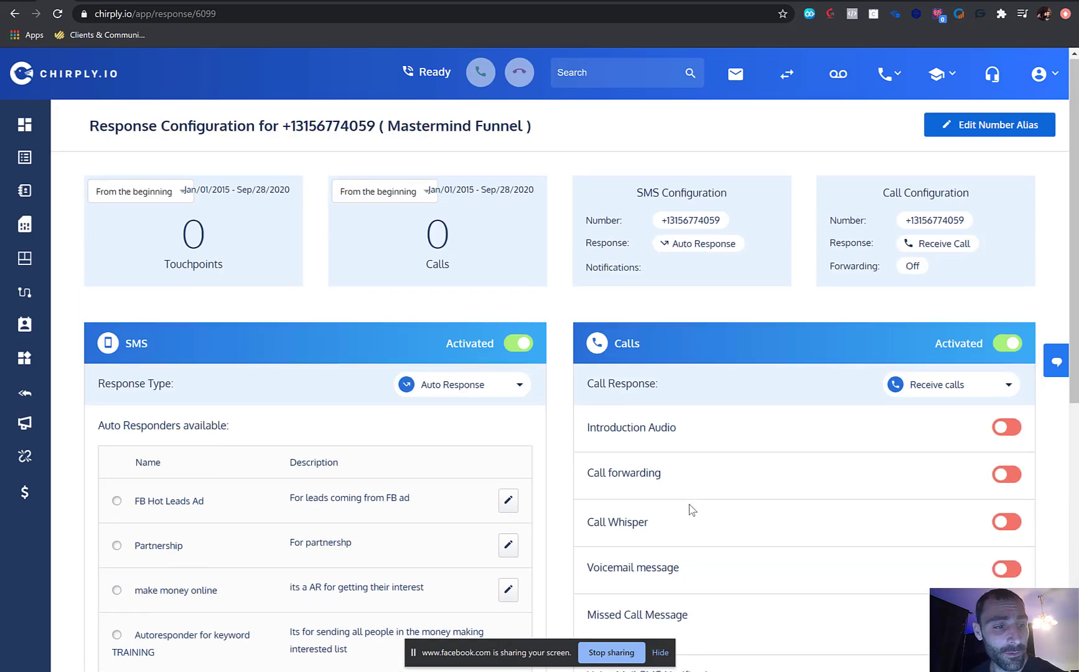
Open the IVR list in a new browser tab and initiate the first step of a new IVR.
{"action": "right_click", "coordinate": [22, 293]}
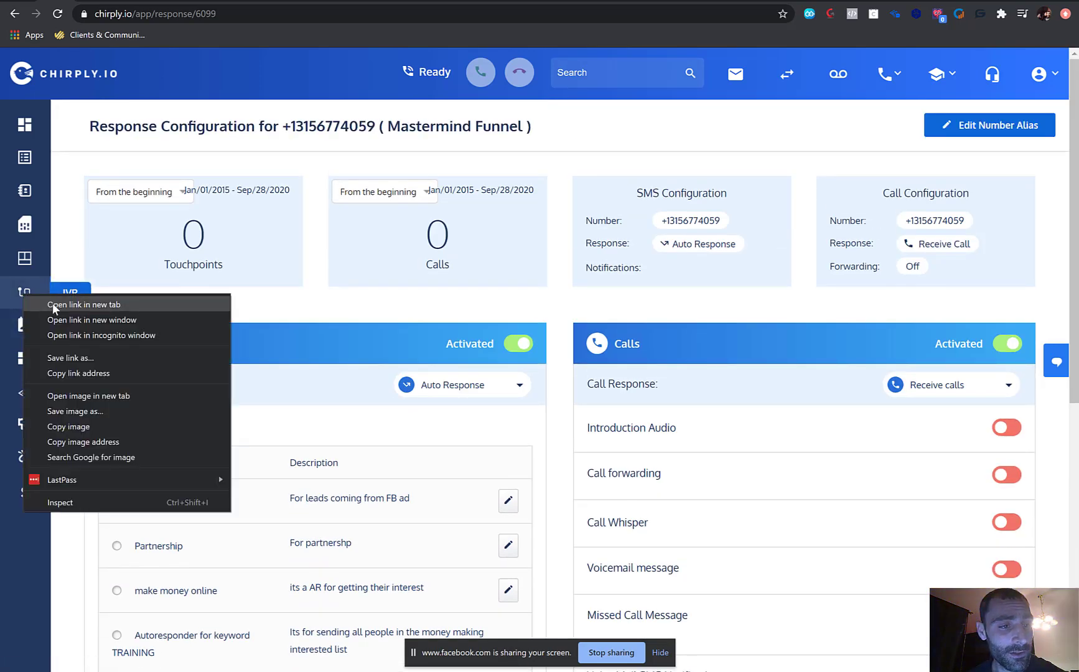
{"action": "left_click", "coordinate": [53, 304]}
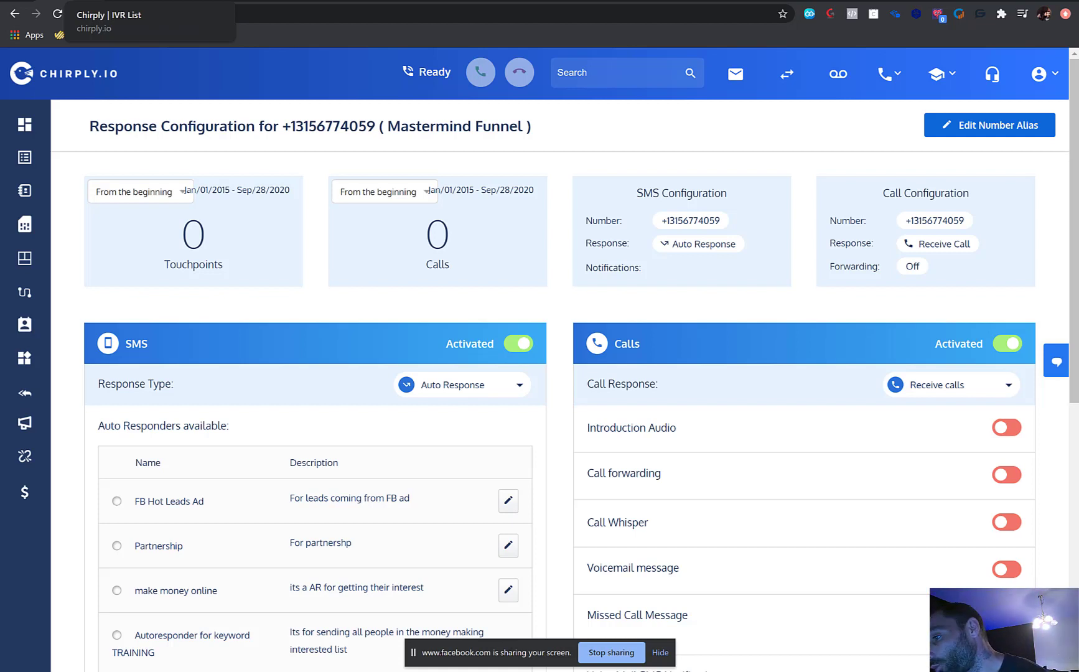
{"action": "left_click", "coordinate": [125, 1]}
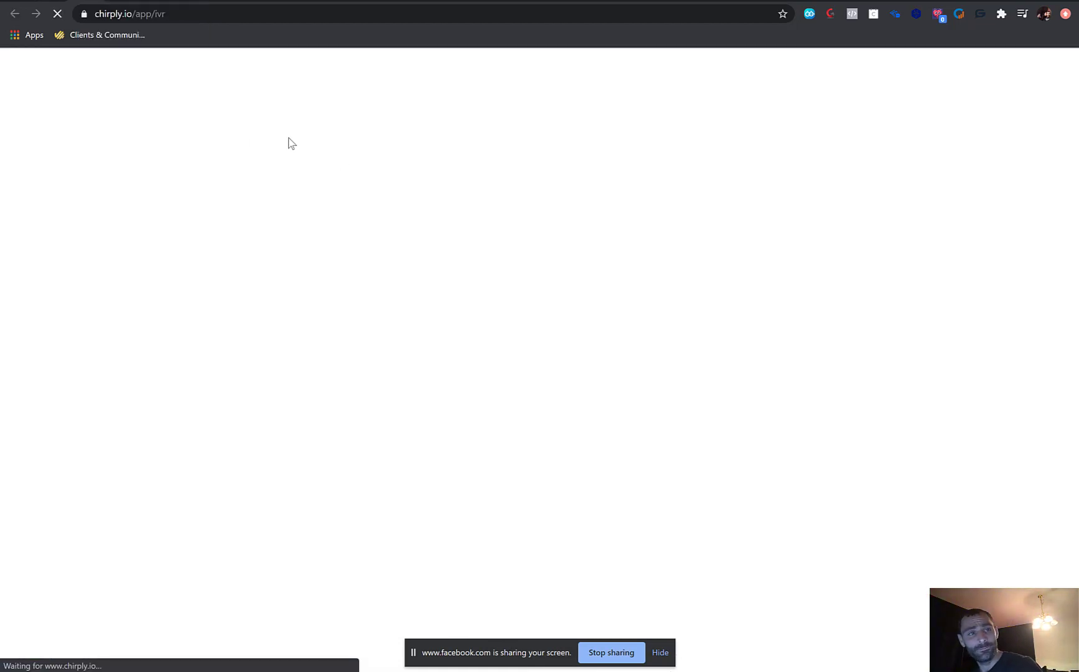
{"action": "left_click", "coordinate": [997, 136]}
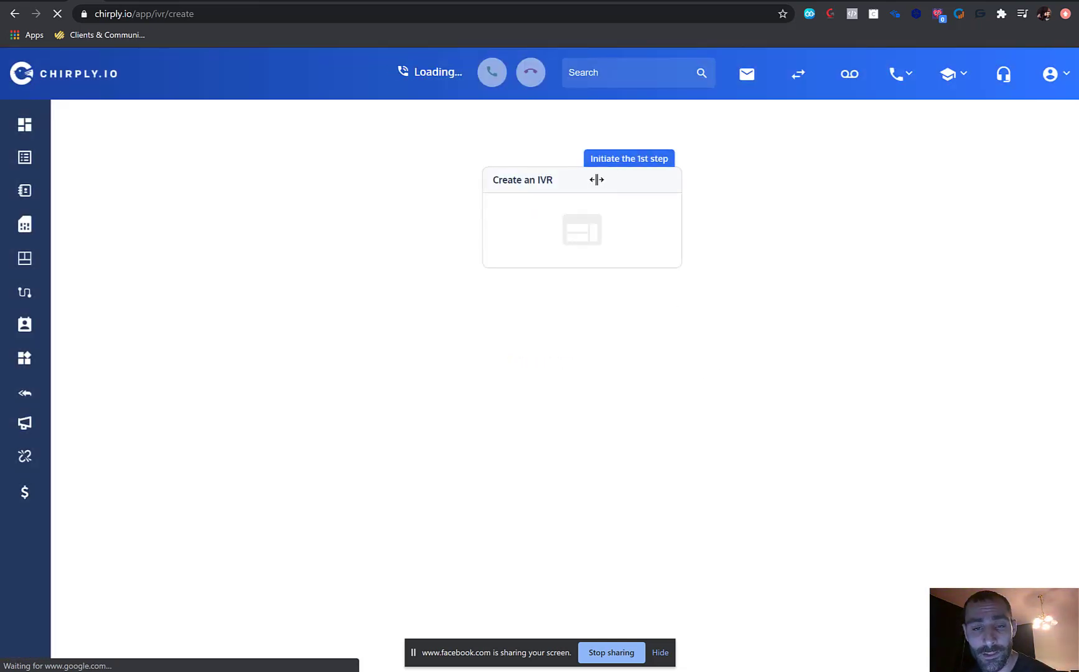
{"action": "left_click", "coordinate": [632, 159]}
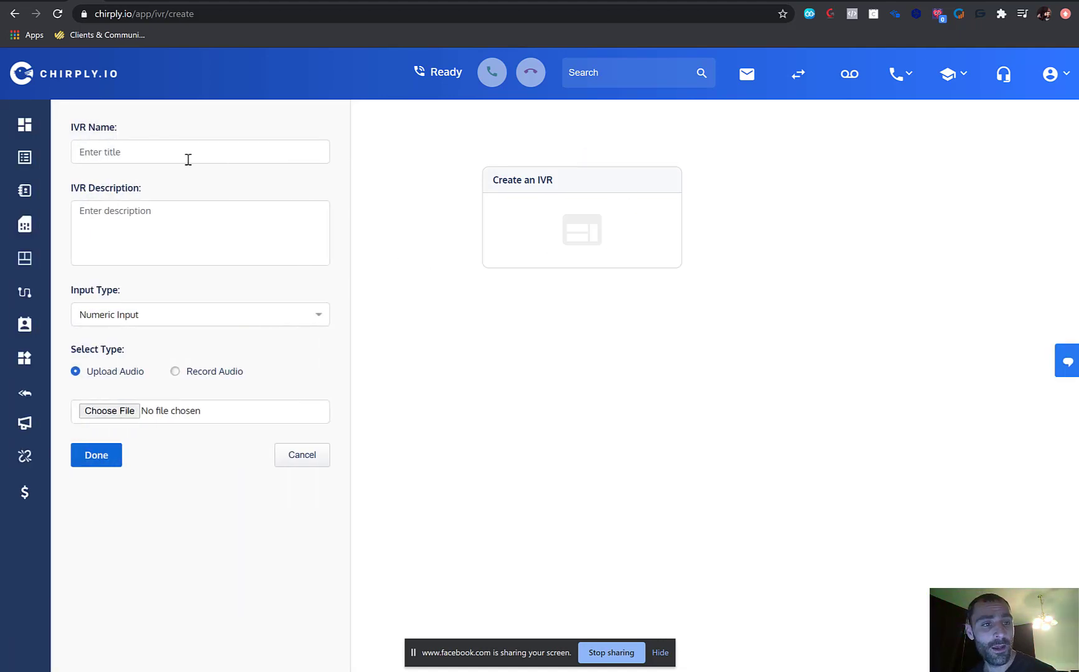
Name the IVR "Mastermind Funnel - Initial Optin" and describe it as "for when the initially optin to the funnel".
{"action": "left_click", "coordinate": [188, 160]}
{"action": "type", "text": "Mastermind Funnel"}
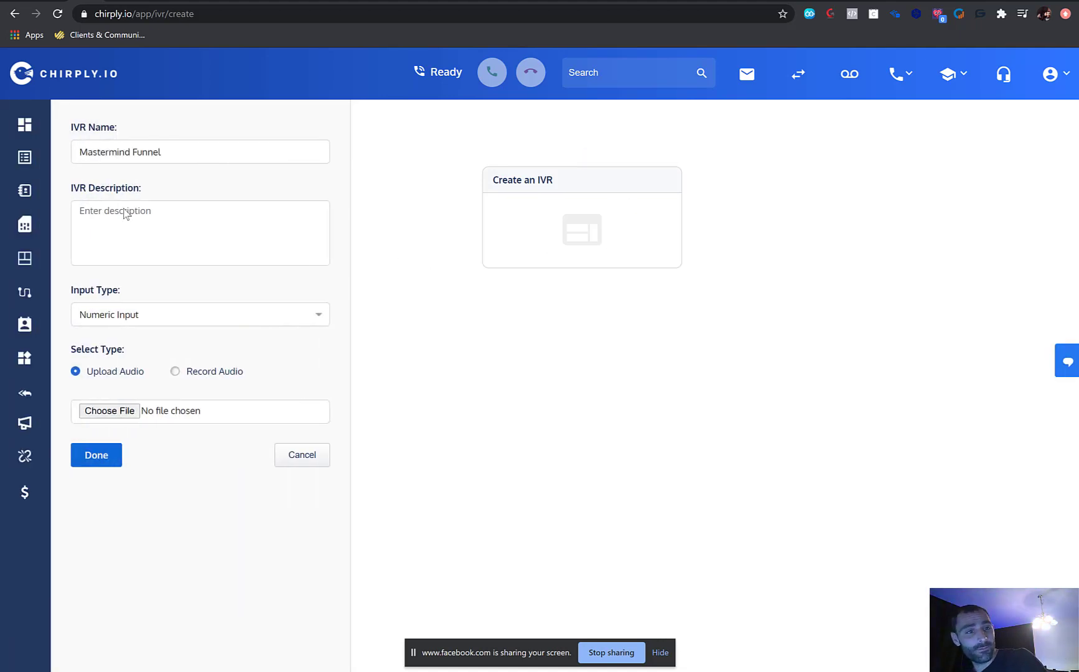
{"action": "type", "text": "P"}
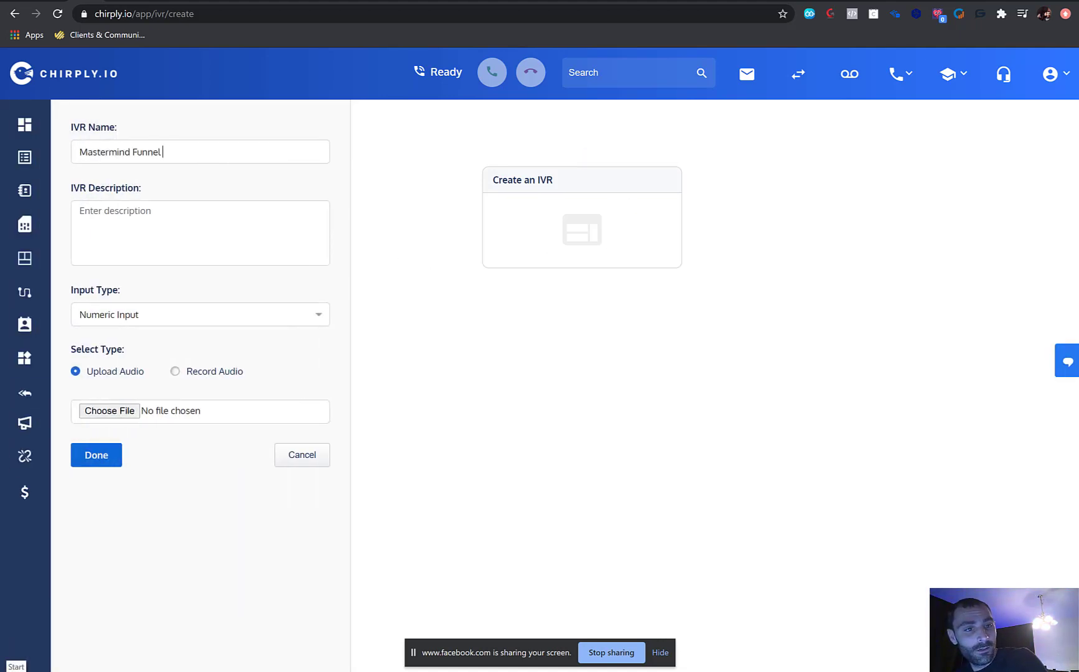
{"action": "type", "text": "- Initial Optin"}
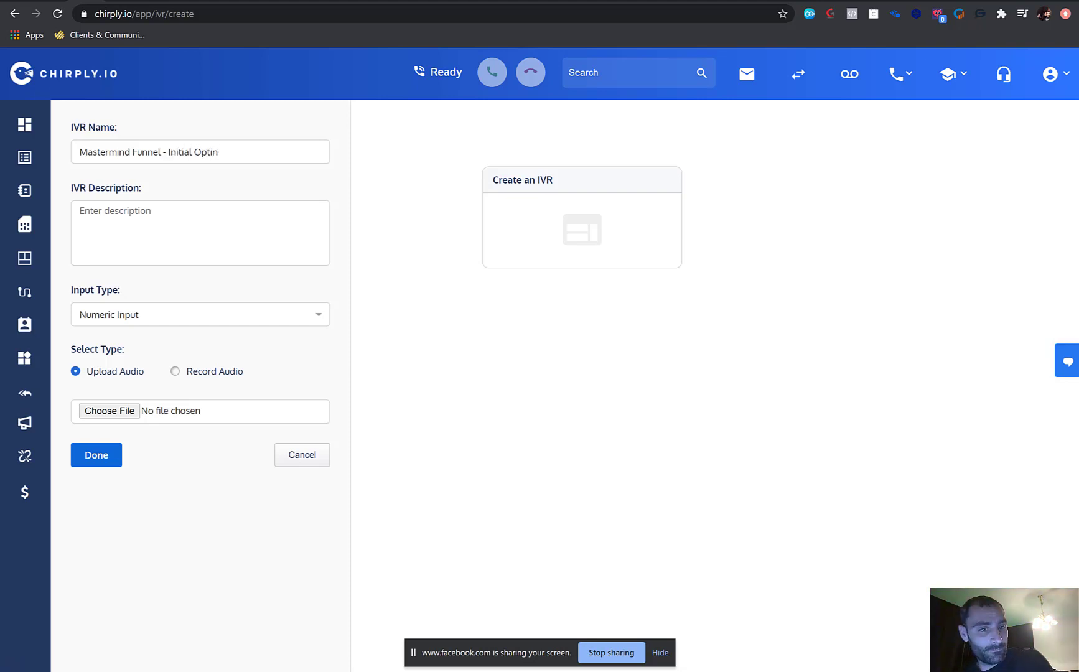
{"action": "left_click", "coordinate": [249, 233]}
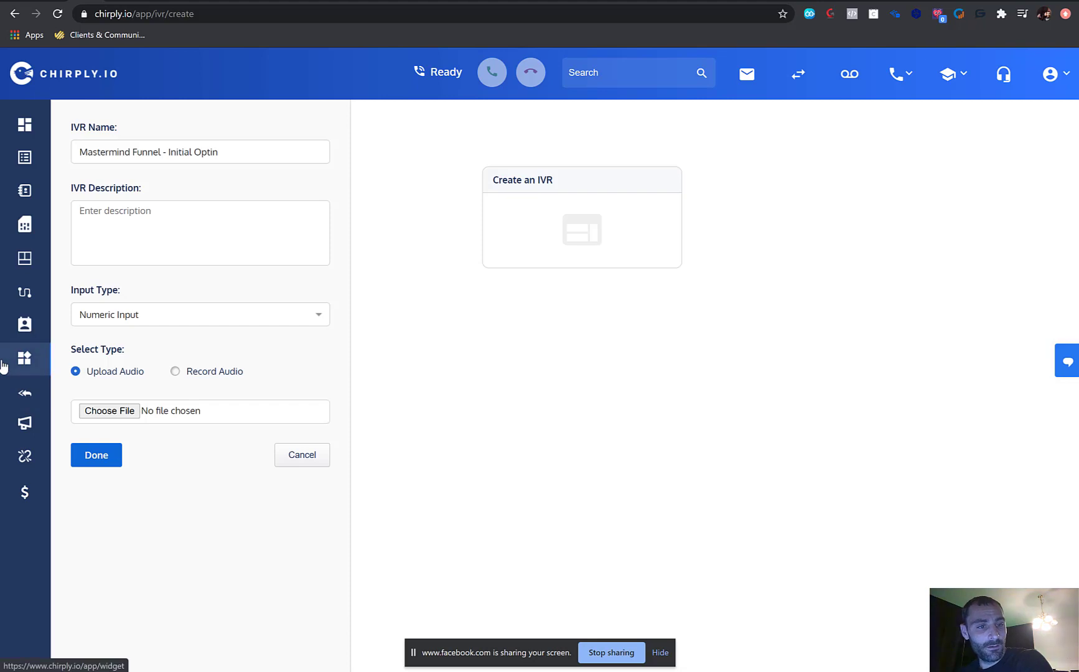
{"action": "type", "text": "f"}
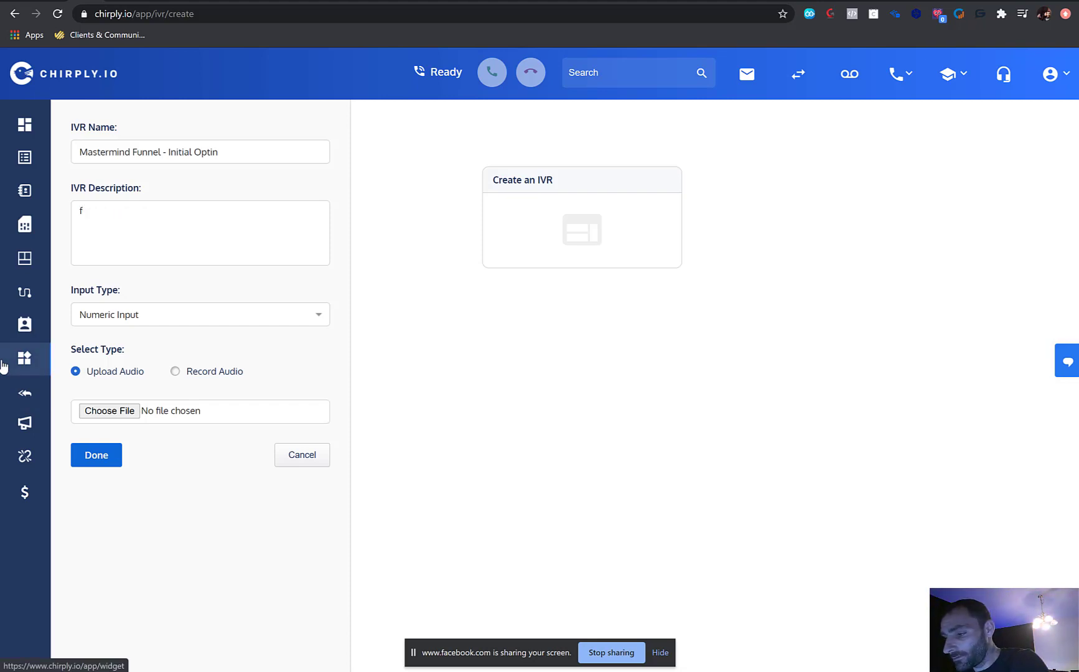
{"action": "type", "text": "or when the "}
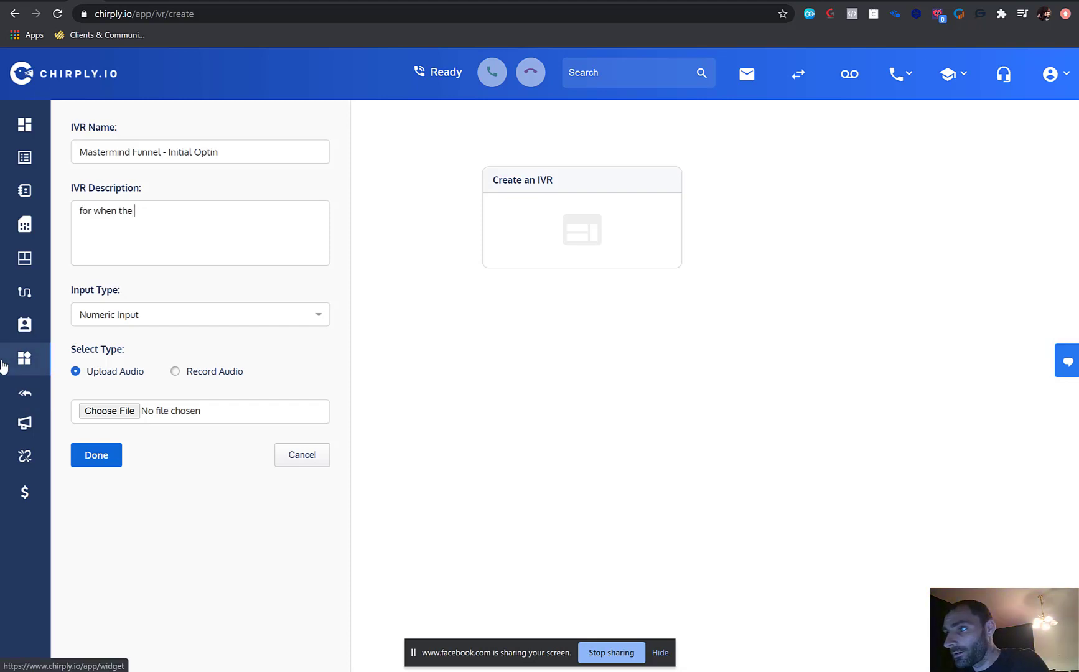
{"action": "type", "text": "initially o"}
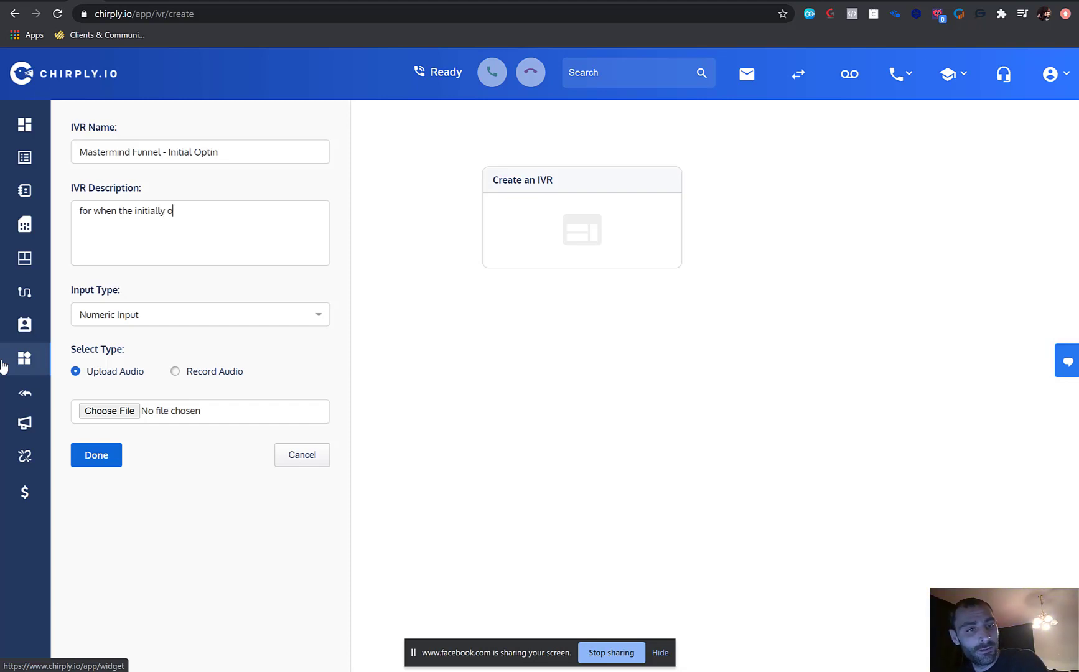
{"action": "type", "text": "ptin to the funnel"}
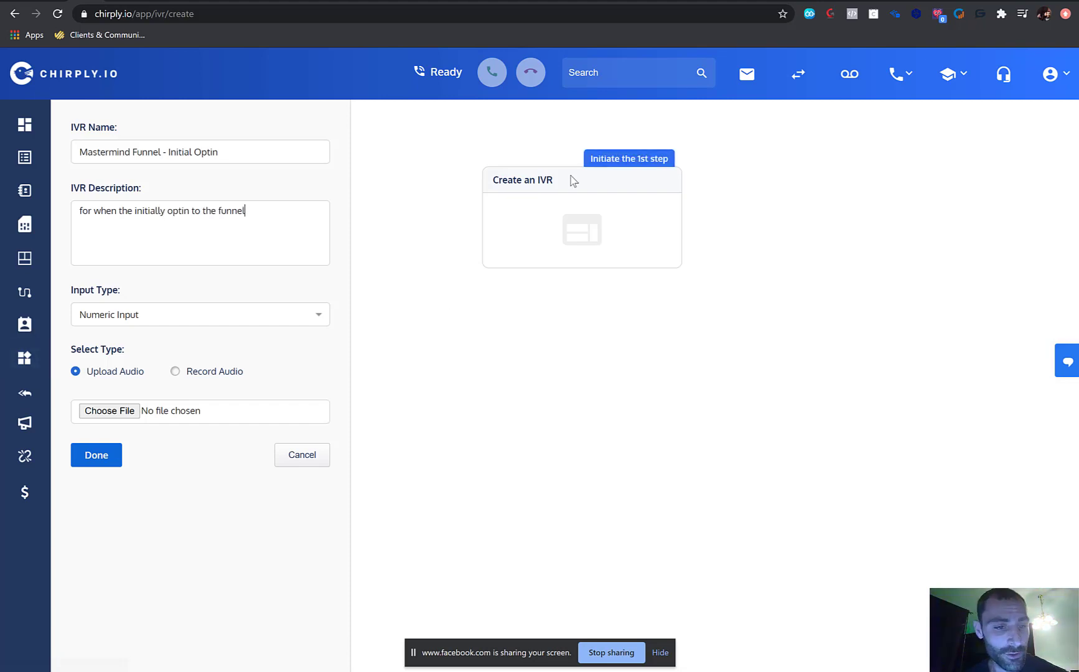
Set the IVR's audio to be recorded directly and record a first greeting of about 13 seconds.
{"action": "left_click", "coordinate": [175, 372]}
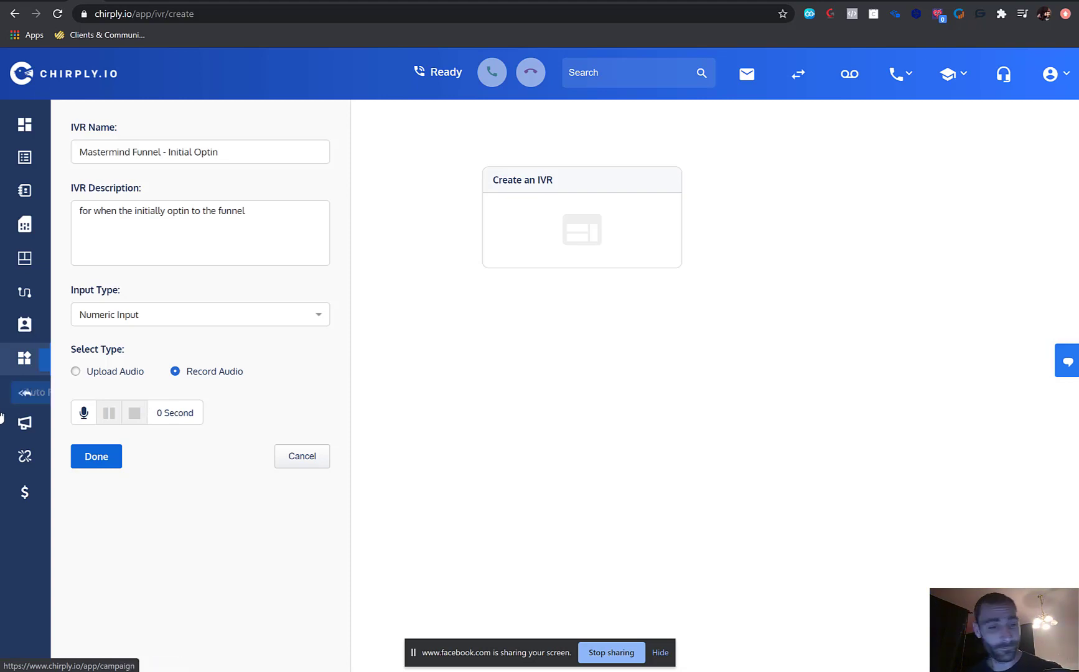
{"action": "left_click", "coordinate": [85, 417]}
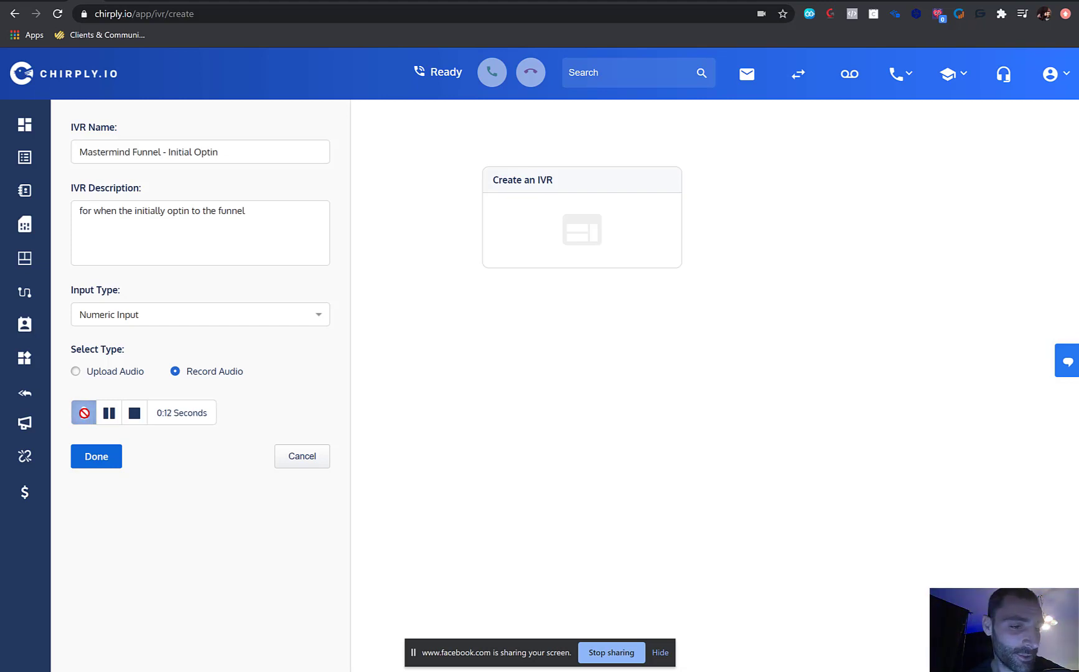
{"action": "left_click", "coordinate": [135, 415]}
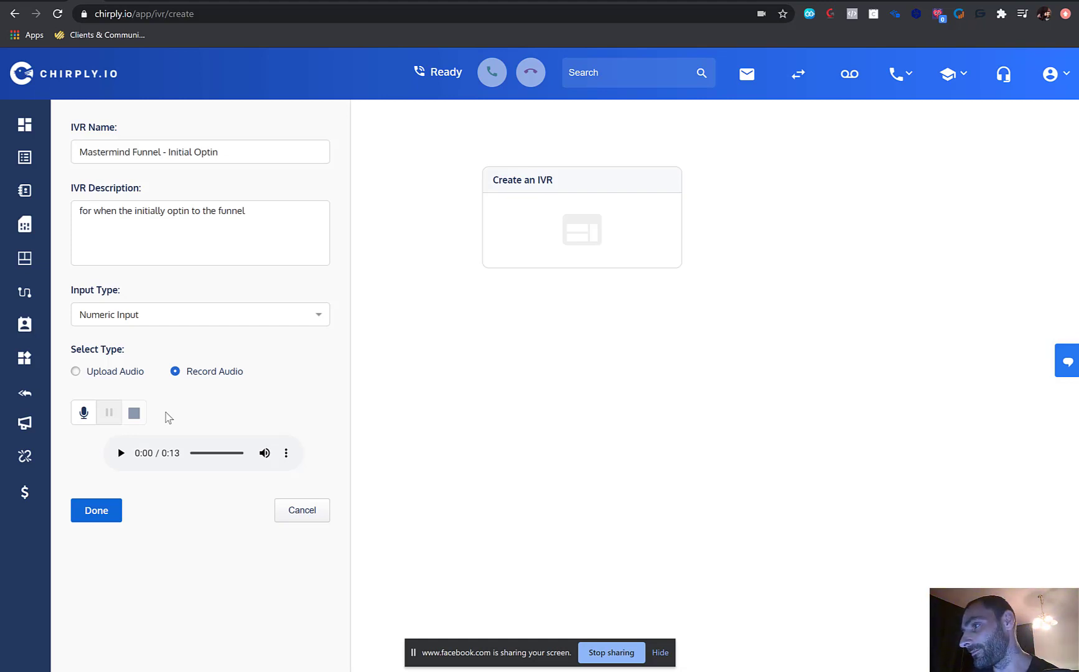
Review the mastermind funnel's "Get the full video" opt-in page, including its intro video, and return to the IVR being created.
{"action": "left_click", "coordinate": [117, 2]}
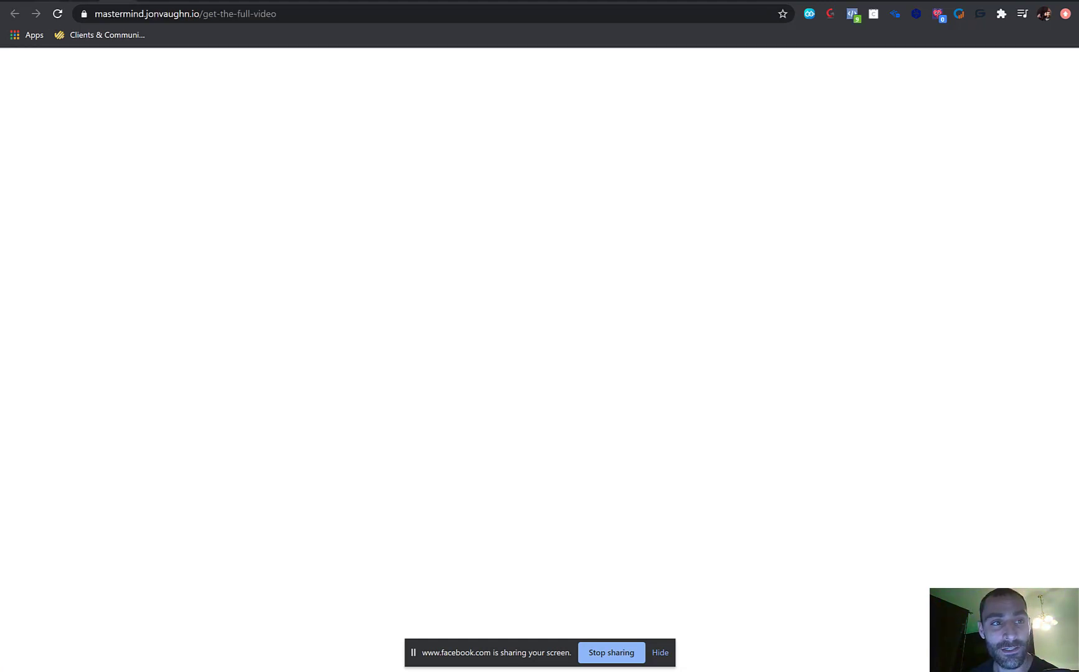
{"action": "left_click", "coordinate": [169, 201]}
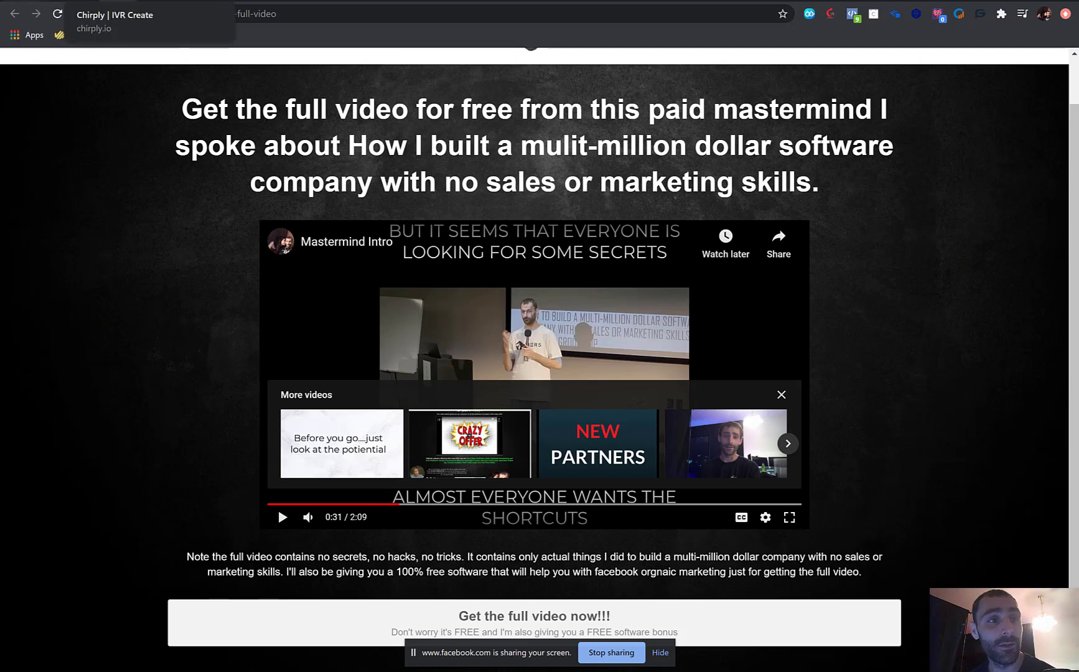
{"action": "left_click_drag", "start_coordinate": [84, 2], "coordinate": [1071, 222]}
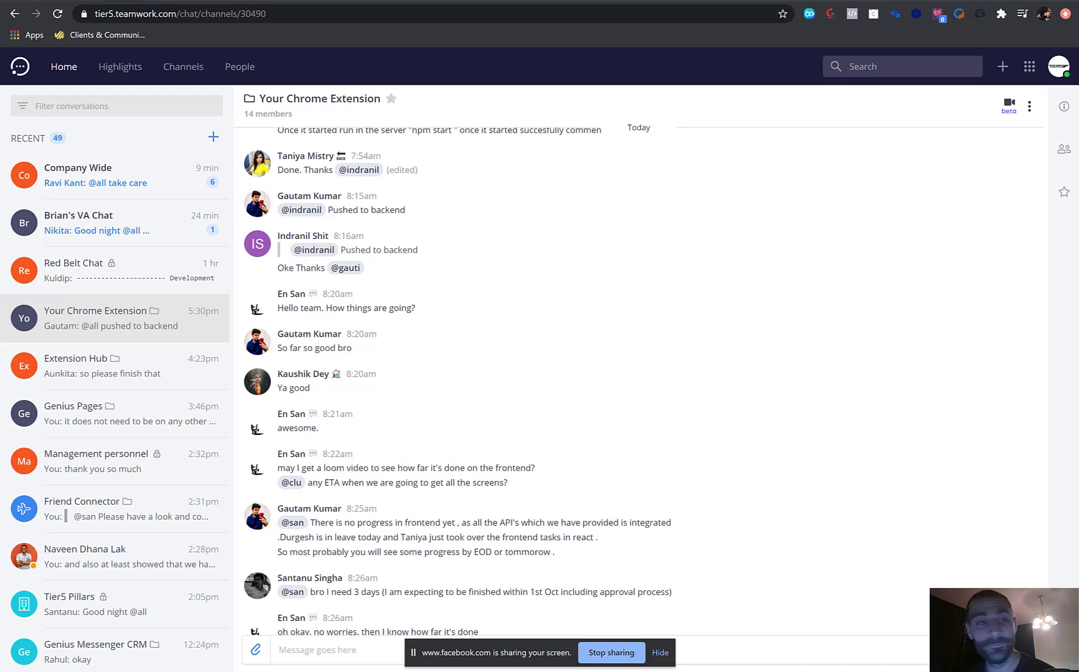
{"action": "key", "text": "ctrl+Tab"}
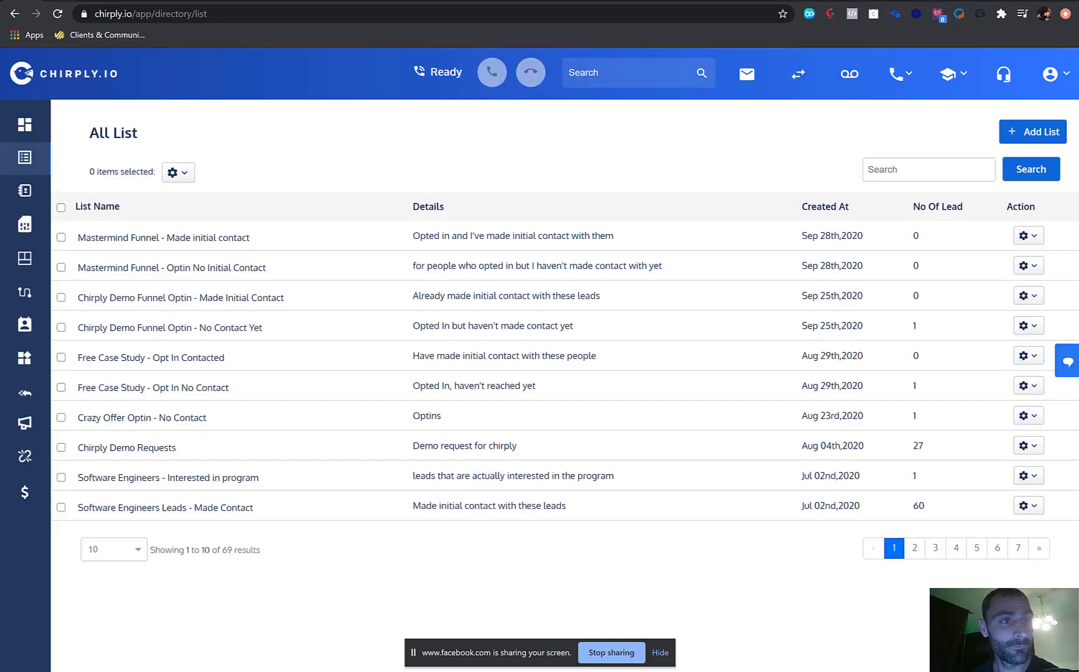
{"action": "key", "text": "ctrl+Tab"}
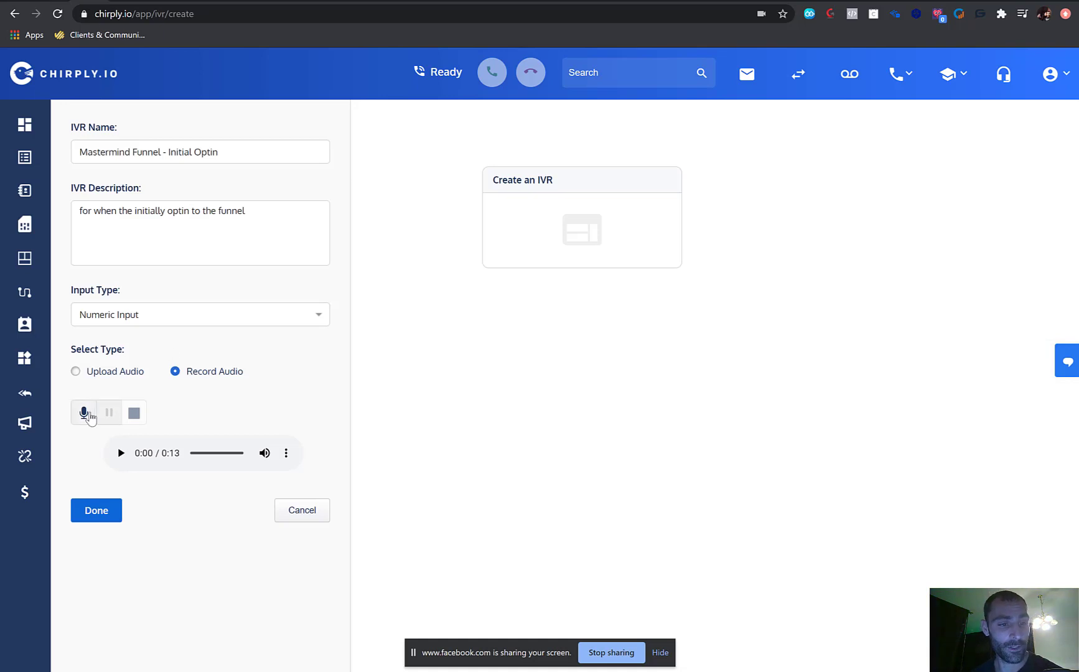
Re-record the IVR greeting at about 24 seconds and save the IVR's first step.
{"action": "left_click", "coordinate": [86, 413]}
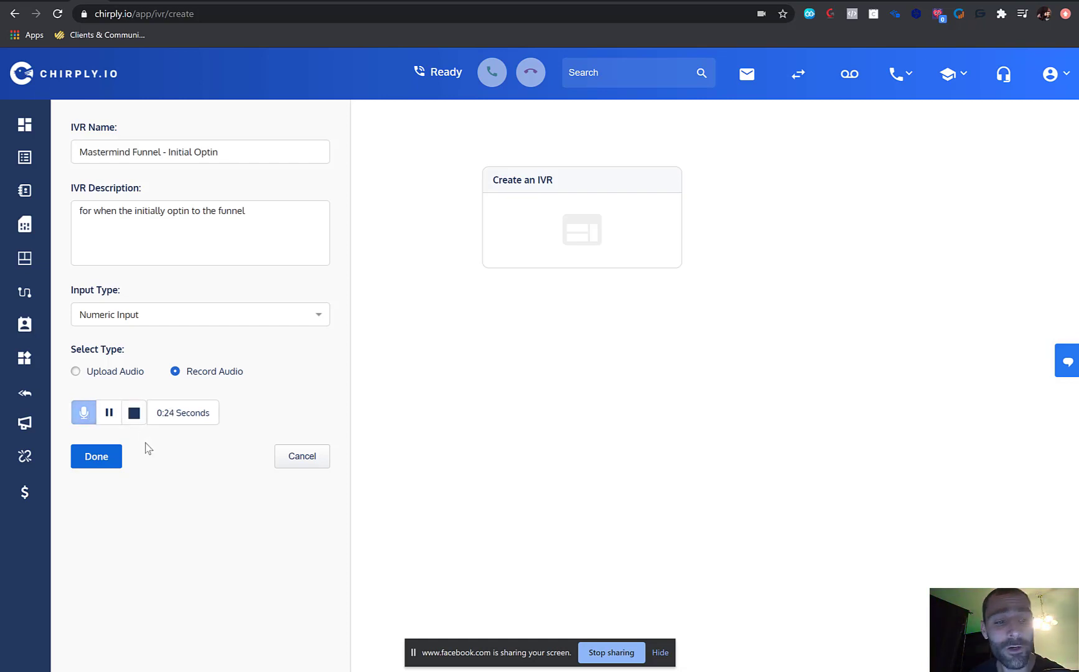
{"action": "left_click", "coordinate": [134, 413]}
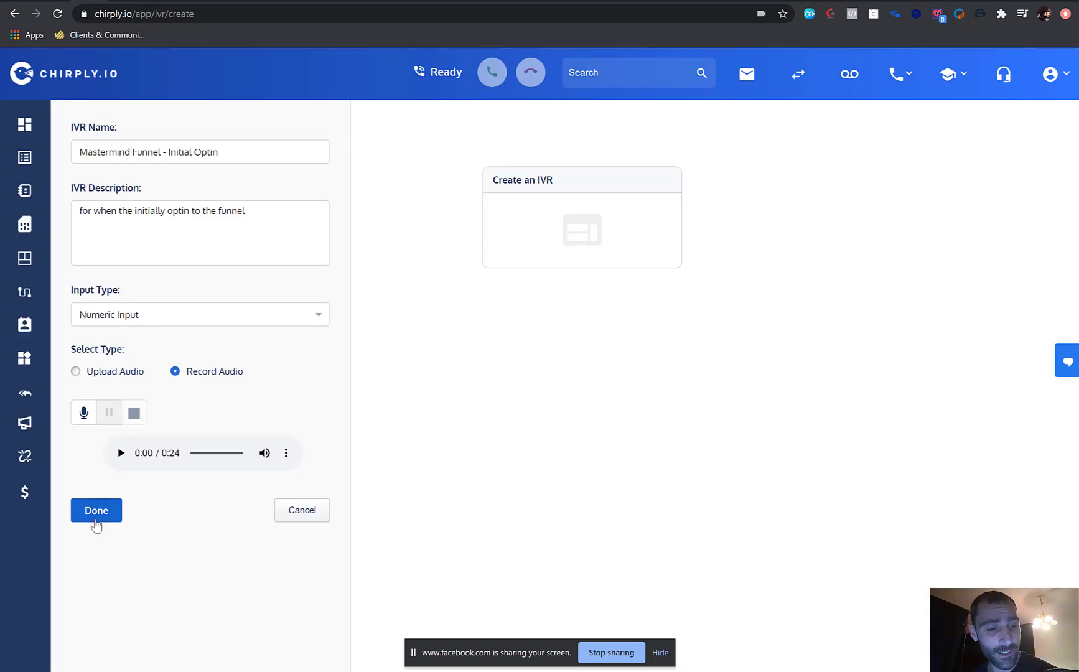
{"action": "left_click", "coordinate": [97, 511]}
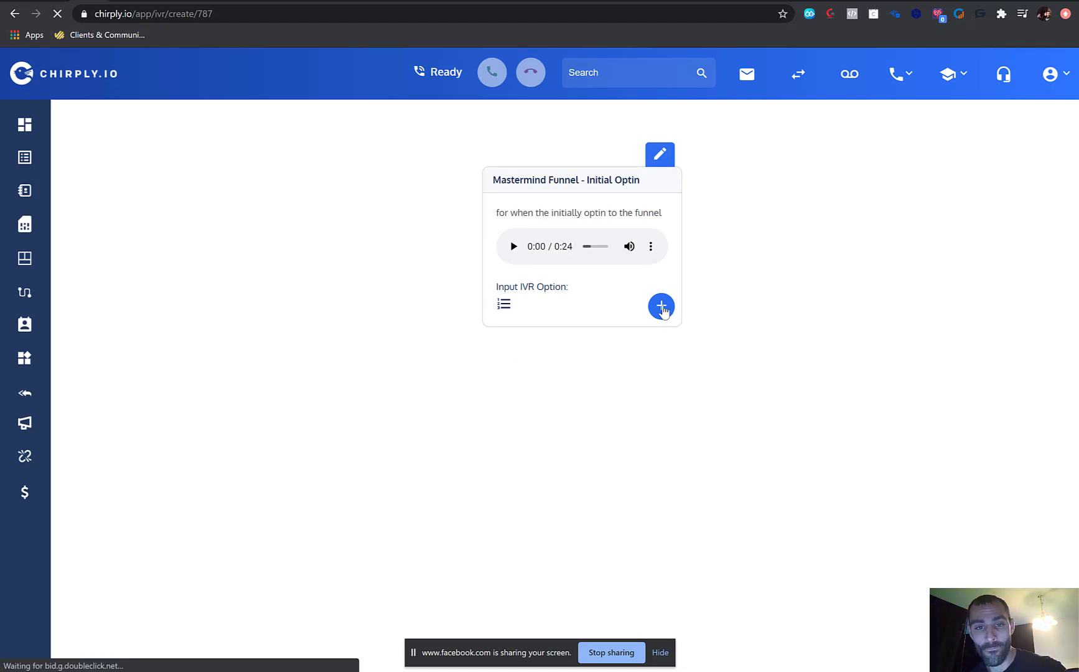
Add an IVR option for input number 2 and record an audio response of about 9 seconds for it.
{"action": "left_click", "coordinate": [662, 306]}
{"action": "left_click", "coordinate": [155, 148]}
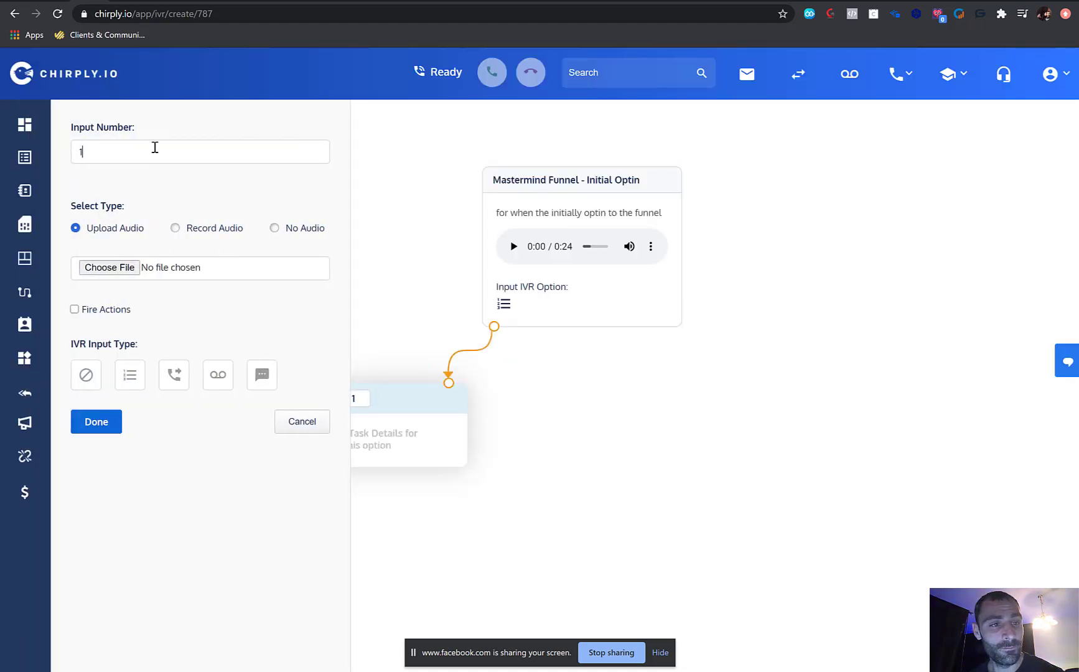
{"action": "double_click", "coordinate": [156, 147]}
{"action": "type", "text": "2"}
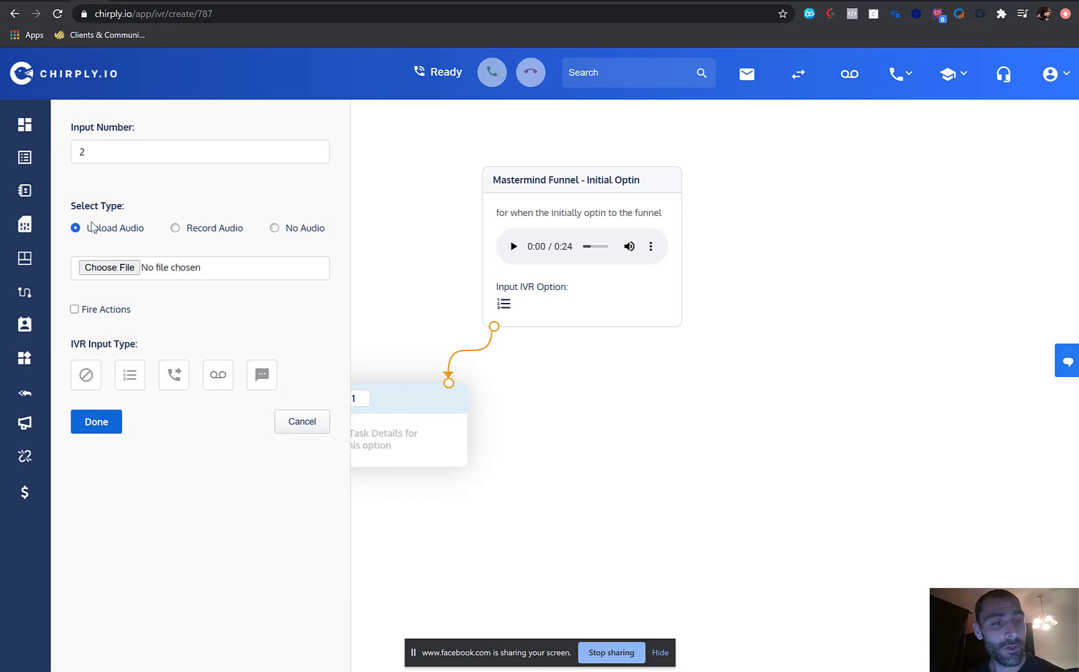
{"action": "left_click", "coordinate": [177, 228]}
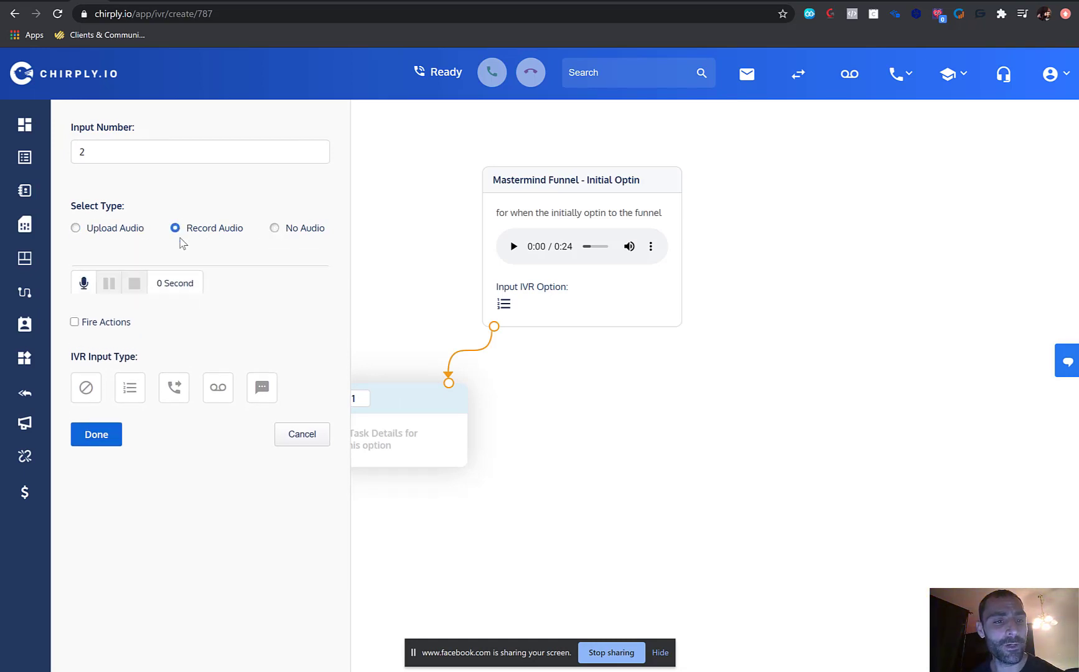
{"action": "left_click", "coordinate": [84, 270]}
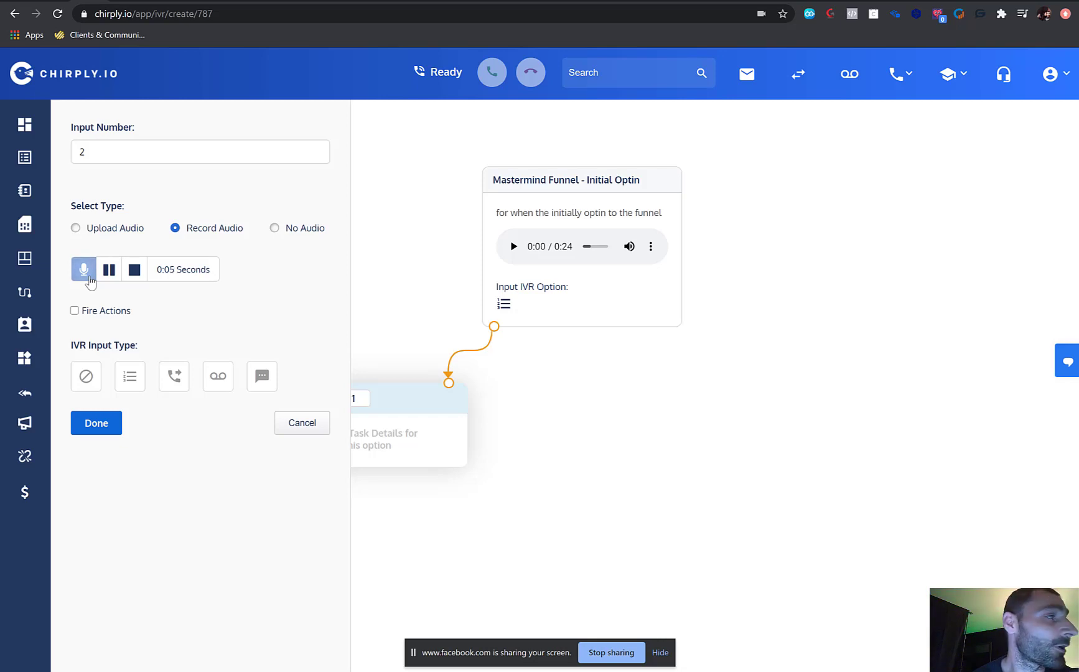
{"action": "left_click", "coordinate": [135, 272]}
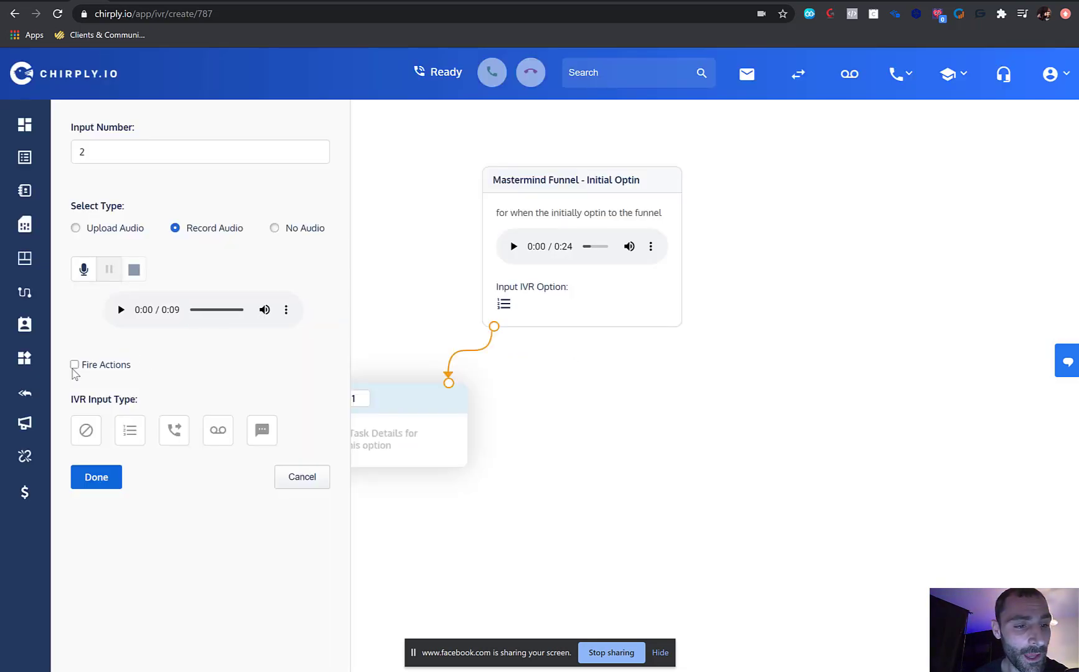
Enable the Delete fire action for option 2, choose the crossed-circle IVR input type, and save the option.
{"action": "left_click", "coordinate": [74, 365]}
{"action": "scroll", "coordinate": [188, 373], "scroll_direction": "down", "scroll_amount": 3}
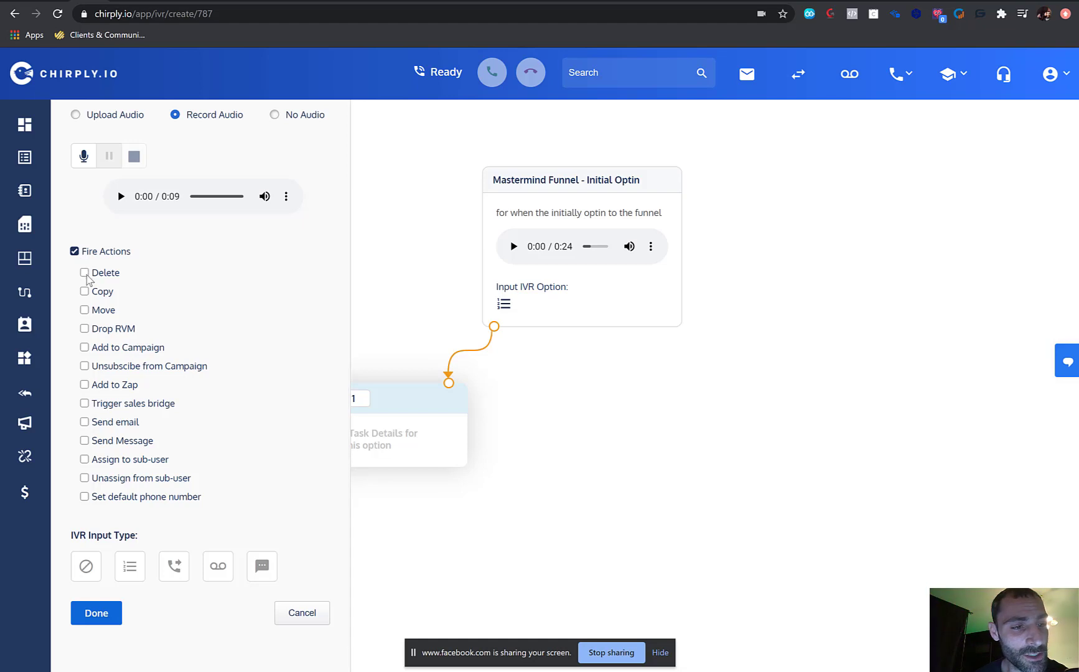
{"action": "left_click", "coordinate": [85, 274]}
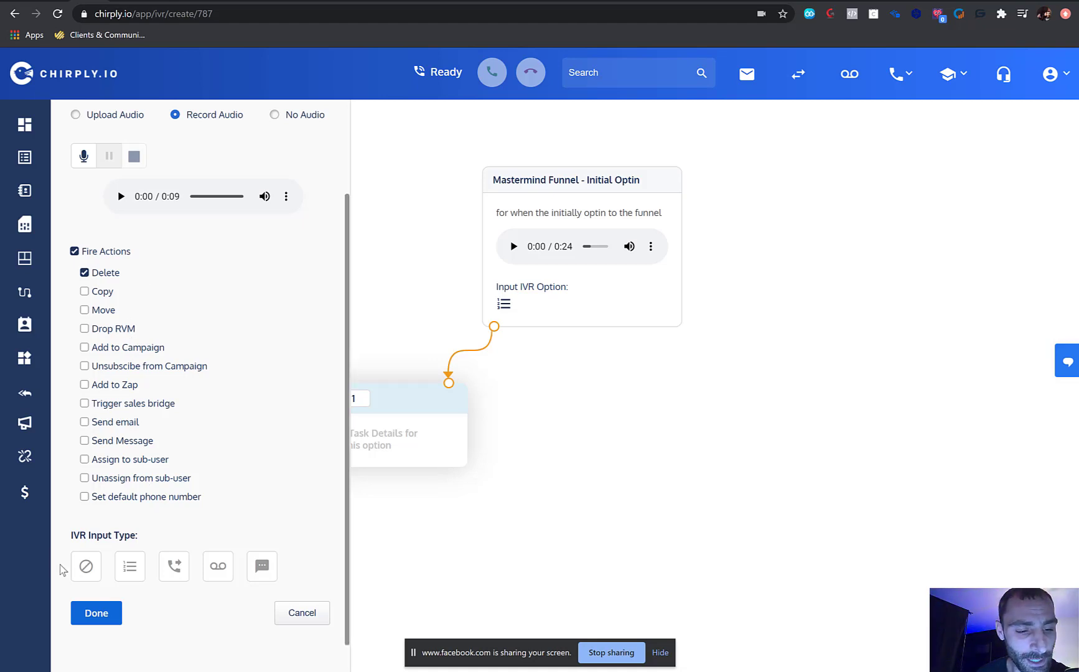
{"action": "left_click", "coordinate": [93, 566]}
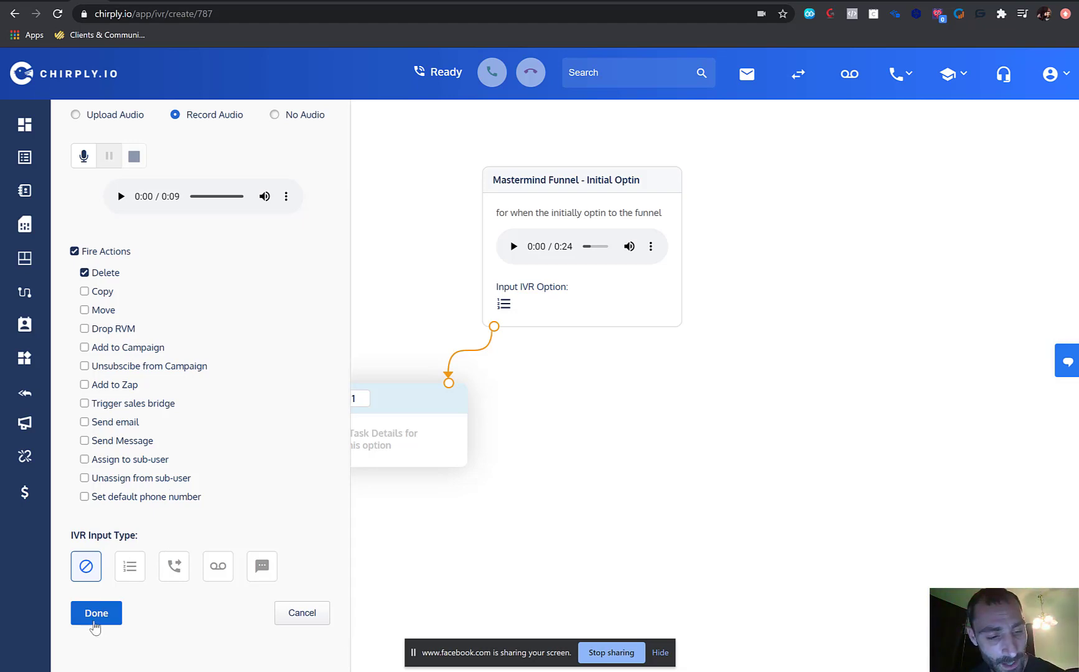
{"action": "left_click", "coordinate": [95, 615]}
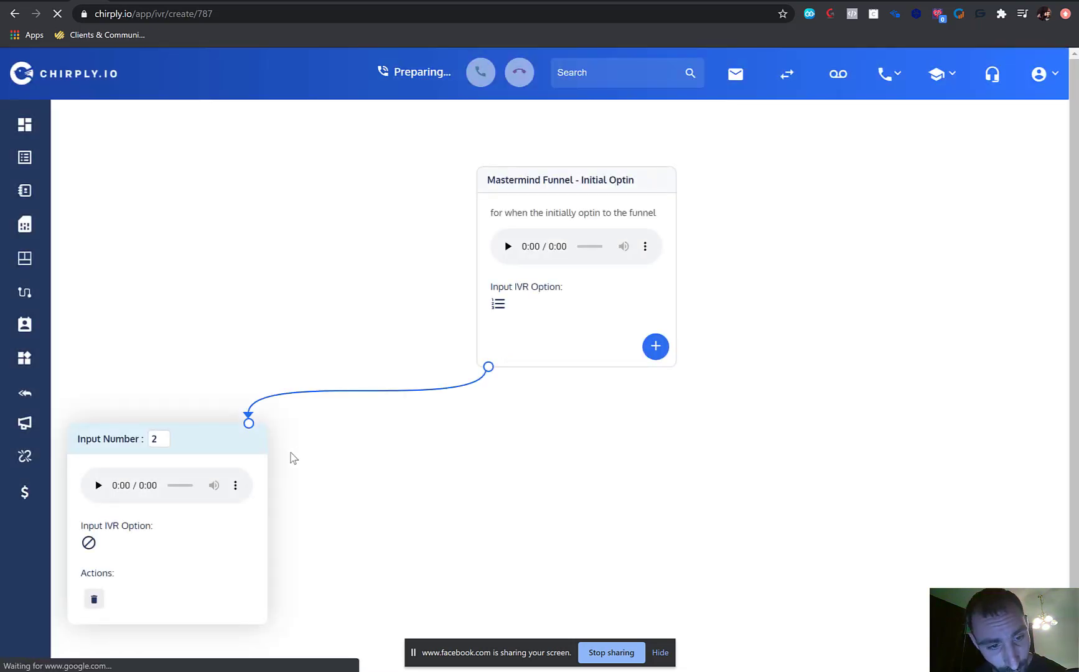
Move the input number 2 card so it sits beneath the "Mastermind Funnel - Initial Optin" card.
{"action": "left_click_drag", "start_coordinate": [199, 438], "coordinate": [725, 439]}
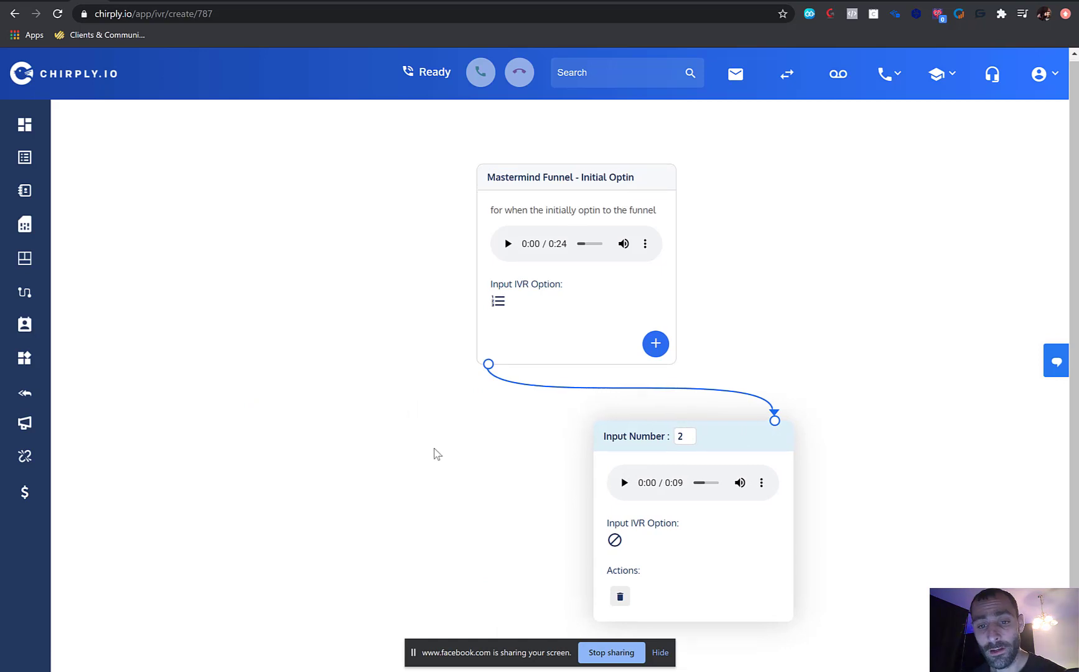
{"action": "scroll", "coordinate": [437, 454], "scroll_direction": "down", "scroll_amount": 1}
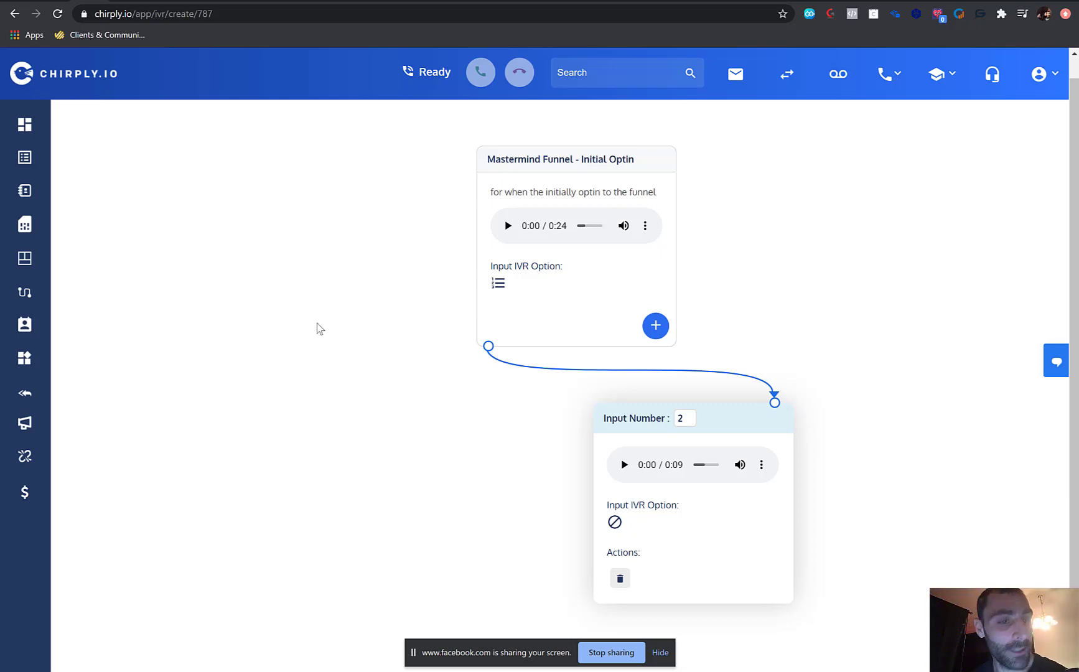
{"action": "scroll", "coordinate": [316, 319], "scroll_direction": "up", "scroll_amount": 1}
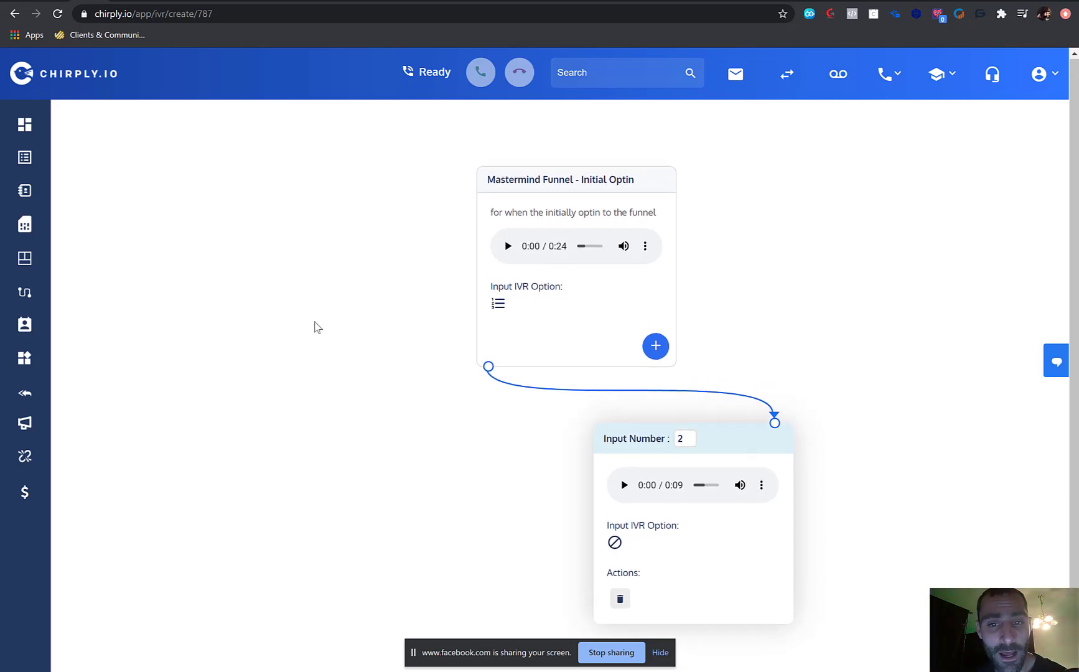
{"action": "scroll", "coordinate": [315, 321], "scroll_direction": "down", "scroll_amount": 1}
Switch to Zapier, leave the "Chirply demo funnel" Zap, and start a new Zap.
{"action": "left_click", "coordinate": [296, 4]}
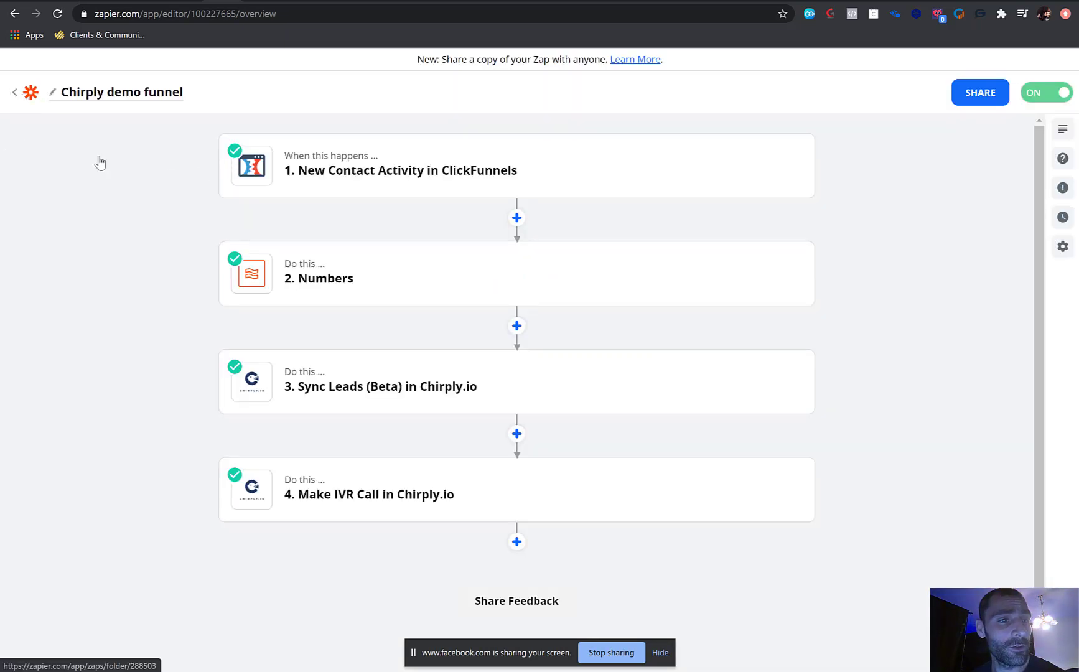
{"action": "left_click", "coordinate": [100, 163]}
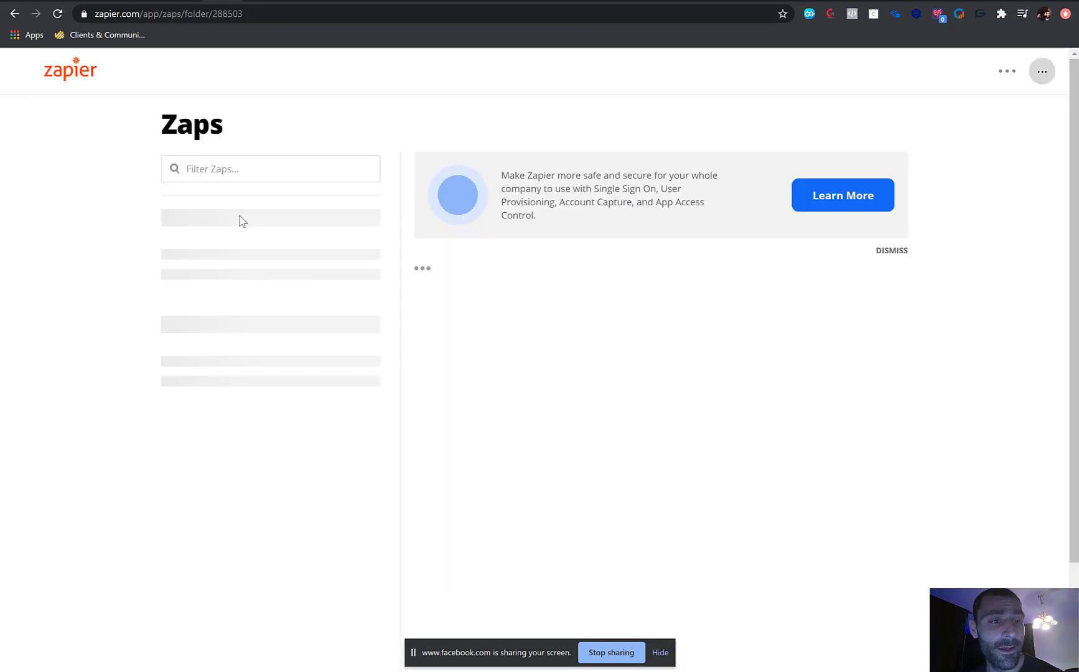
{"action": "left_click", "coordinate": [83, 219]}
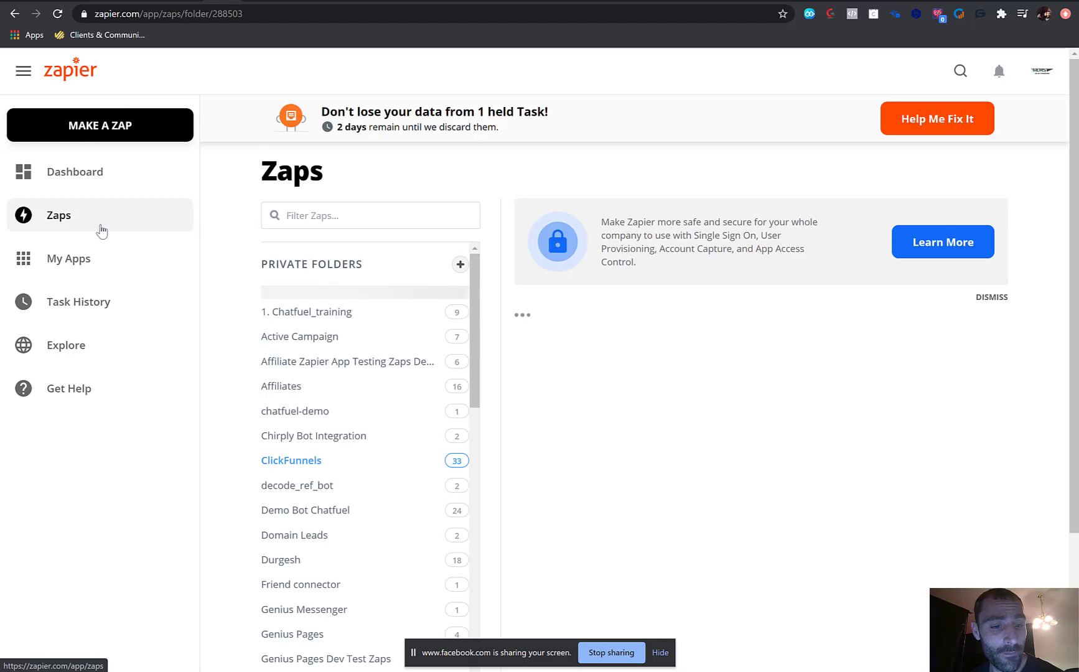
{"action": "left_click", "coordinate": [98, 127]}
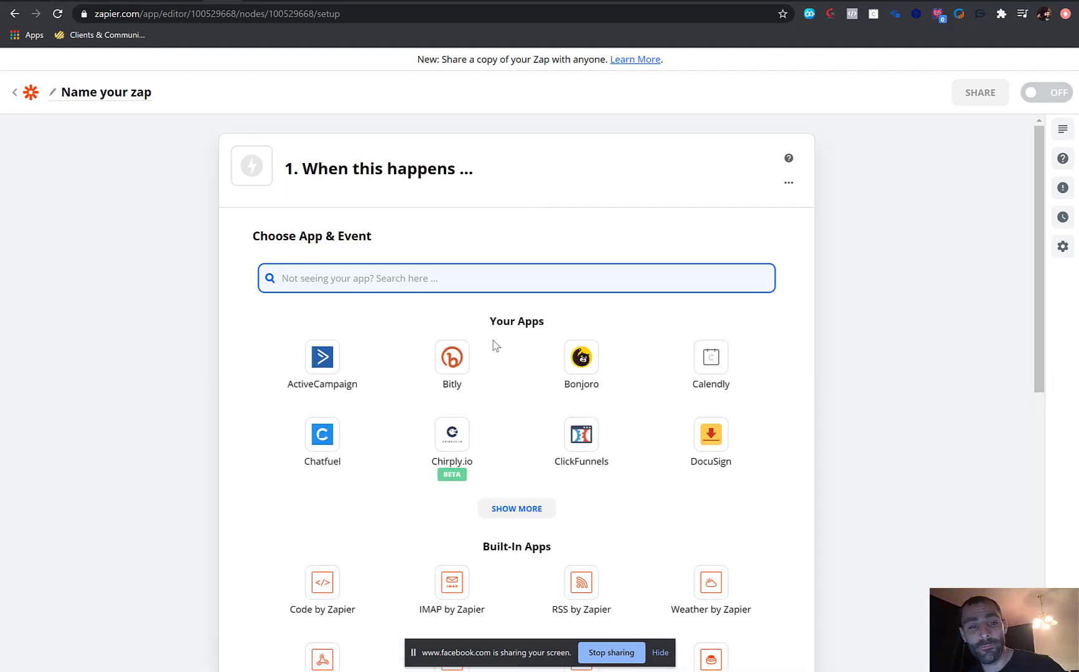
Set the Zap's trigger to ClickFunnels with the New Contact Activity event.
{"action": "type", "text": "click"}
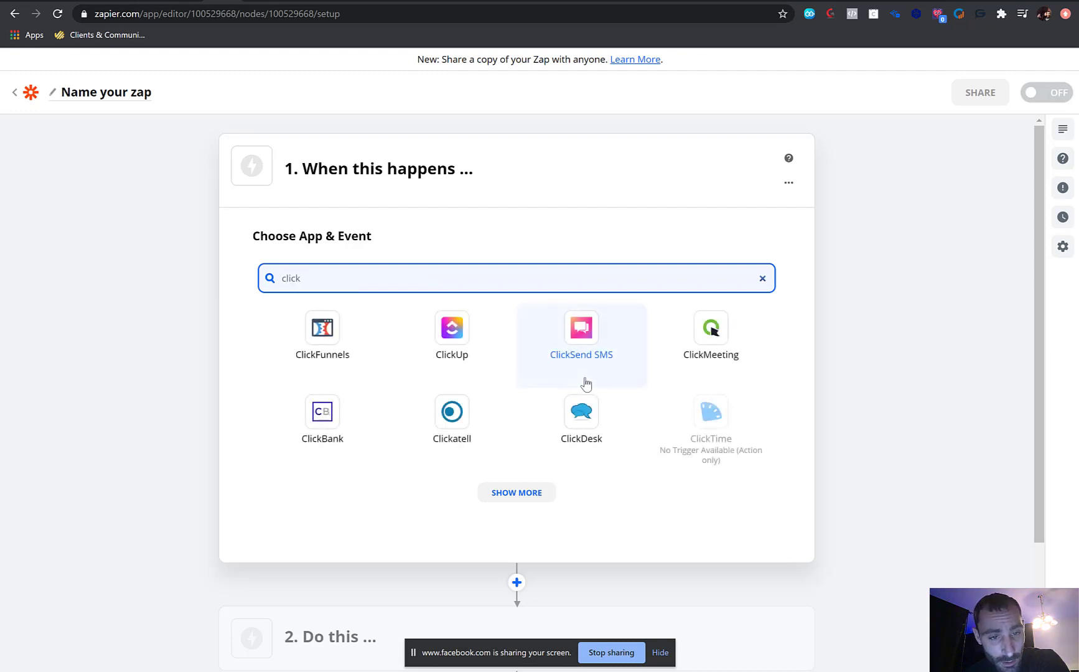
{"action": "left_click", "coordinate": [328, 341]}
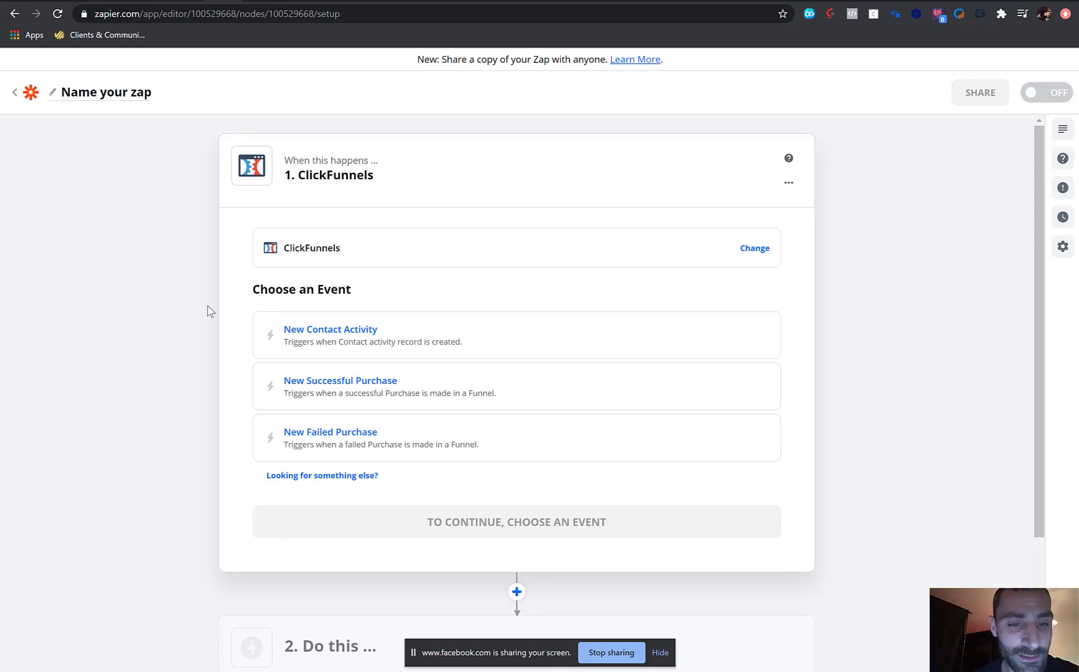
{"action": "left_click", "coordinate": [332, 329]}
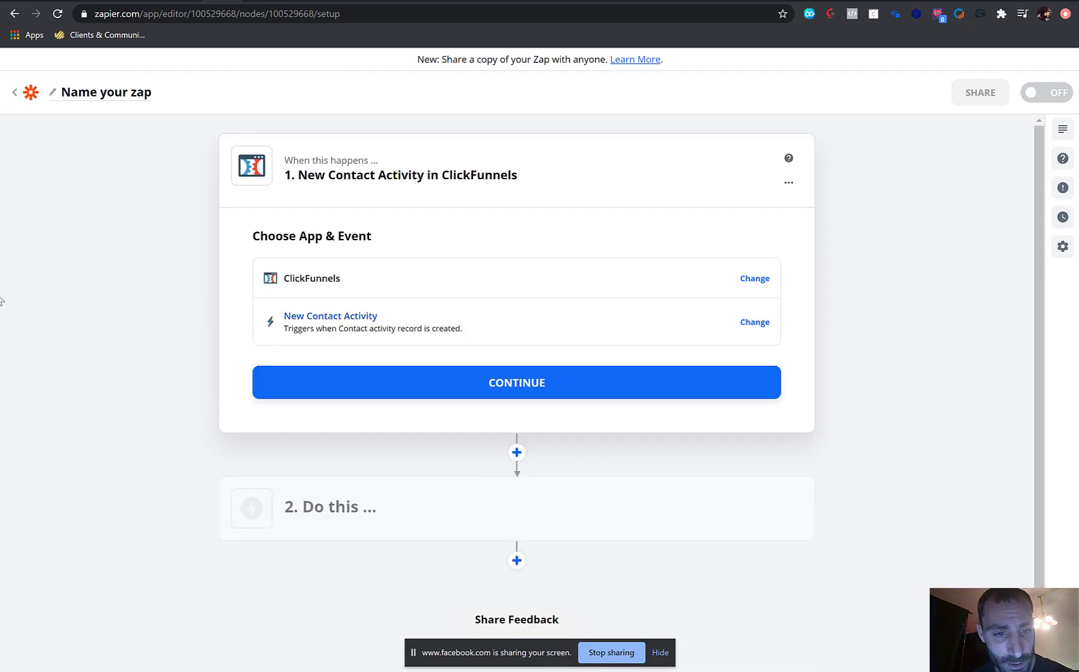
{"action": "left_click", "coordinate": [510, 390]}
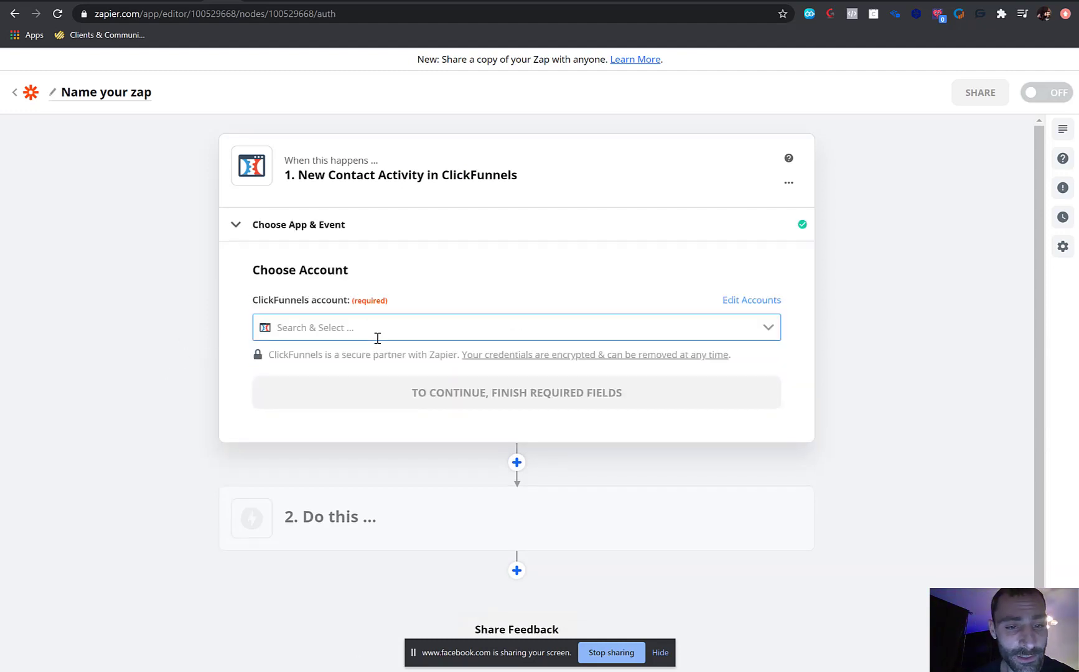
Connect the trigger to the ClickFunnels #5 account, continue, and open the choices for the Funnel field.
{"action": "left_click", "coordinate": [374, 327]}
{"action": "scroll", "coordinate": [364, 402], "scroll_direction": "down", "scroll_amount": 6}
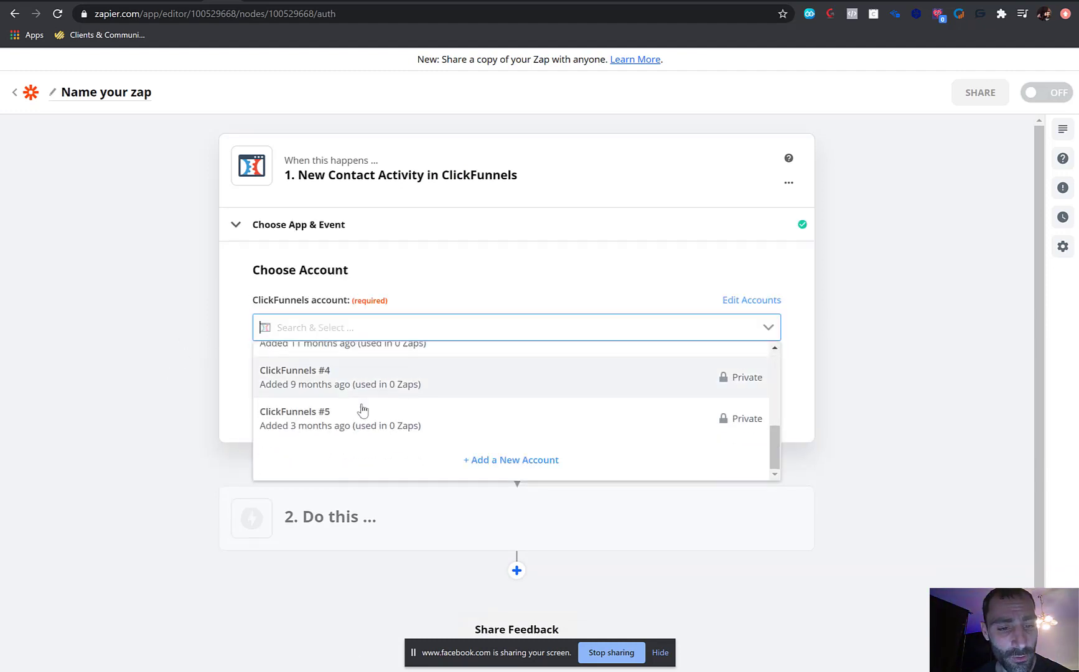
{"action": "left_click", "coordinate": [339, 391]}
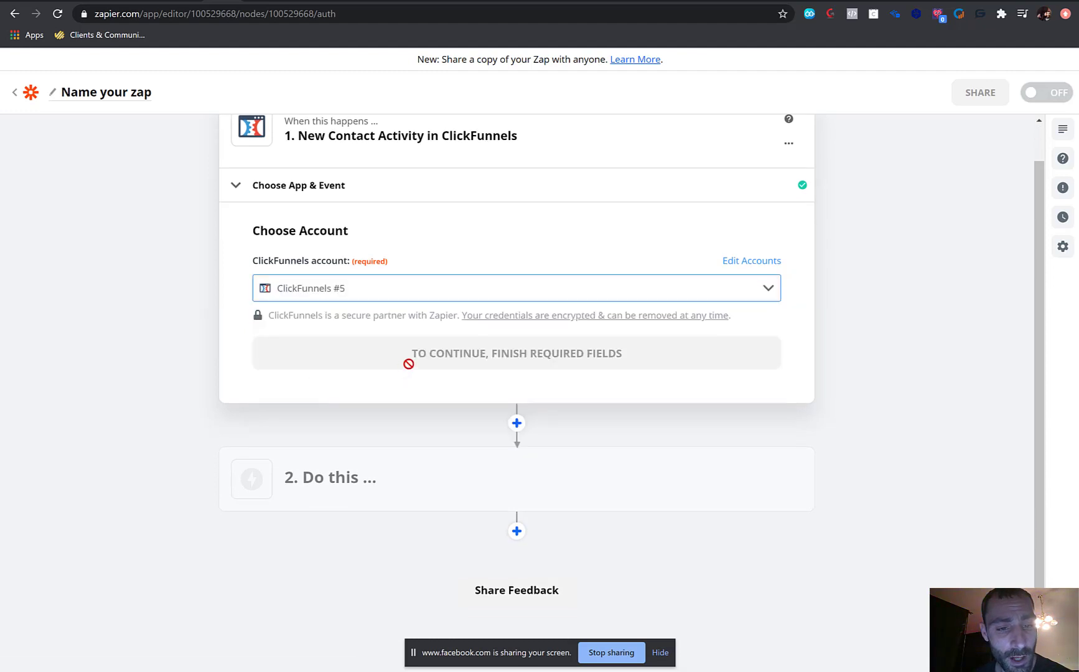
{"action": "left_click", "coordinate": [439, 362]}
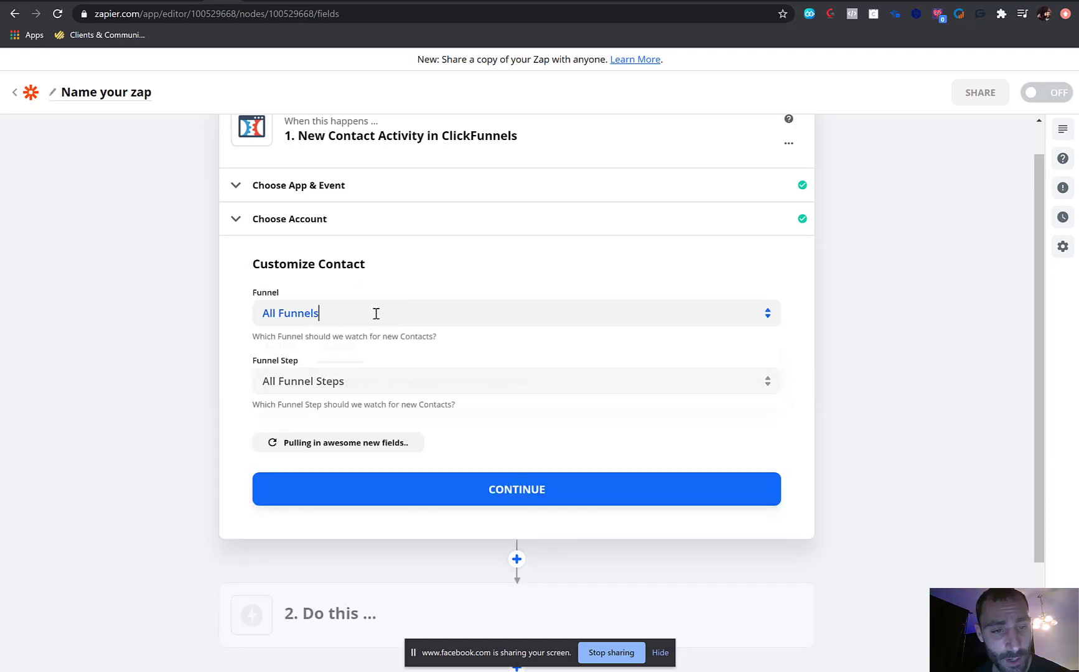
{"action": "left_click", "coordinate": [376, 313]}
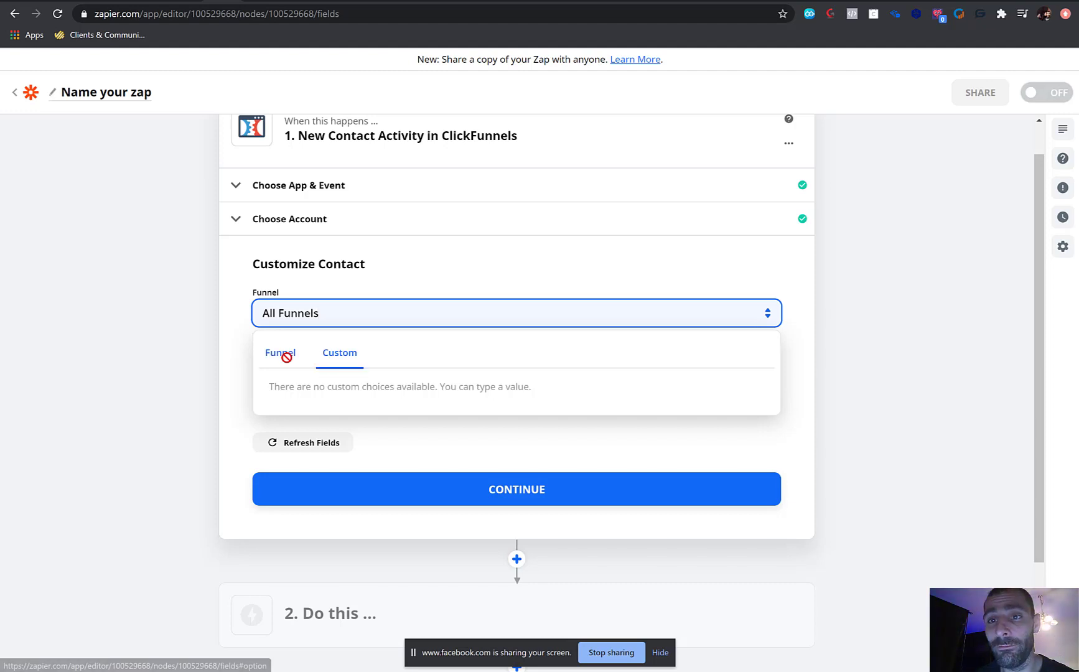
Switch to the Tier5 partner site, open its training videos, and expand the Zapier Training section to view its lessons.
{"action": "left_click", "coordinate": [785, 1]}
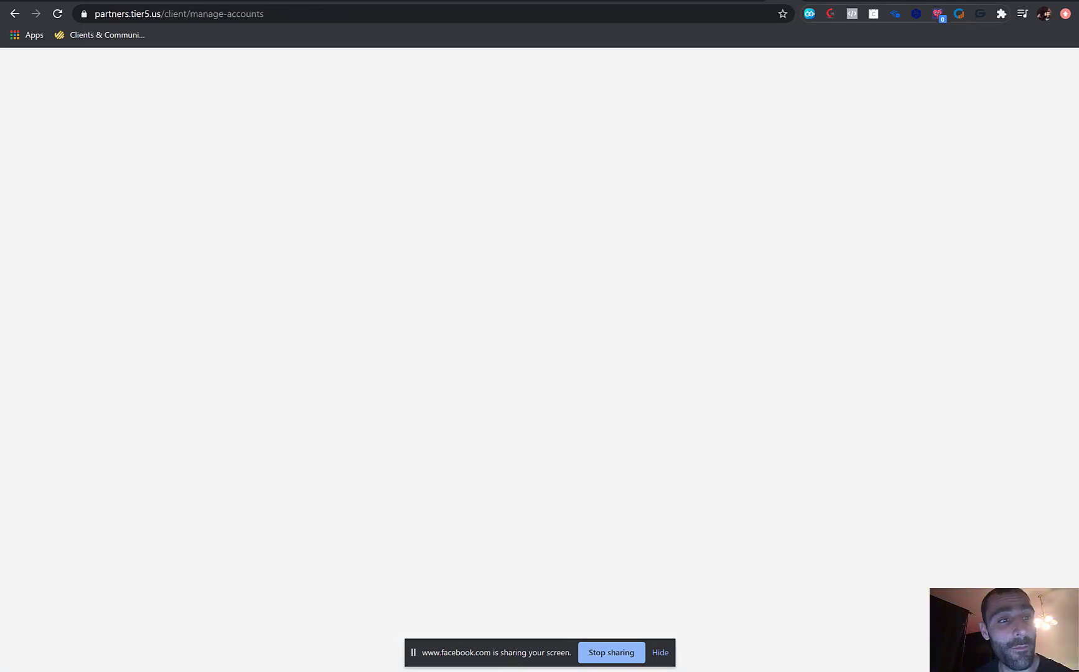
{"action": "scroll", "coordinate": [732, 203], "scroll_direction": "up", "scroll_amount": 8}
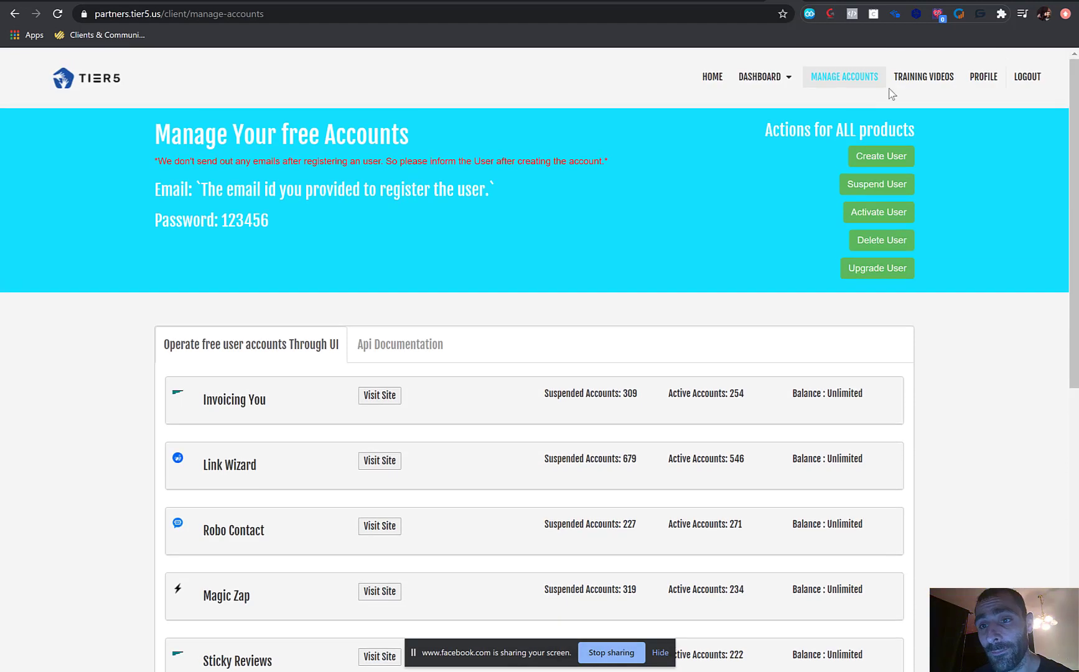
{"action": "left_click", "coordinate": [911, 76]}
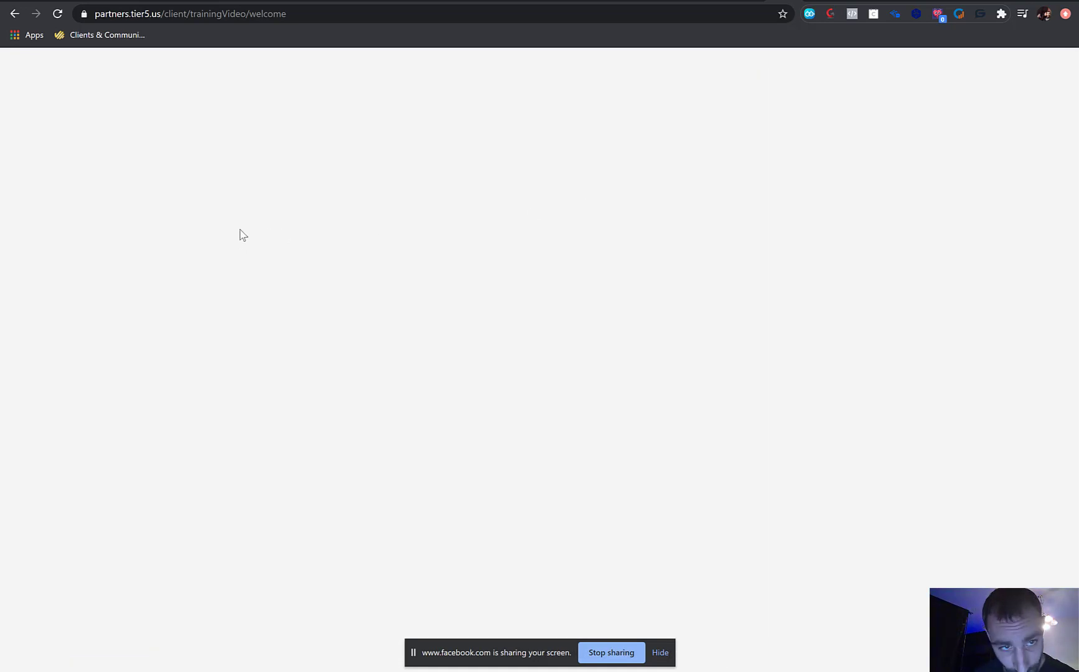
{"action": "scroll", "coordinate": [255, 265], "scroll_direction": "down", "scroll_amount": 3}
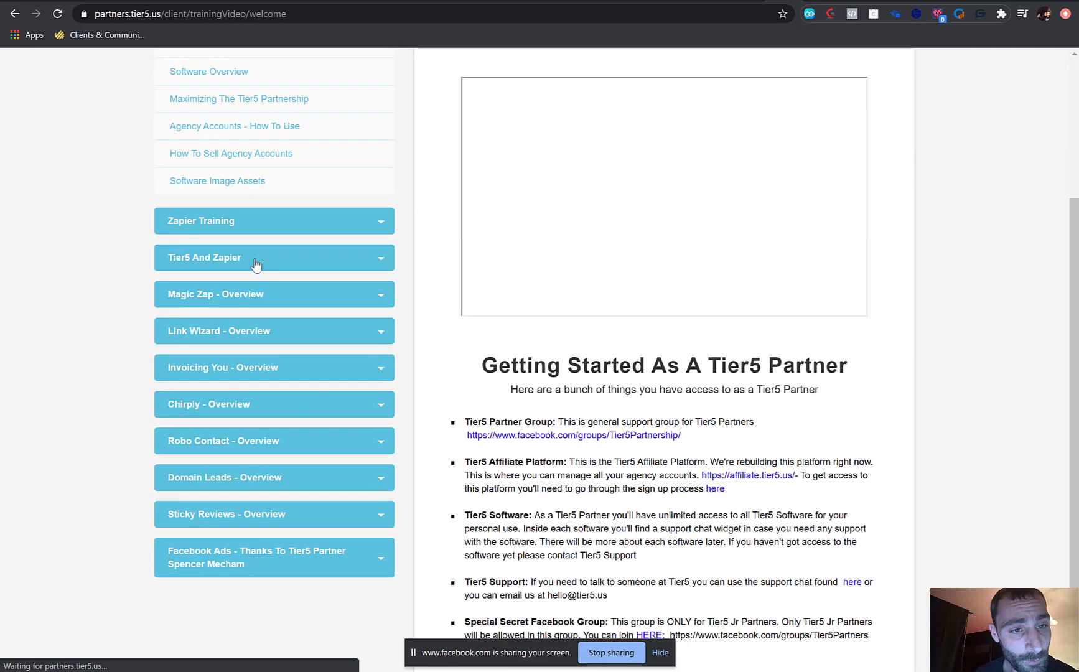
{"action": "scroll", "coordinate": [180, 223], "scroll_direction": "up", "scroll_amount": 3}
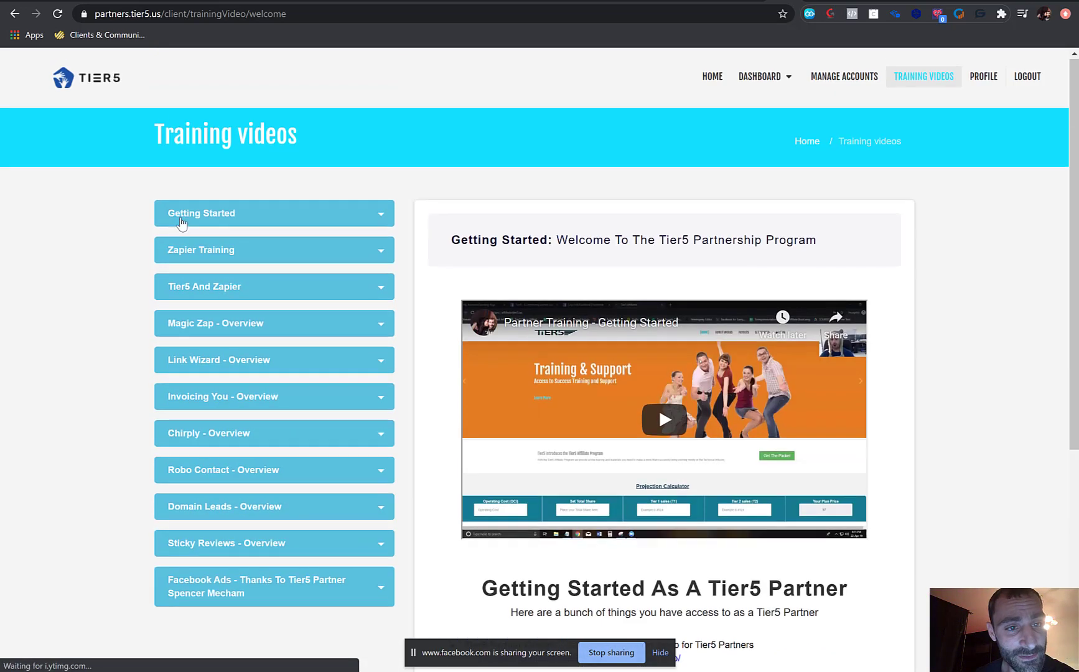
{"action": "left_click", "coordinate": [246, 255]}
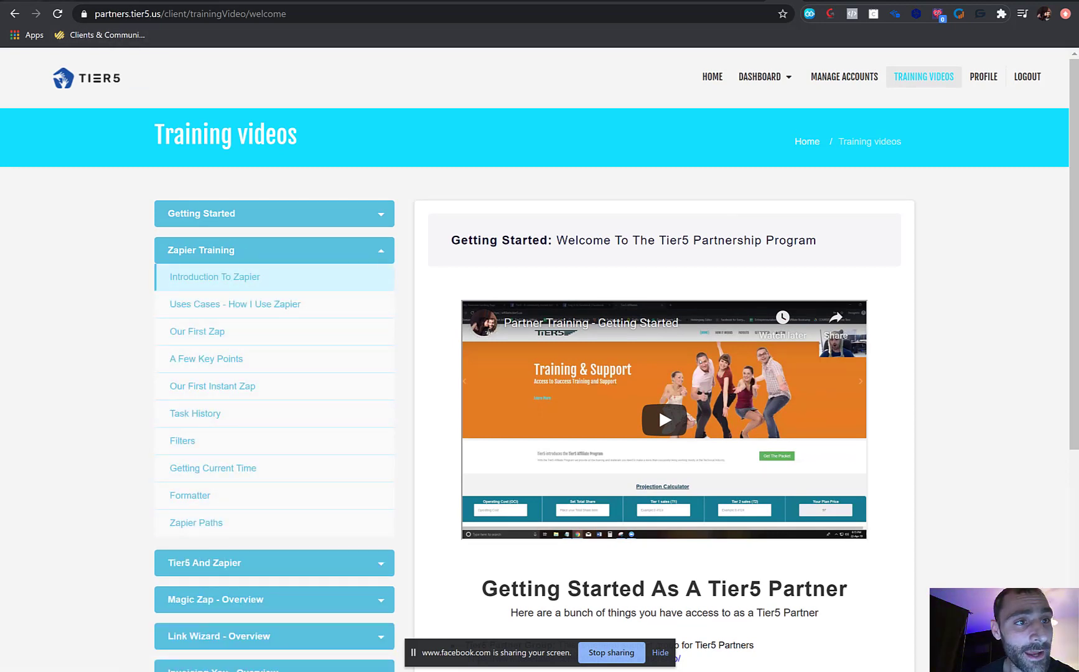
Return to Zapier and set the trigger to watch the Optin step of the DFW Mastermind funnel.
{"action": "left_click", "coordinate": [226, 1]}
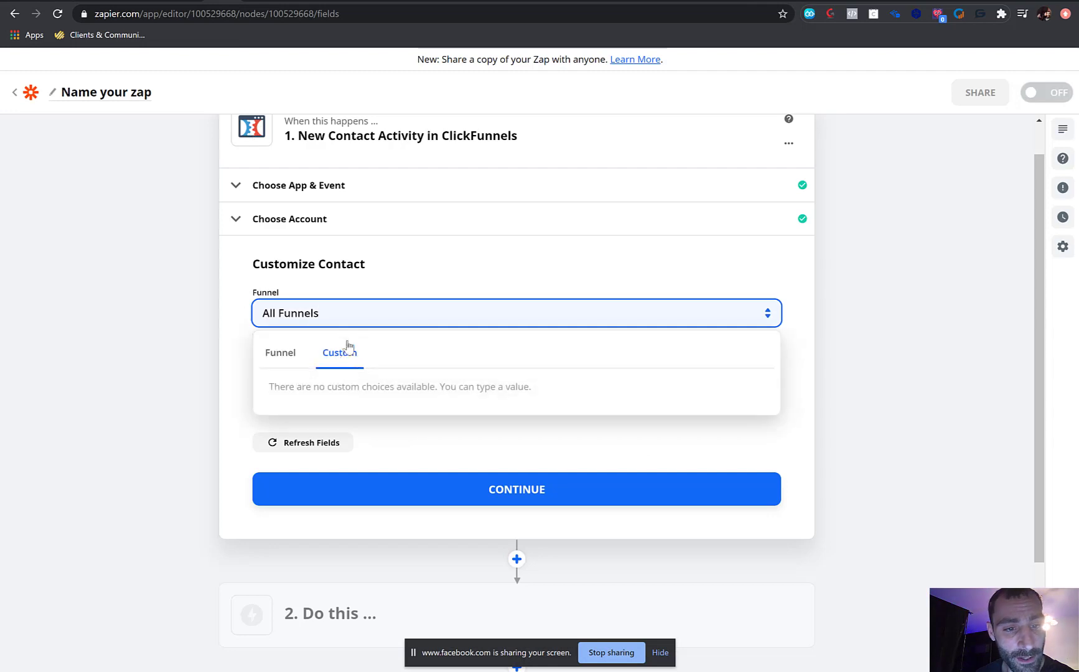
{"action": "left_click", "coordinate": [275, 354]}
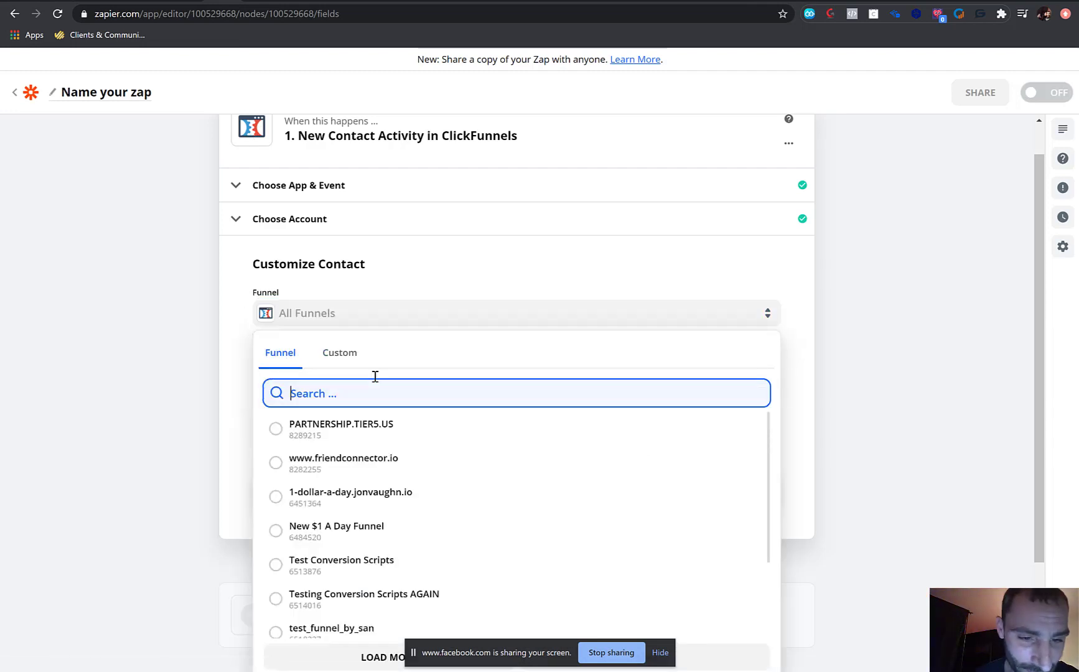
{"action": "type", "text": "master"}
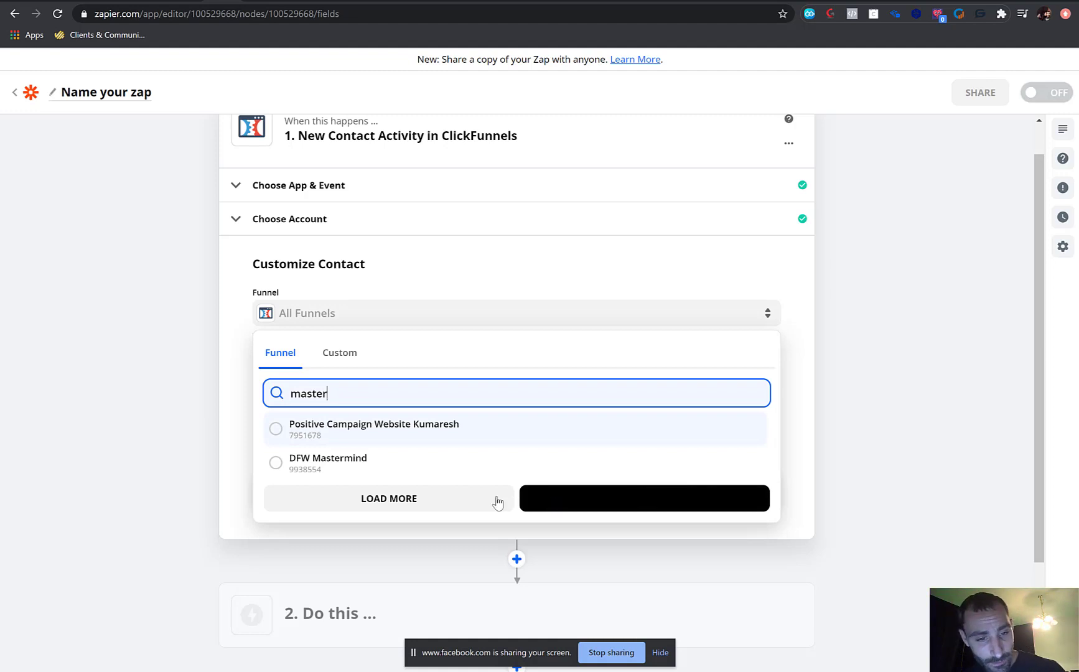
{"action": "left_click", "coordinate": [352, 471]}
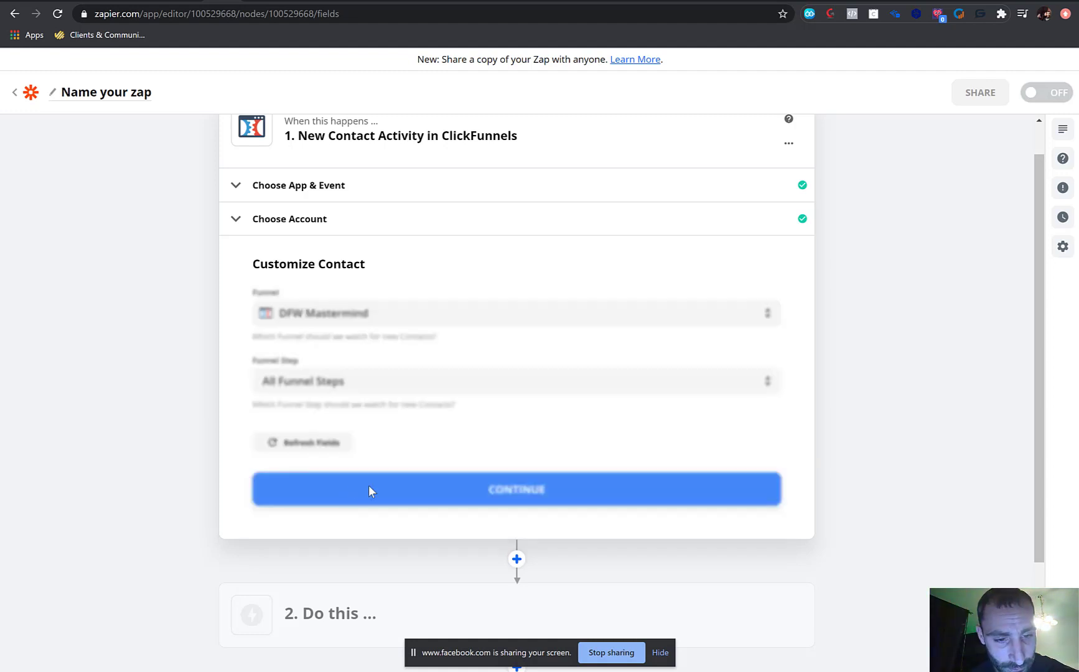
{"action": "left_click", "coordinate": [361, 383]}
{"action": "left_click", "coordinate": [277, 424]}
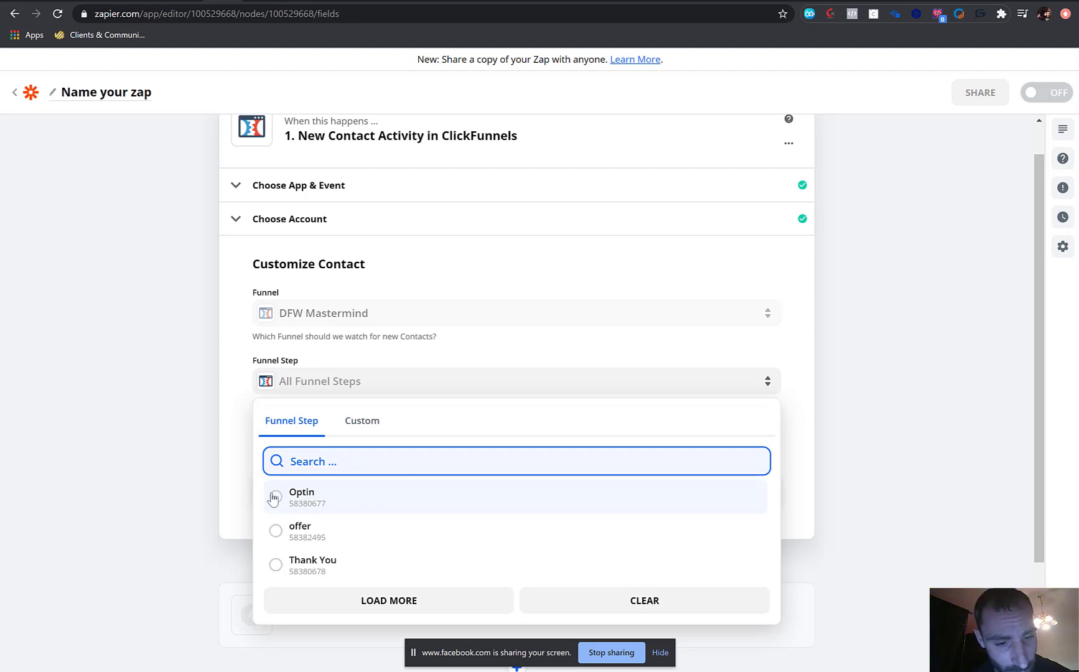
{"action": "left_click", "coordinate": [371, 510]}
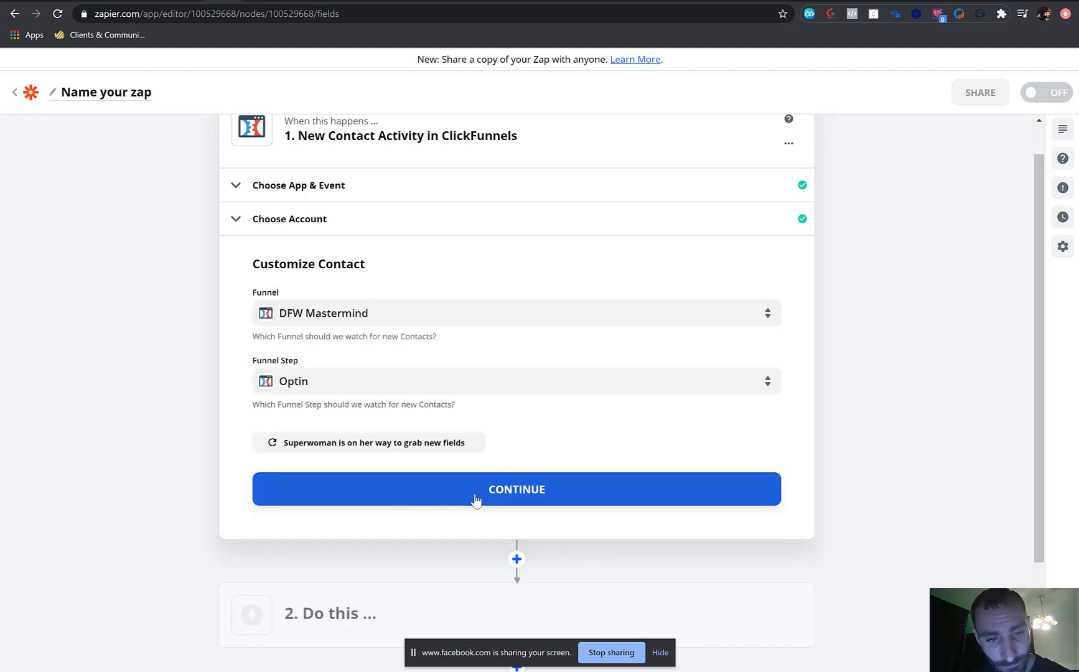
{"action": "left_click", "coordinate": [473, 493]}
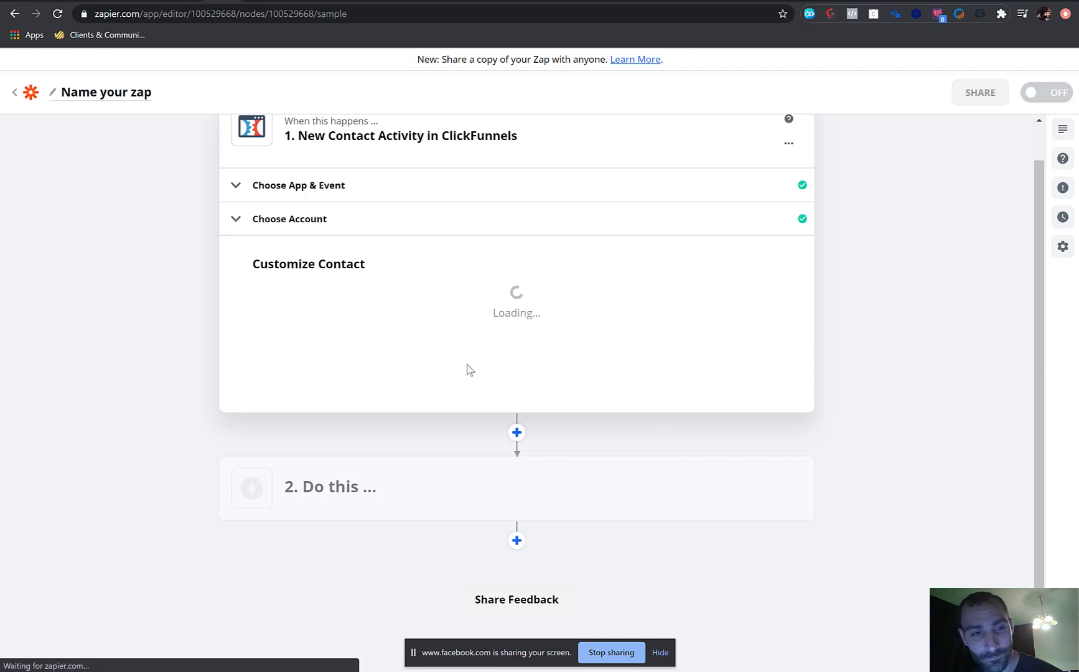
Test the ClickFunnels trigger, review the sample contact's profile data, and continue to the action step.
{"action": "scroll", "coordinate": [337, 357], "scroll_direction": "down", "scroll_amount": 3}
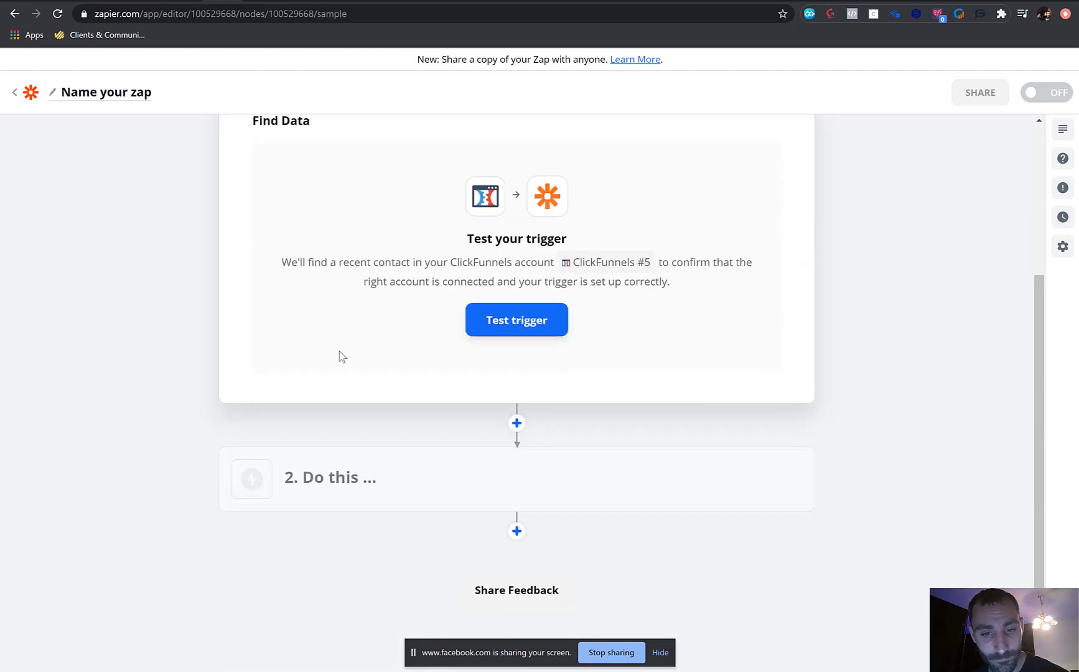
{"action": "left_click", "coordinate": [517, 318]}
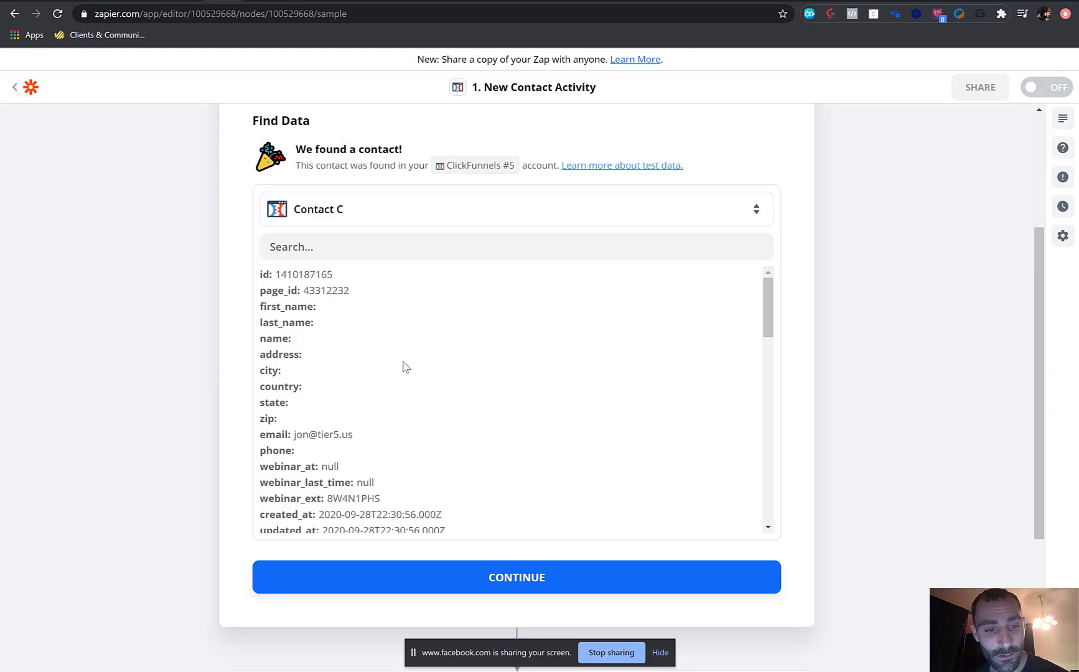
{"action": "scroll", "coordinate": [404, 367], "scroll_direction": "down", "scroll_amount": 10}
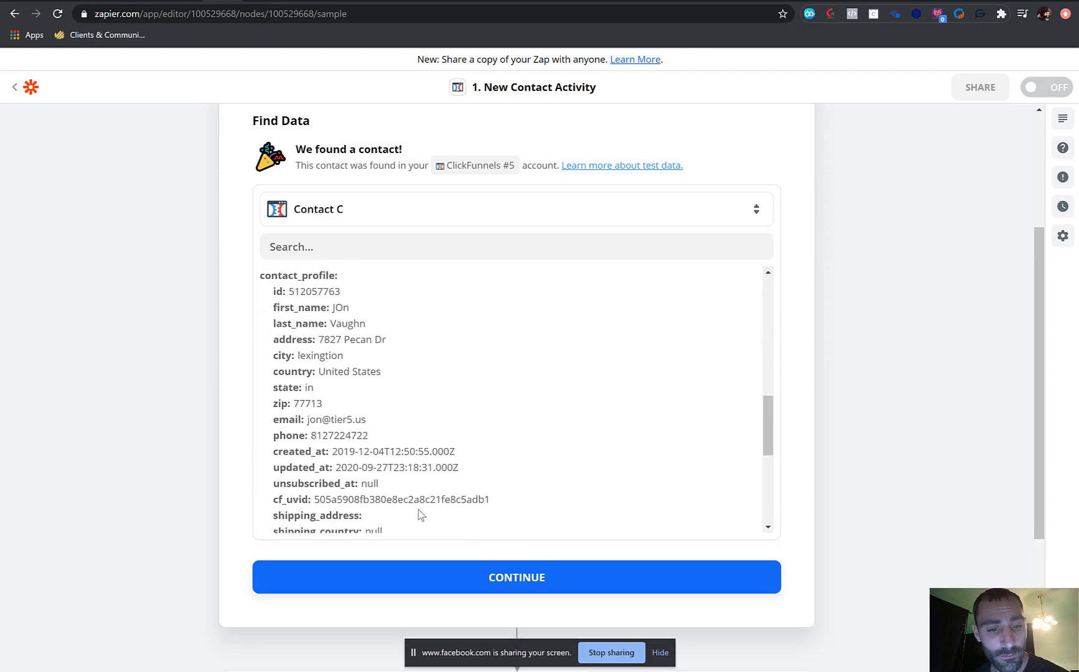
{"action": "left_click", "coordinate": [419, 572]}
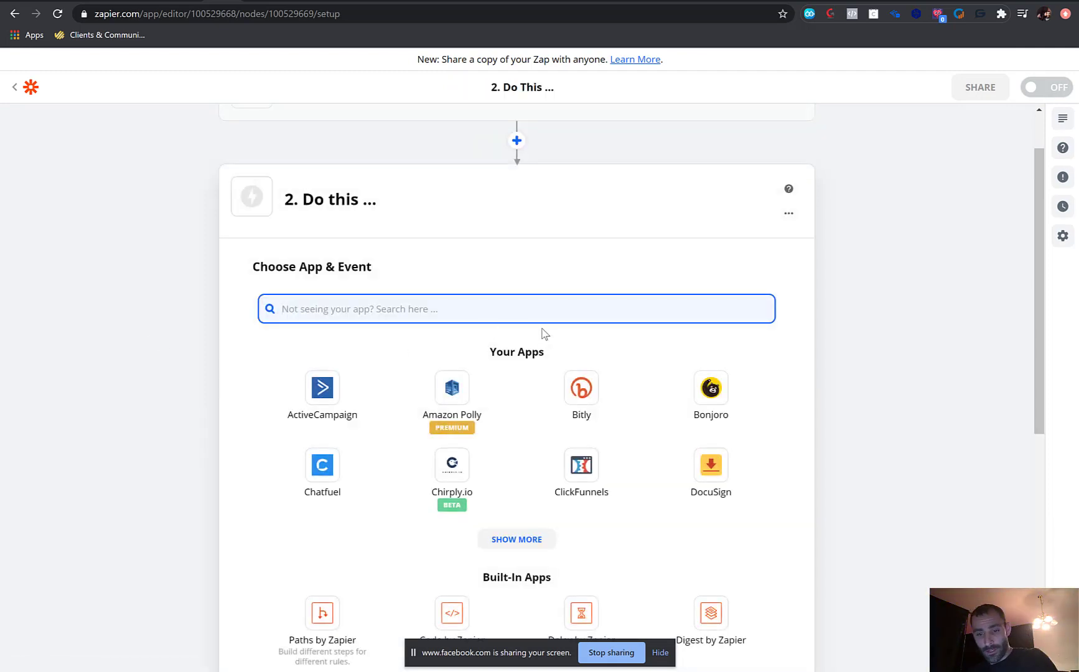
Set the Zap's second step to Formatter by Zapier with the Numbers event and continue to its customization.
{"action": "type", "text": "for"}
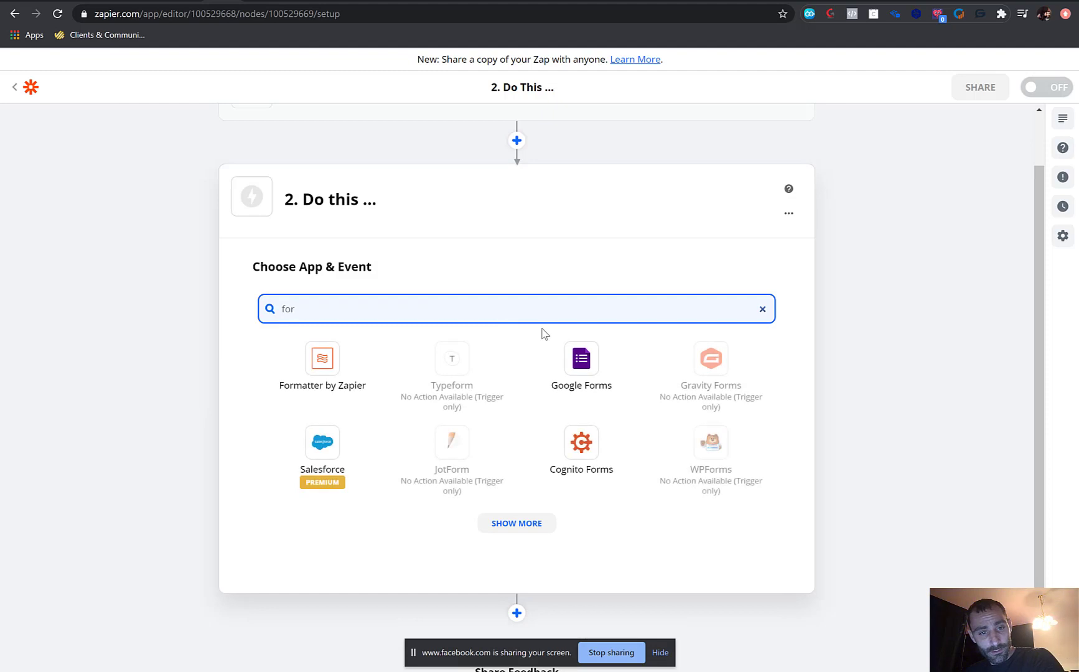
{"action": "left_click", "coordinate": [336, 373]}
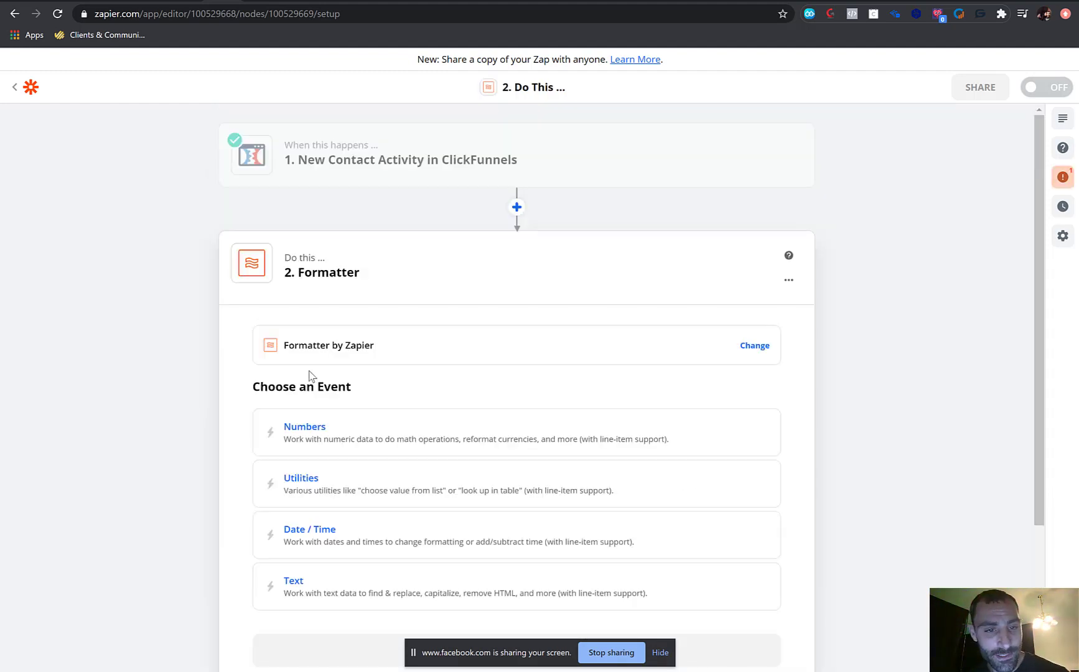
{"action": "scroll", "coordinate": [415, 370], "scroll_direction": "down", "scroll_amount": 3}
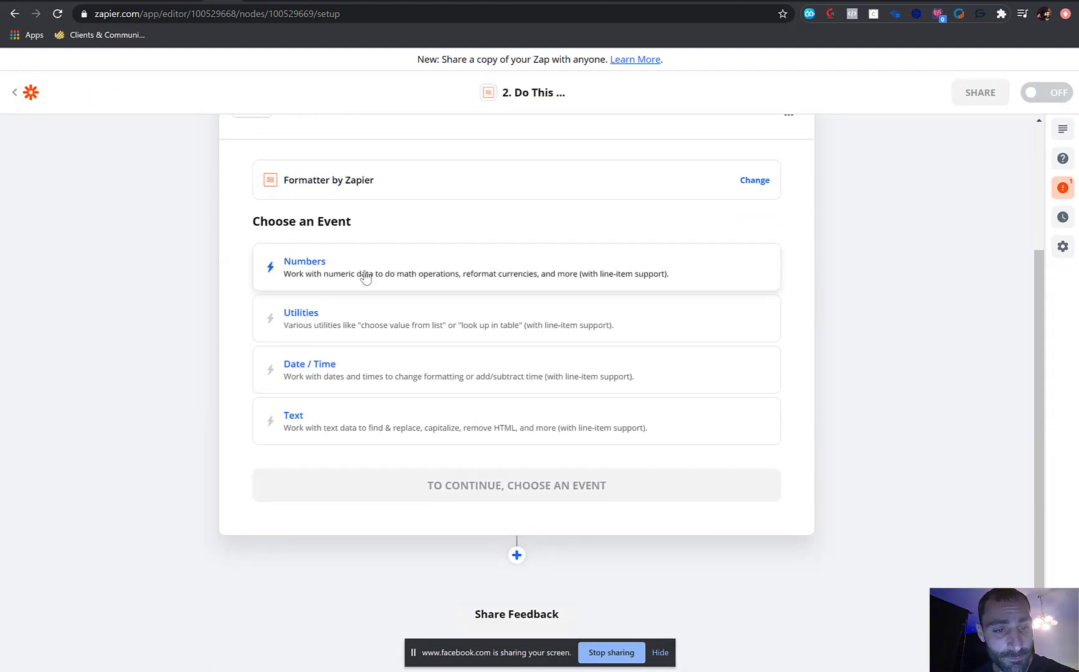
{"action": "left_click", "coordinate": [363, 277]}
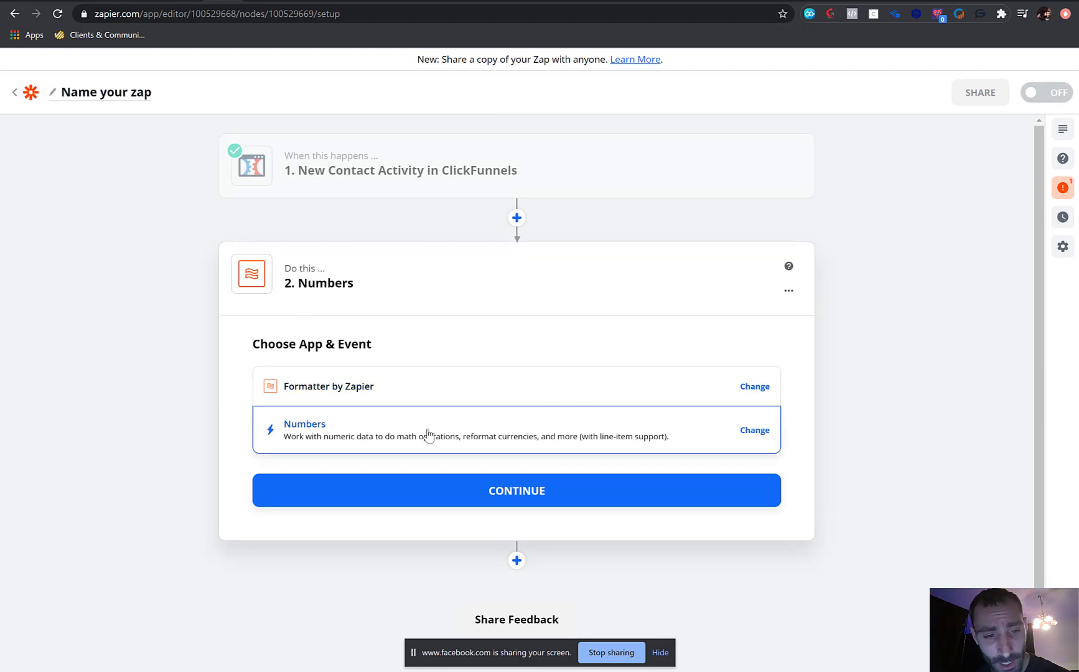
{"action": "left_click", "coordinate": [411, 447]}
{"action": "scroll", "coordinate": [414, 462], "scroll_direction": "down", "scroll_amount": 1}
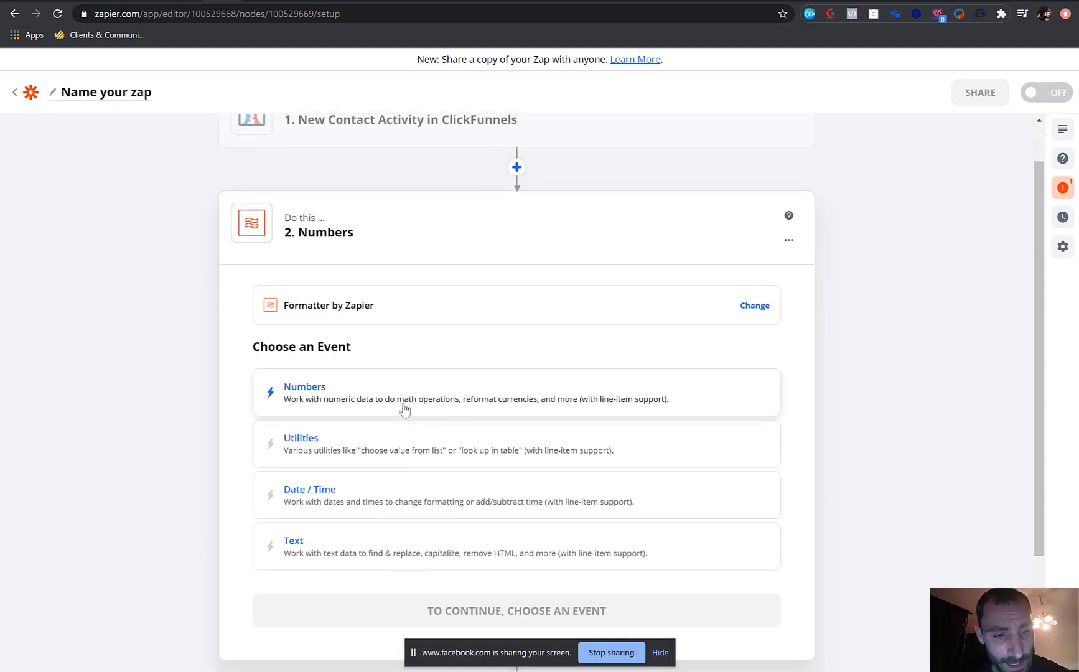
{"action": "left_click", "coordinate": [404, 409]}
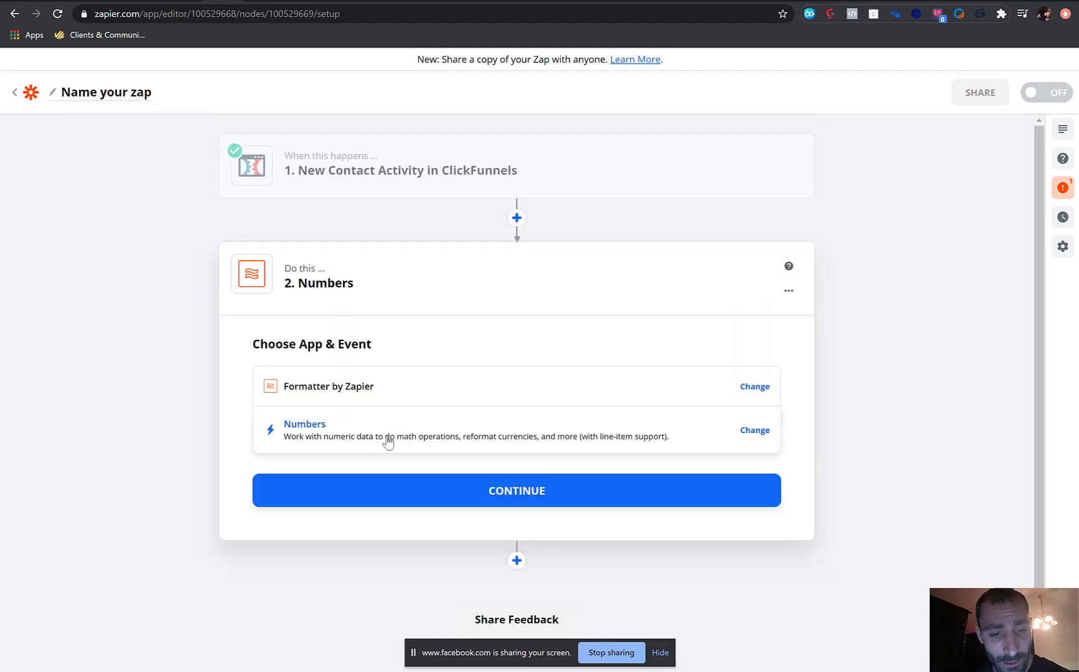
{"action": "left_click", "coordinate": [499, 500]}
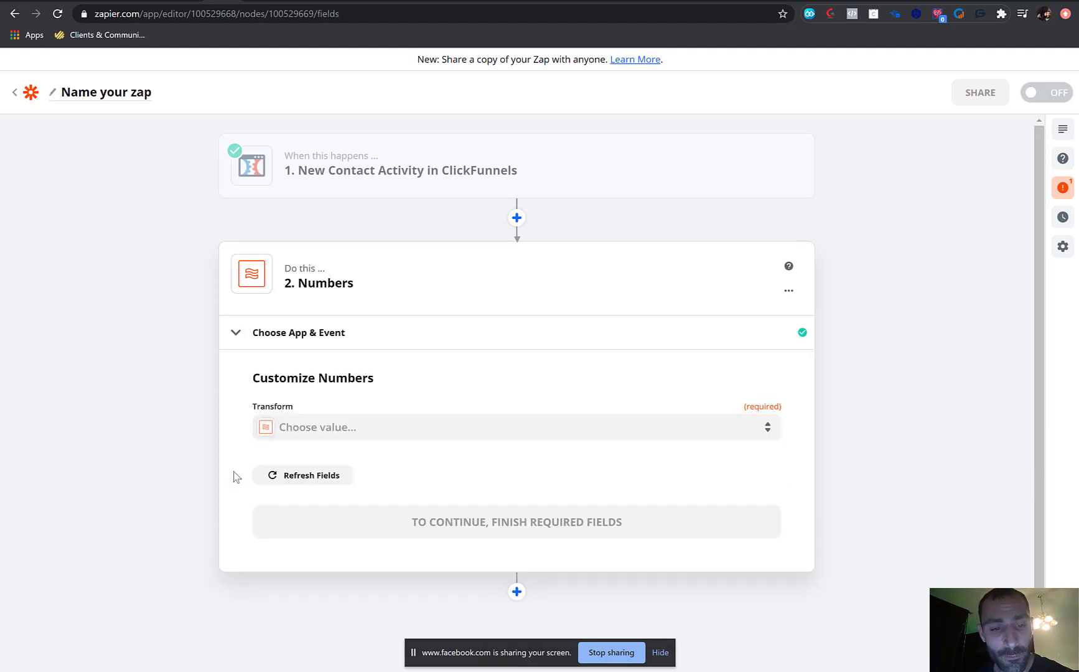
Set the Numbers step's transform to Format Phone Number.
{"action": "left_click", "coordinate": [313, 427]}
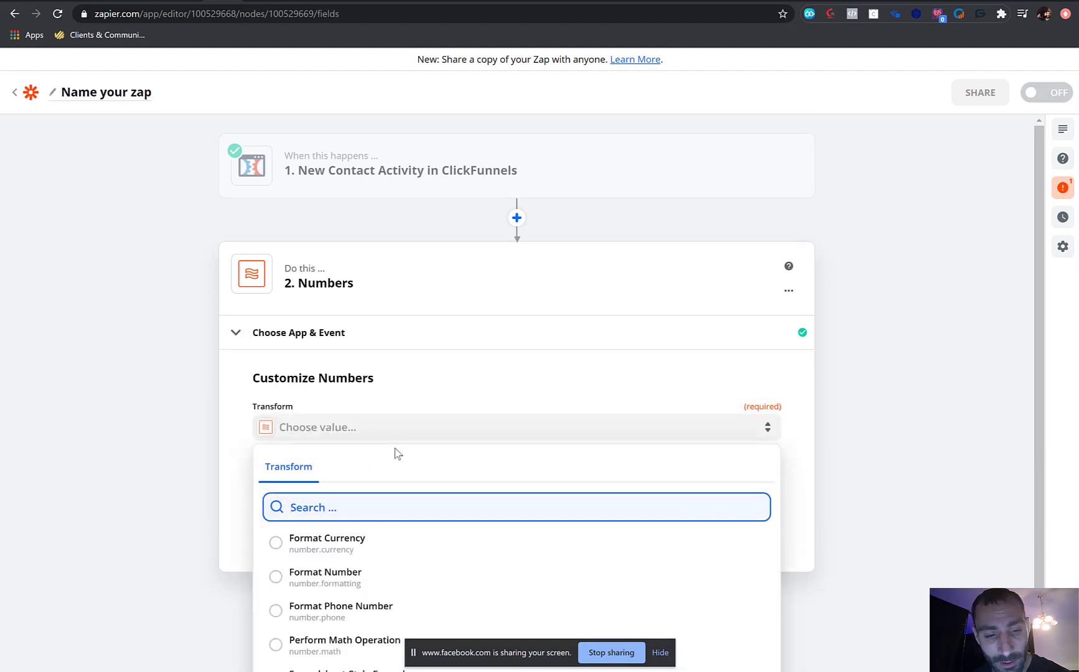
{"action": "left_click", "coordinate": [280, 549]}
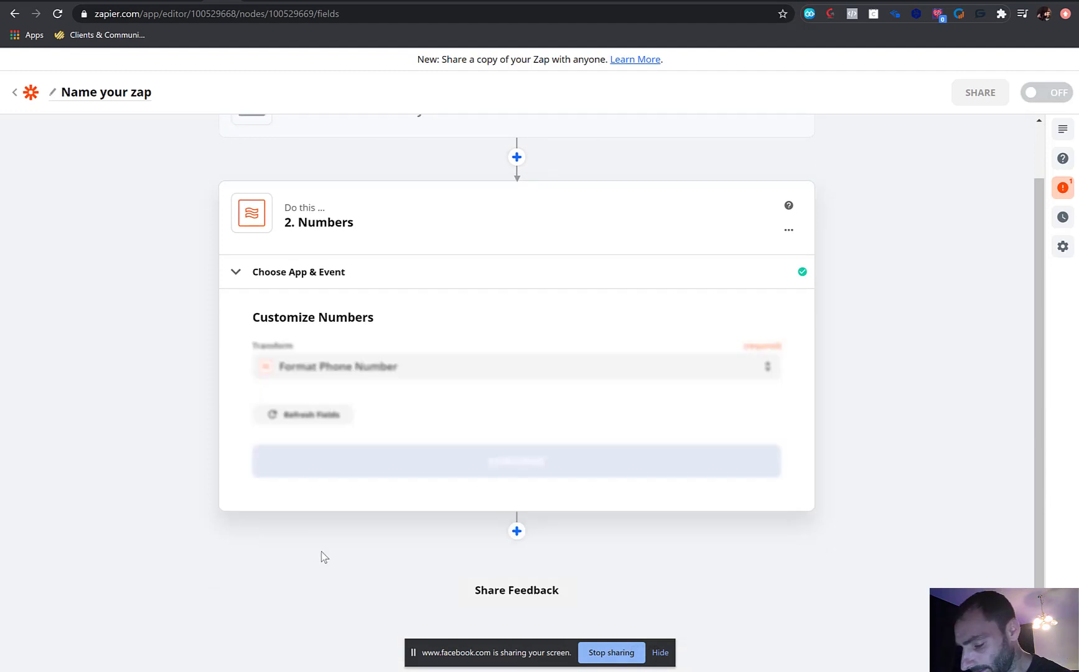
{"action": "scroll", "coordinate": [528, 412], "scroll_direction": "down", "scroll_amount": 3}
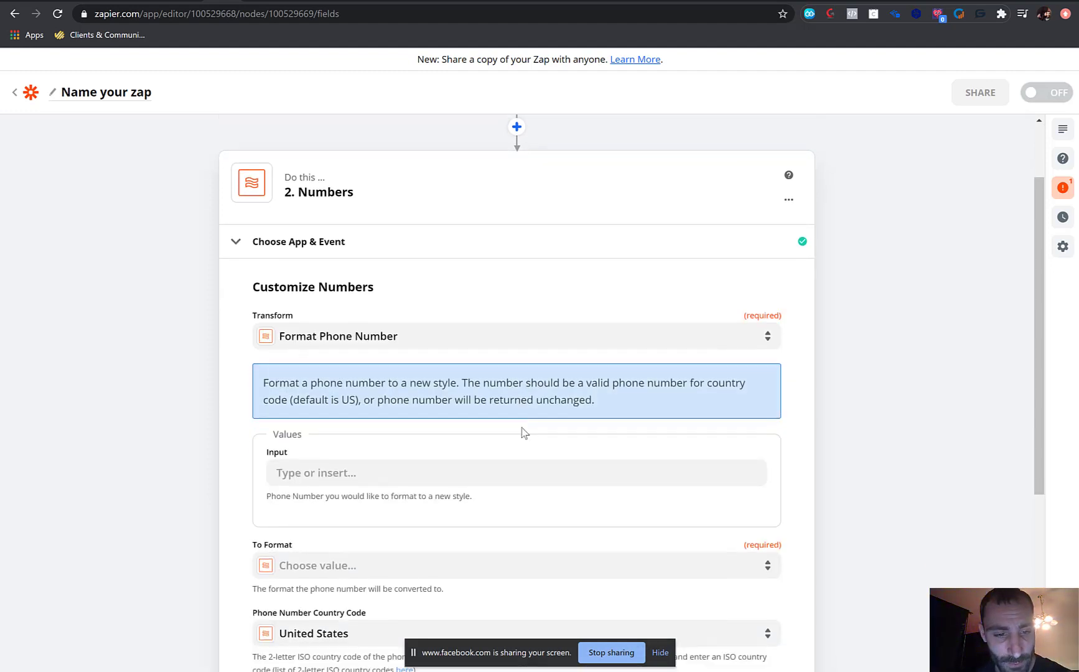
Map the Contact Profile Phone from the ClickFunnels trigger as the input of the Format Phone Number transform.
{"action": "left_click", "coordinate": [406, 338]}
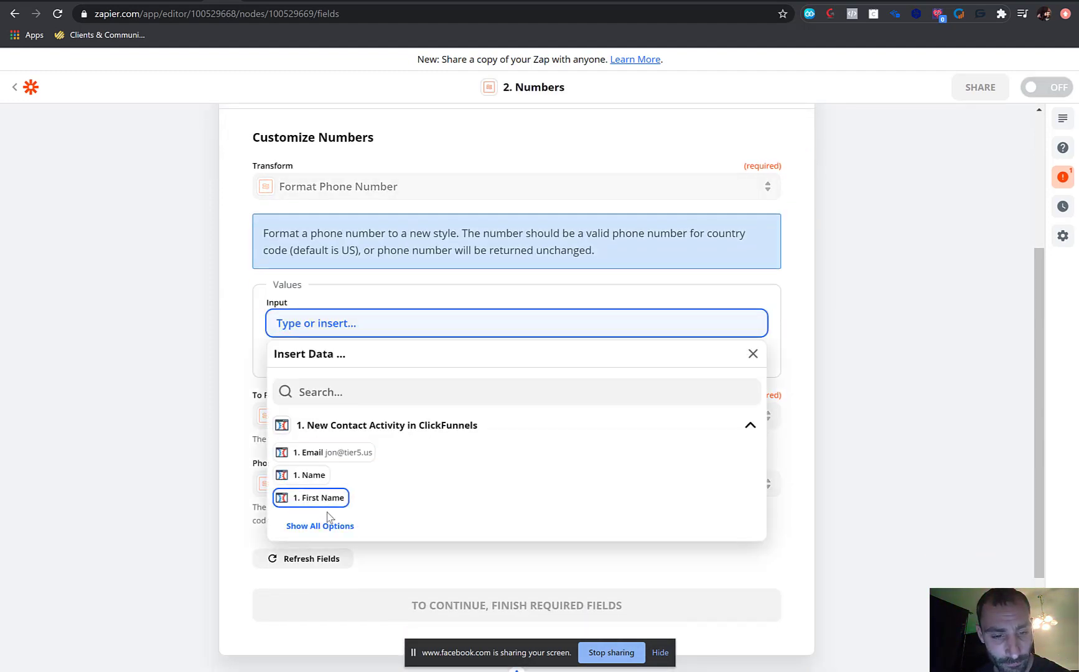
{"action": "left_click", "coordinate": [415, 388]}
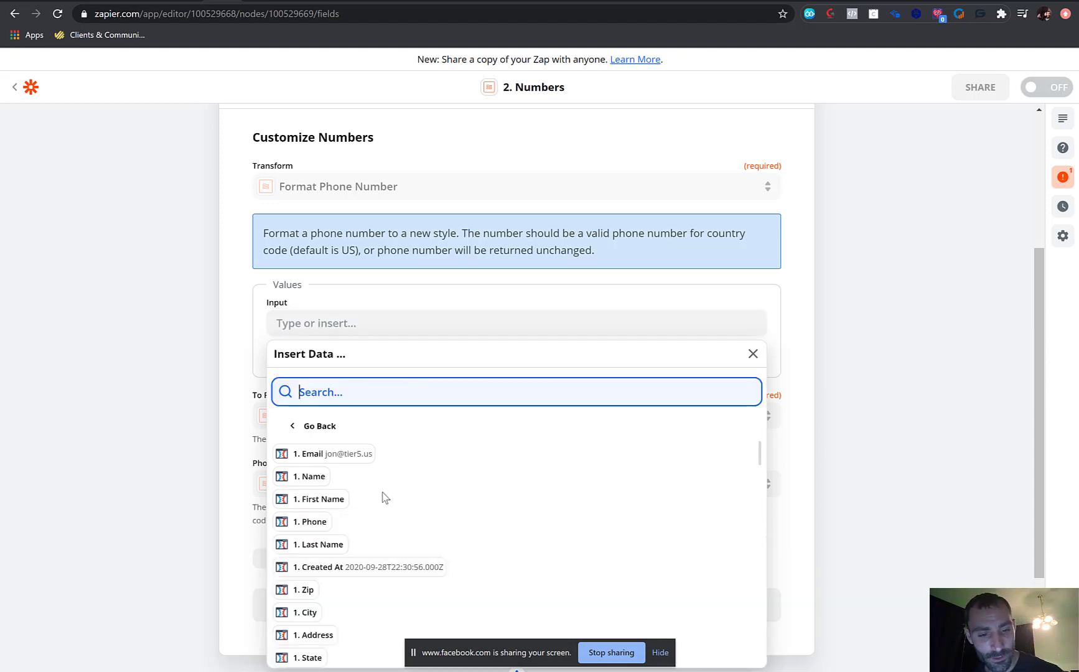
{"action": "scroll", "coordinate": [373, 557], "scroll_direction": "down", "scroll_amount": 3}
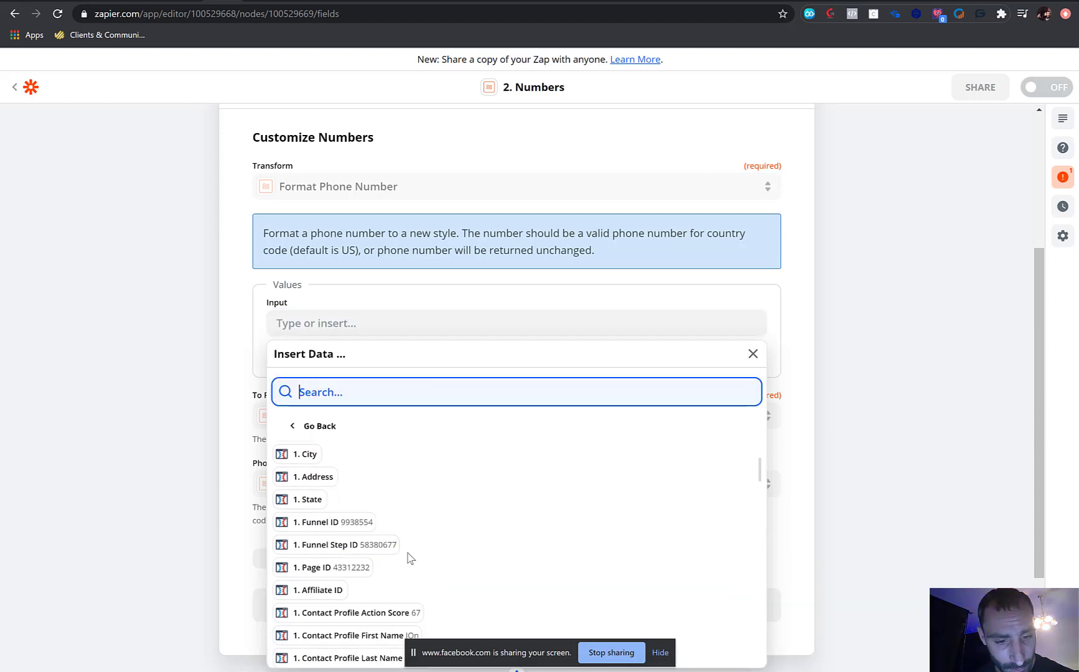
{"action": "scroll", "coordinate": [405, 561], "scroll_direction": "down", "scroll_amount": 2}
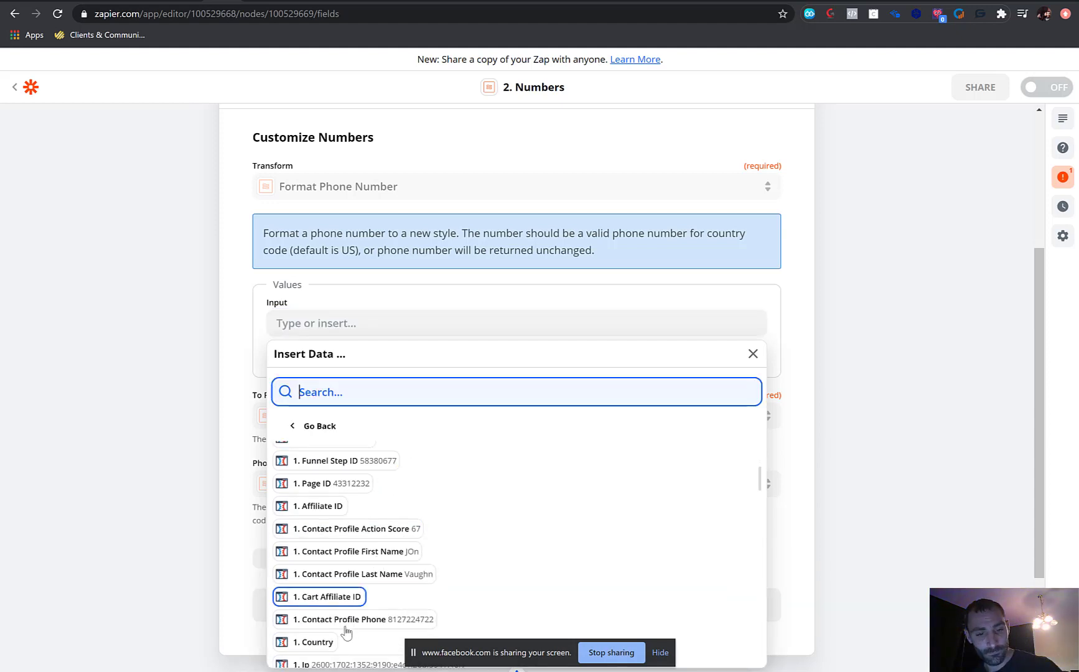
{"action": "left_click", "coordinate": [352, 622]}
{"action": "left_click", "coordinate": [210, 470]}
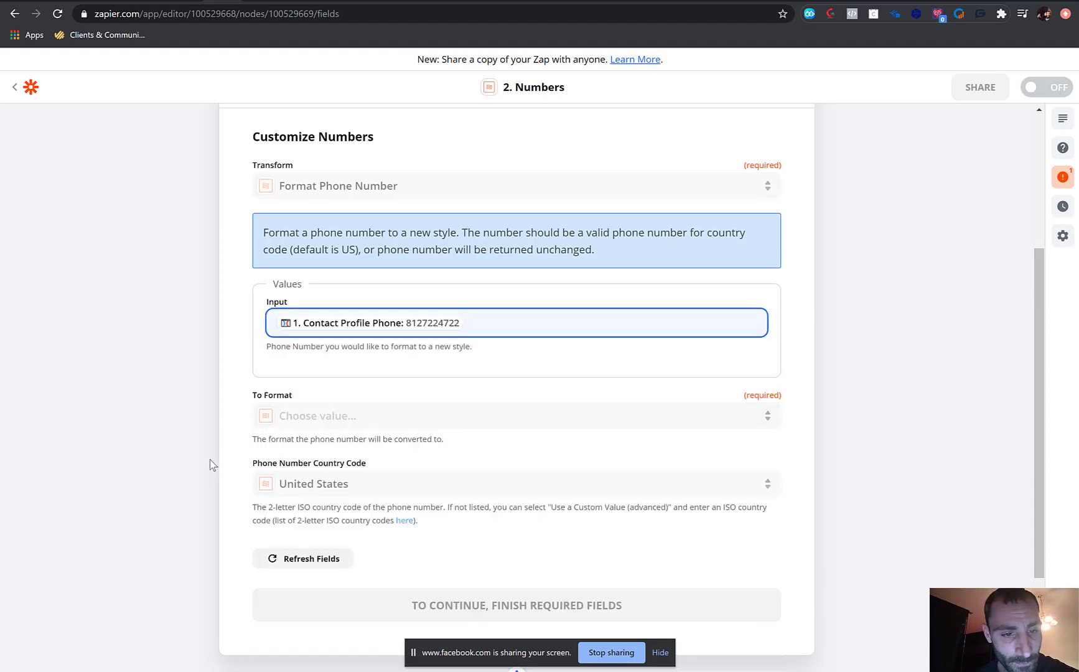
Set the phone number's output format to No Symbols, International, and test the Numbers step.
{"action": "left_click", "coordinate": [346, 428]}
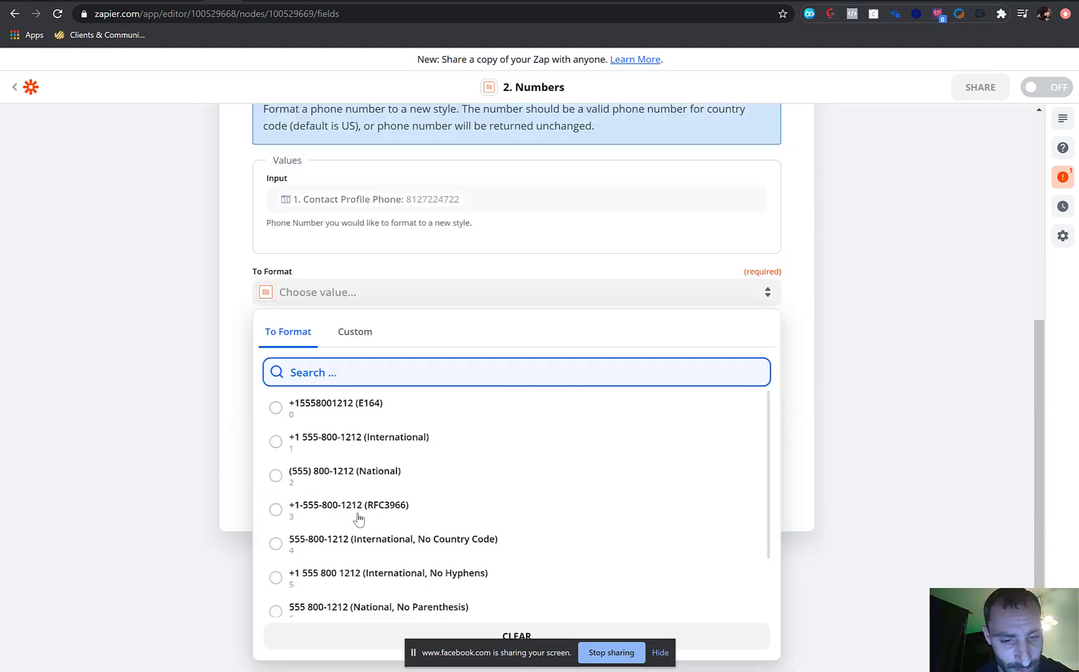
{"action": "scroll", "coordinate": [354, 516], "scroll_direction": "down", "scroll_amount": 2}
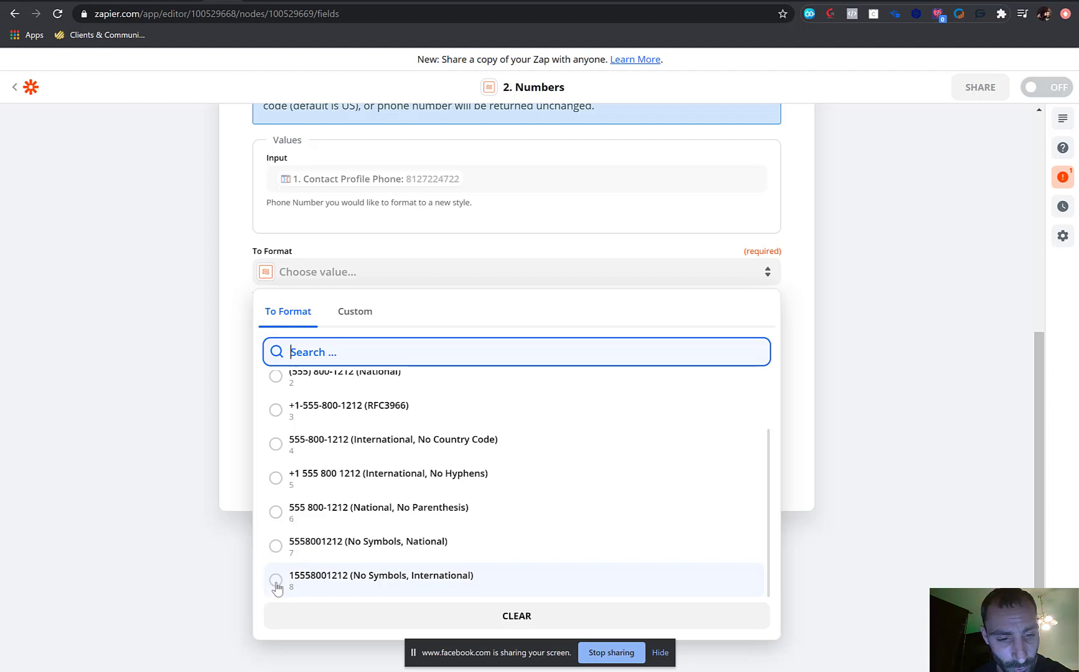
{"action": "left_click", "coordinate": [277, 578]}
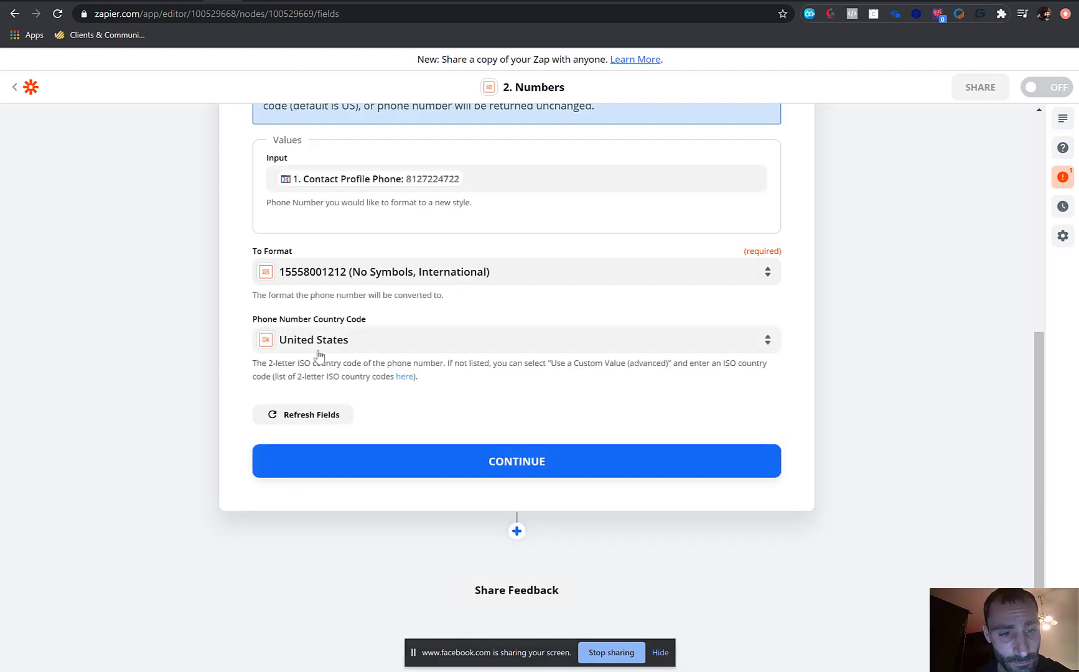
{"action": "left_click", "coordinate": [498, 468]}
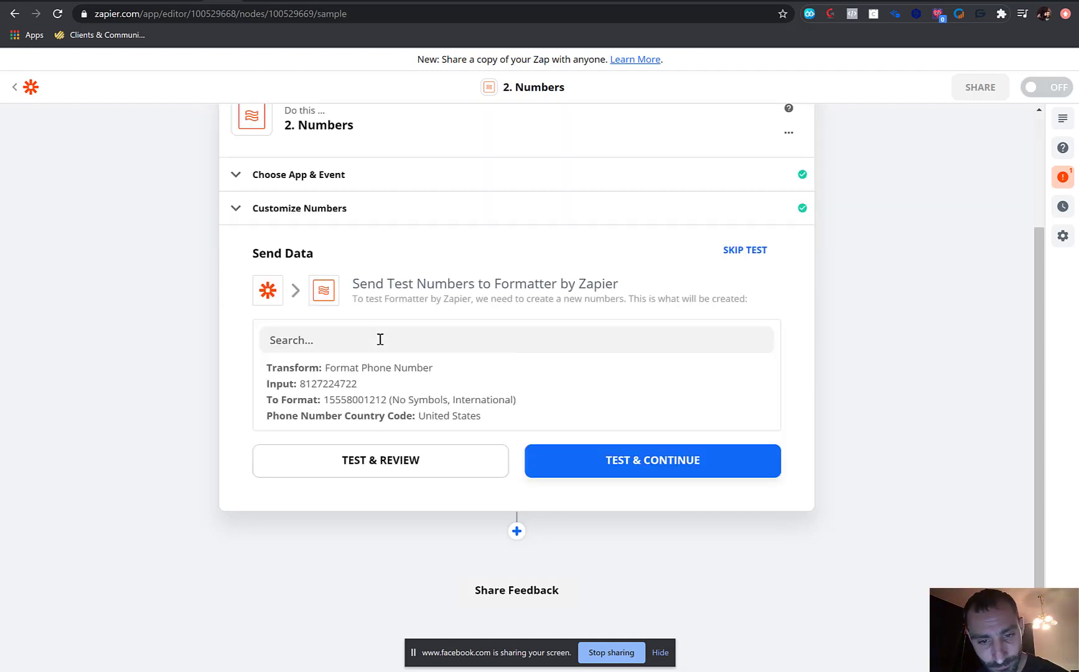
{"action": "left_click", "coordinate": [574, 479]}
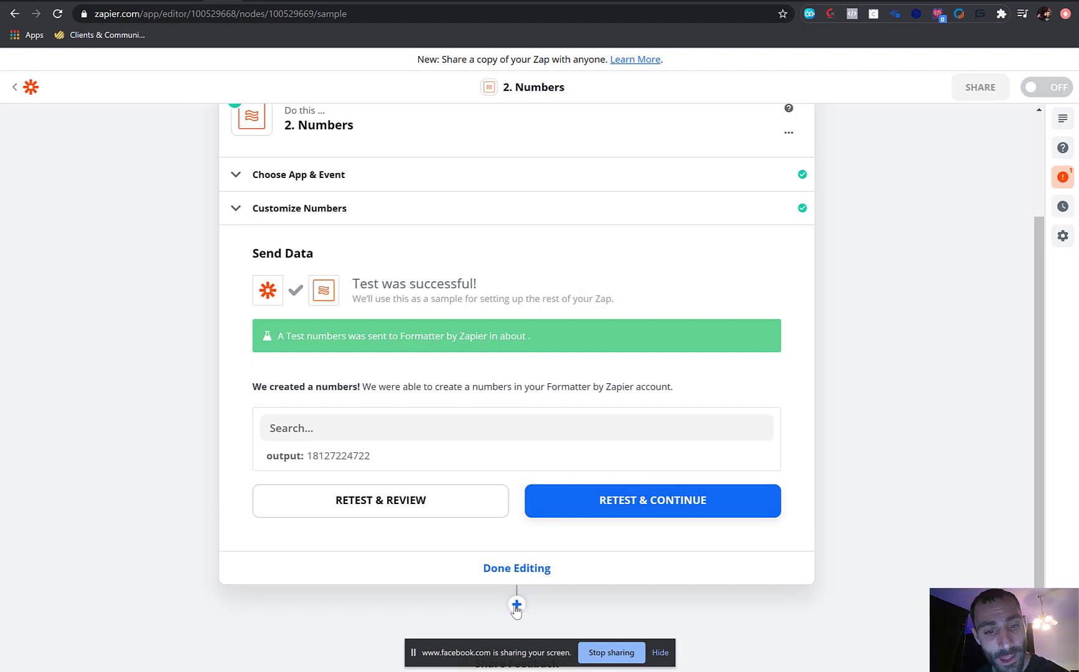
Add Chirply.io as the Zap's third step with the Sync Leads (Beta) event and continue to the account choice.
{"action": "left_click", "coordinate": [516, 605]}
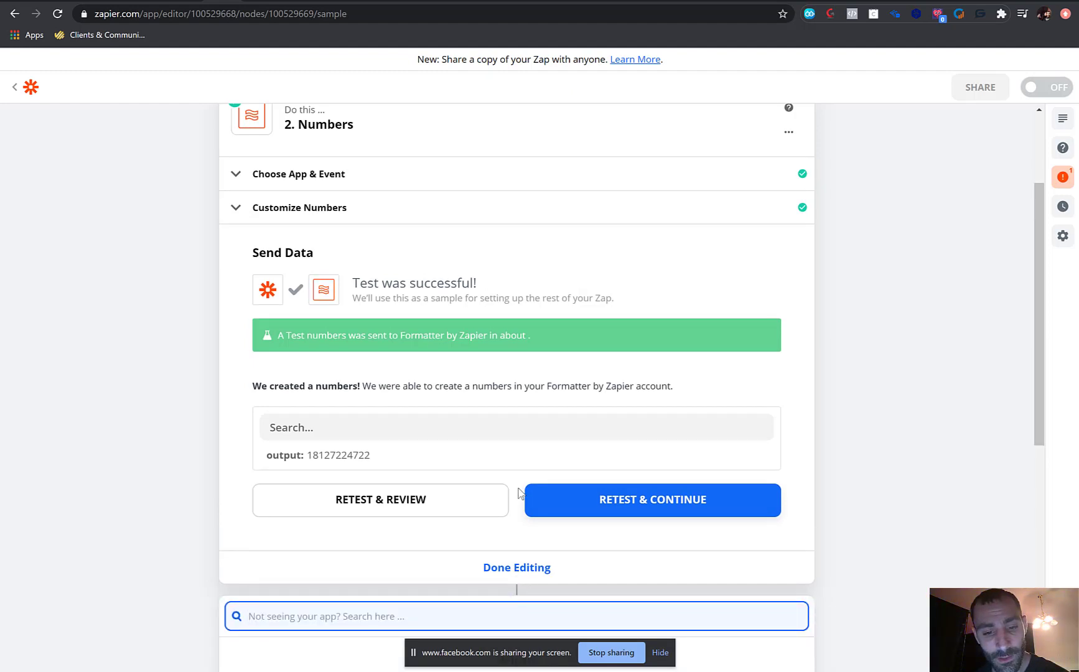
{"action": "type", "text": "chirp"}
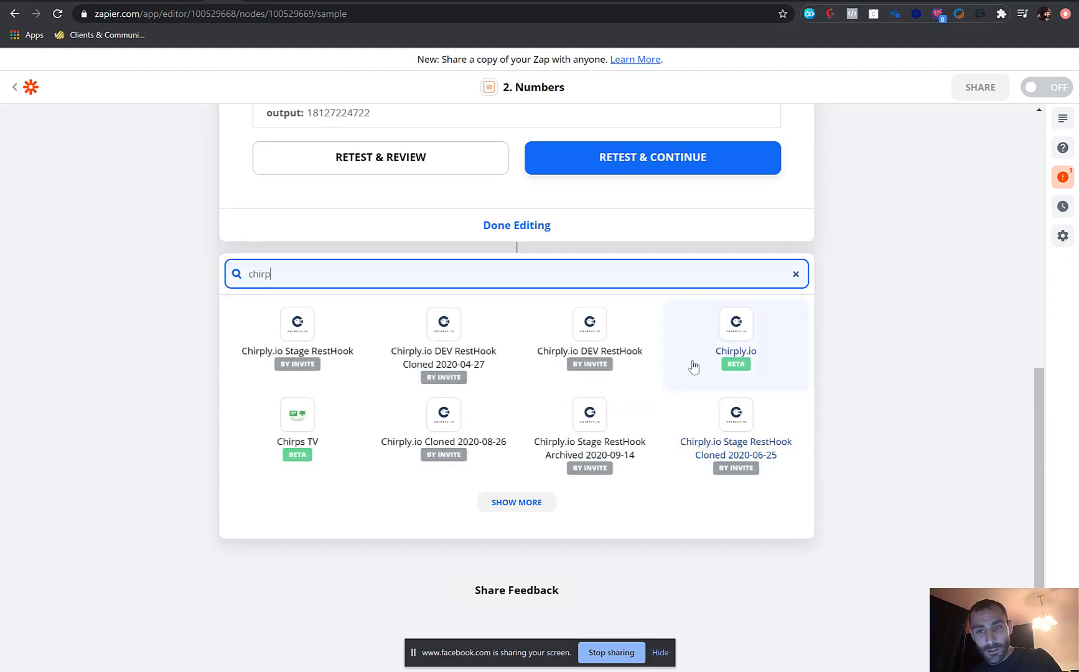
{"action": "left_click", "coordinate": [735, 343]}
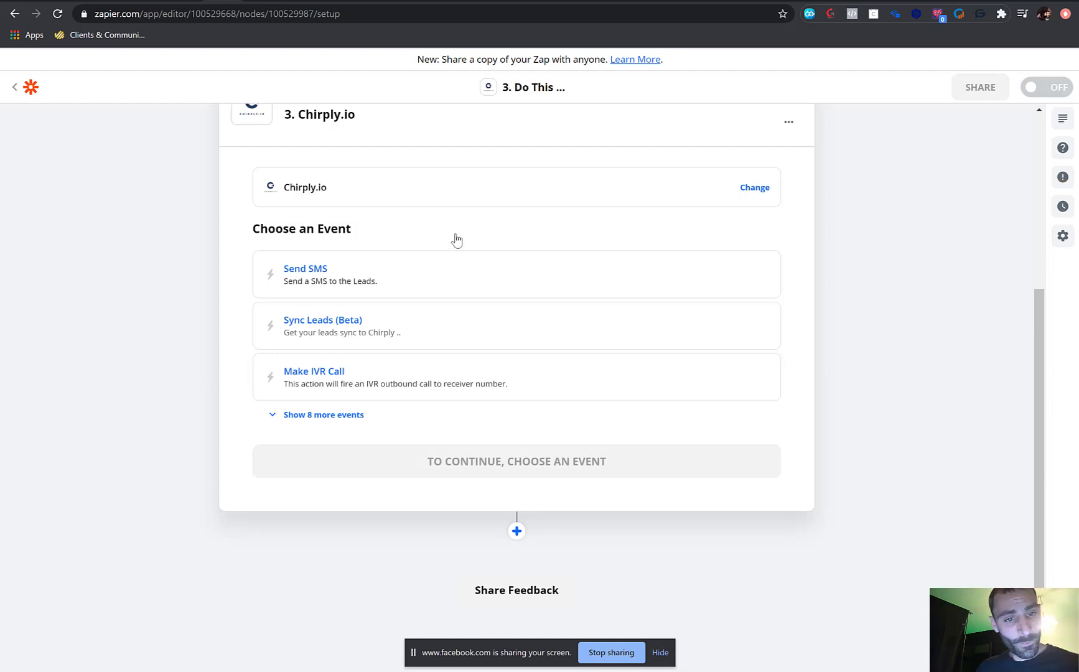
{"action": "left_click", "coordinate": [425, 322]}
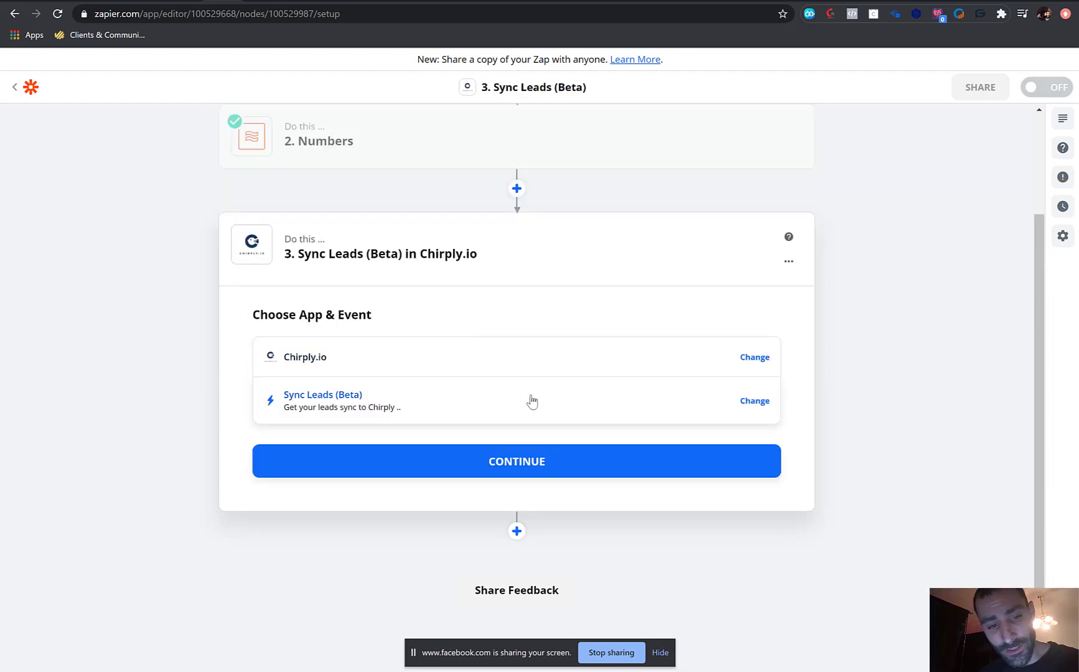
{"action": "left_click", "coordinate": [526, 467]}
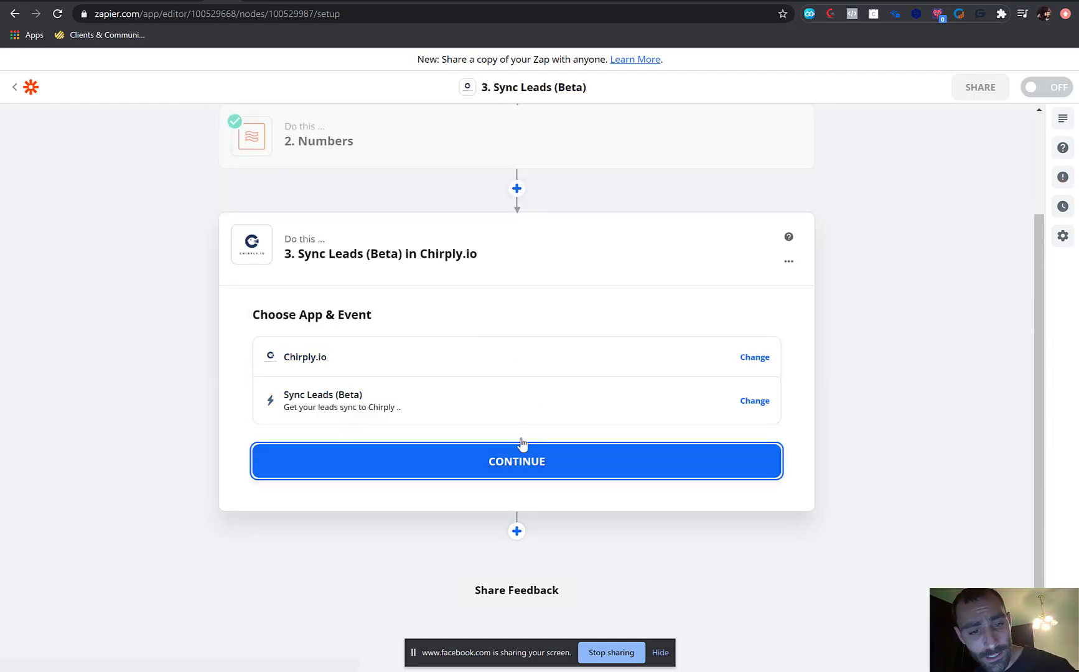
Choose the training account as the Chirply.io account and continue to customizing Sync Leads.
{"action": "left_click", "coordinate": [443, 407]}
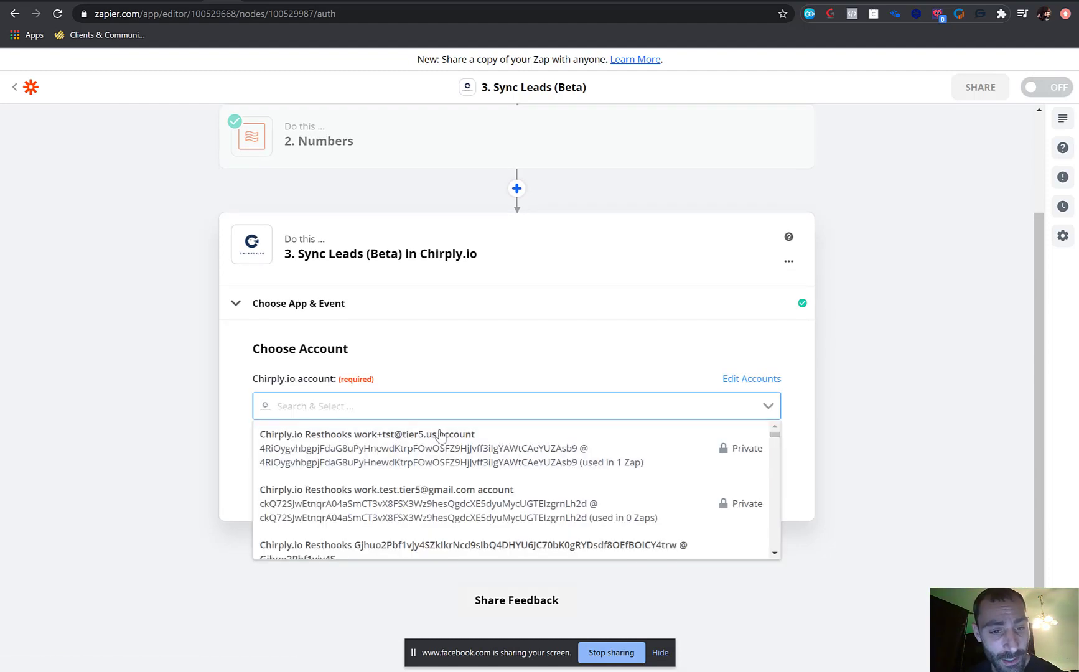
{"action": "scroll", "coordinate": [451, 461], "scroll_direction": "down", "scroll_amount": 3}
{"action": "scroll", "coordinate": [455, 468], "scroll_direction": "down", "scroll_amount": 5}
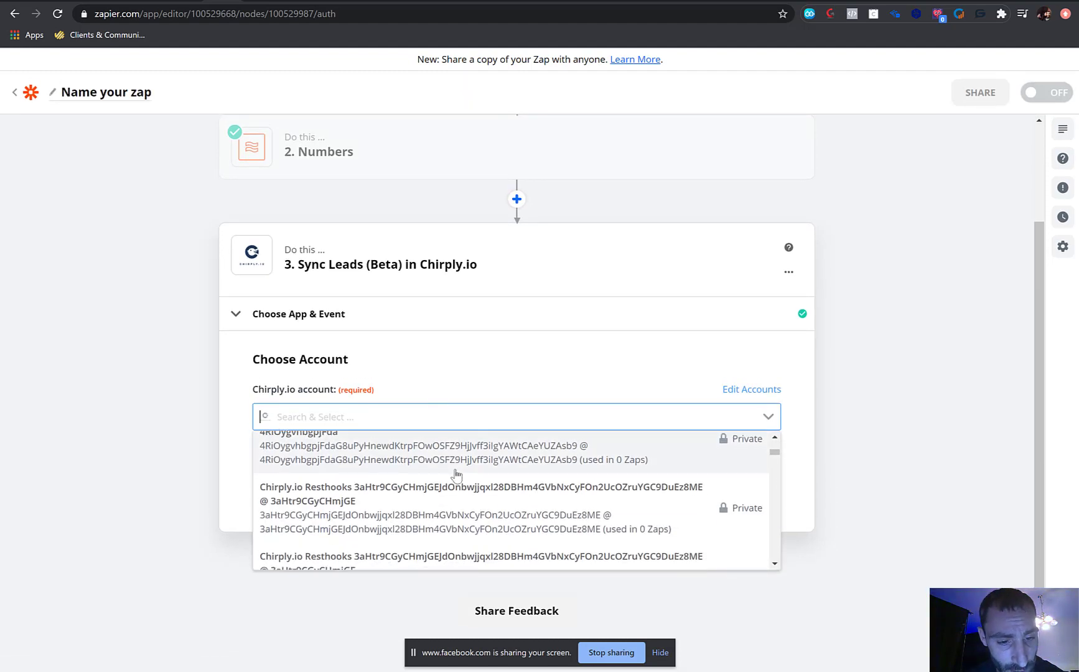
{"action": "scroll", "coordinate": [458, 480], "scroll_direction": "down", "scroll_amount": 5}
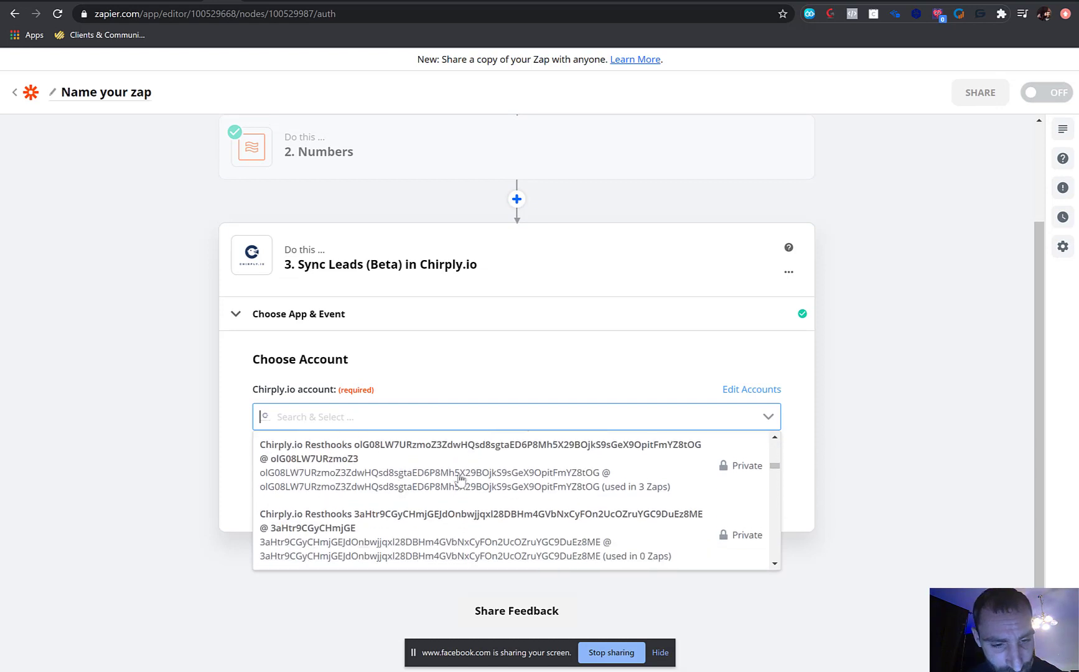
{"action": "scroll", "coordinate": [458, 483], "scroll_direction": "down", "scroll_amount": 5}
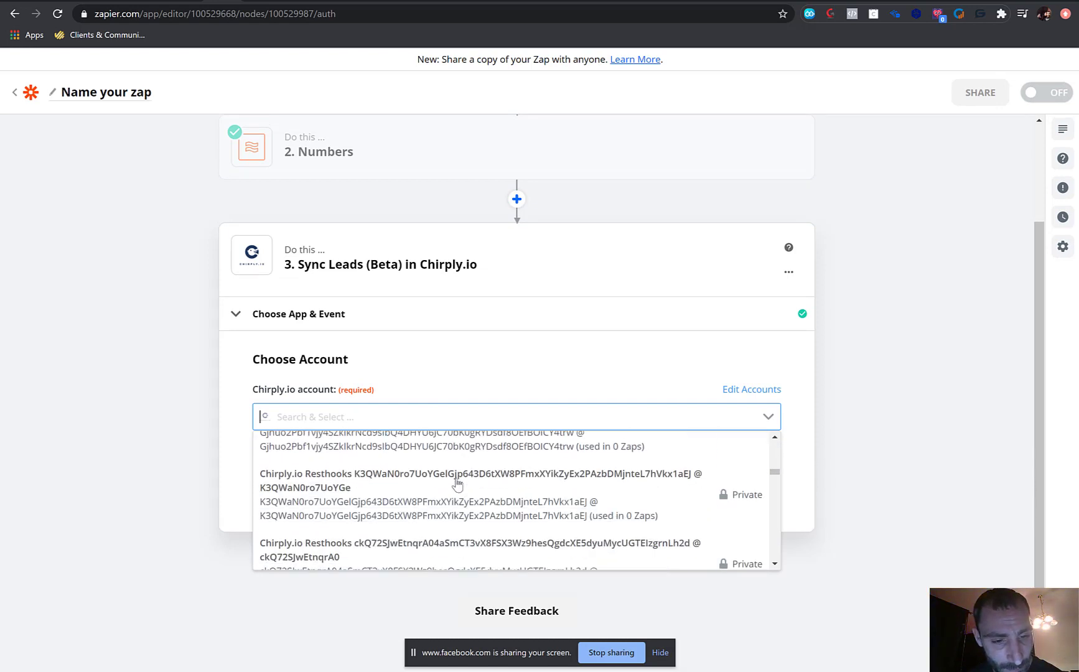
{"action": "scroll", "coordinate": [458, 482], "scroll_direction": "down", "scroll_amount": 5}
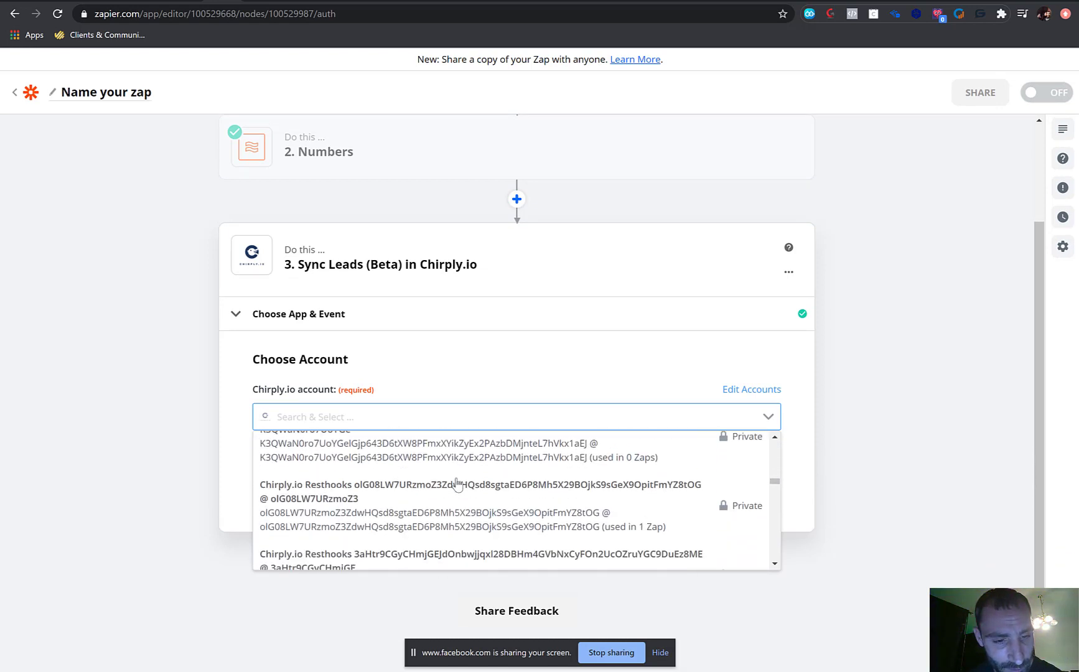
{"action": "scroll", "coordinate": [458, 484], "scroll_direction": "down", "scroll_amount": 1}
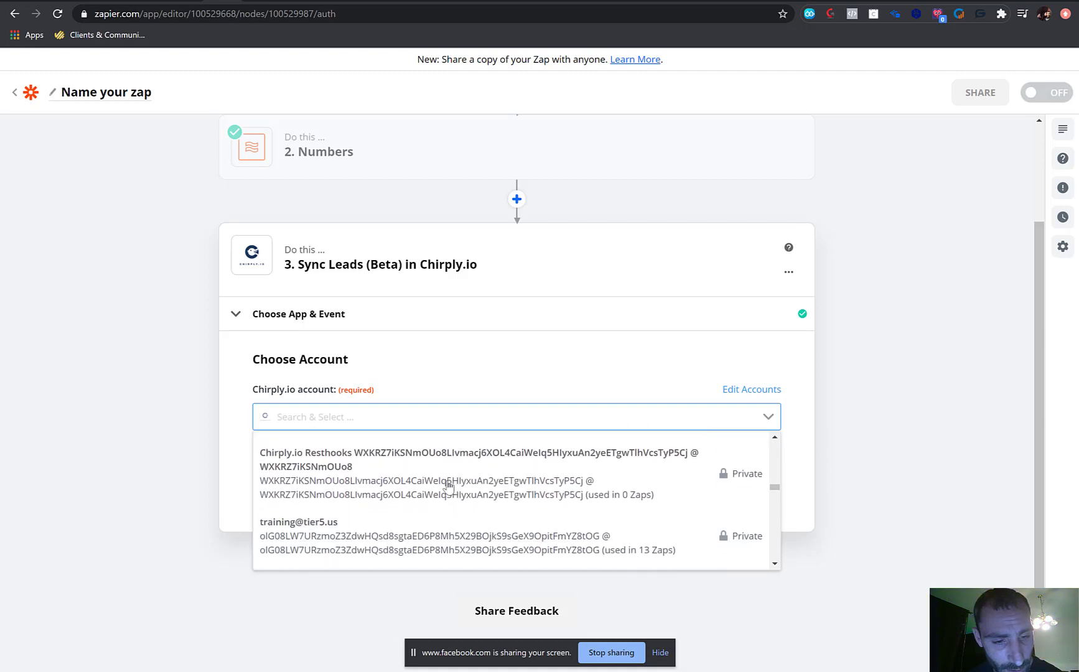
{"action": "key", "text": "Return"}
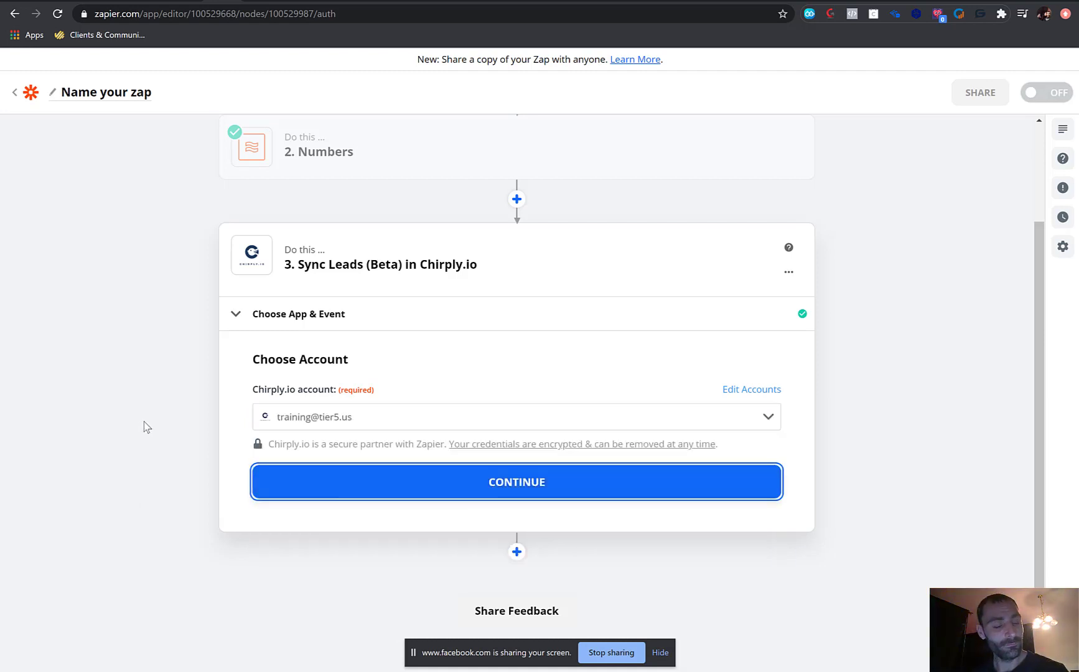
{"action": "key", "text": "Return"}
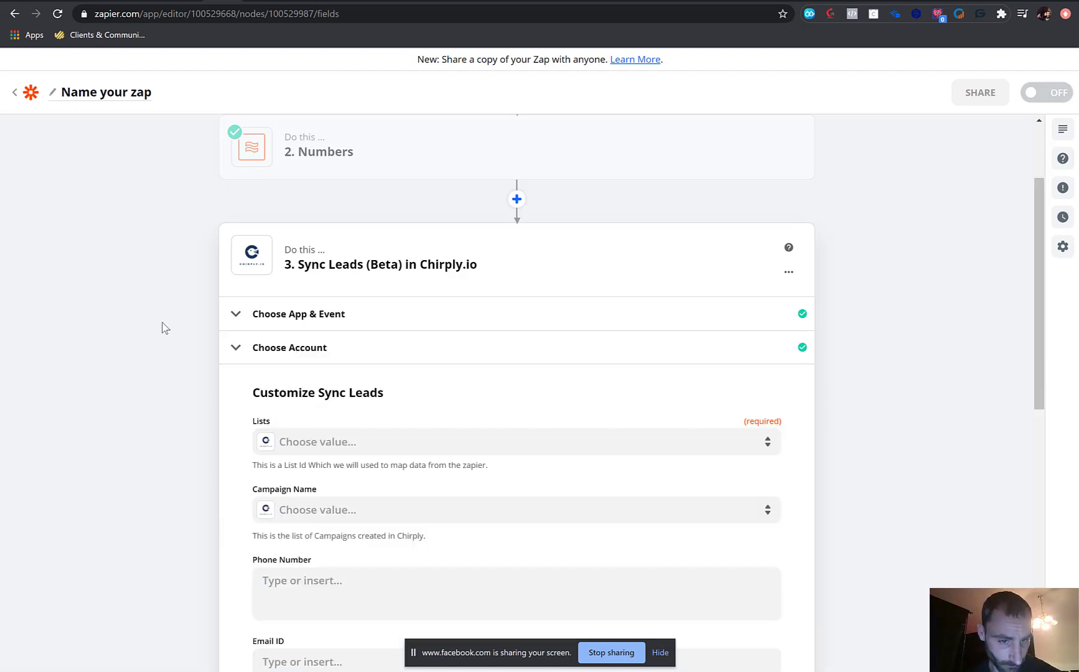
Set the Sync Leads list to Mastermind Funnel - Optin No Initial Contact.
{"action": "scroll", "coordinate": [164, 328], "scroll_direction": "down", "scroll_amount": 3}
{"action": "left_click", "coordinate": [381, 286]}
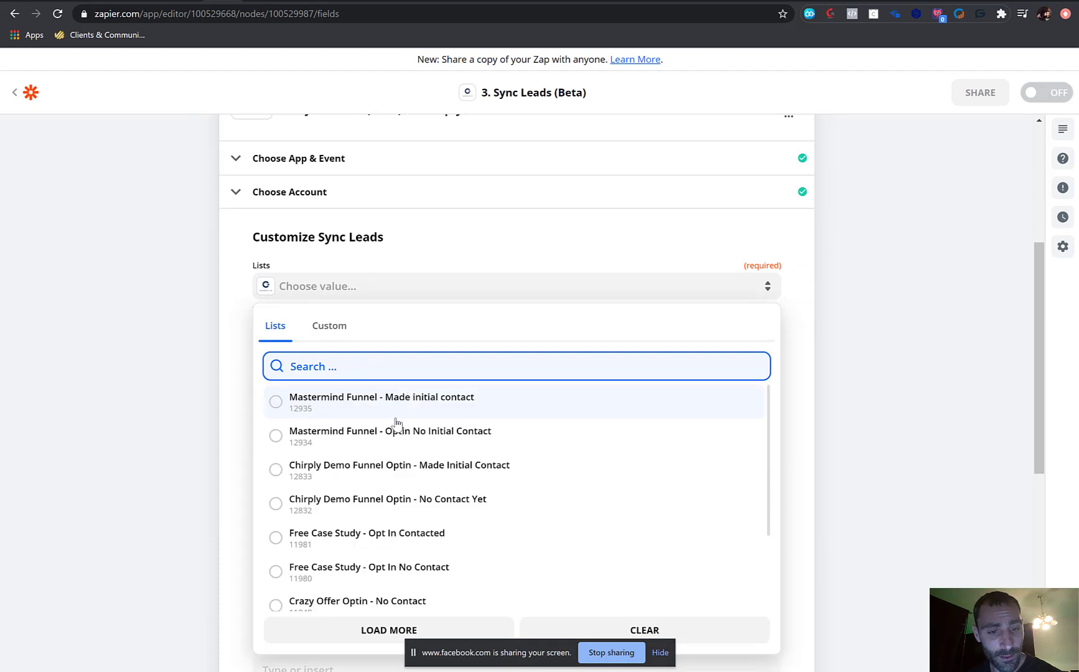
{"action": "left_click", "coordinate": [276, 437]}
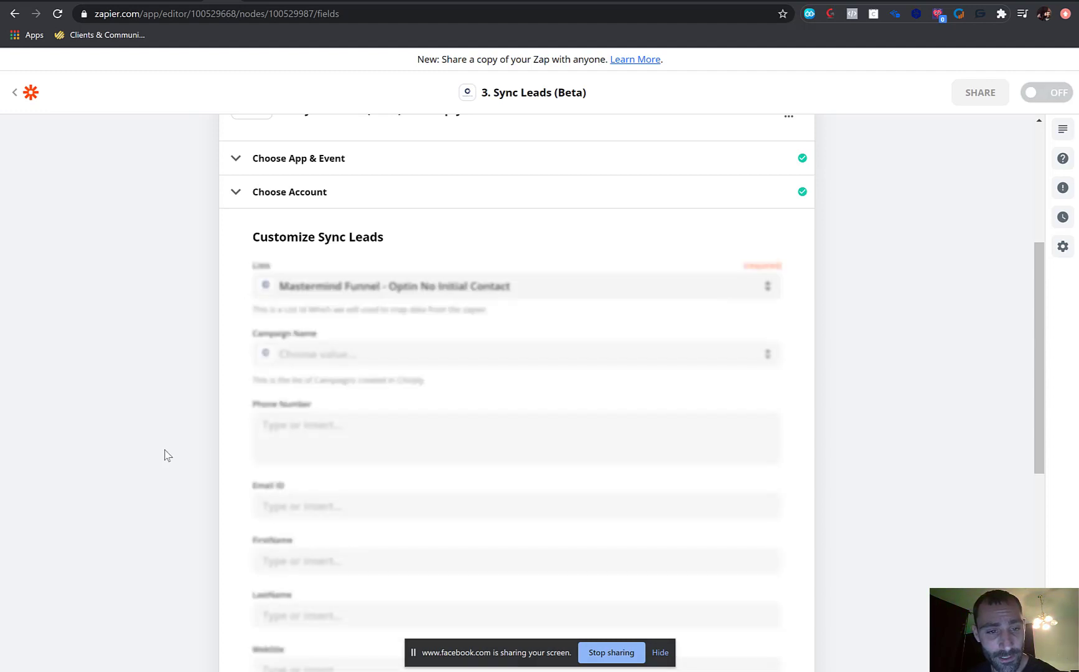
Set the Sync Leads campaign name to Mastermind Funnel - Initial Contact.
{"action": "left_click", "coordinate": [362, 357]}
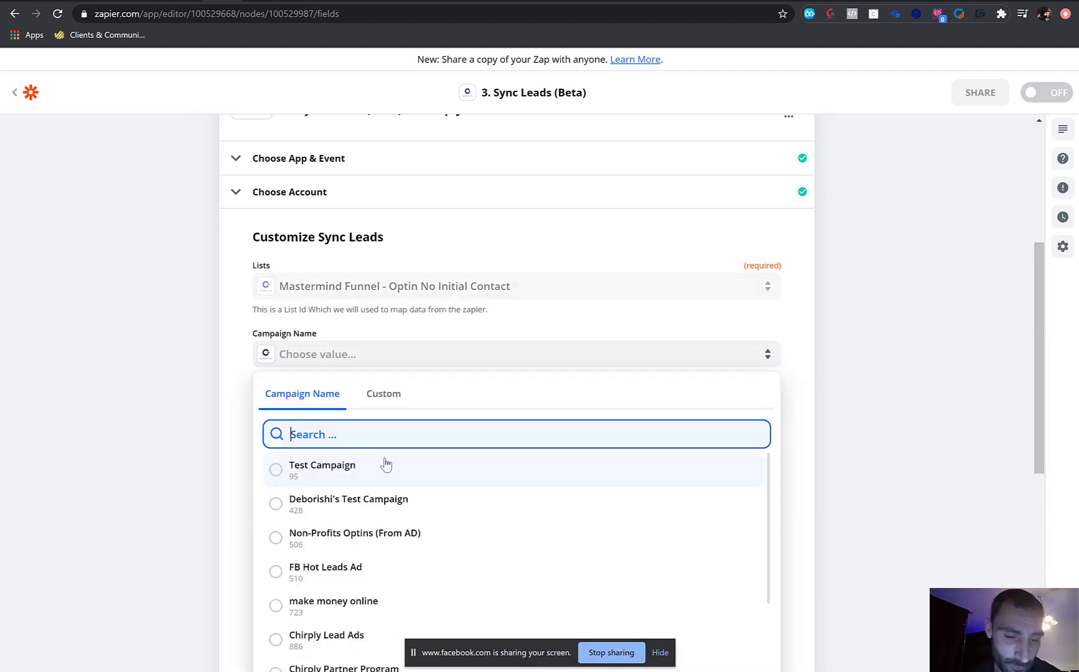
{"action": "scroll", "coordinate": [387, 467], "scroll_direction": "down", "scroll_amount": 10}
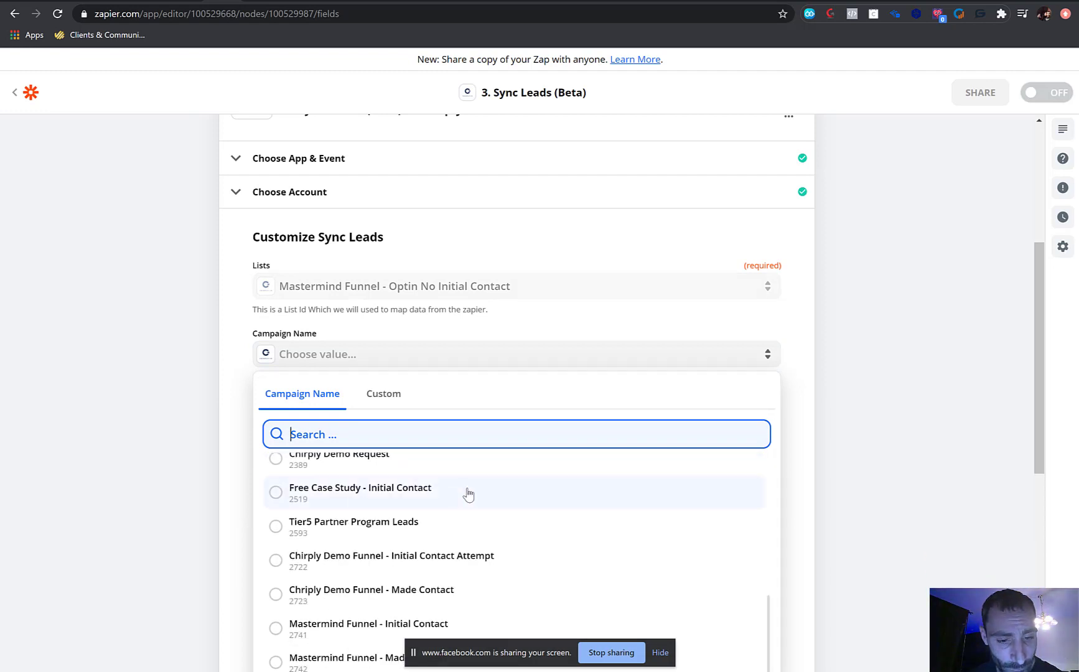
{"action": "scroll", "coordinate": [545, 501], "scroll_direction": "down", "scroll_amount": 4}
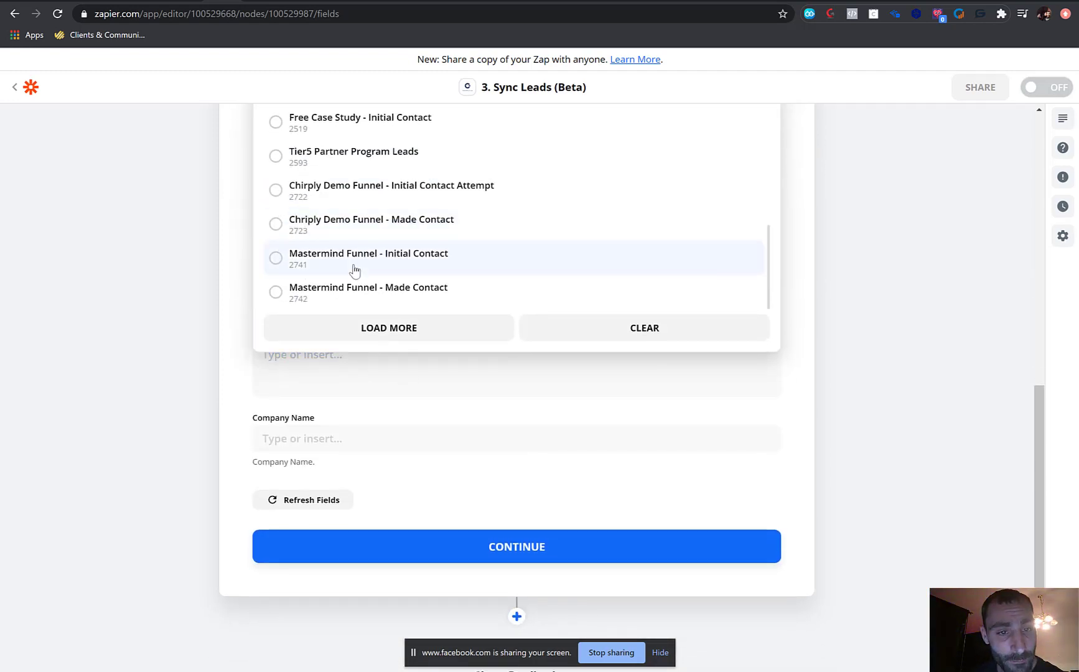
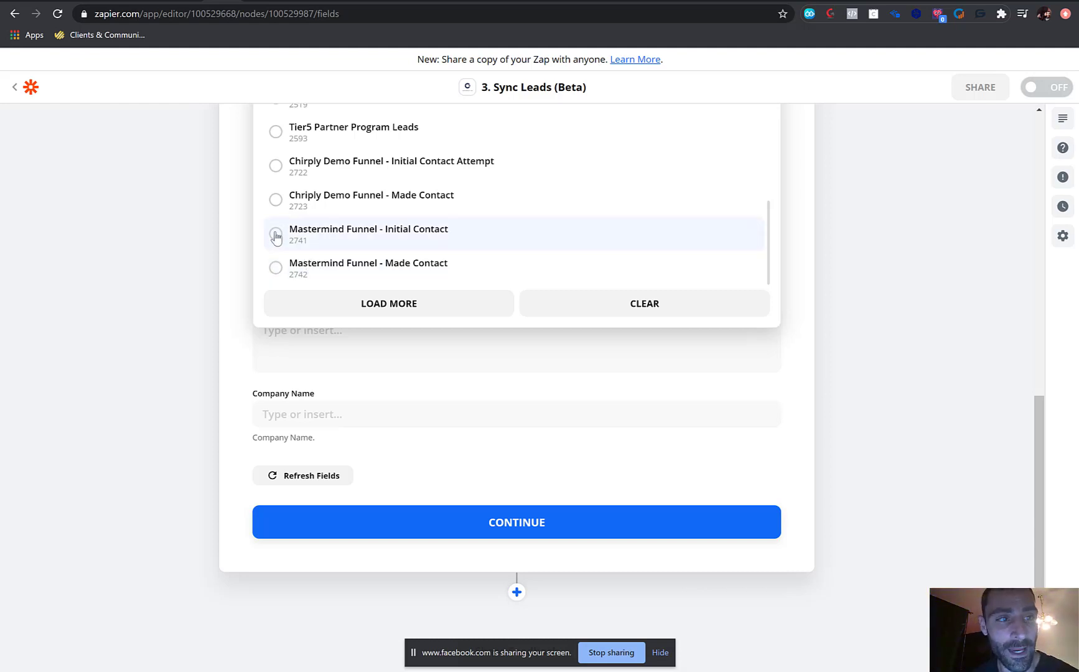
{"action": "left_click", "coordinate": [276, 236]}
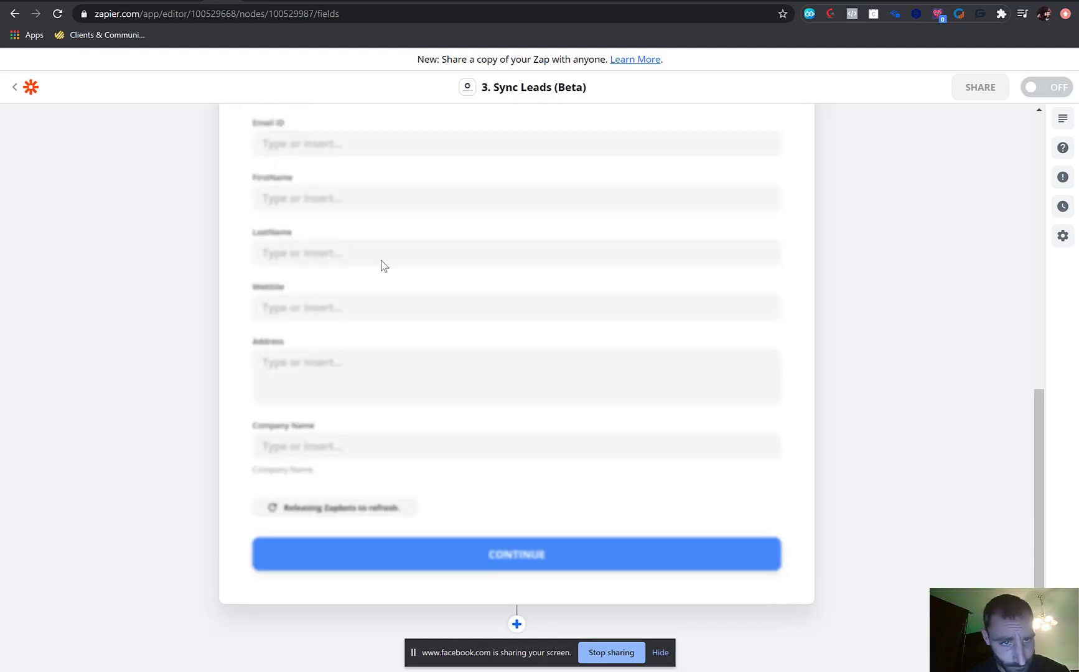
Map the Sync Leads Phone Number field to the formatted Contact Profile Phone from the Numbers step.
{"action": "scroll", "coordinate": [355, 364], "scroll_direction": "up", "scroll_amount": 2}
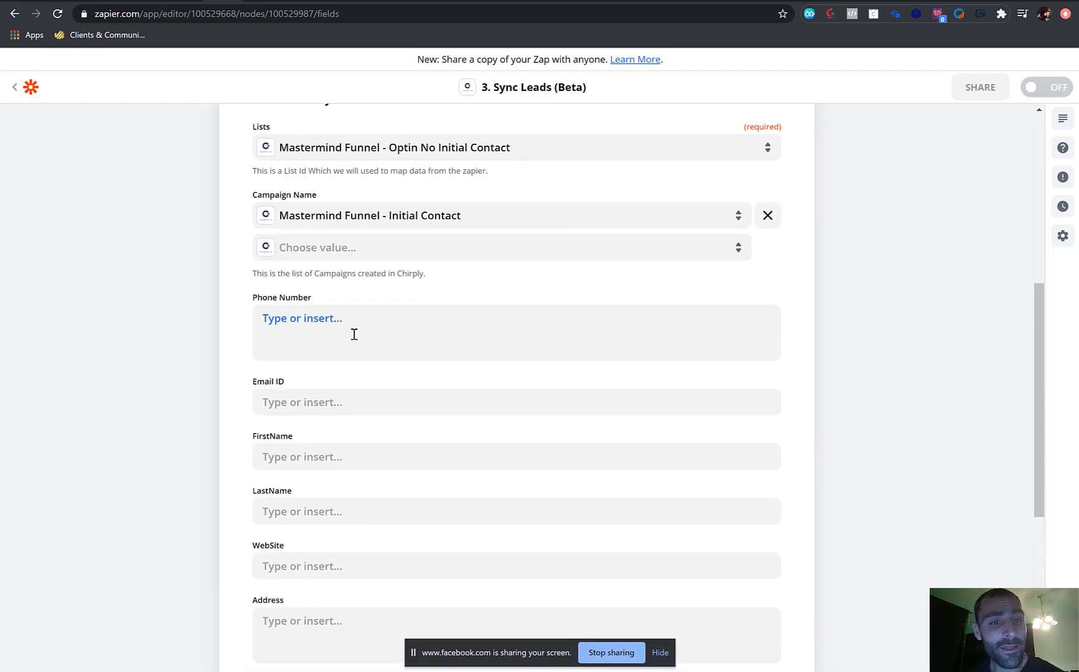
{"action": "left_click", "coordinate": [354, 334]}
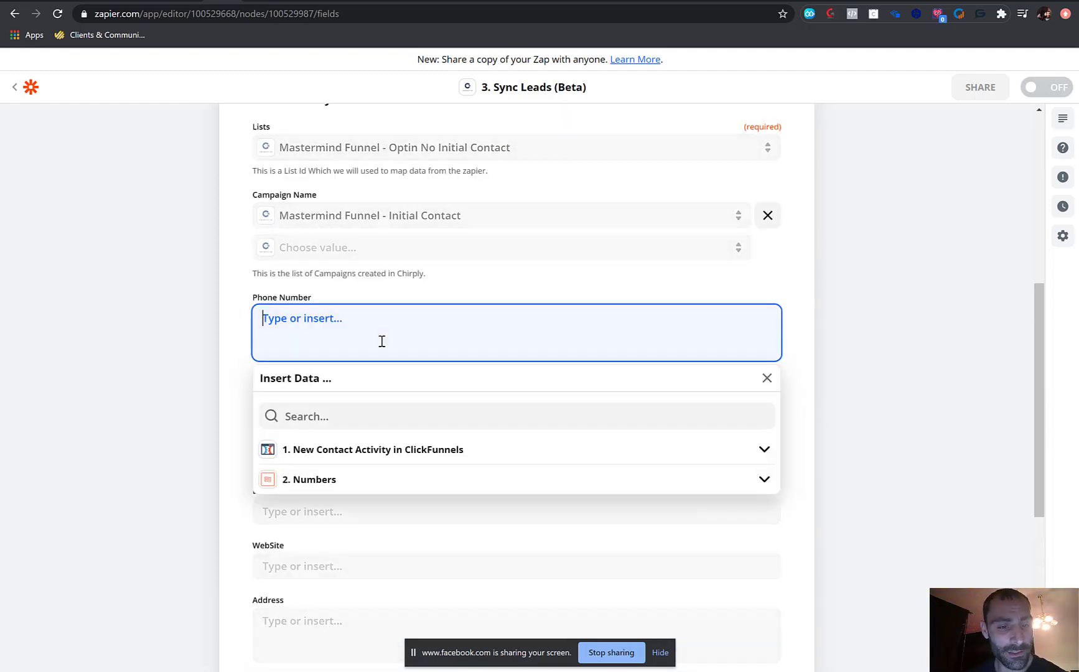
{"action": "left_click", "coordinate": [313, 480]}
{"action": "left_click", "coordinate": [348, 507]}
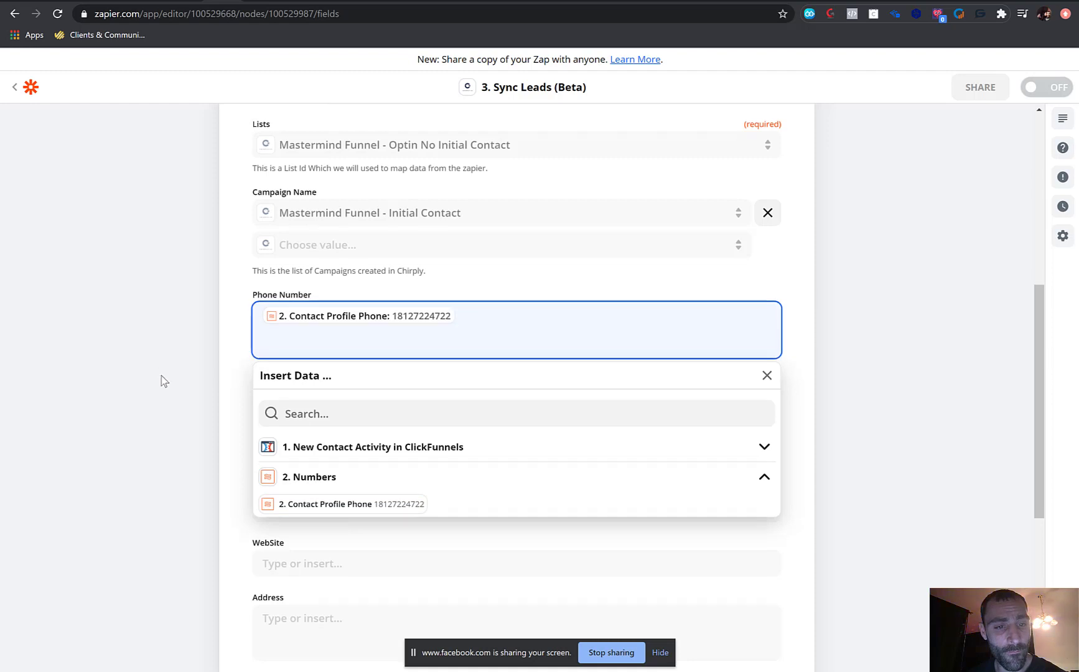
{"action": "scroll", "coordinate": [163, 381], "scroll_direction": "down", "scroll_amount": 2}
{"action": "left_click", "coordinate": [163, 380]}
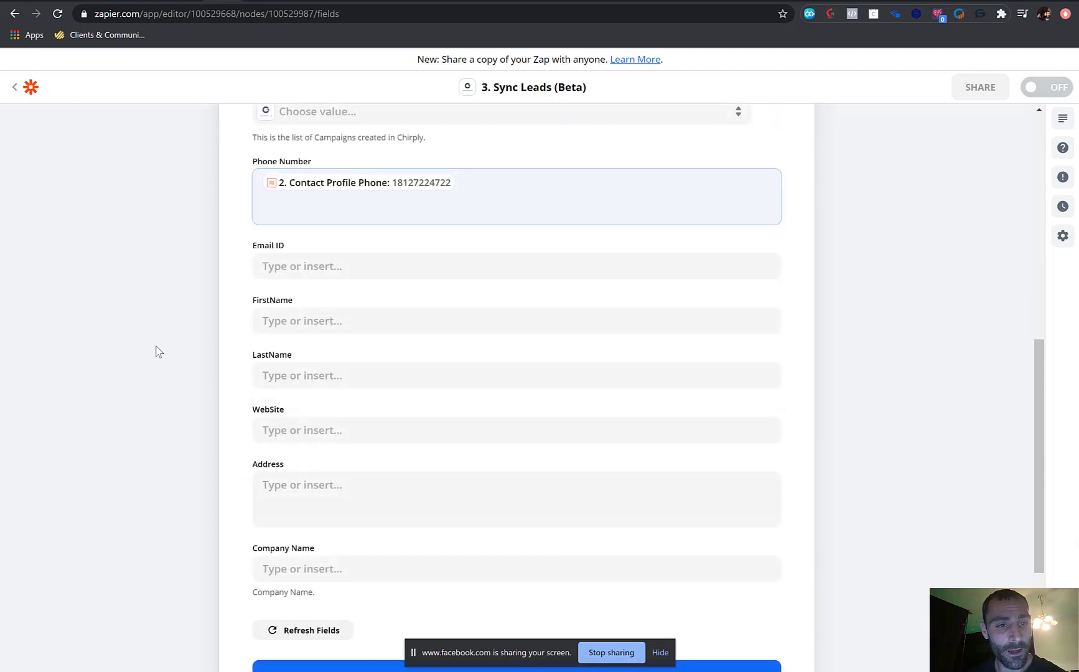
Map the Sync Leads Email ID and FirstName fields to Email and First Name from New Contact Activity in ClickFunnels.
{"action": "left_click", "coordinate": [320, 267]}
{"action": "left_click", "coordinate": [320, 370]}
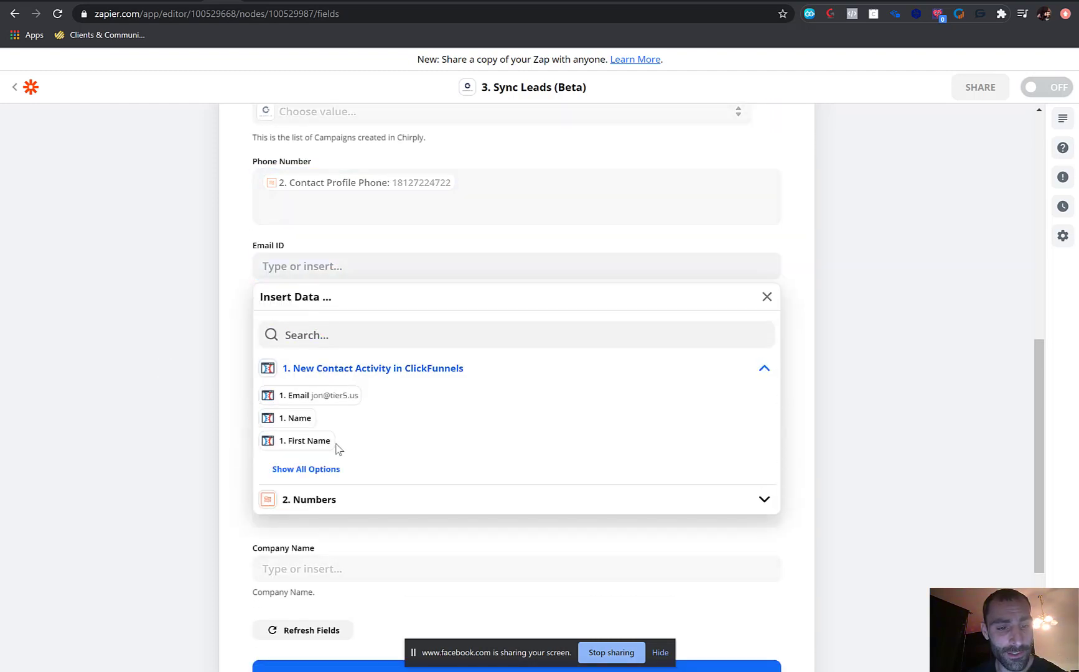
{"action": "left_click", "coordinate": [330, 396]}
{"action": "left_click", "coordinate": [137, 380]}
{"action": "left_click", "coordinate": [325, 328]}
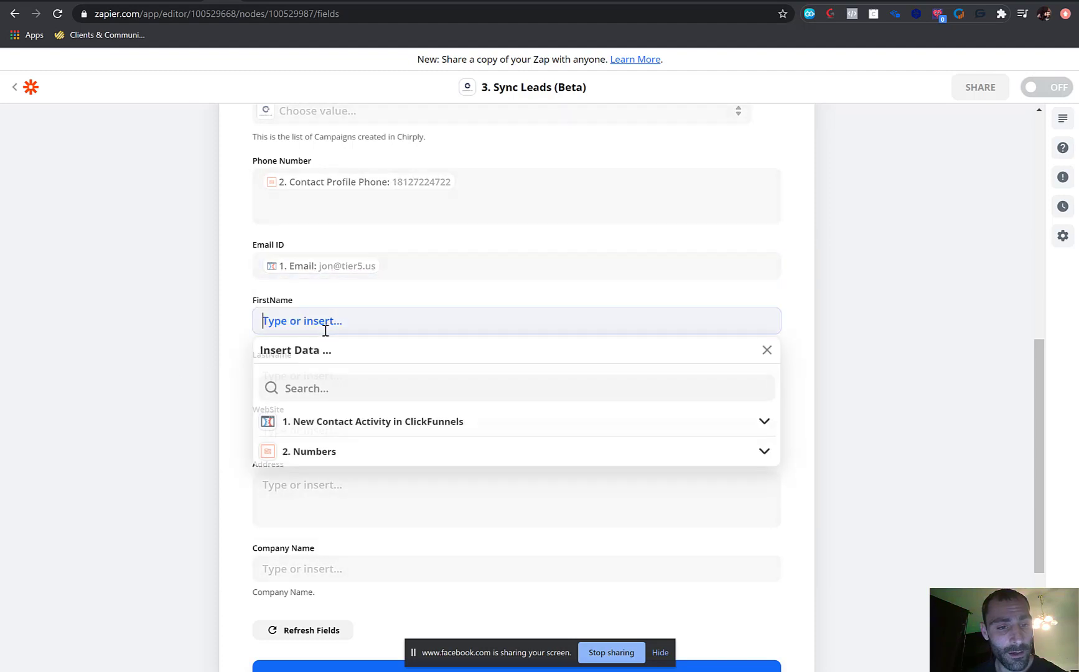
{"action": "left_click", "coordinate": [309, 434]}
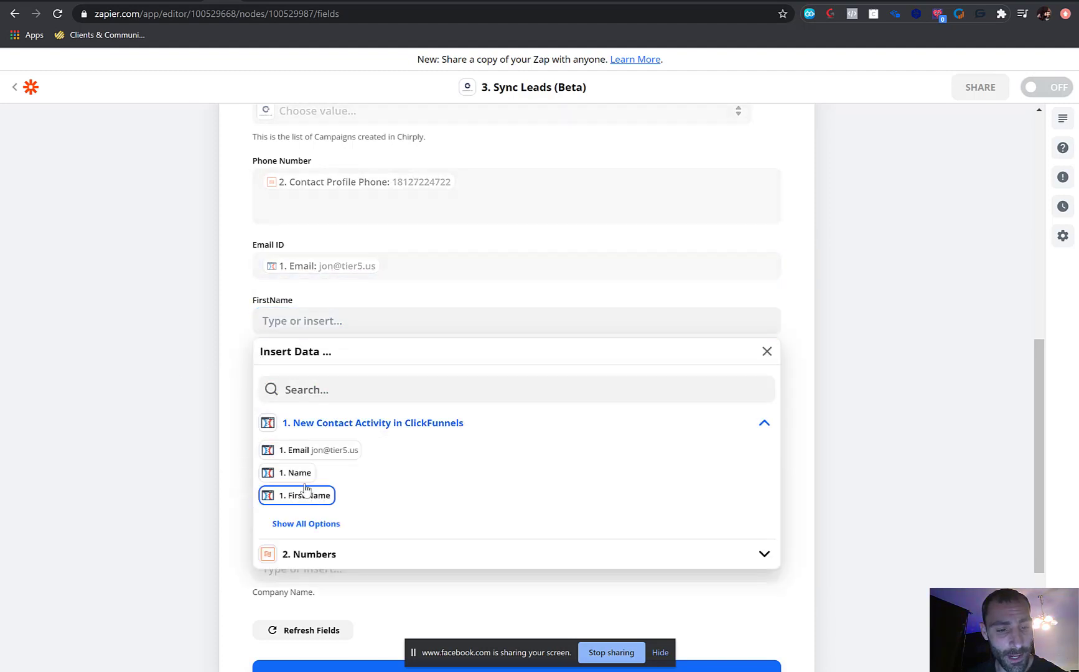
{"action": "left_click", "coordinate": [313, 495]}
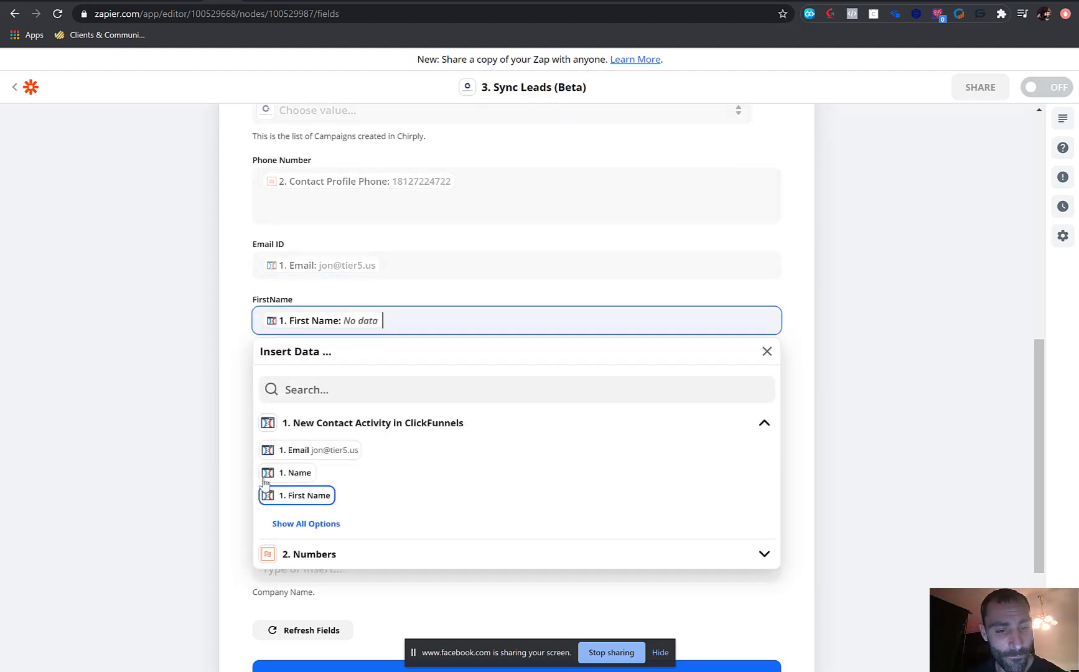
{"action": "left_click", "coordinate": [124, 414]}
Map the Sync Leads LastName field to the ClickFunnels Last Name, leave WebSite empty, and continue to the Send Data test.
{"action": "scroll", "coordinate": [125, 409], "scroll_direction": "down", "scroll_amount": 2}
{"action": "left_click", "coordinate": [268, 272]}
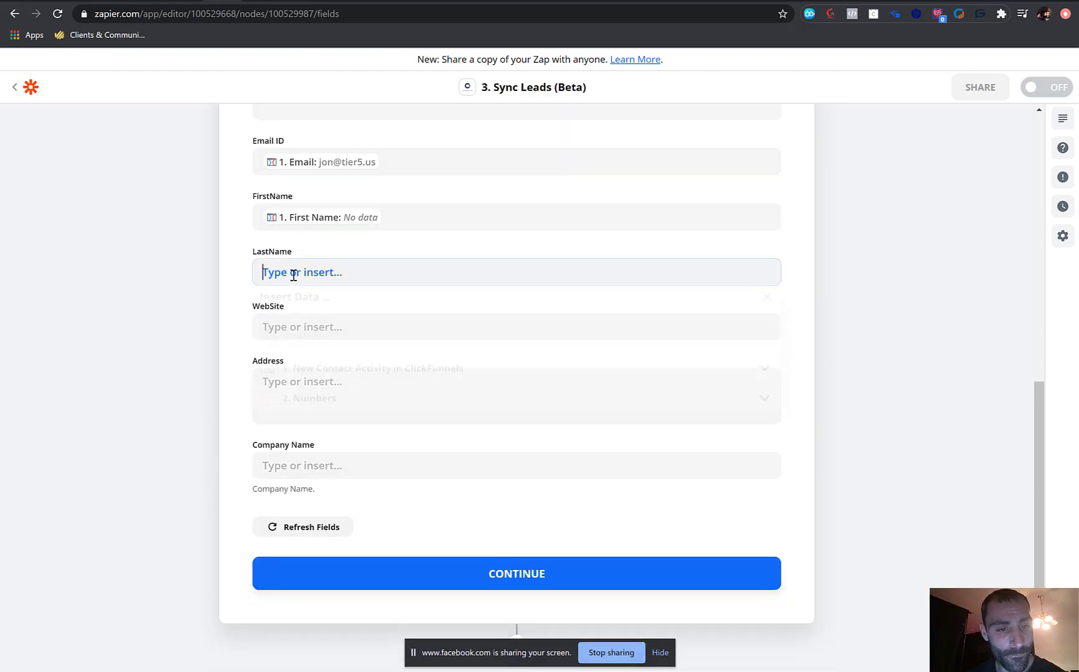
{"action": "left_click", "coordinate": [314, 375]}
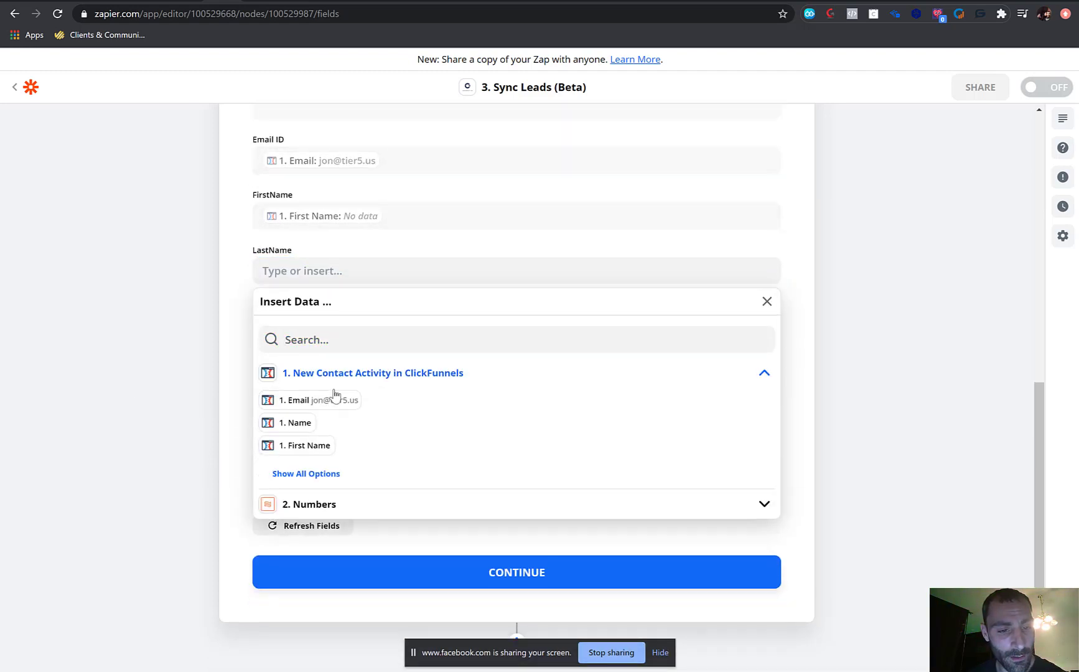
{"action": "scroll", "coordinate": [315, 391], "scroll_direction": "down", "scroll_amount": 2}
{"action": "left_click", "coordinate": [316, 372]}
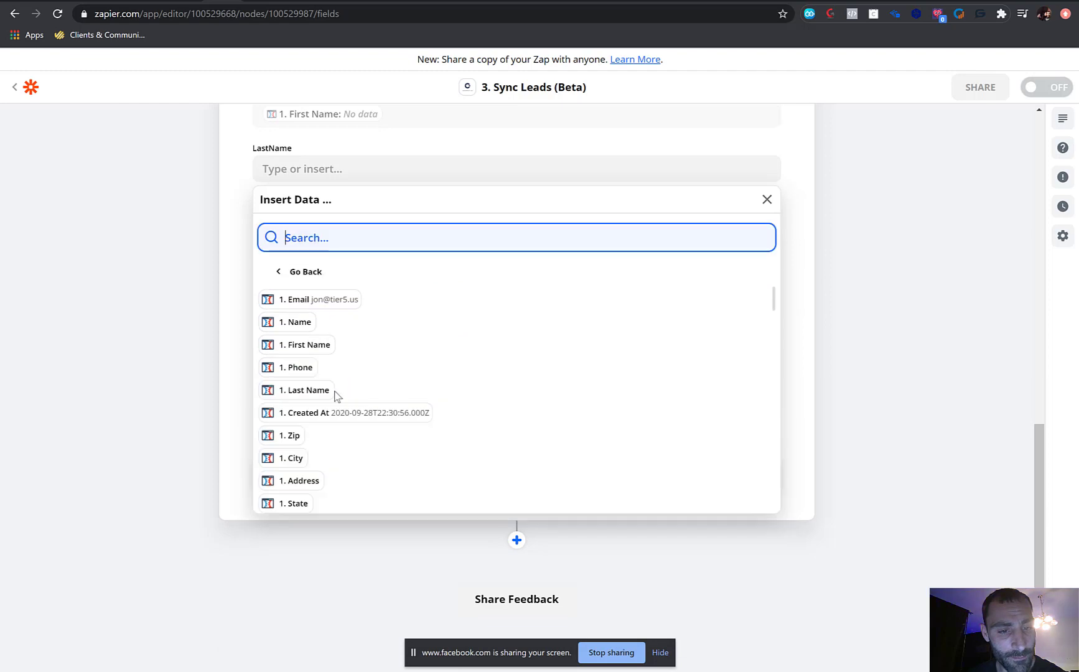
{"action": "left_click", "coordinate": [309, 391]}
{"action": "left_click", "coordinate": [138, 371]}
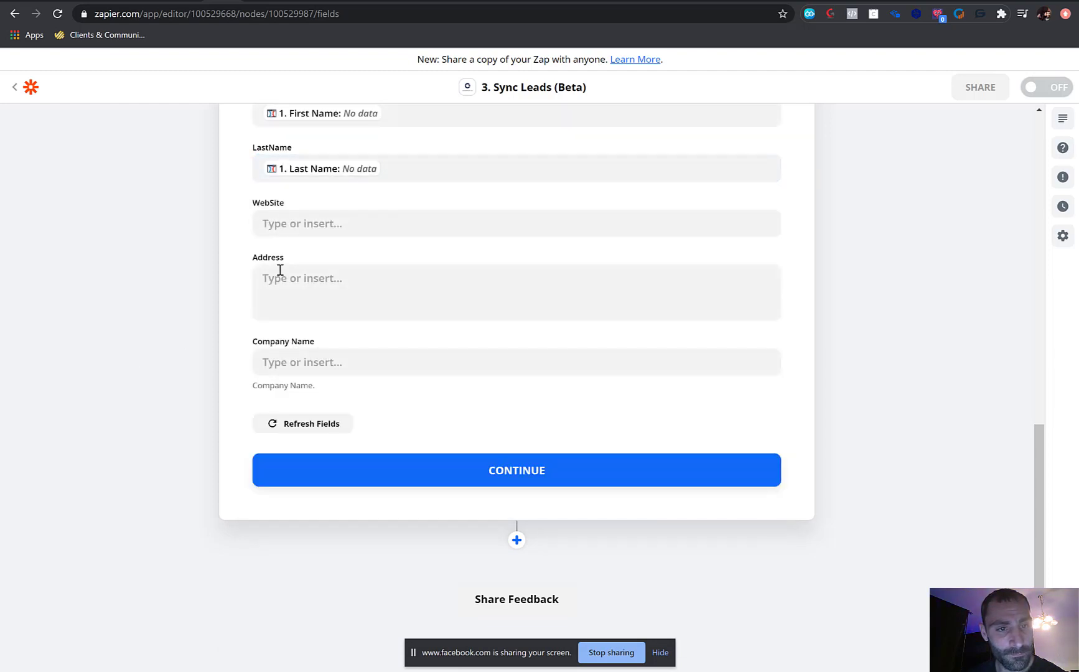
{"action": "left_click", "coordinate": [316, 232]}
{"action": "left_click", "coordinate": [197, 249]}
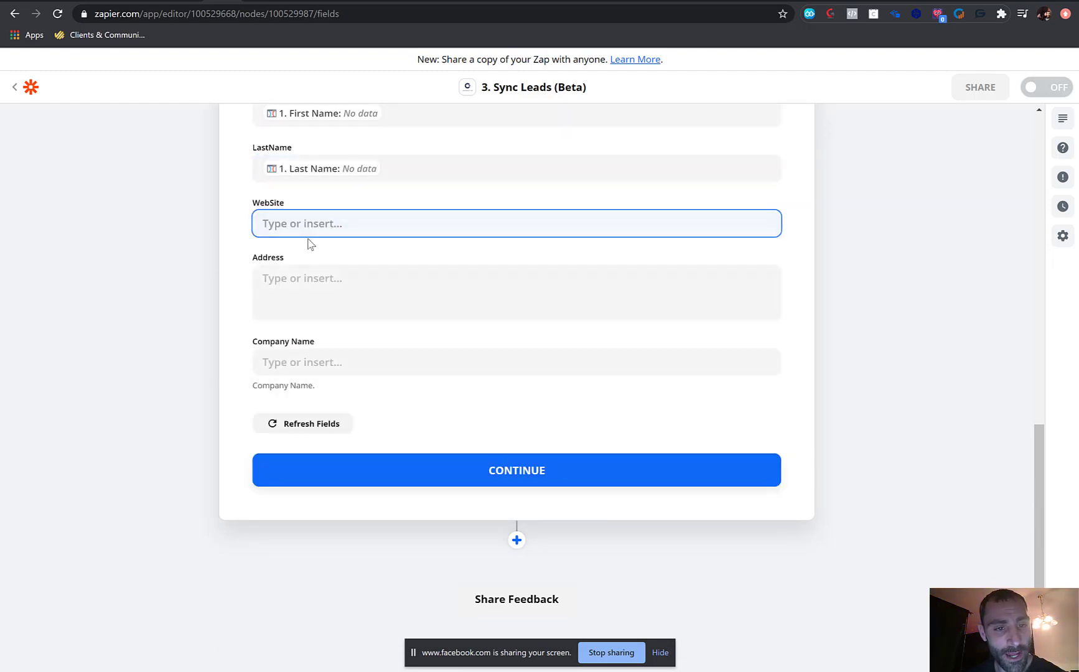
{"action": "left_click", "coordinate": [470, 472]}
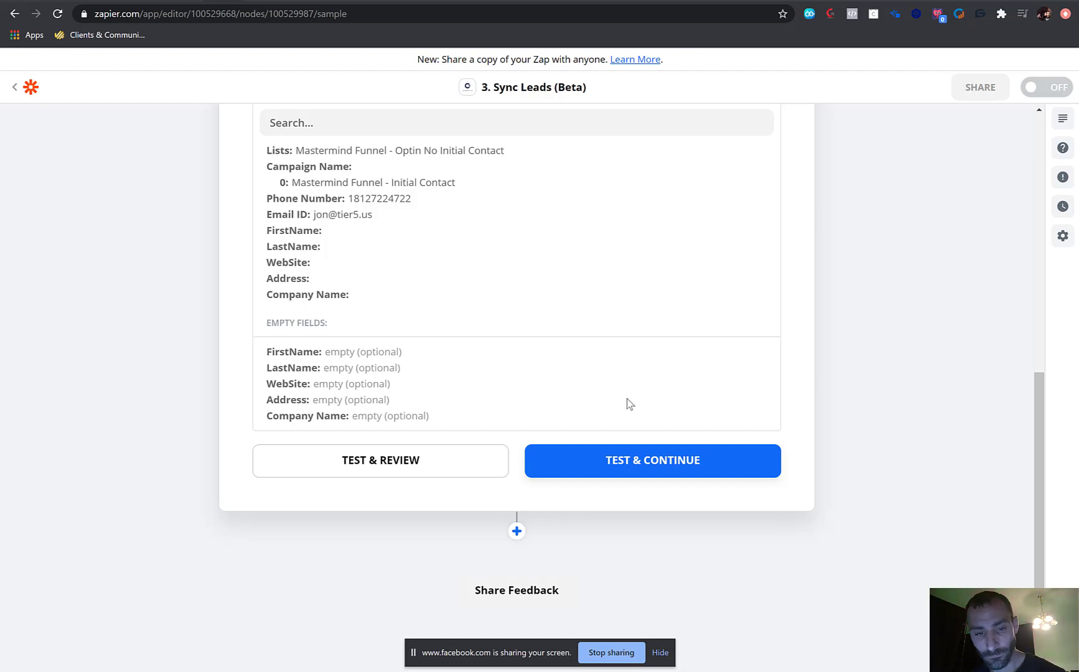
Load more sample contacts in the ClickFunnels trigger, choose Contact F as the test contact, and continue.
{"action": "scroll", "coordinate": [635, 381], "scroll_direction": "up", "scroll_amount": 2}
{"action": "scroll", "coordinate": [635, 380], "scroll_direction": "up", "scroll_amount": 7}
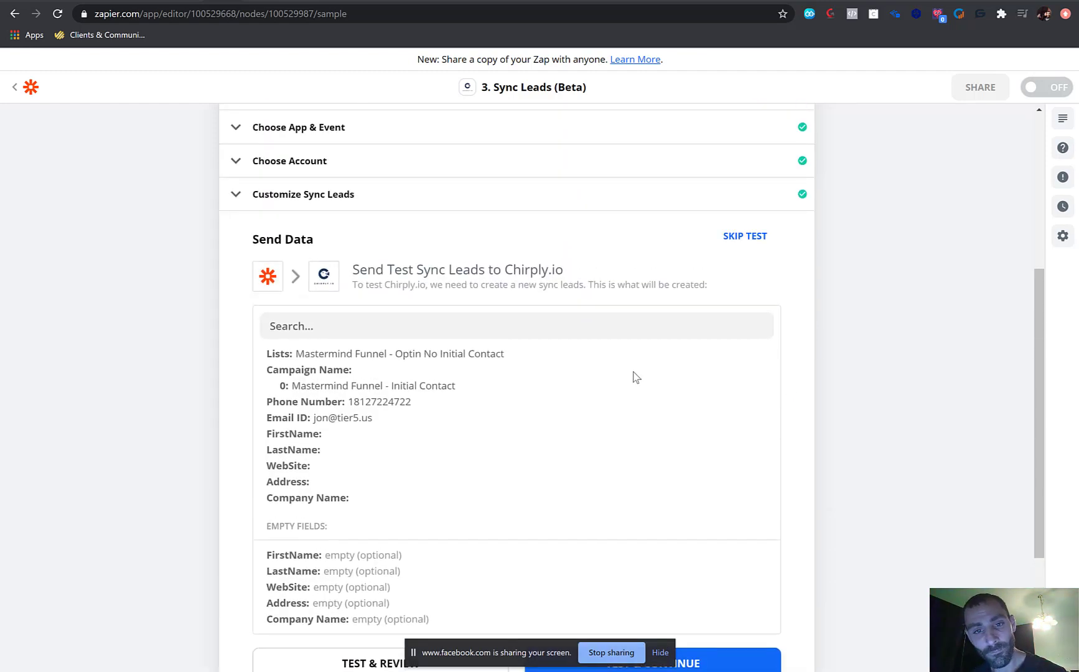
{"action": "left_click", "coordinate": [442, 202]}
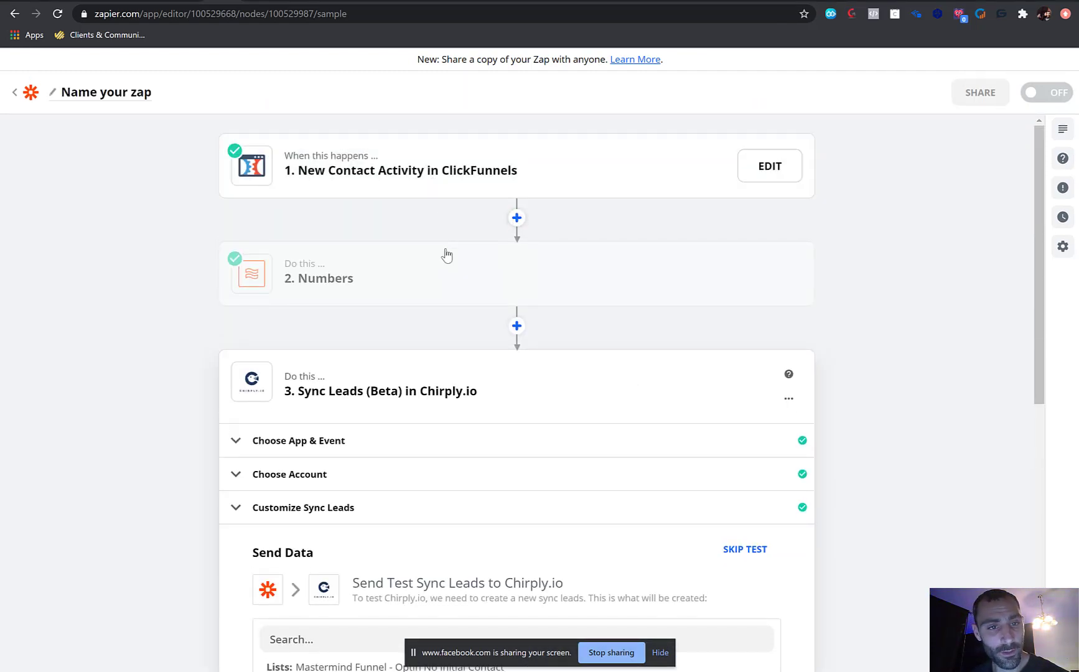
{"action": "left_click", "coordinate": [459, 342]}
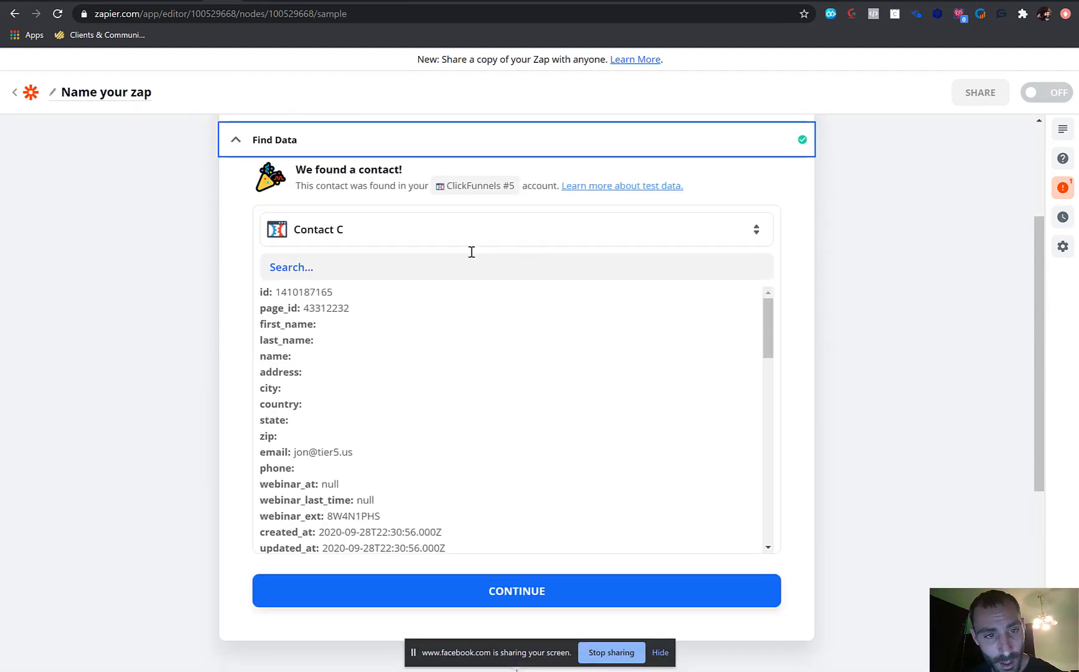
{"action": "left_click", "coordinate": [469, 245]}
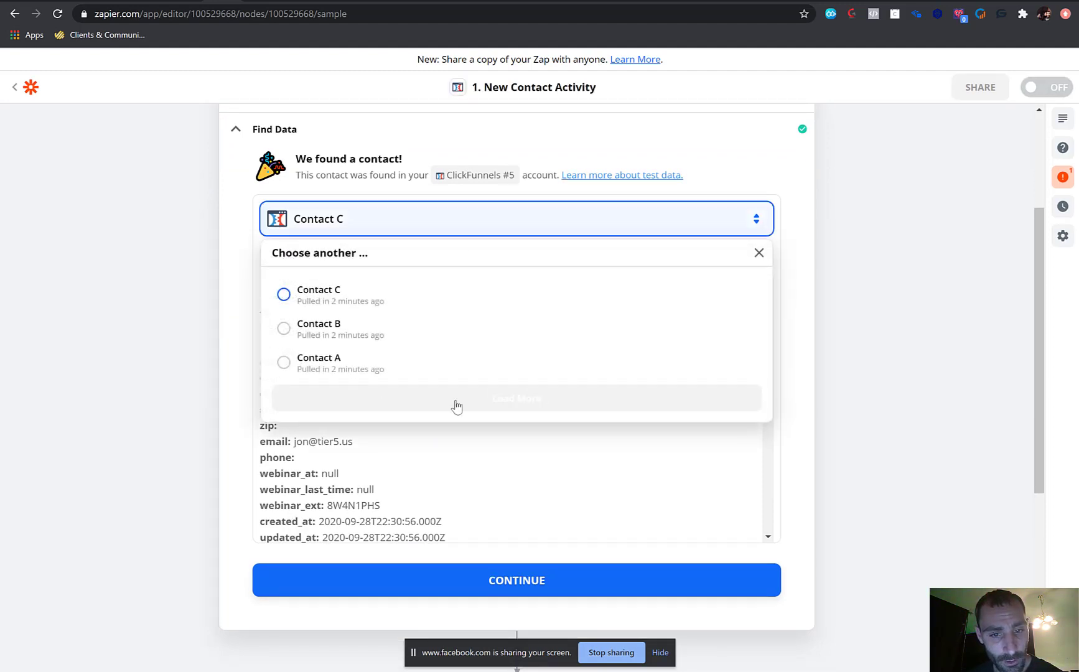
{"action": "left_click", "coordinate": [441, 429]}
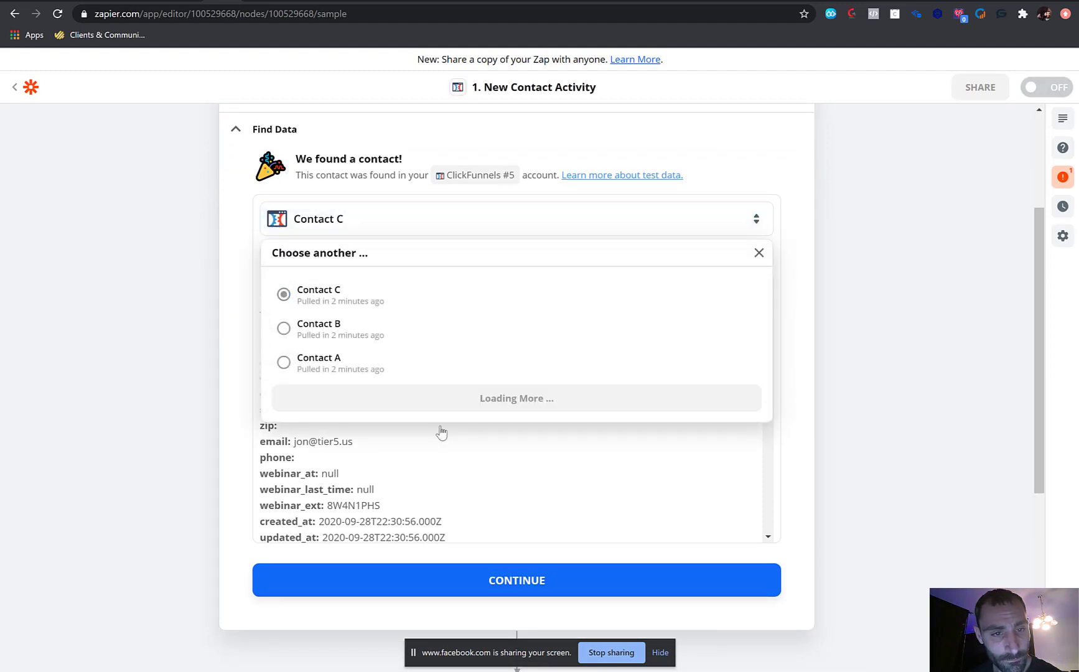
{"action": "left_click", "coordinate": [287, 294]}
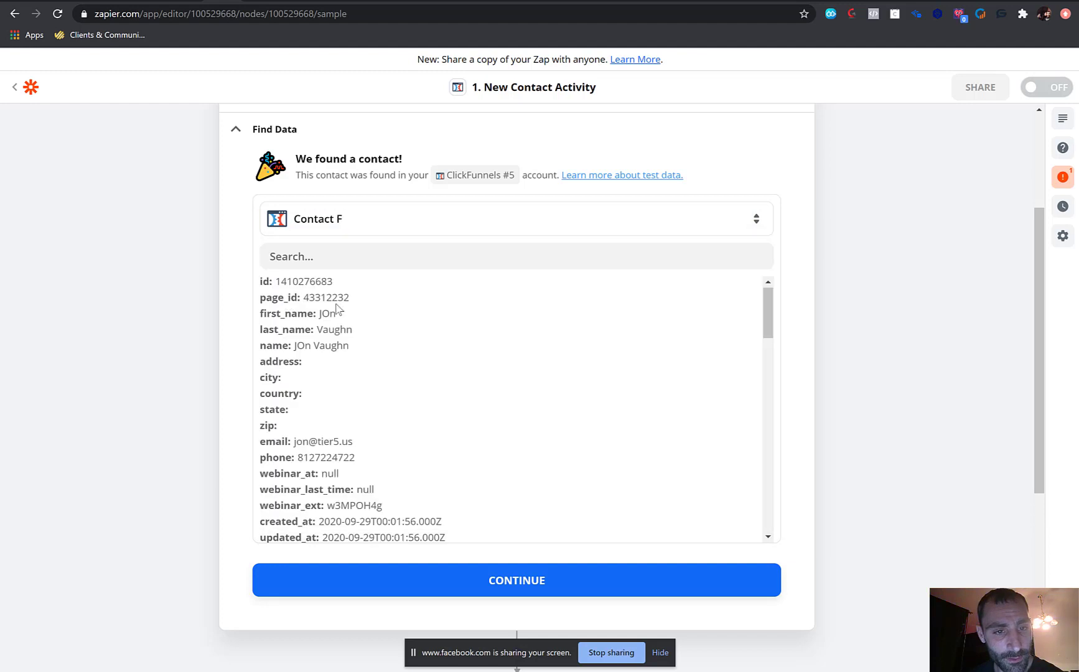
{"action": "left_click", "coordinate": [505, 580]}
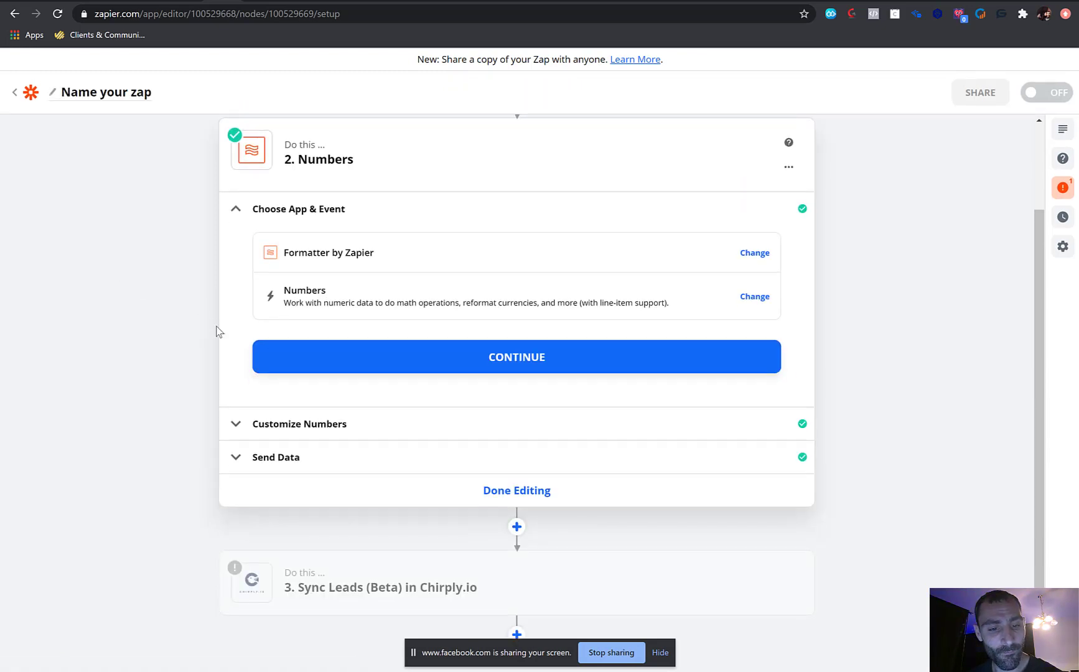
Send the Sync Leads test, and in Chirply.io open the details of the Mastermind Funnel - Optin No Initial Contact list.
{"action": "scroll", "coordinate": [286, 348], "scroll_direction": "down", "scroll_amount": 2}
{"action": "left_click", "coordinate": [368, 496]}
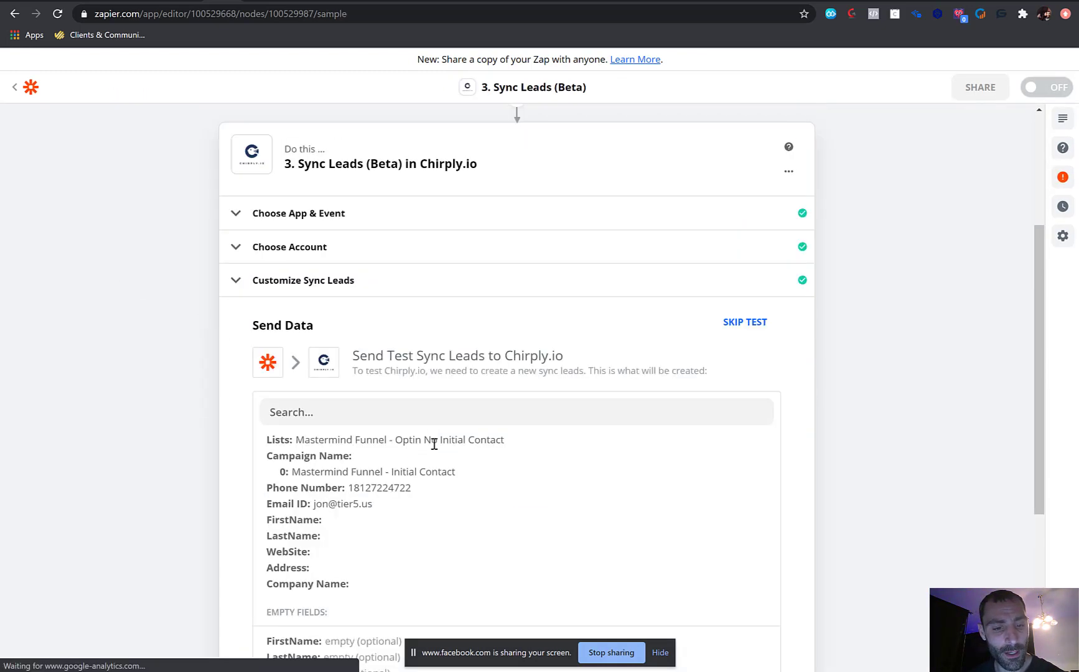
{"action": "scroll", "coordinate": [435, 444], "scroll_direction": "down", "scroll_amount": 5}
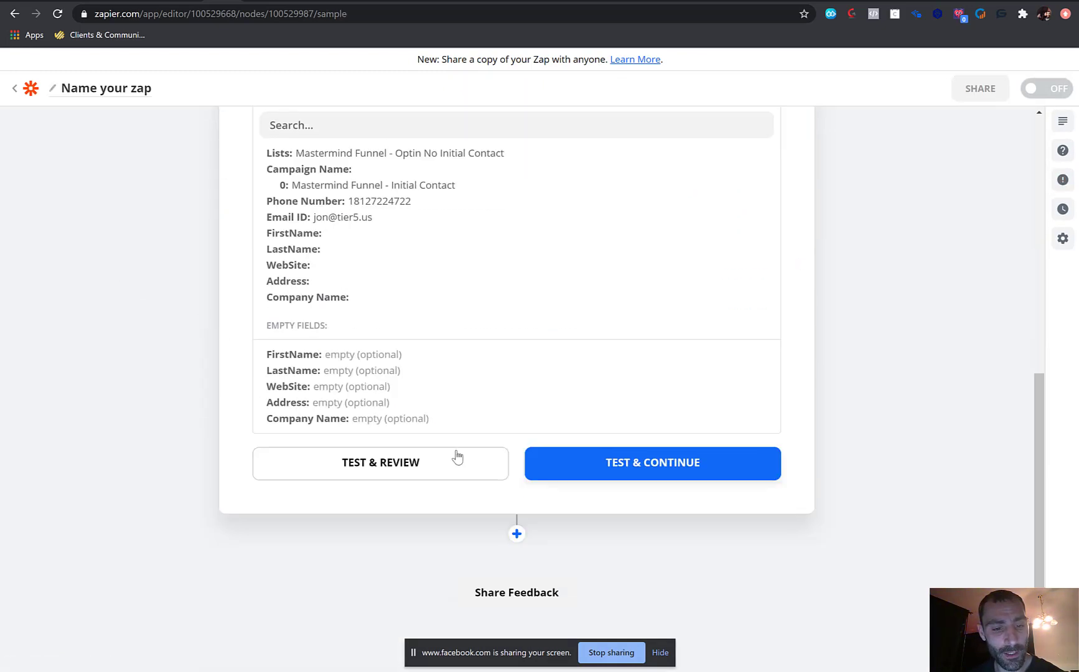
{"action": "left_click", "coordinate": [614, 476]}
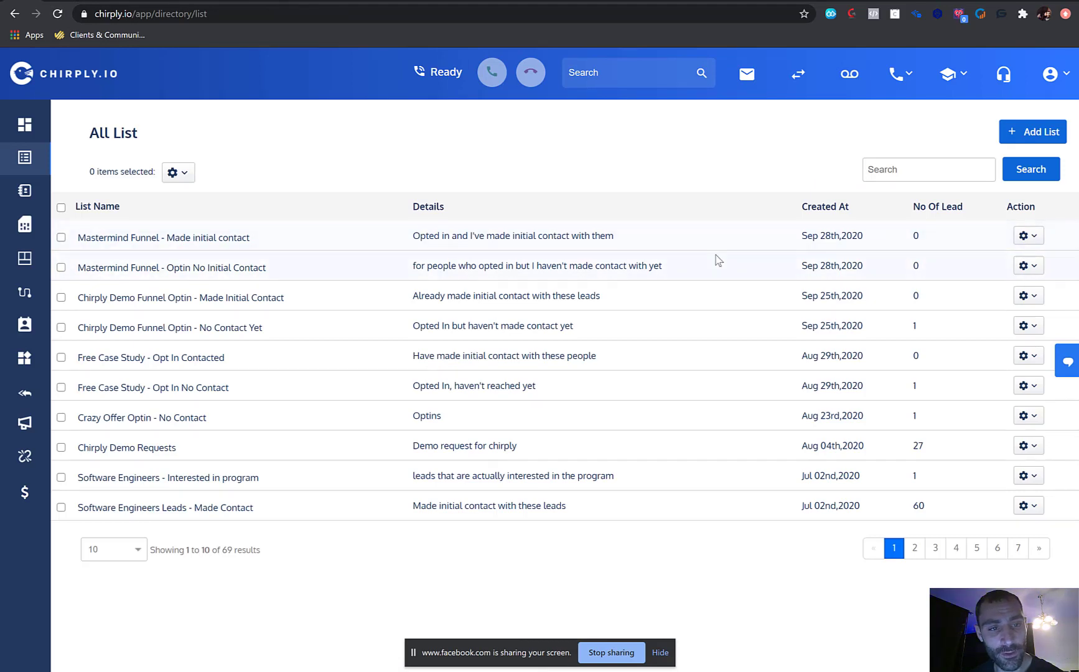
{"action": "mouse_move", "coordinate": [1022, 268]}
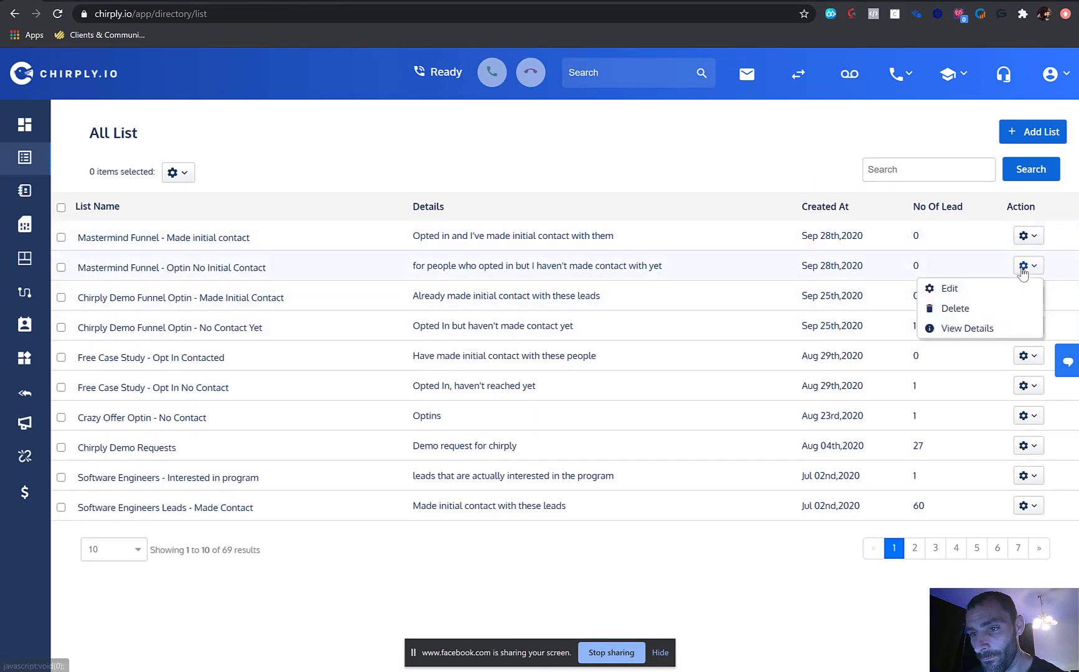
{"action": "left_click", "coordinate": [975, 332]}
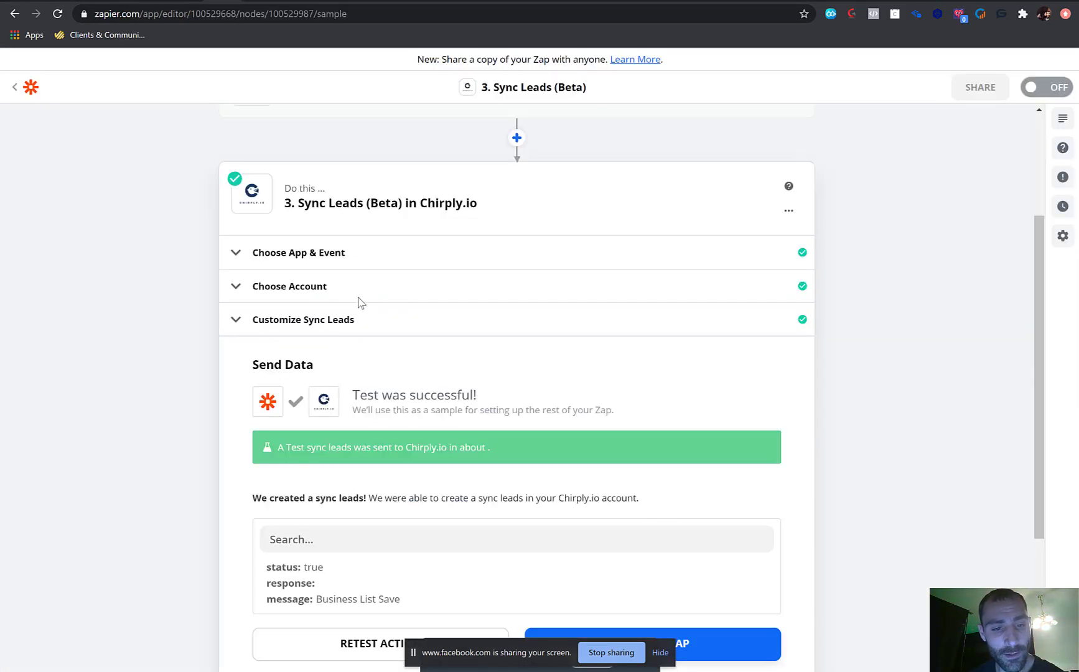
Back in Zapier, add a Chirply.io action after Sync Leads with the Make IVR Call event and continue to account selection.
{"action": "scroll", "coordinate": [453, 349], "scroll_direction": "down", "scroll_amount": 4}
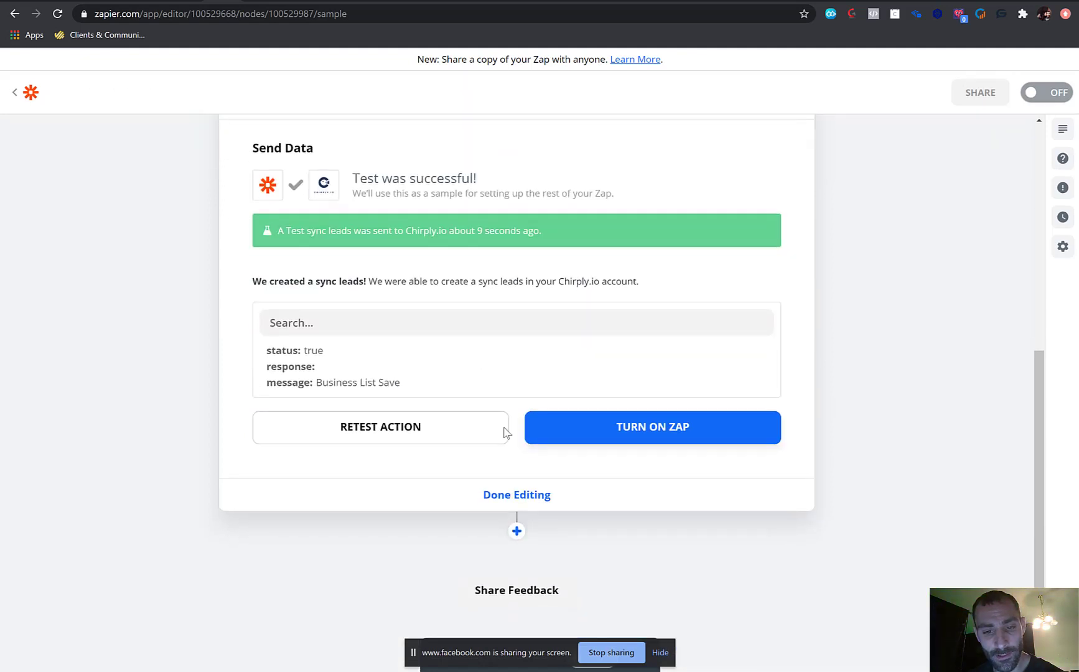
{"action": "left_click", "coordinate": [517, 531]}
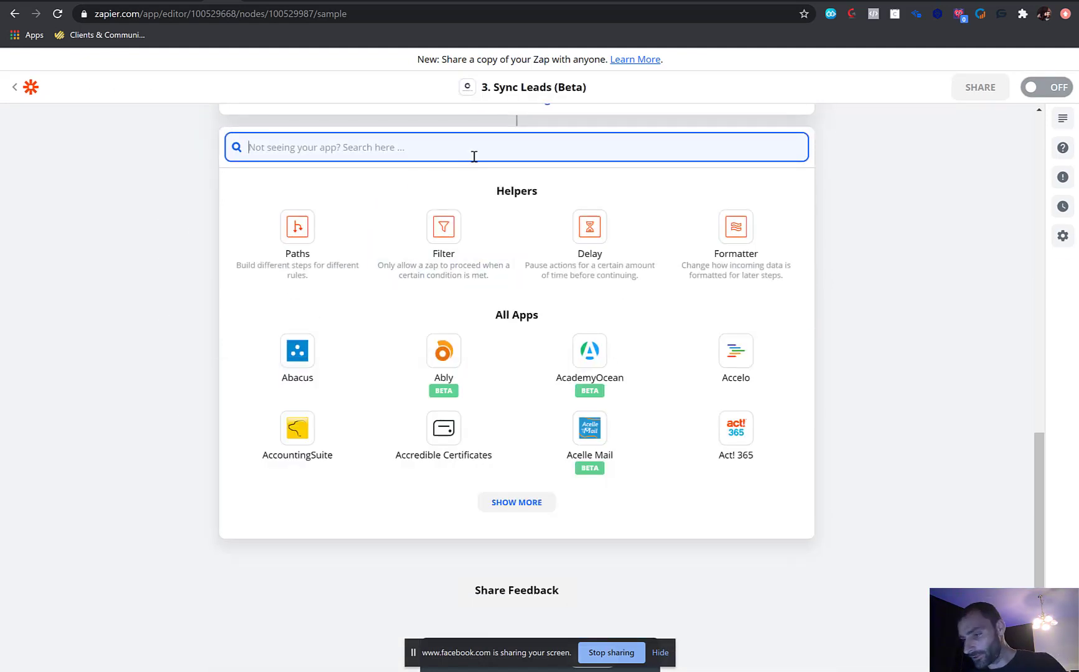
{"action": "type", "text": "chir"}
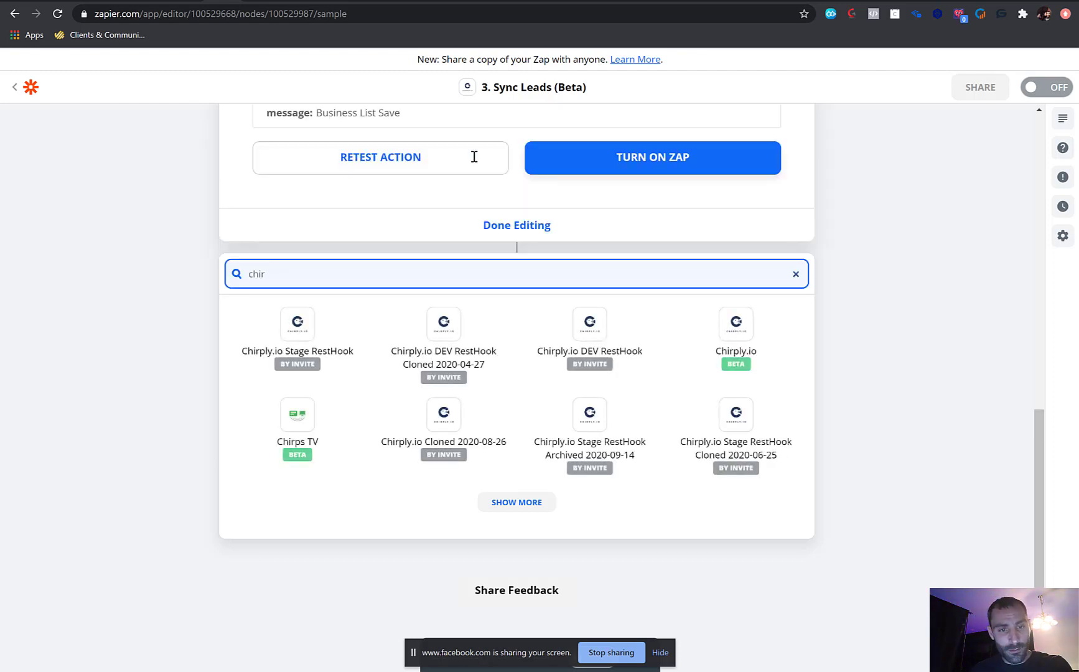
{"action": "left_click", "coordinate": [729, 336]}
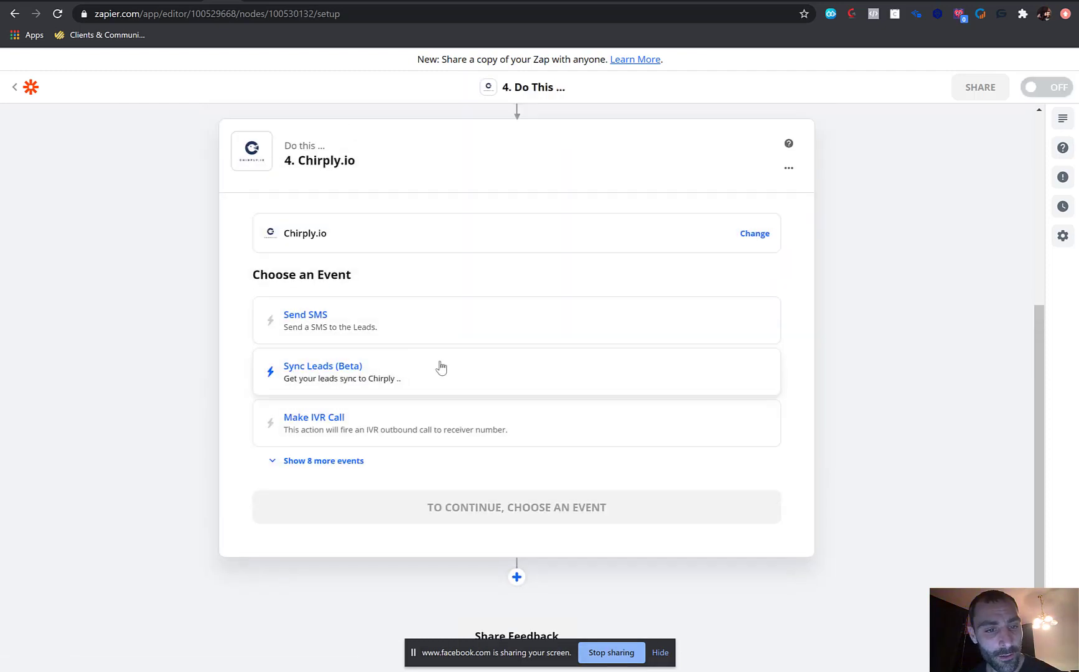
{"action": "left_click", "coordinate": [415, 433]}
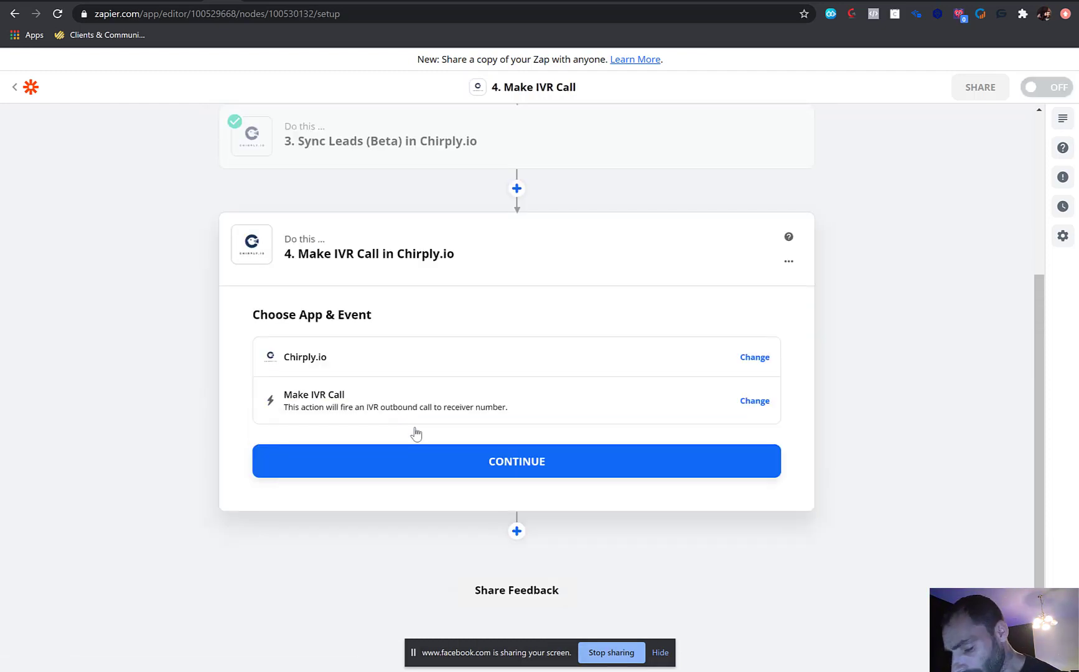
{"action": "left_click", "coordinate": [461, 461]}
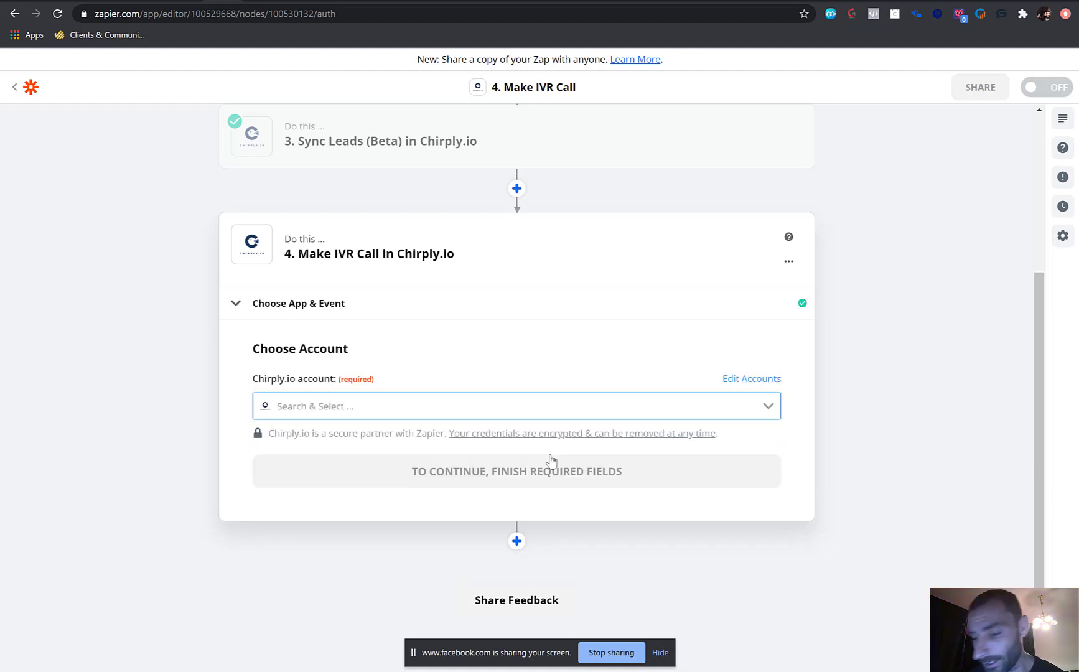
Choose the training account as the Chirply.io account for Make IVR Call and continue to customizing the IVR.
{"action": "left_click", "coordinate": [475, 414]}
{"action": "scroll", "coordinate": [447, 483], "scroll_direction": "down", "scroll_amount": 3}
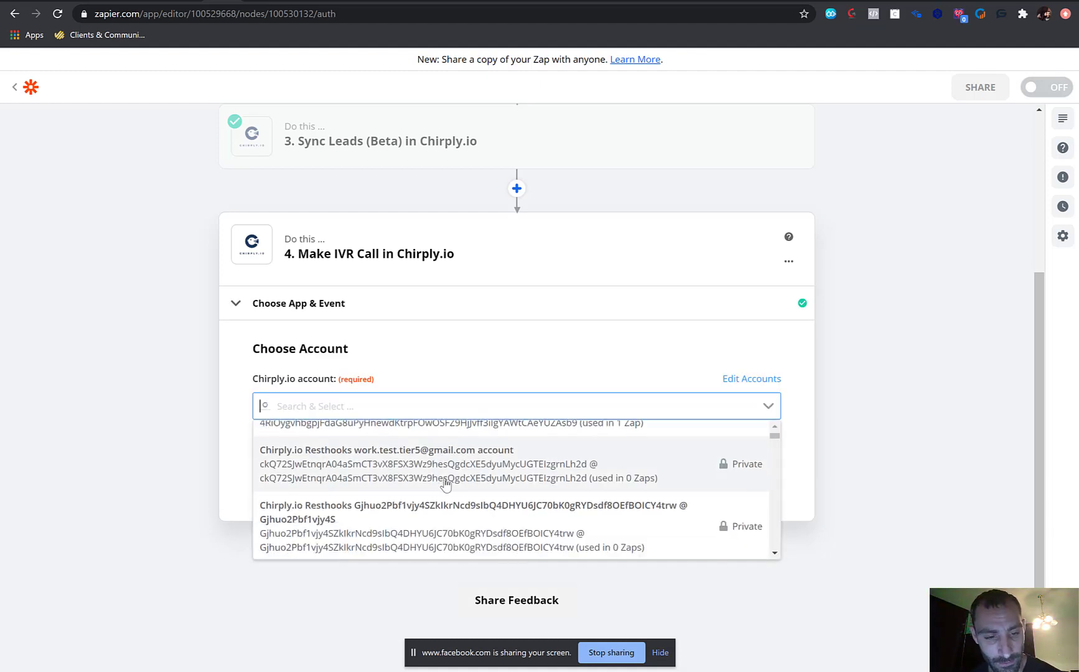
{"action": "scroll", "coordinate": [446, 484], "scroll_direction": "down", "scroll_amount": 5}
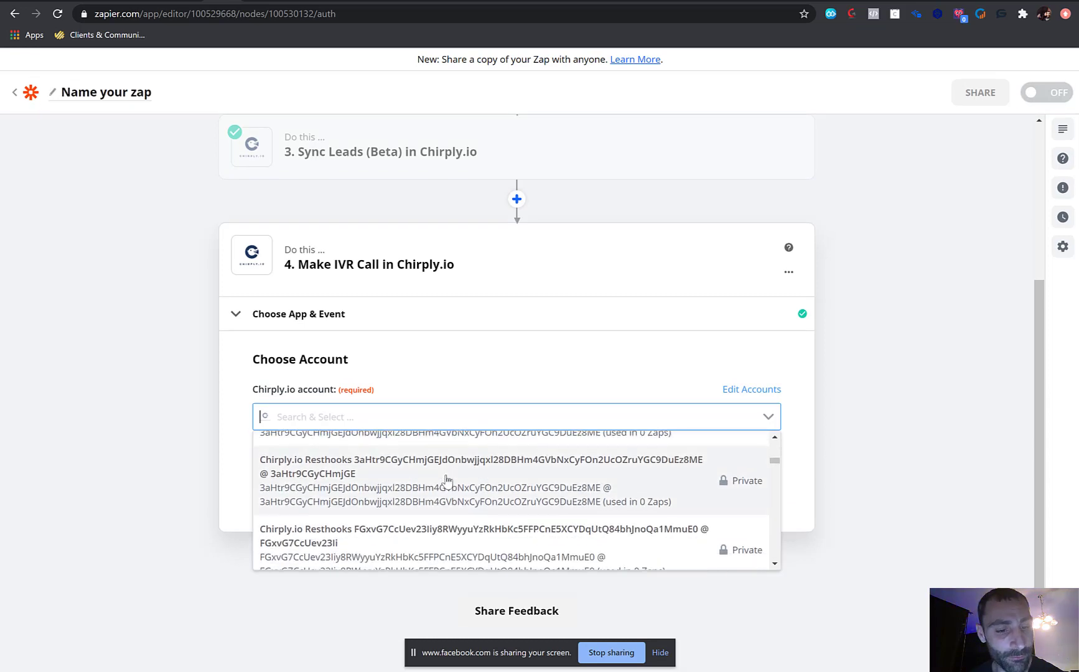
{"action": "scroll", "coordinate": [446, 483], "scroll_direction": "down", "scroll_amount": 5}
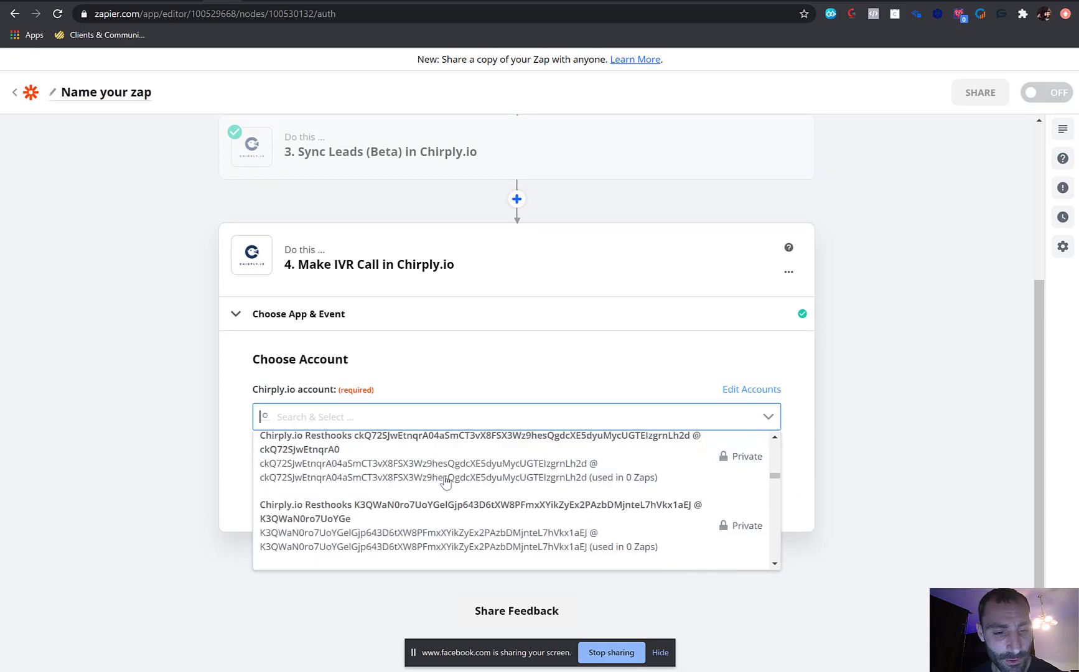
{"action": "scroll", "coordinate": [445, 483], "scroll_direction": "down", "scroll_amount": 5}
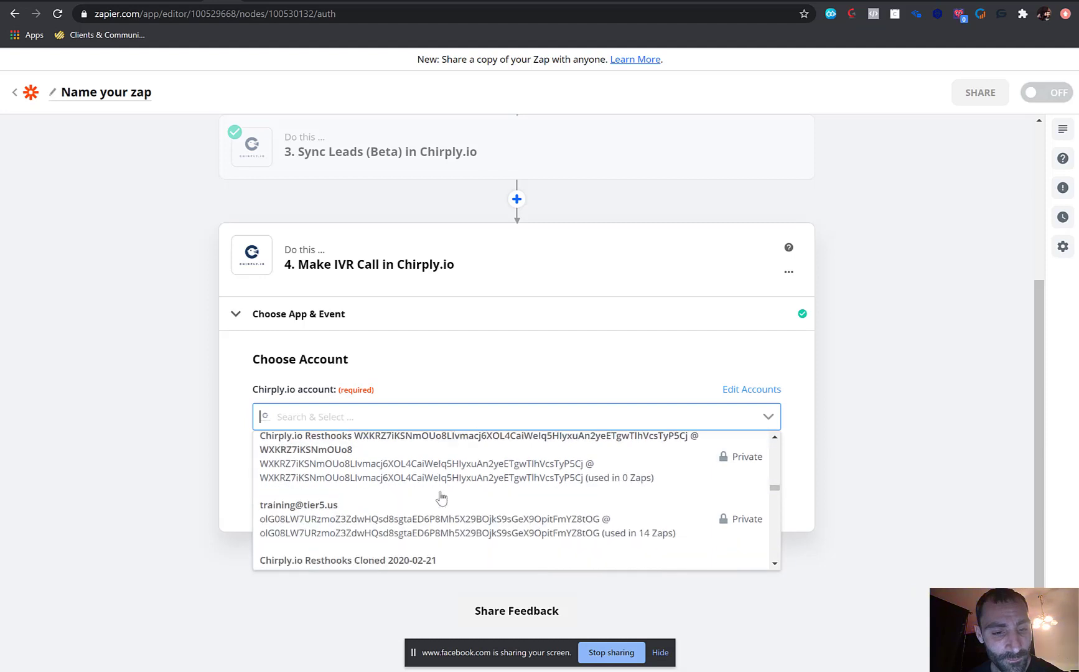
{"action": "scroll", "coordinate": [439, 496], "scroll_direction": "down", "scroll_amount": 2}
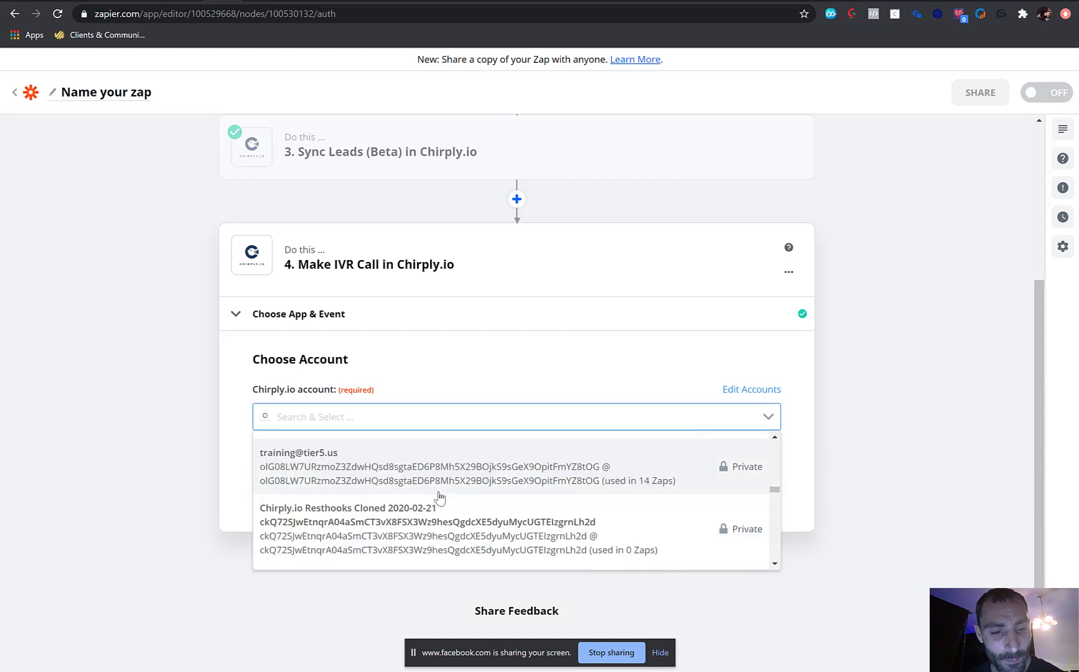
{"action": "left_click", "coordinate": [395, 463]}
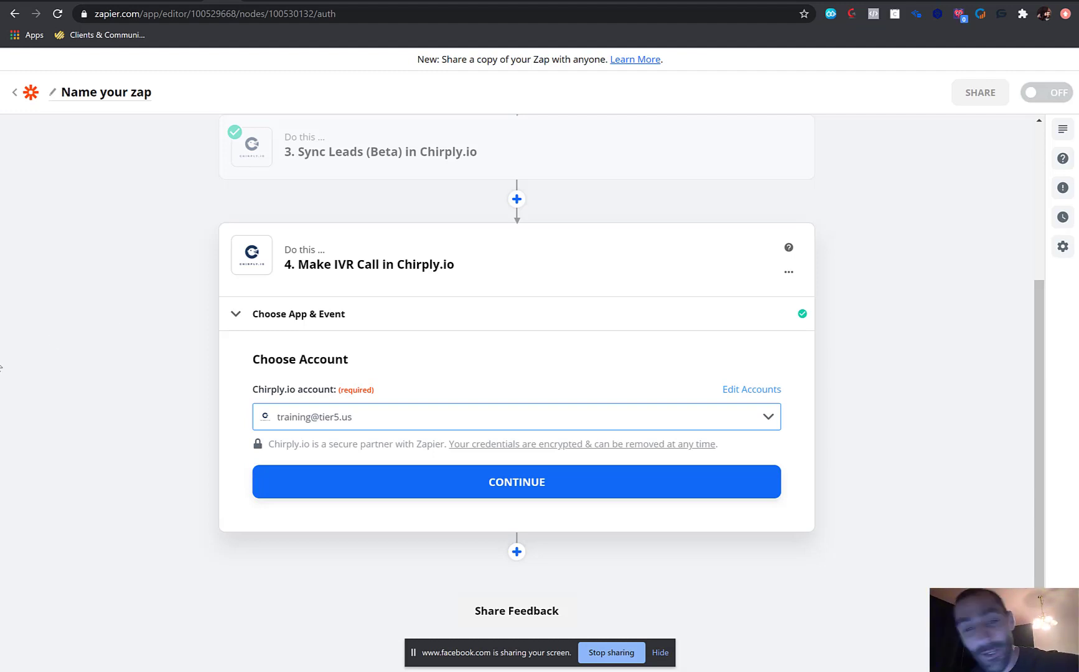
{"action": "left_click", "coordinate": [536, 492]}
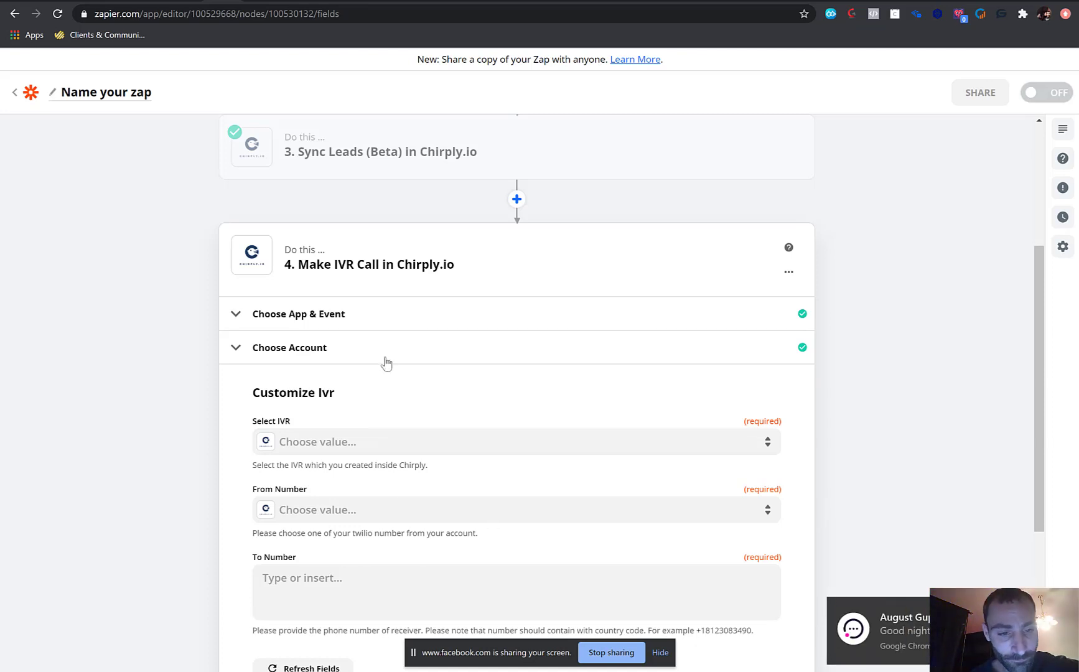
Choose Mastermind Funnel - Initial Optin as the IVR for the Make IVR Call action.
{"action": "scroll", "coordinate": [386, 363], "scroll_direction": "down", "scroll_amount": 3}
{"action": "left_click", "coordinate": [384, 247]}
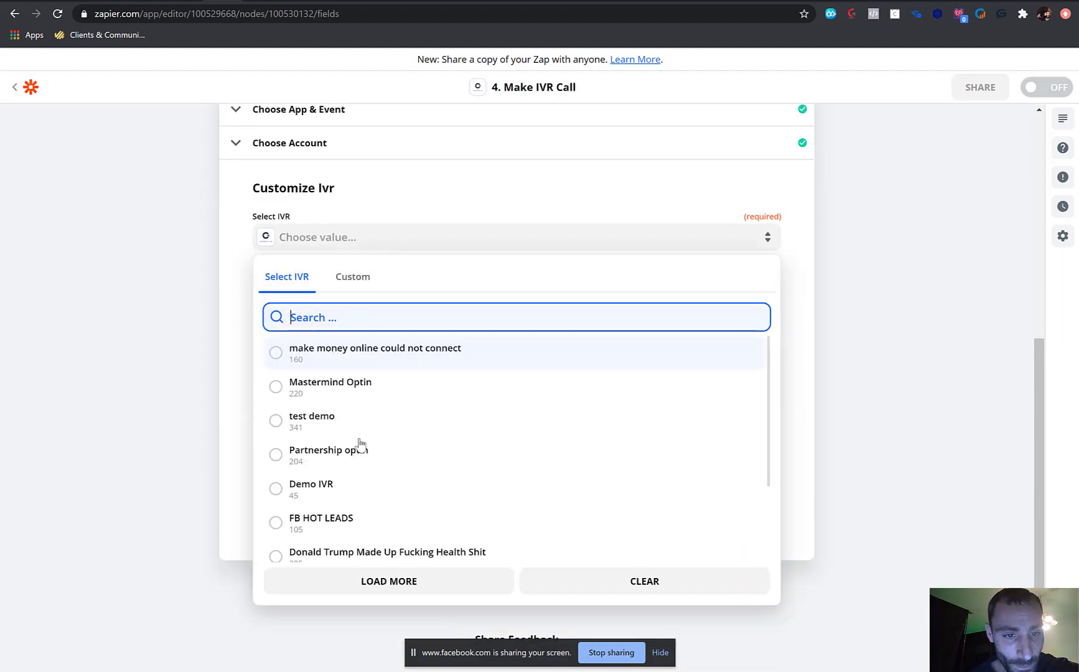
{"action": "scroll", "coordinate": [349, 385], "scroll_direction": "down", "scroll_amount": 2}
{"action": "scroll", "coordinate": [346, 405], "scroll_direction": "down", "scroll_amount": 10}
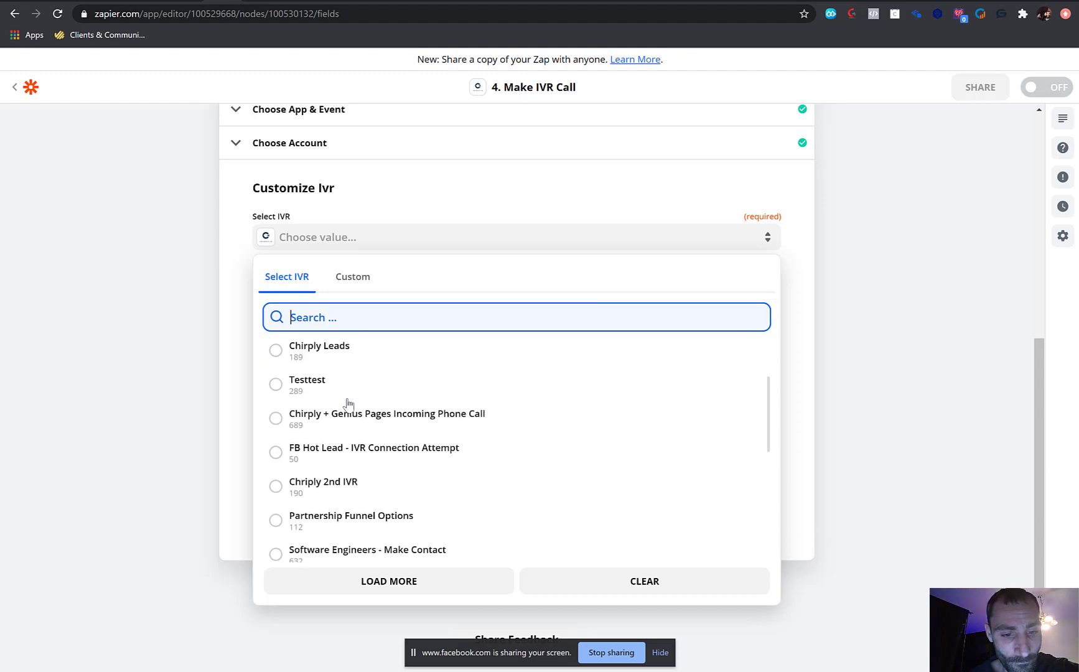
{"action": "scroll", "coordinate": [350, 411], "scroll_direction": "down", "scroll_amount": 3}
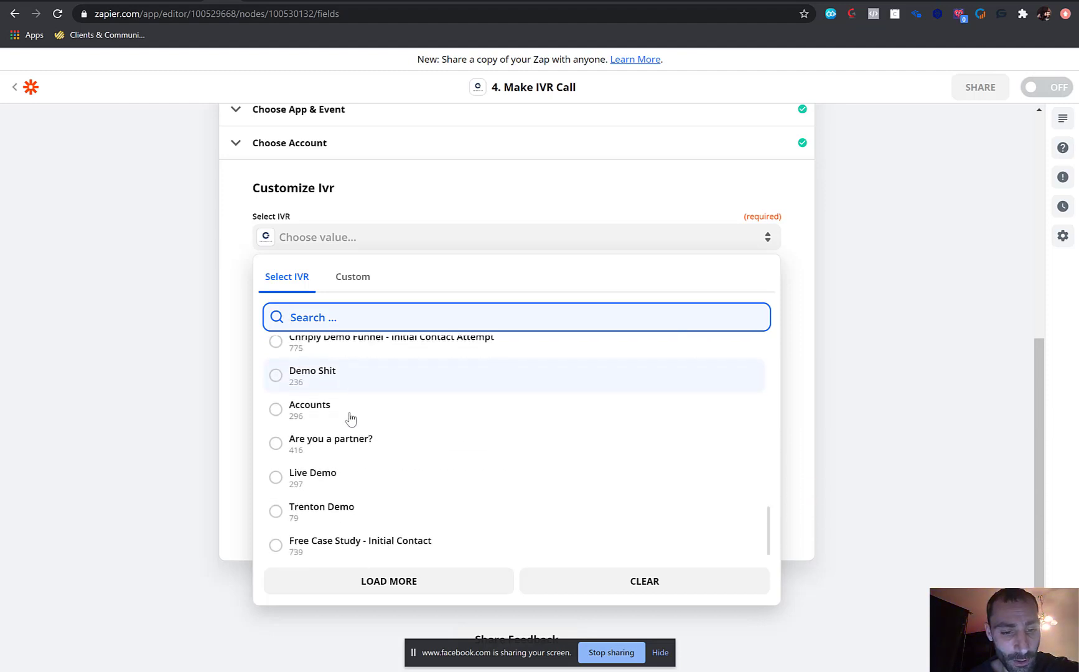
{"action": "scroll", "coordinate": [349, 417], "scroll_direction": "up", "scroll_amount": 5}
{"action": "scroll", "coordinate": [347, 417], "scroll_direction": "up", "scroll_amount": 10}
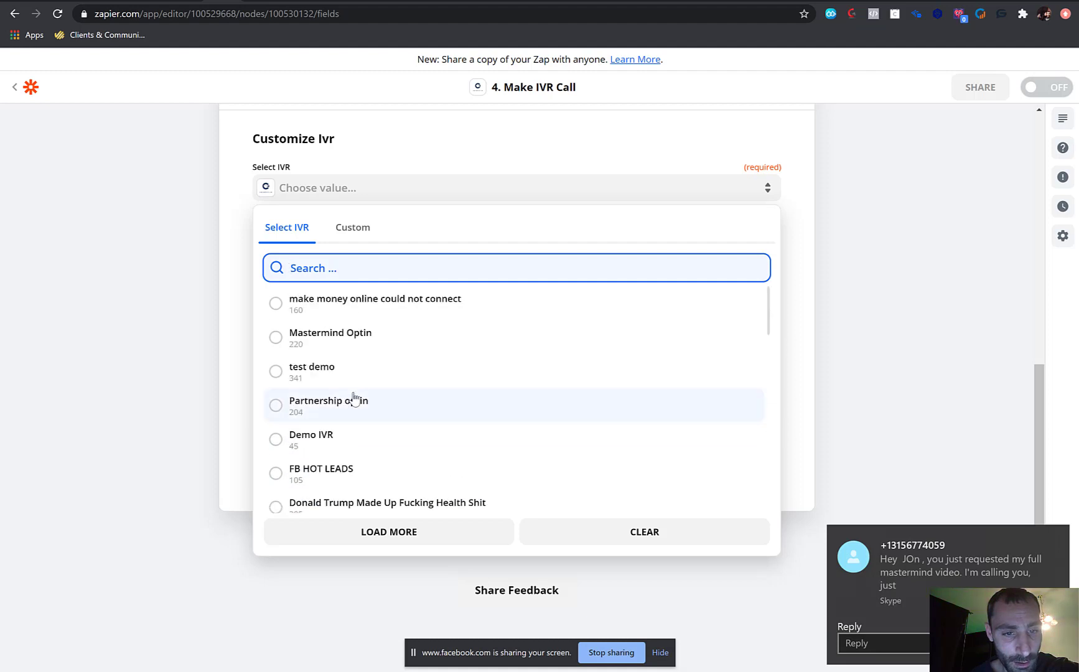
{"action": "scroll", "coordinate": [357, 389], "scroll_direction": "down", "scroll_amount": 3}
{"action": "scroll", "coordinate": [357, 389], "scroll_direction": "down", "scroll_amount": 1}
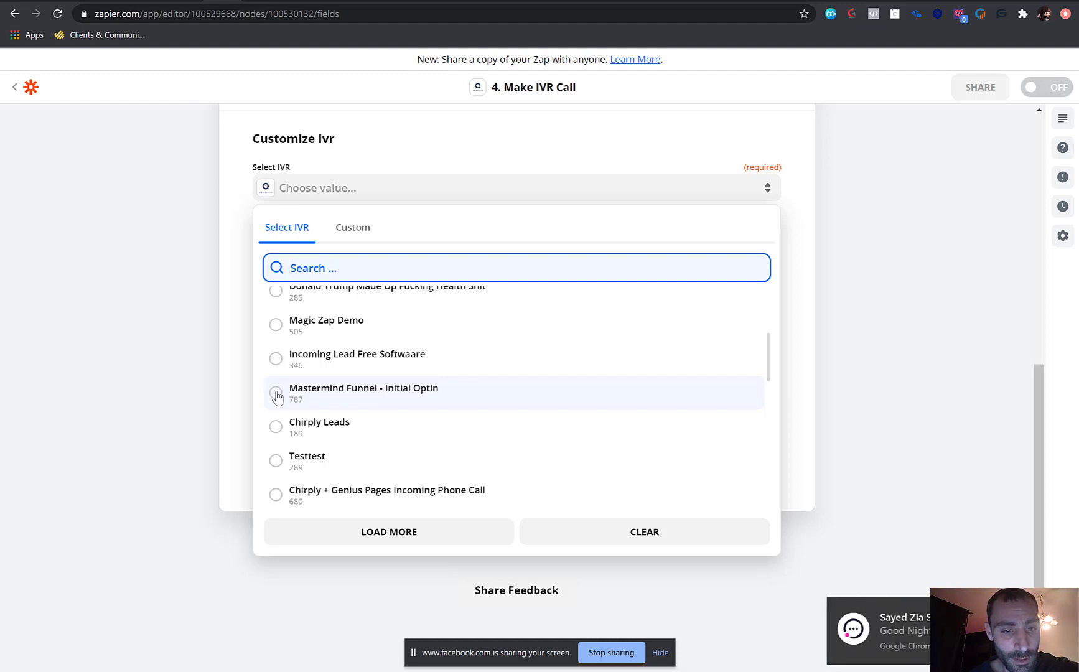
{"action": "left_click", "coordinate": [277, 395]}
In Chirply.io, review the Mastermind Funnel - Initial Optin IVR flow and the Optin No Initial Contact list, and return to Zapier.
{"action": "left_click", "coordinate": [93, 2]}
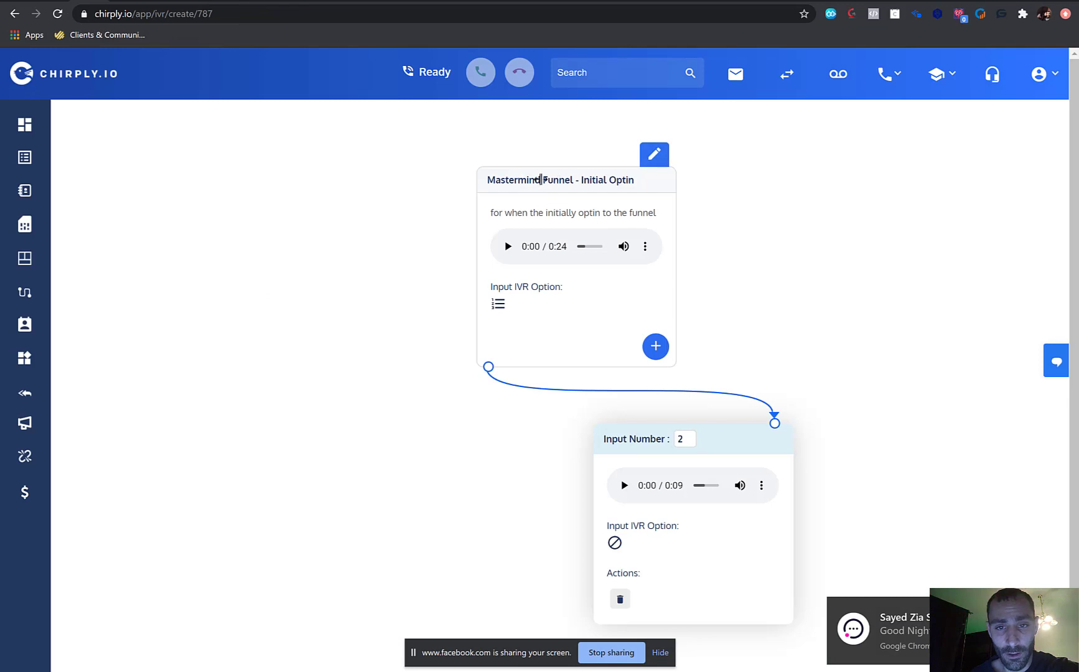
{"action": "left_click", "coordinate": [22, 2]}
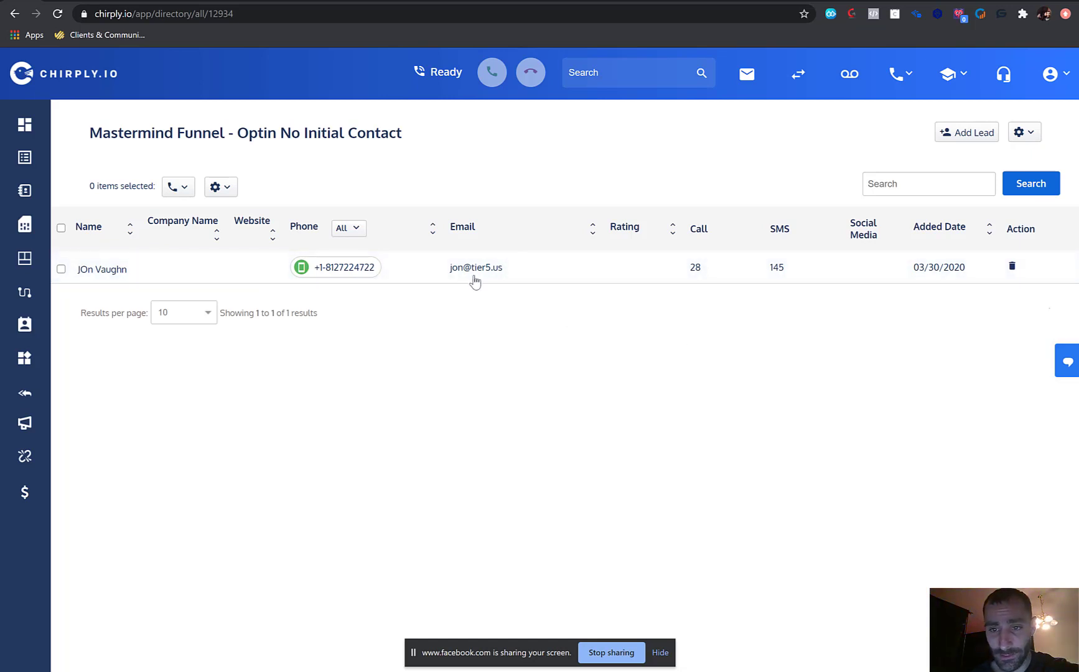
{"action": "left_click", "coordinate": [218, 1]}
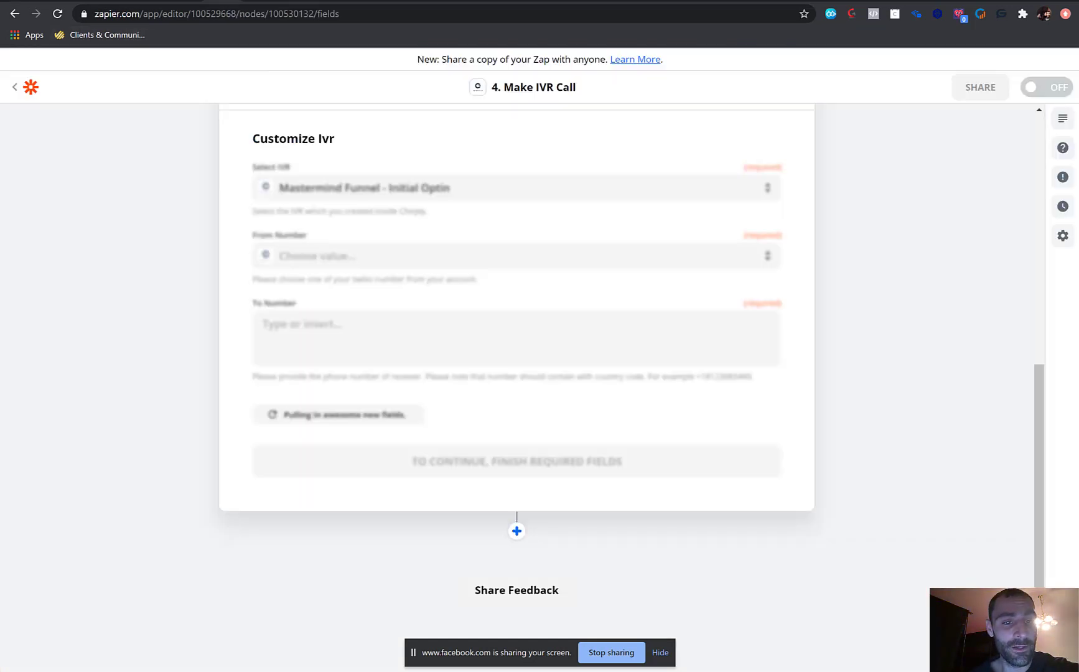
Choose the Mastermind Funnel phone number as the From Number of the IVR call.
{"action": "left_click", "coordinate": [339, 266]}
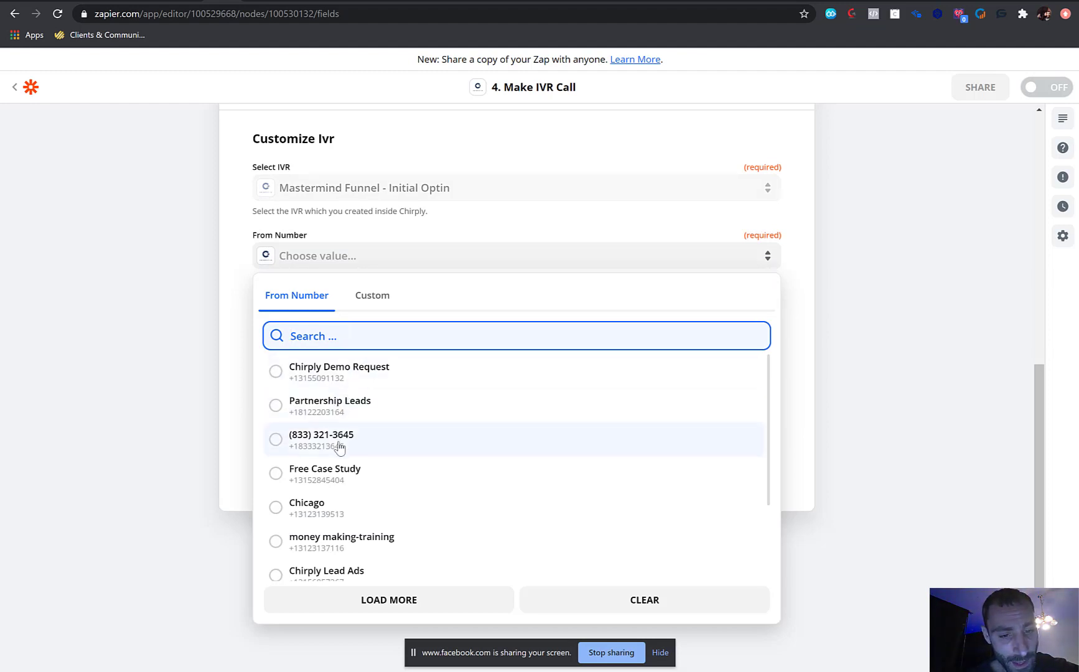
{"action": "scroll", "coordinate": [339, 447], "scroll_direction": "down", "scroll_amount": 2}
{"action": "scroll", "coordinate": [339, 446], "scroll_direction": "down", "scroll_amount": 1}
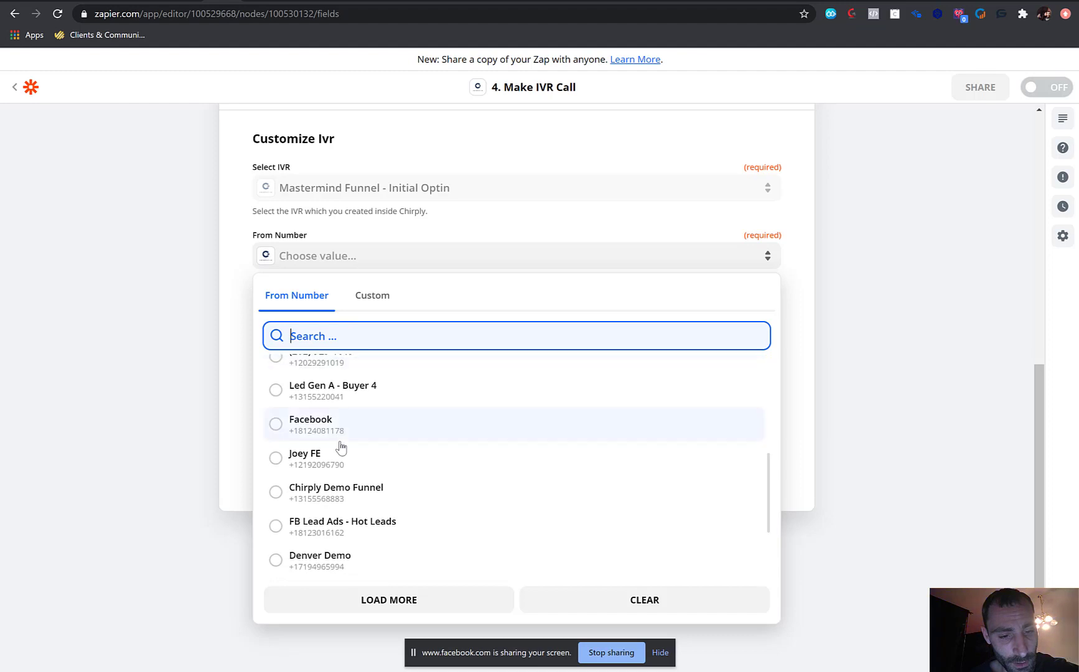
{"action": "scroll", "coordinate": [340, 445], "scroll_direction": "down", "scroll_amount": 3}
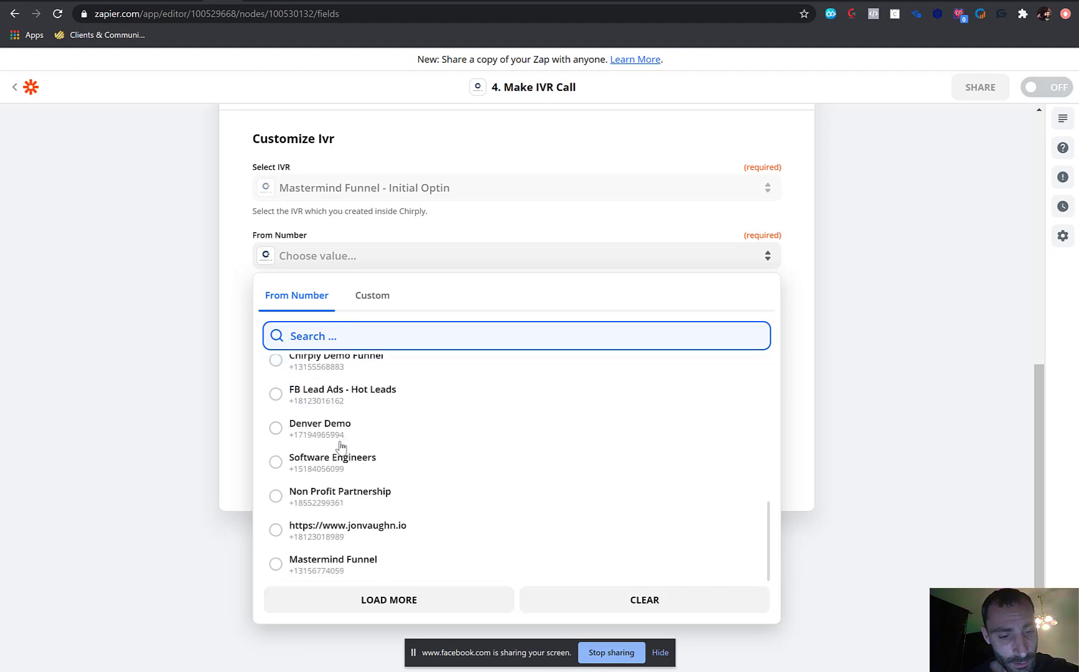
{"action": "left_click", "coordinate": [274, 565]}
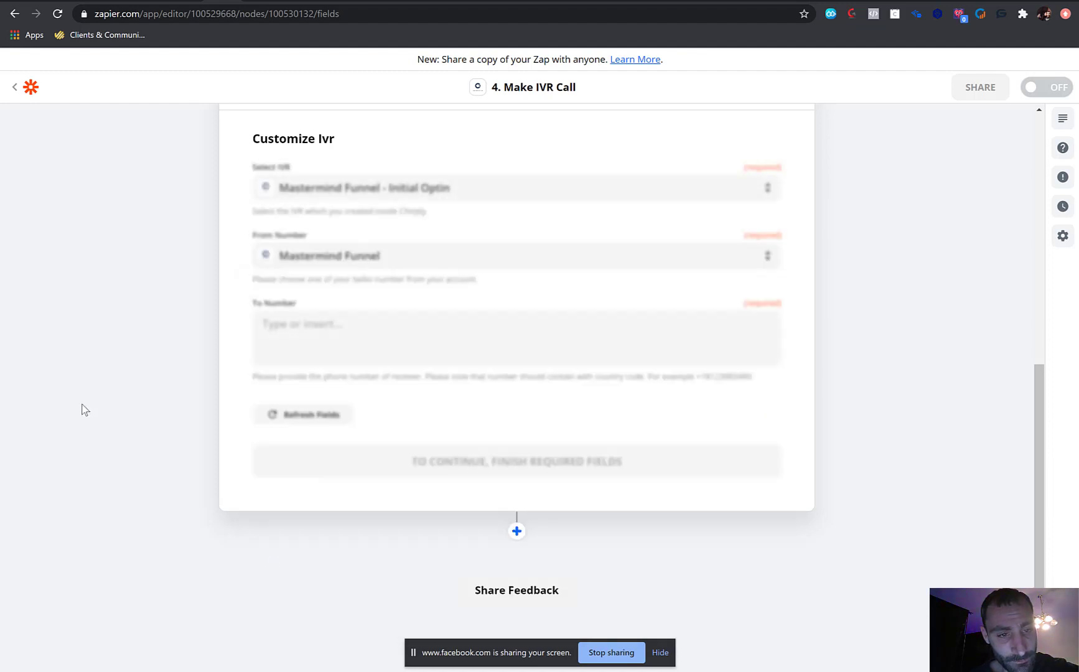
Map To Number to the Contact Profile Phone output of the Numbers step and continue to the test.
{"action": "left_click", "coordinate": [336, 347]}
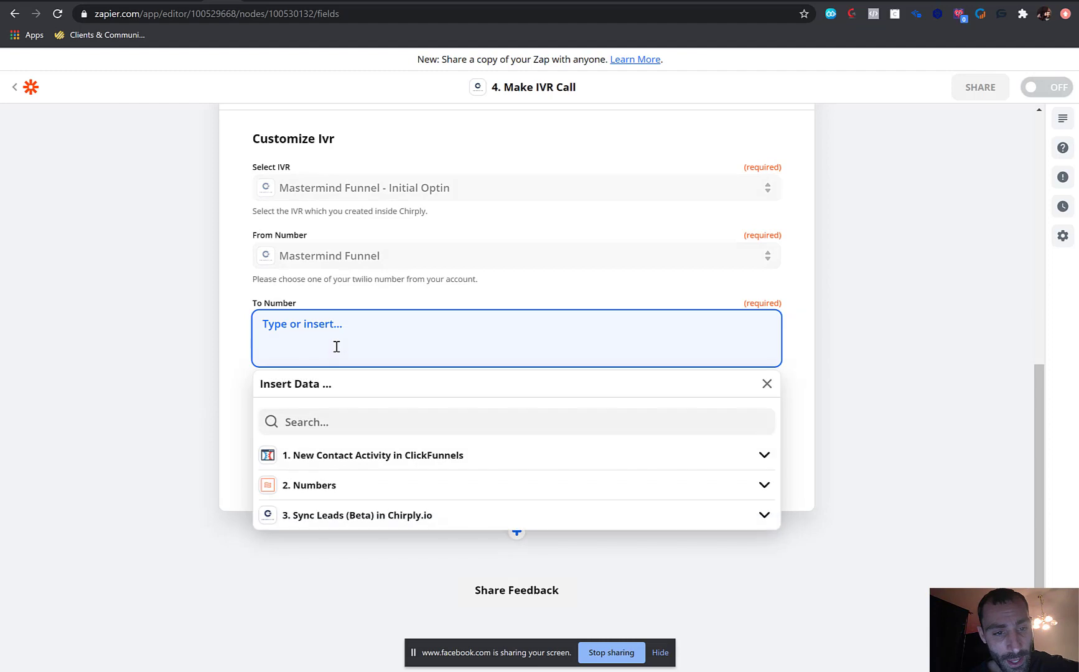
{"action": "left_click", "coordinate": [307, 488]}
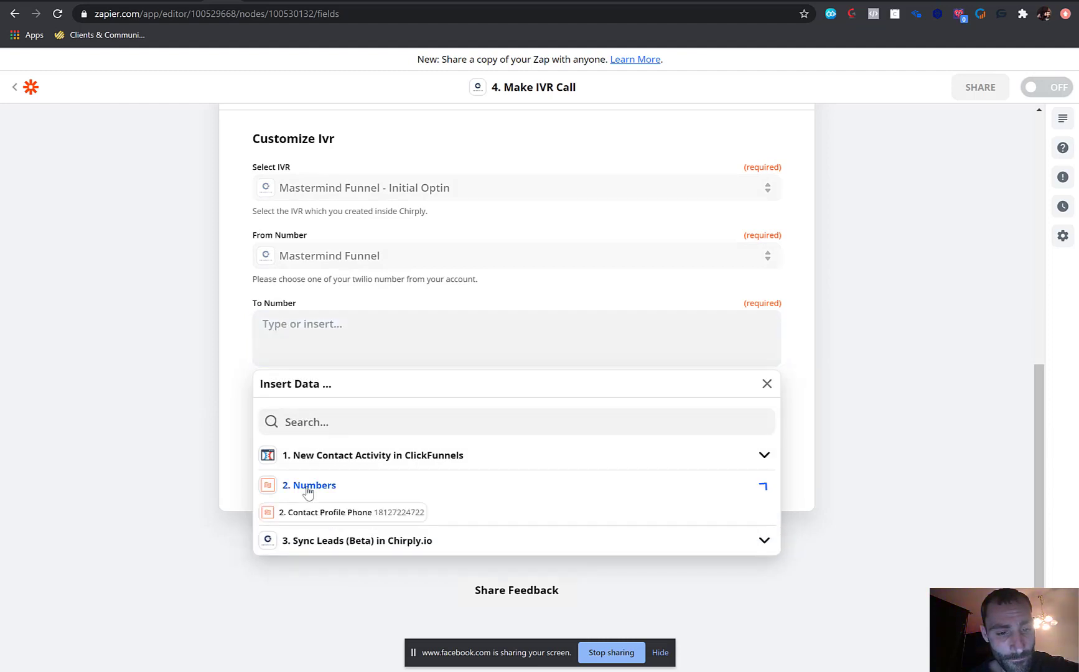
{"action": "left_click", "coordinate": [336, 512]}
{"action": "left_click", "coordinate": [241, 466]}
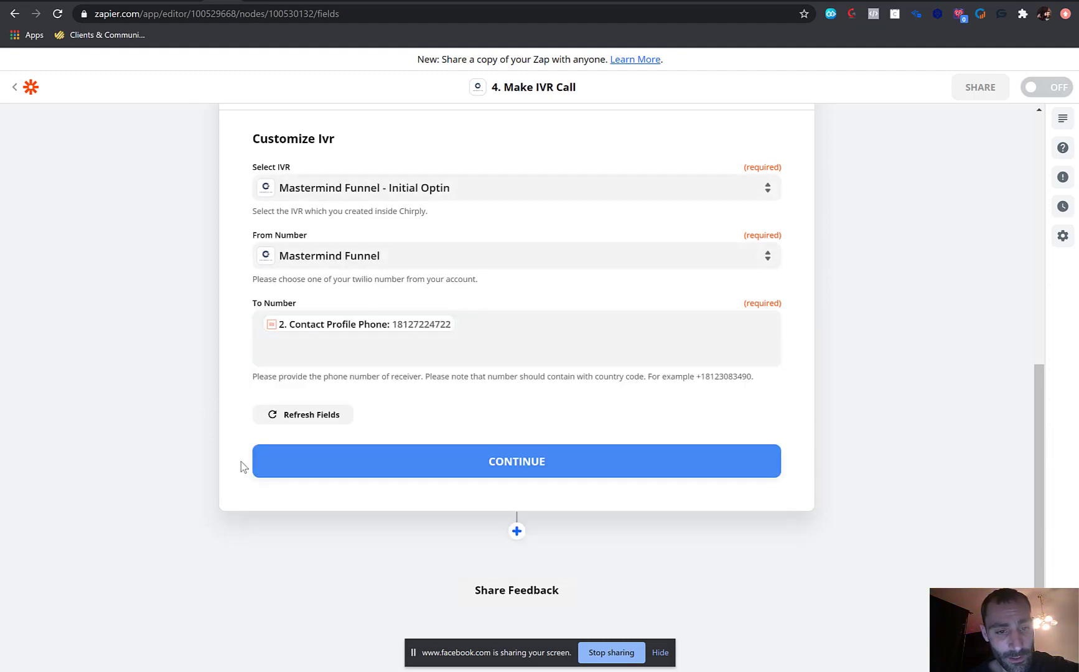
{"action": "left_click", "coordinate": [528, 471]}
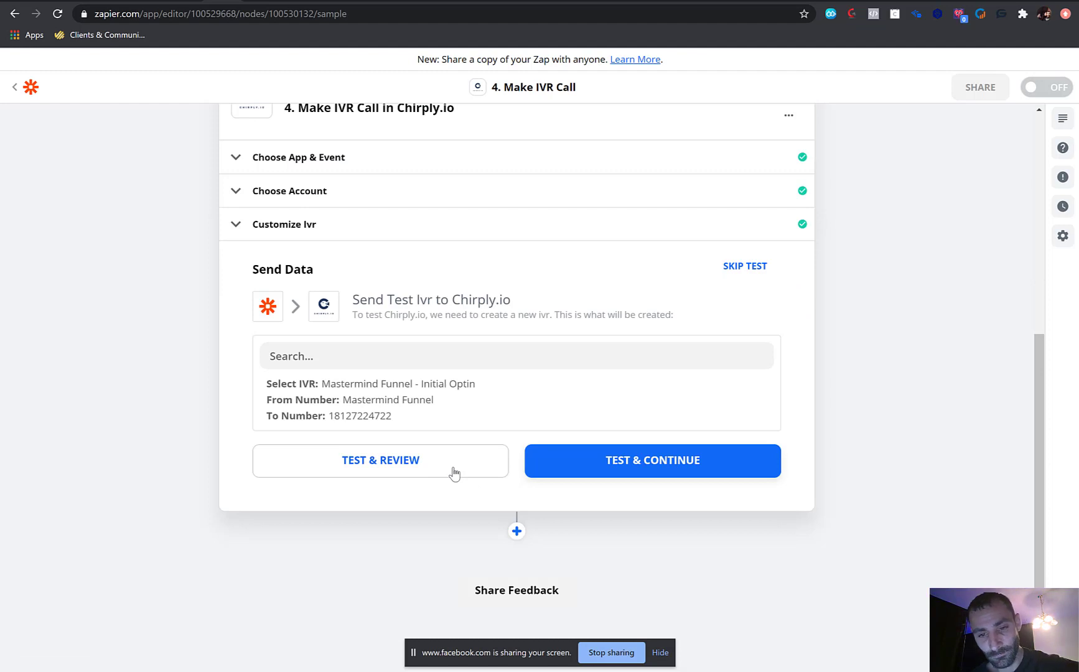
Send the Make IVR Call test and answer the incoming call in Skype.
{"action": "left_click", "coordinate": [570, 472]}
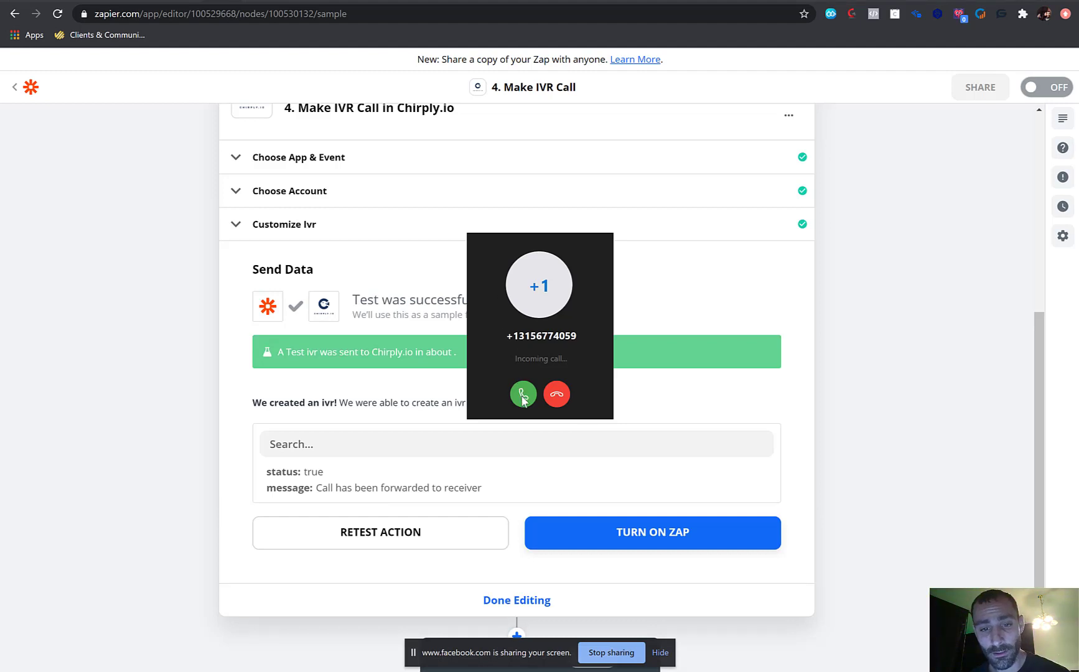
{"action": "left_click", "coordinate": [523, 396]}
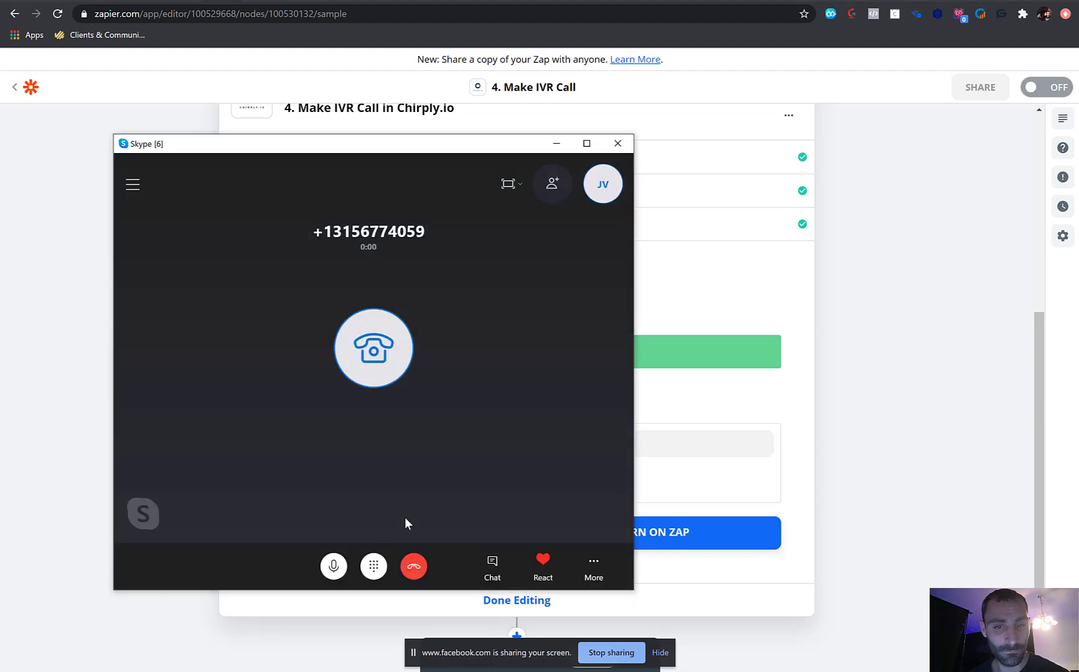
{"action": "left_click", "coordinate": [373, 565]}
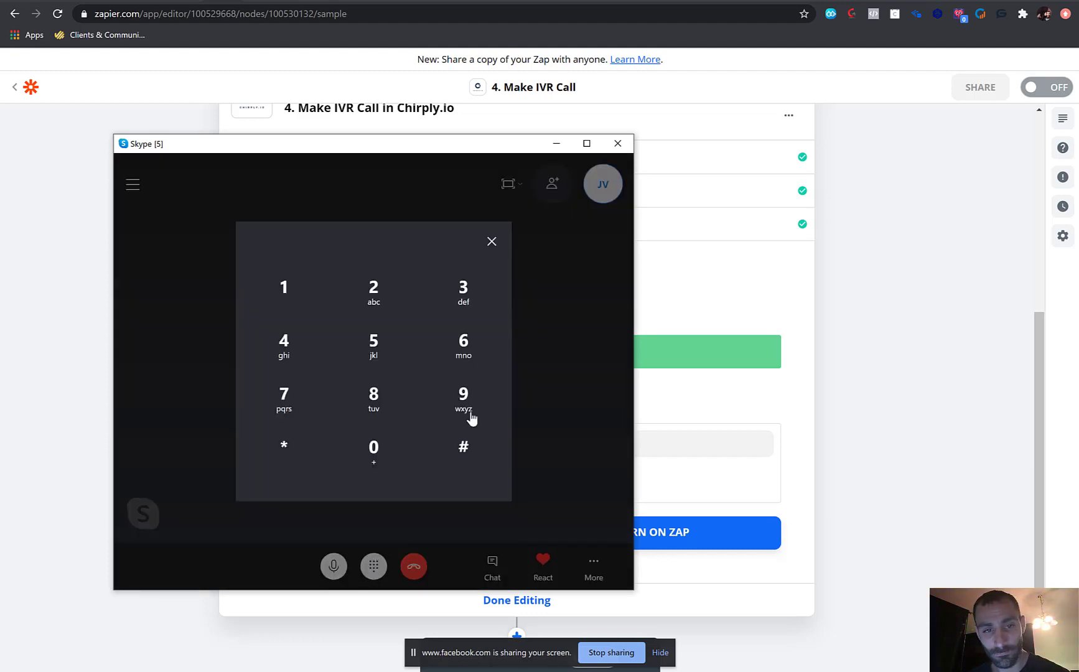
{"action": "left_click", "coordinate": [569, 277]}
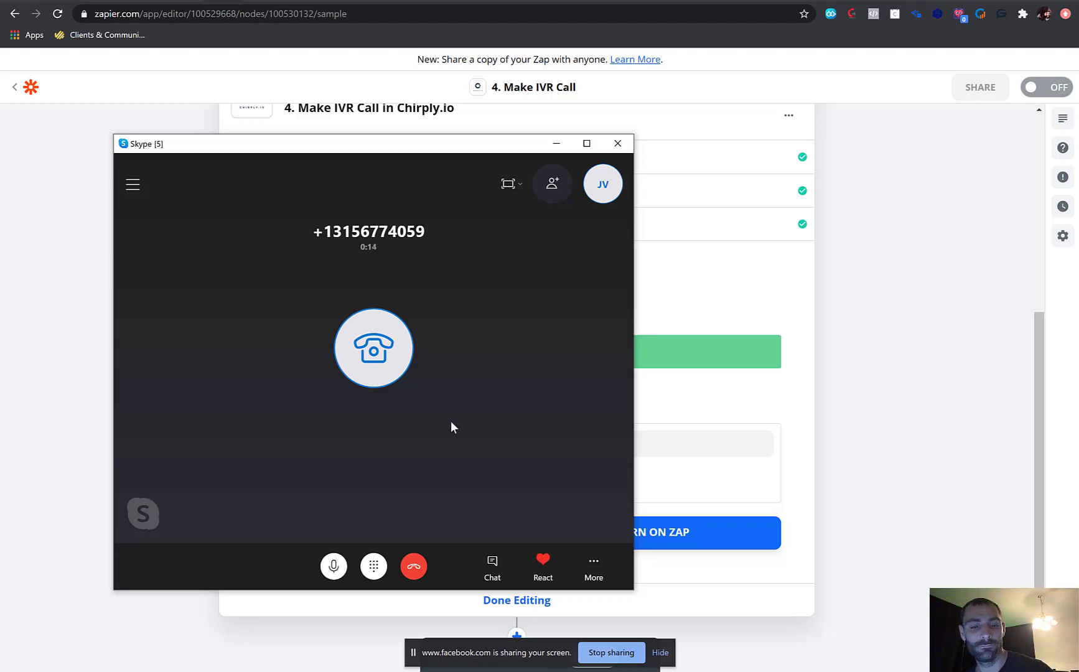
Enter option 2 on the Skype call's dial pad and close the dial pad.
{"action": "left_click", "coordinate": [374, 566]}
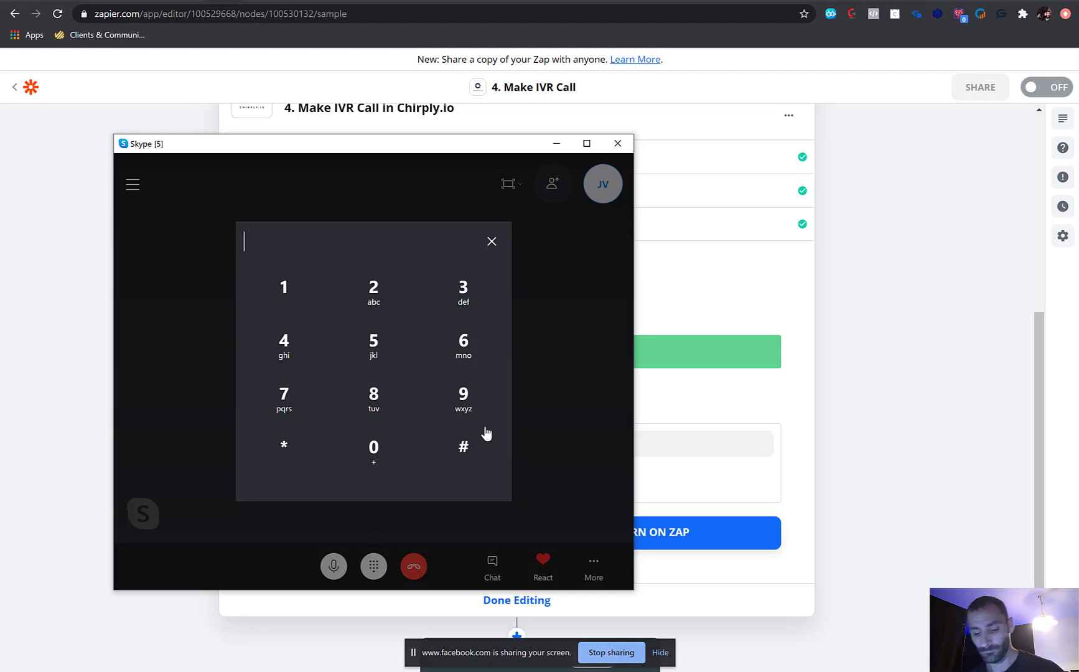
{"action": "left_click", "coordinate": [374, 301]}
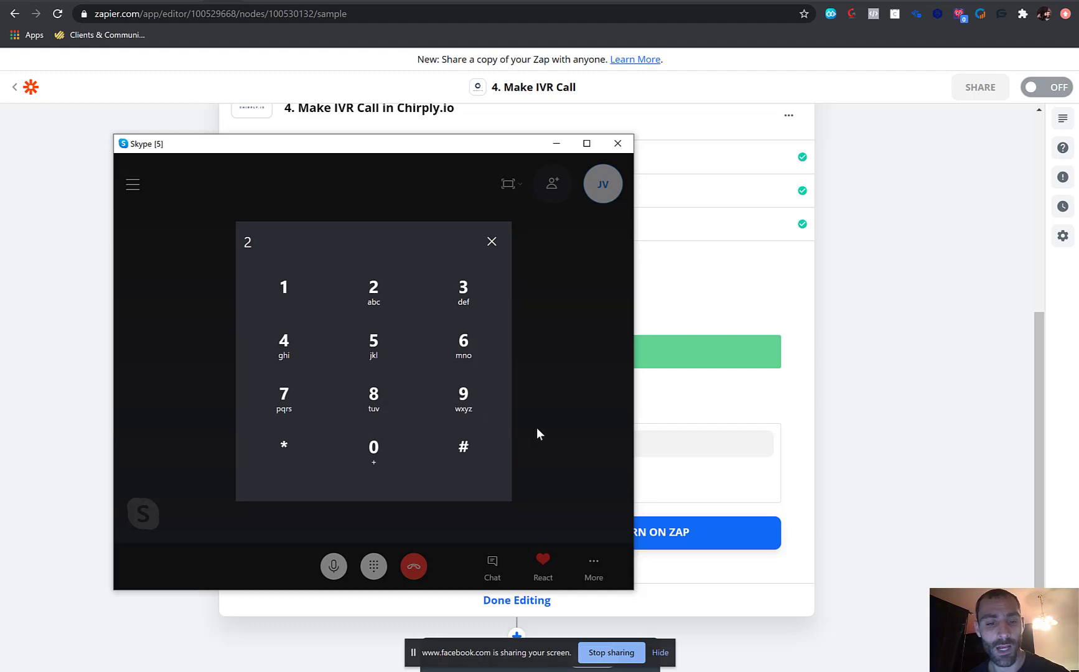
{"action": "left_click", "coordinate": [492, 241]}
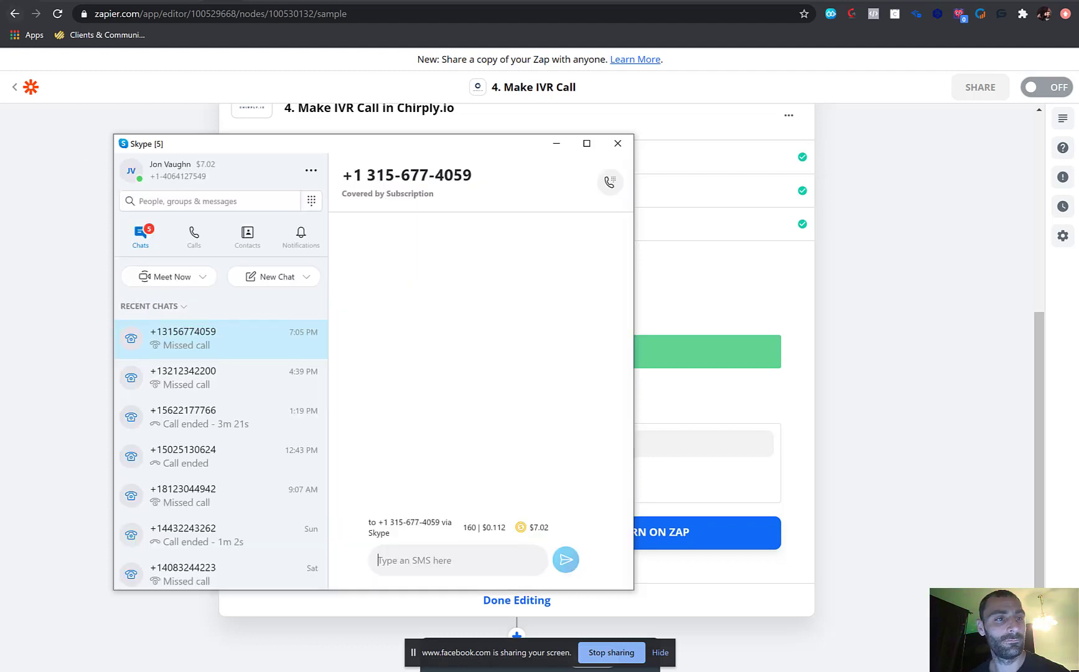
Switch to Chirply.io, reload the Mastermind Funnel - Optin No Initial Contact list, and return to Zapier.
{"action": "left_click", "coordinate": [7, 10]}
{"action": "left_click", "coordinate": [52, 2]}
{"action": "left_click", "coordinate": [58, 13]}
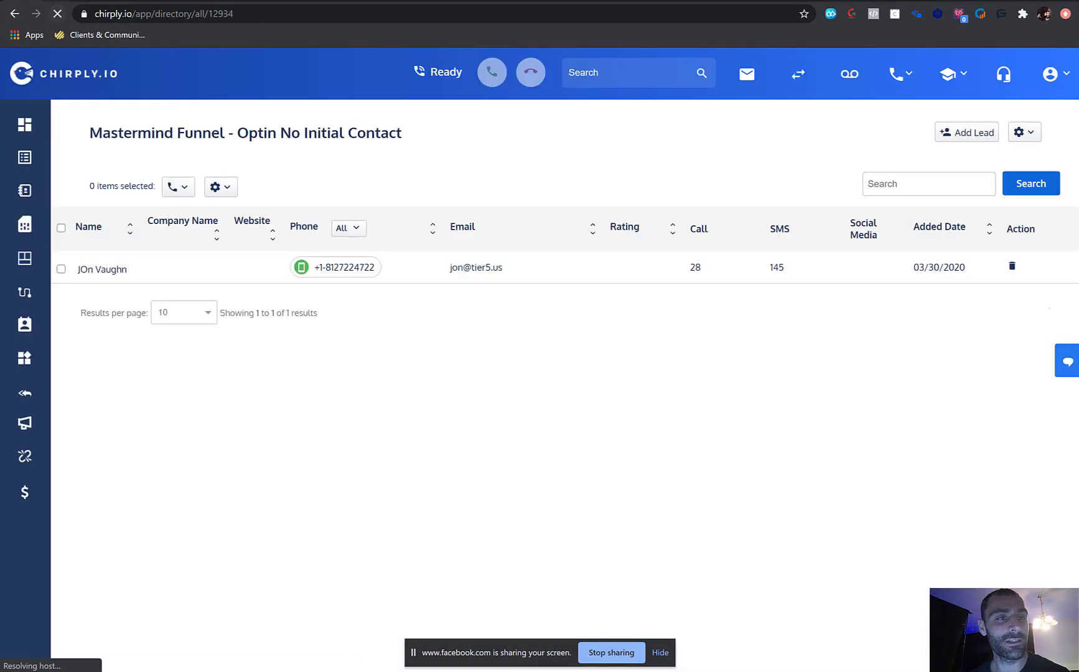
{"action": "left_click", "coordinate": [221, 1]}
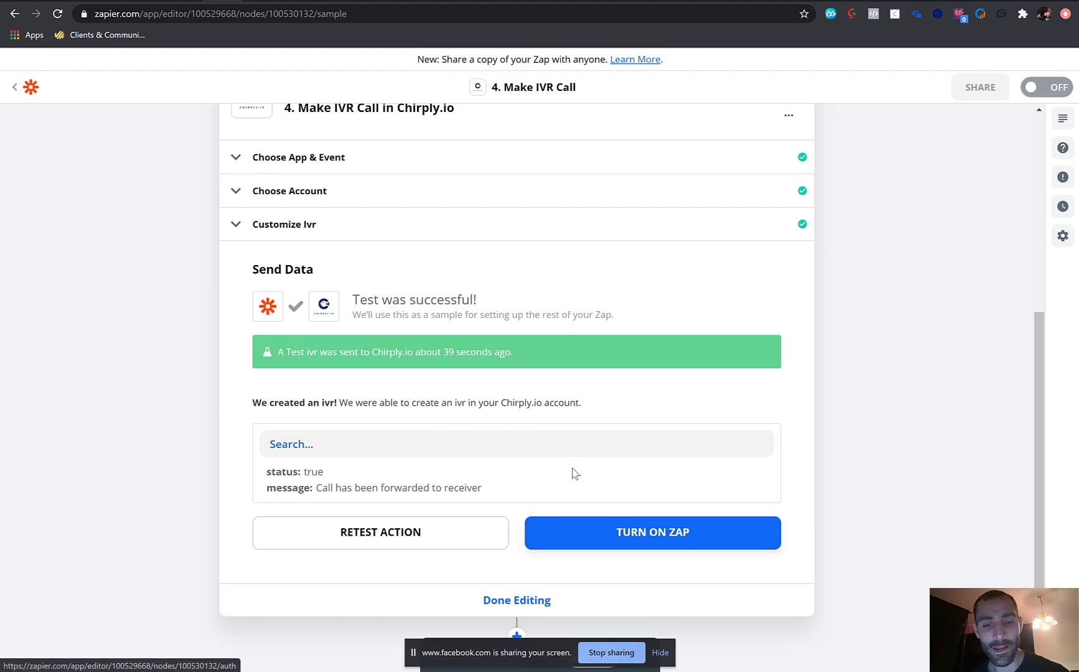
Turn on the Zap and dismiss the offer to share a copy of it.
{"action": "left_click", "coordinate": [613, 526]}
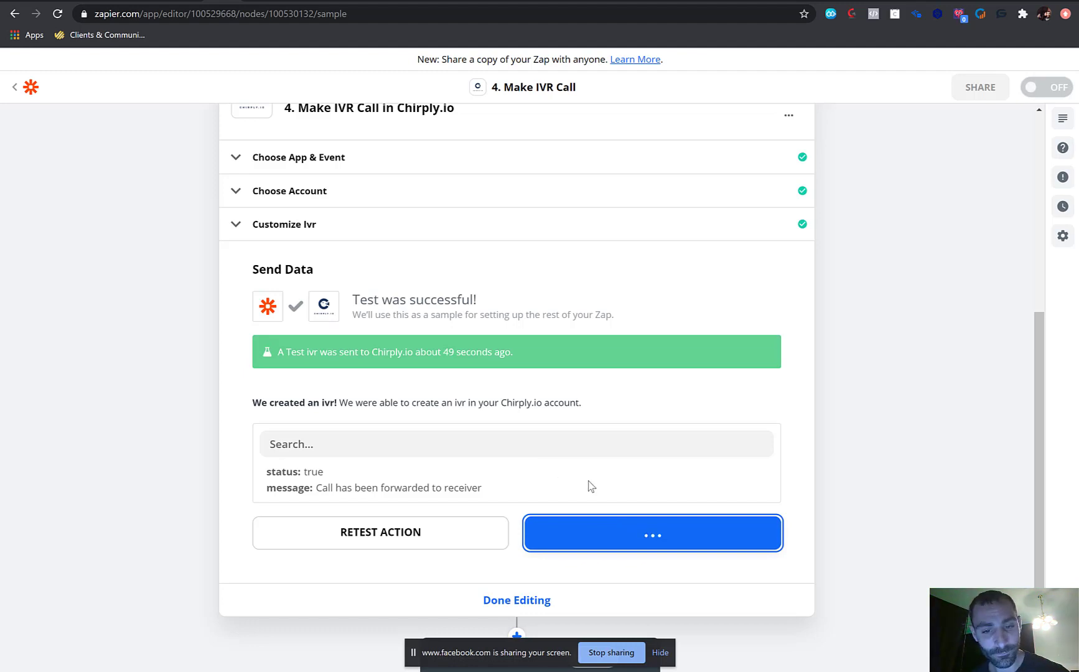
{"action": "scroll", "coordinate": [550, 418], "scroll_direction": "up", "scroll_amount": 1}
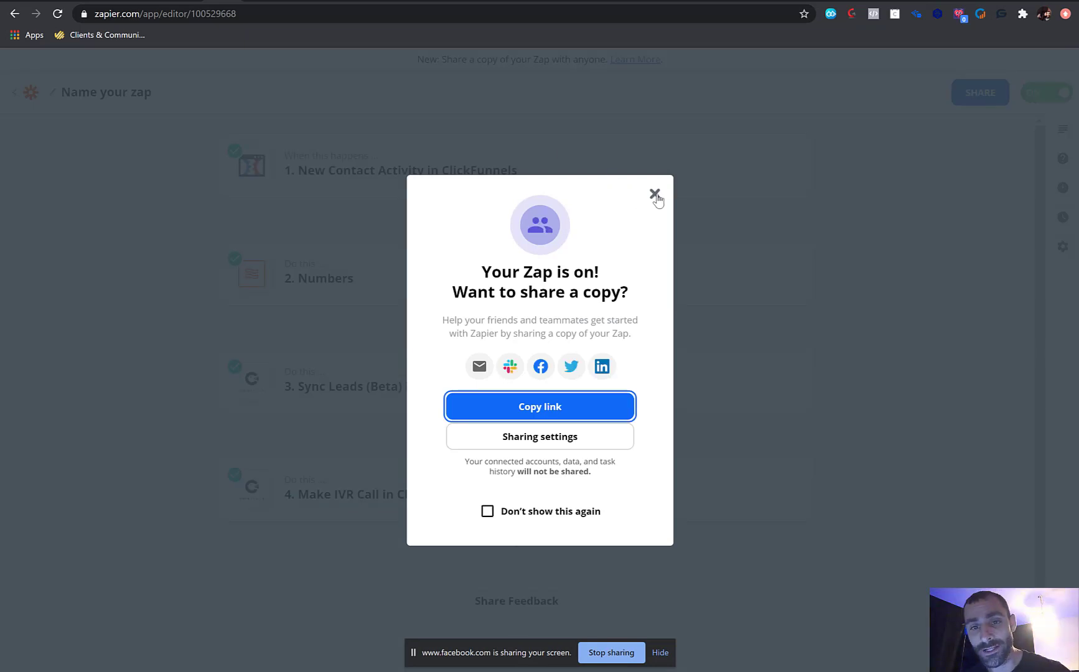
{"action": "left_click", "coordinate": [152, 110]}
Name the Zap "Mastermind Funnel - Sync lead and make IVR call".
{"action": "left_click", "coordinate": [108, 99]}
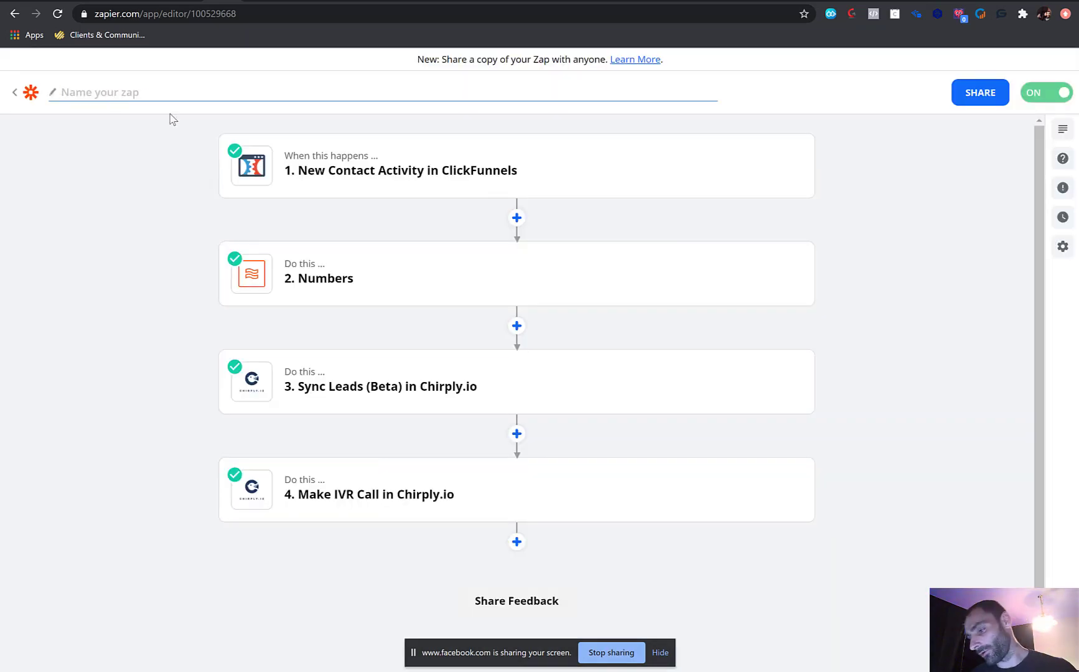
{"action": "type", "text": "m"}
{"action": "key", "text": "BackSpace"}
{"action": "type", "text": "Mas"}
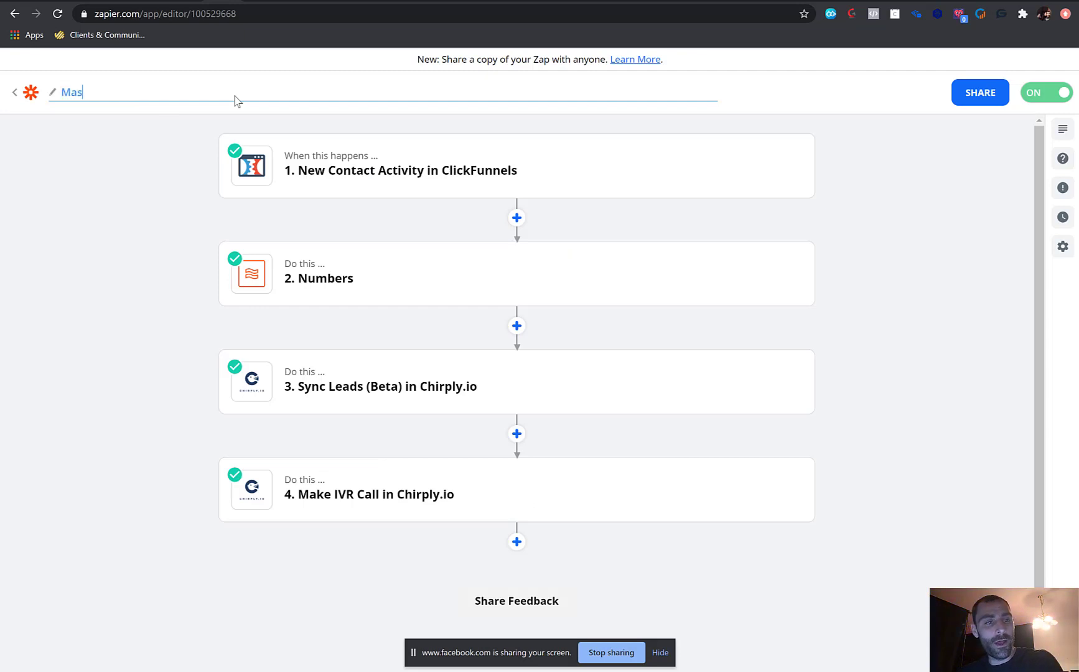
{"action": "type", "text": "termind Funnel "}
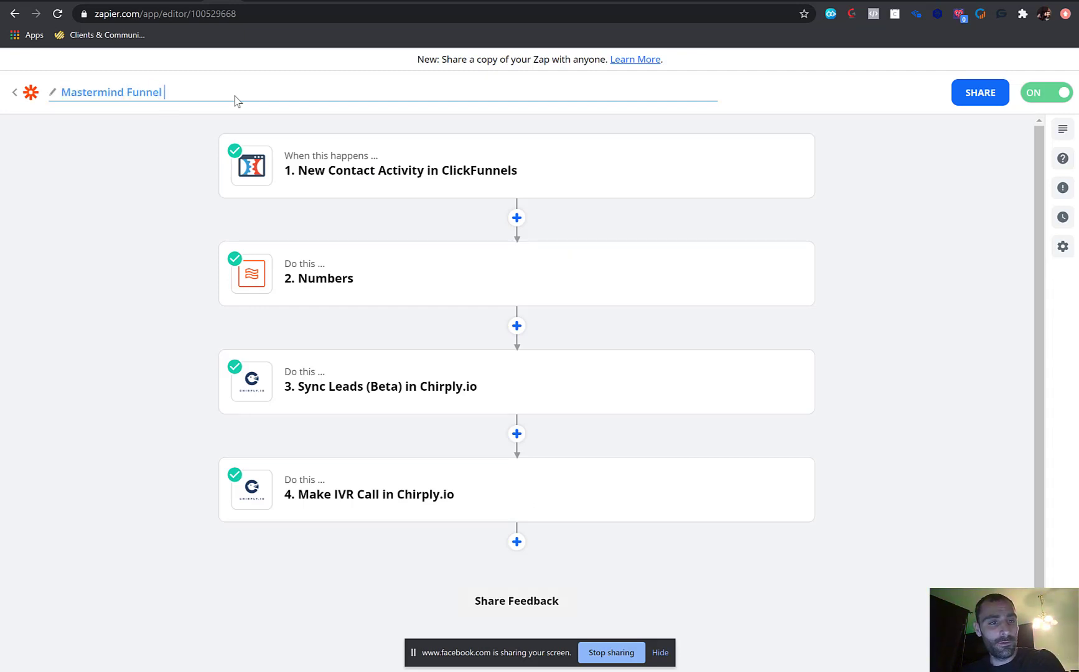
{"action": "type", "text": "- Sy"}
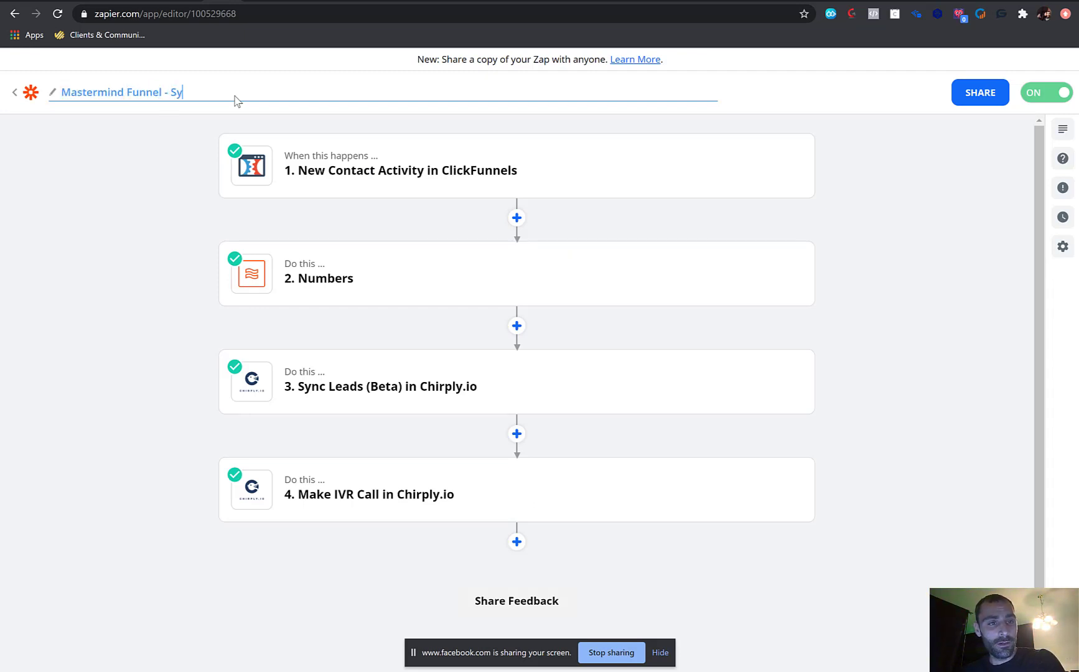
{"action": "type", "text": "nc lea"}
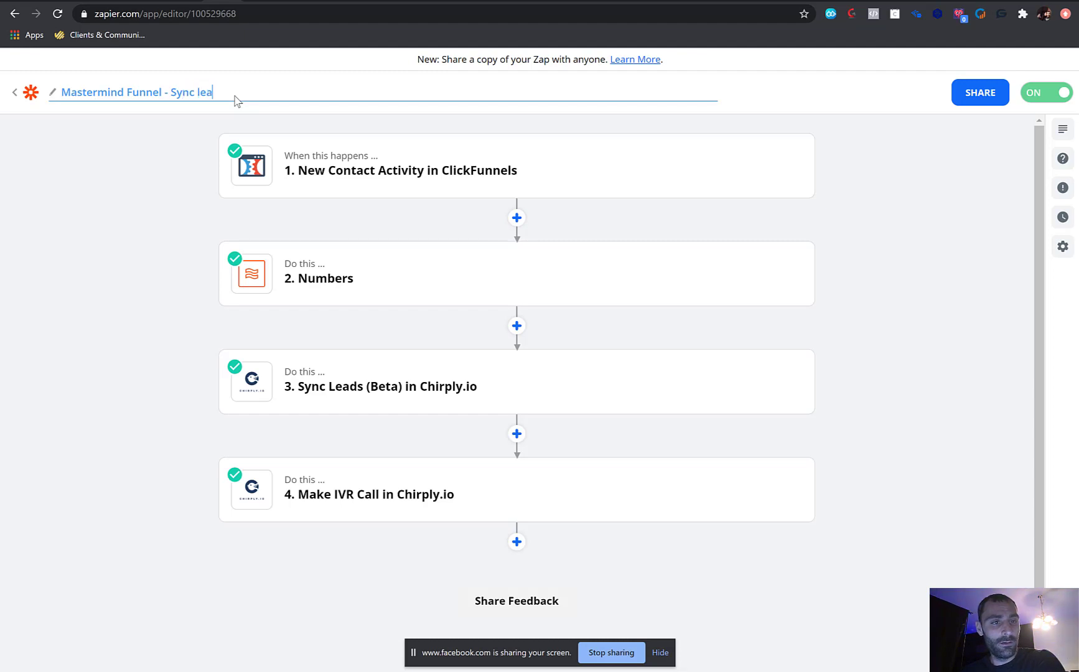
{"action": "type", "text": "d and make IVR call"}
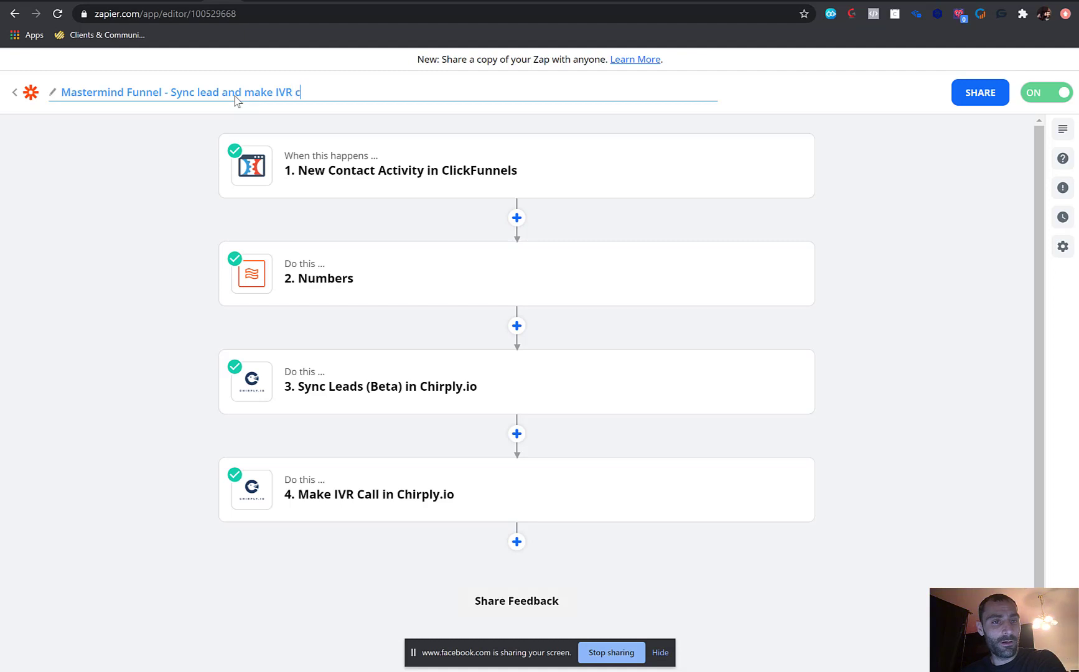
{"action": "key", "text": "Return"}
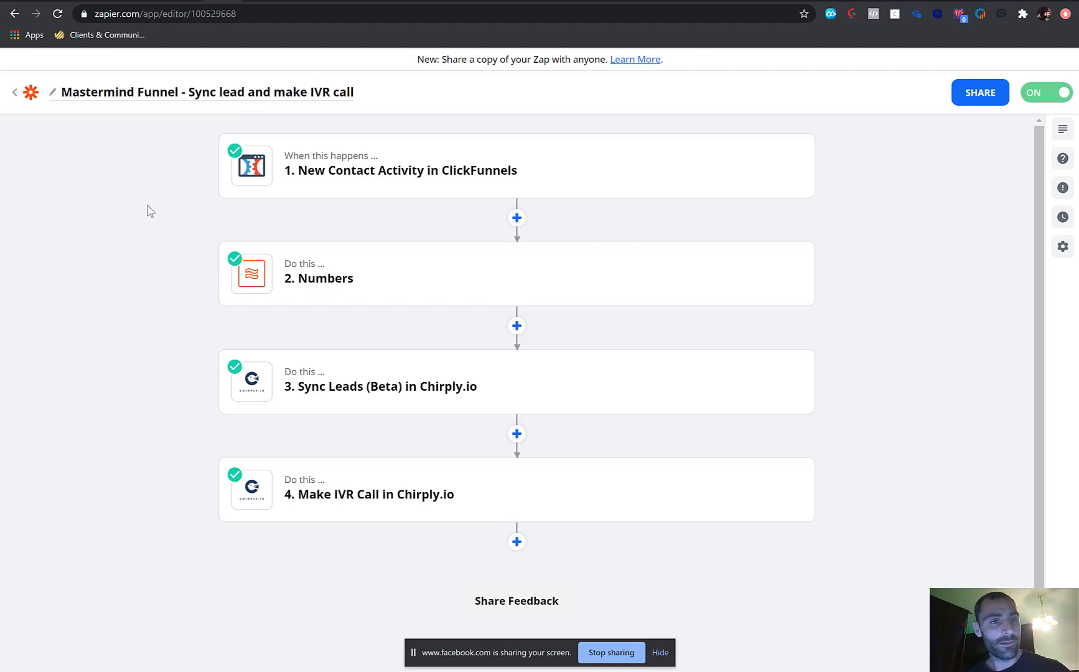
{"action": "scroll", "coordinate": [151, 219], "scroll_direction": "down", "scroll_amount": 1}
{"action": "scroll", "coordinate": [155, 220], "scroll_direction": "up", "scroll_amount": 1}
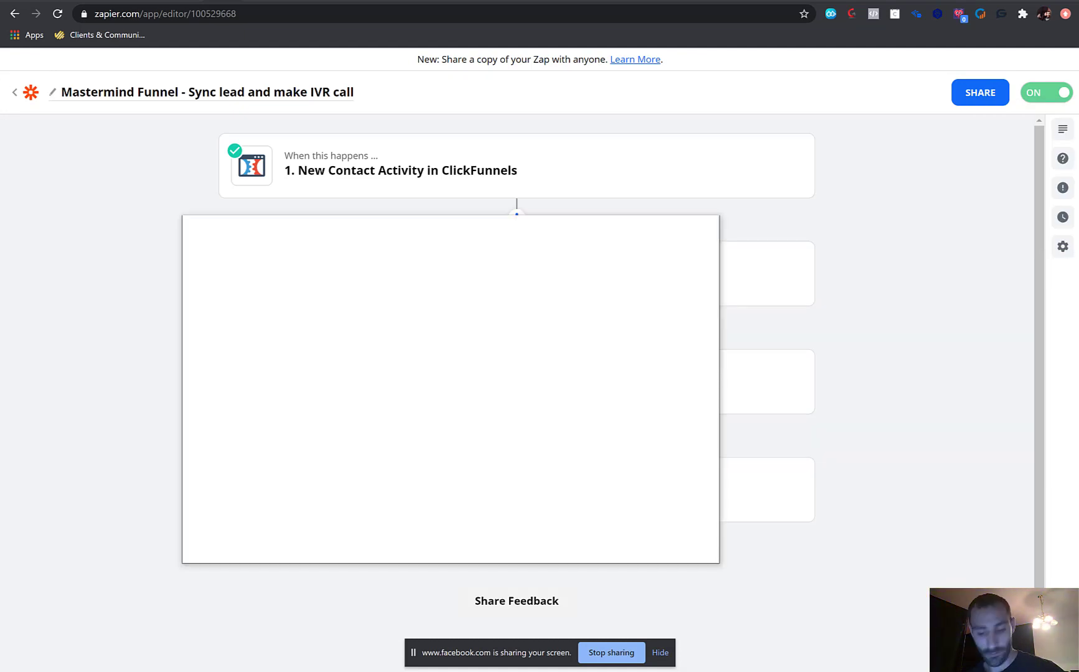
Switch to Chirply.io and open the recipients of the "Mastermind Funnel - Initial Contact" campaign.
{"action": "key", "text": "ctrl+Tab"}
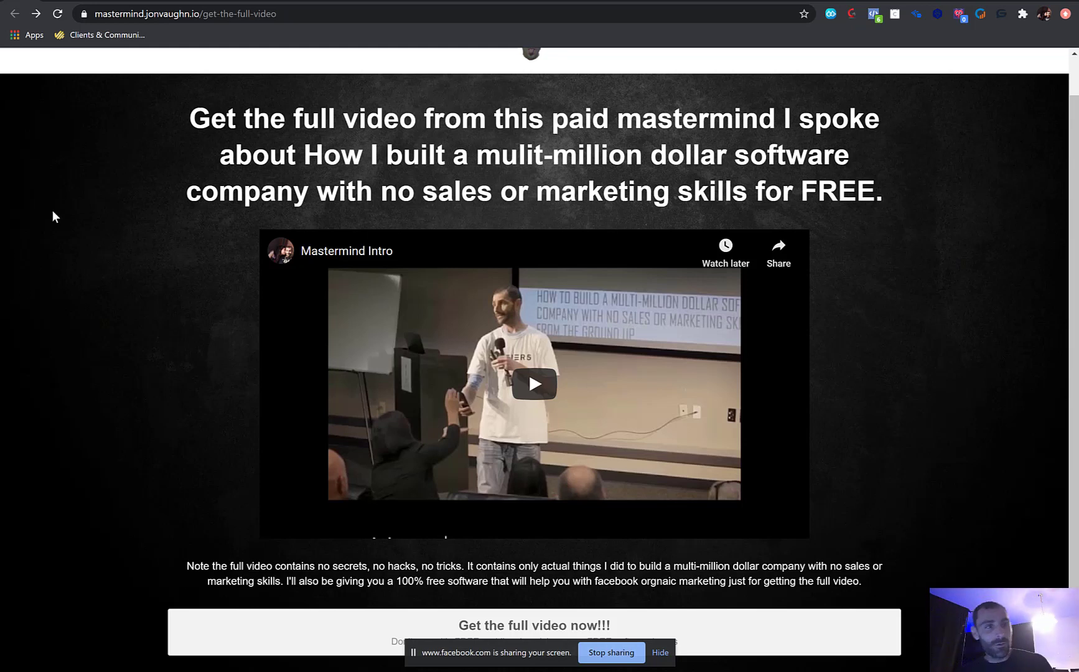
{"action": "key", "text": "ctrl+Tab"}
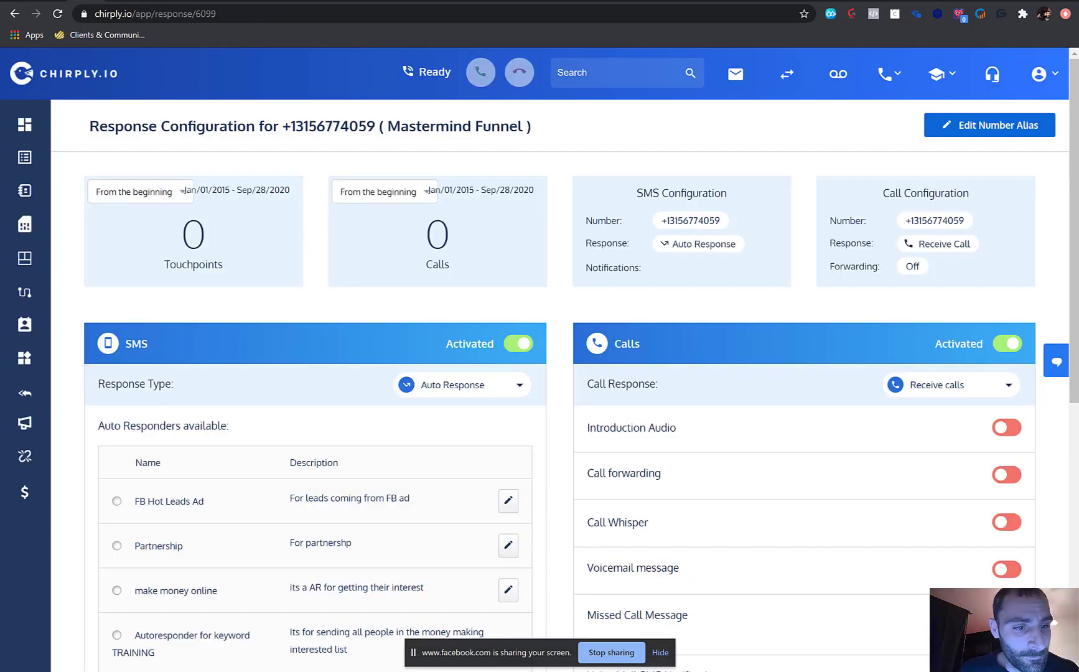
{"action": "left_click", "coordinate": [25, 423]}
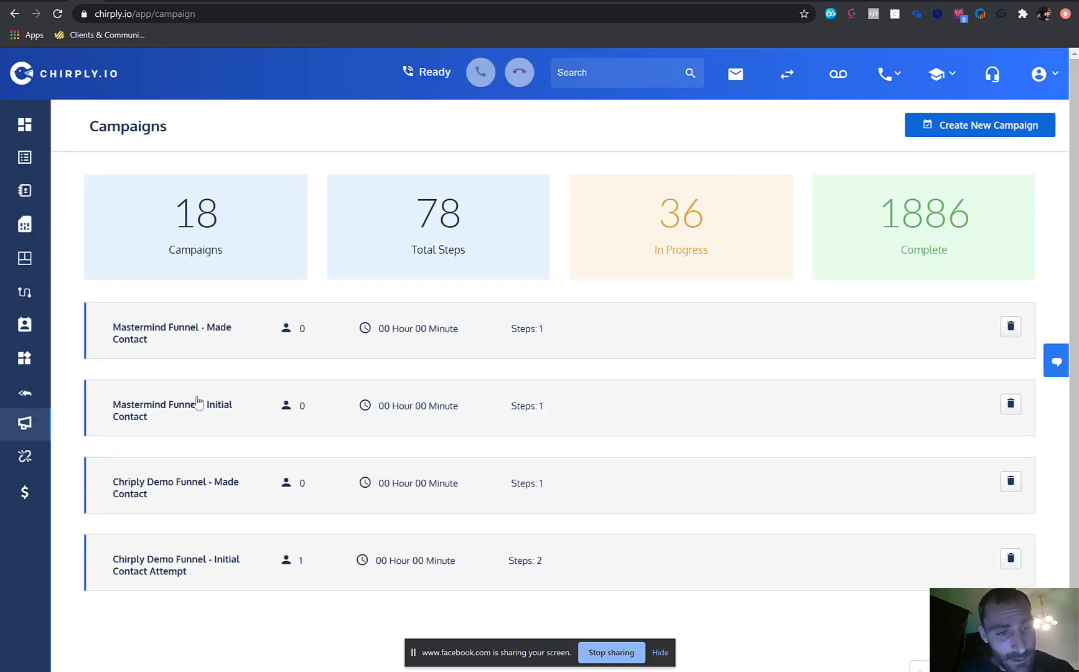
{"action": "left_click", "coordinate": [198, 403]}
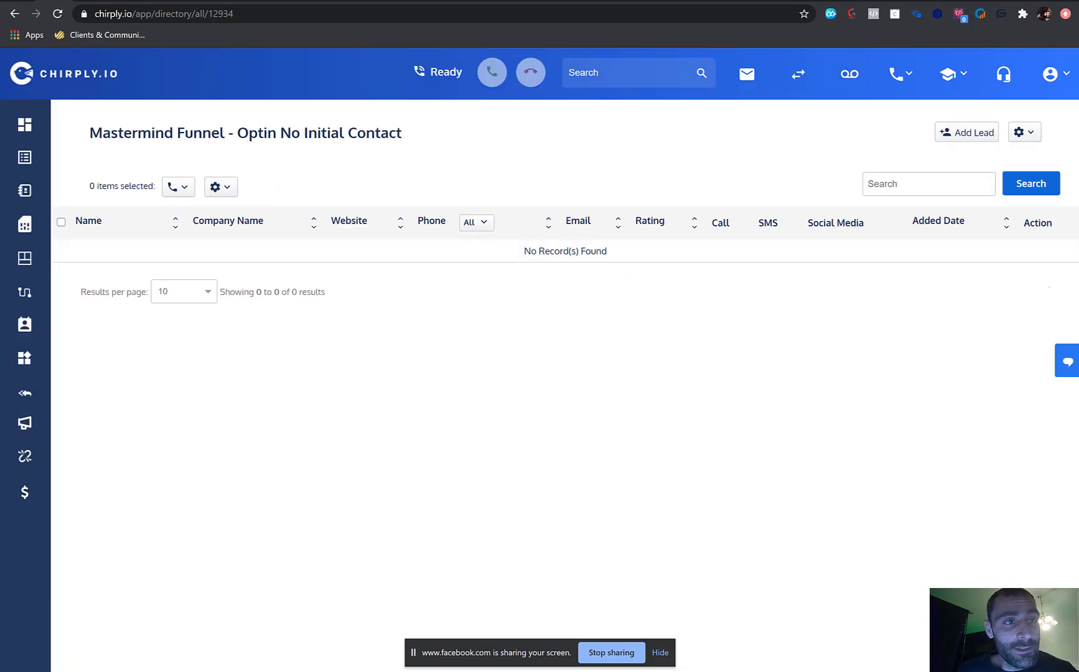
{"action": "left_click", "coordinate": [87, 1]}
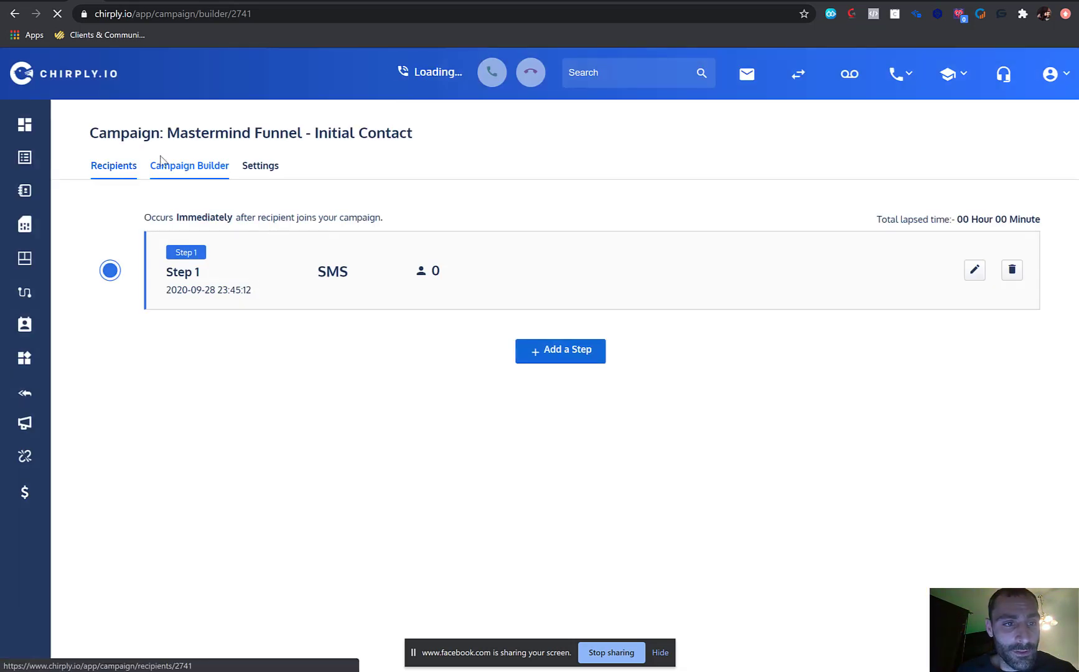
{"action": "left_click", "coordinate": [127, 178]}
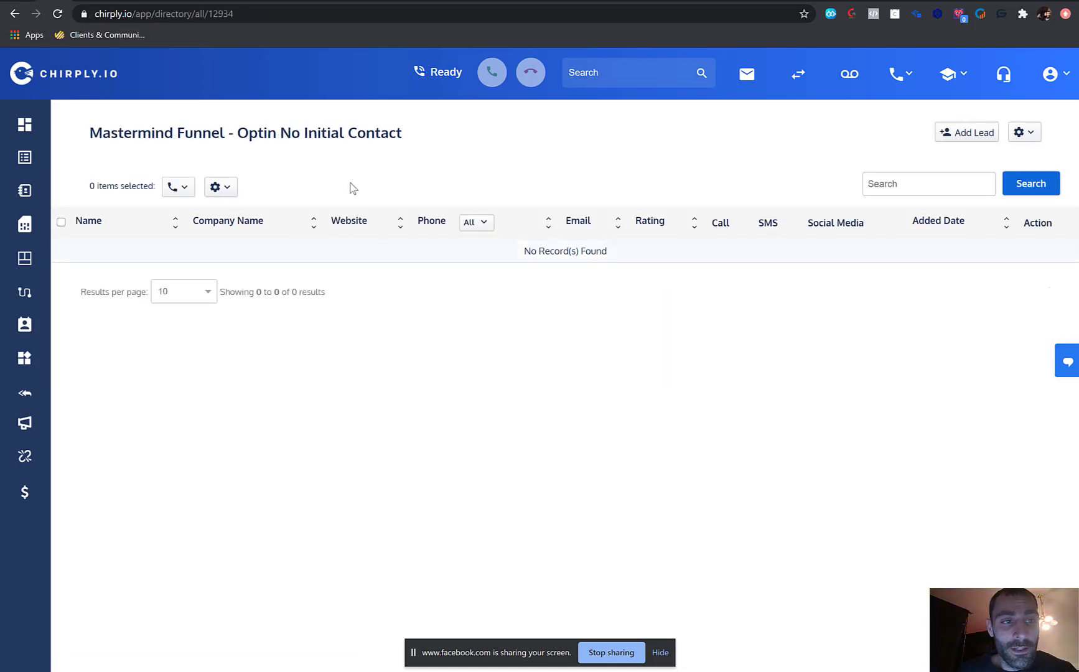
{"action": "left_click", "coordinate": [212, 1]}
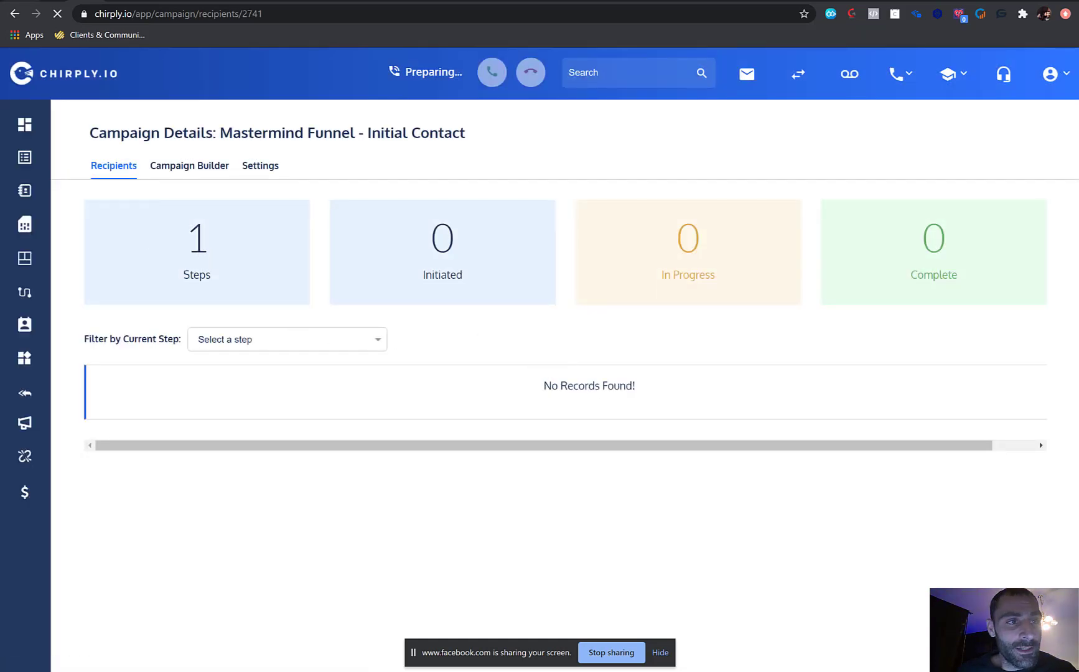
Request the full video on the mastermind funnel page by submitting the optin form with its filled-in name, e-mail and phone number.
{"action": "left_click", "coordinate": [62, 1]}
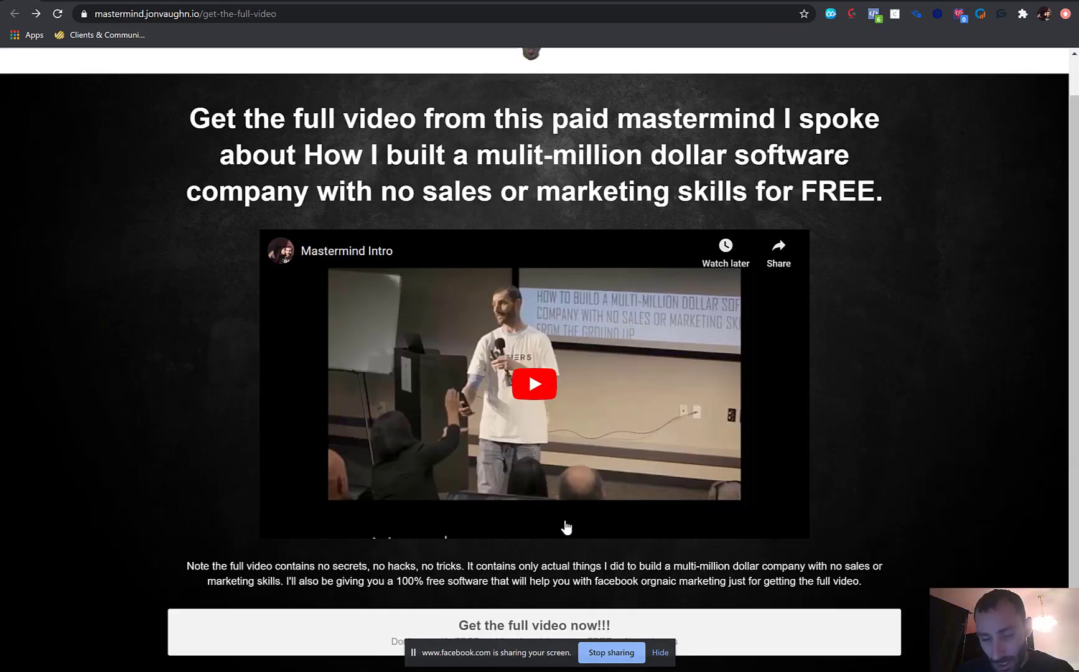
{"action": "left_click", "coordinate": [536, 628]}
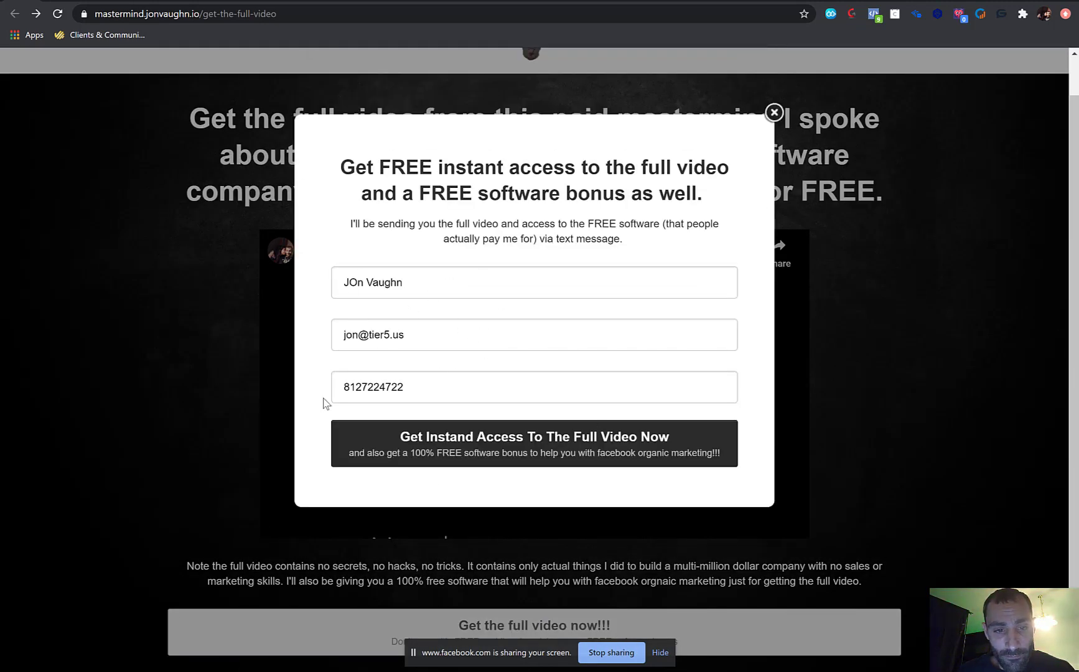
{"action": "left_click", "coordinate": [548, 449]}
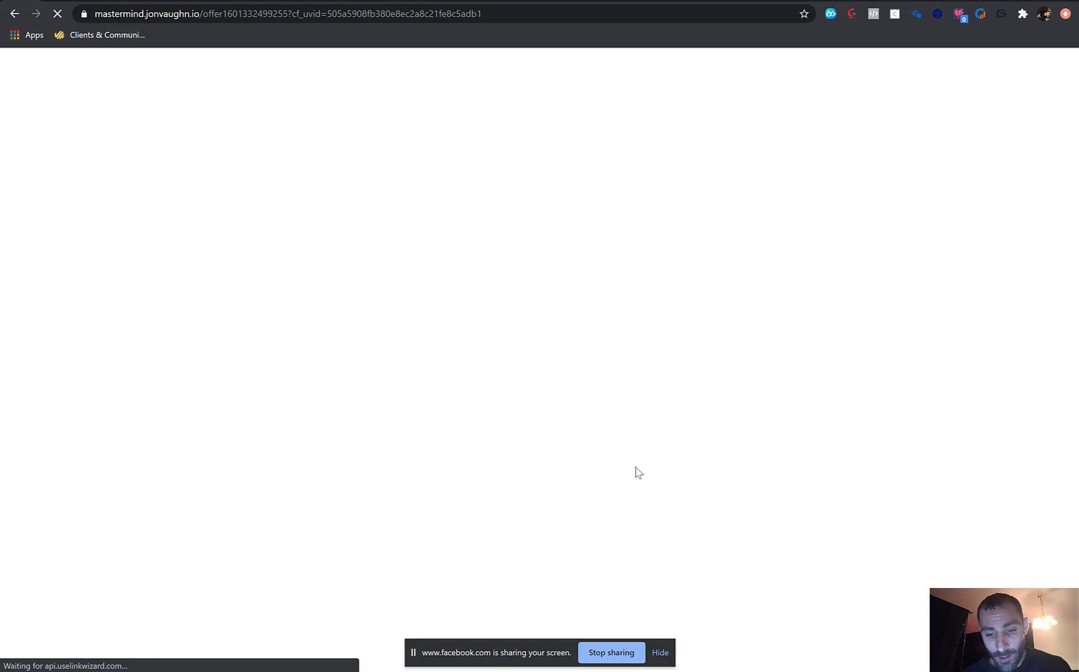
Check the Initial Contact campaign's recipients in Chirply.io and read the funnel's incoming SMS in Skype.
{"action": "left_click", "coordinate": [601, 671]}
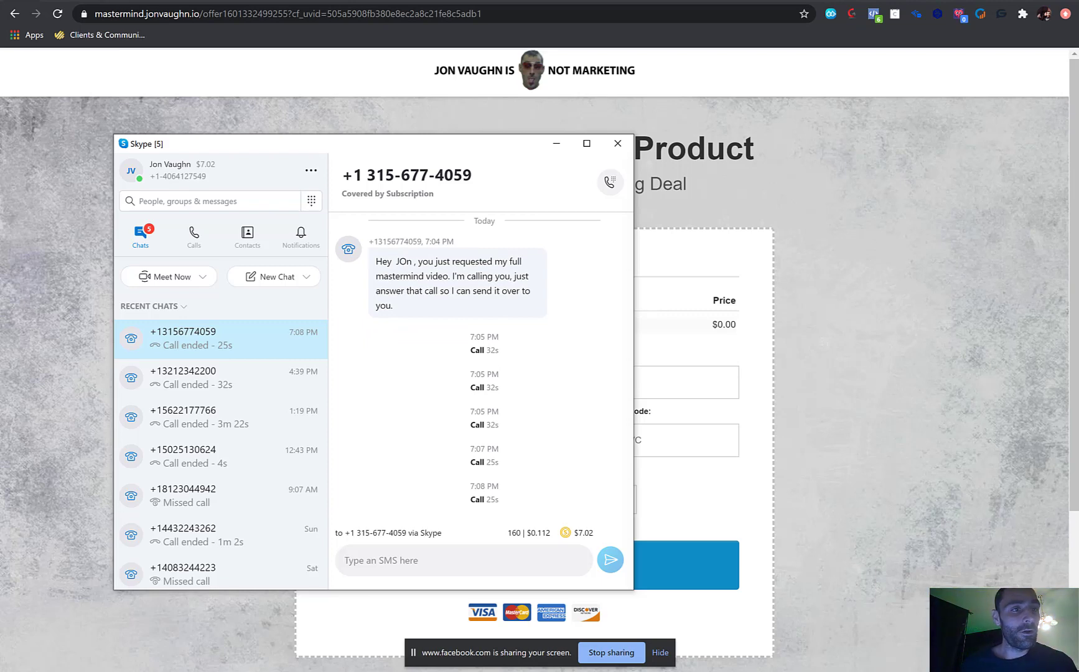
{"action": "left_click", "coordinate": [46, 3]}
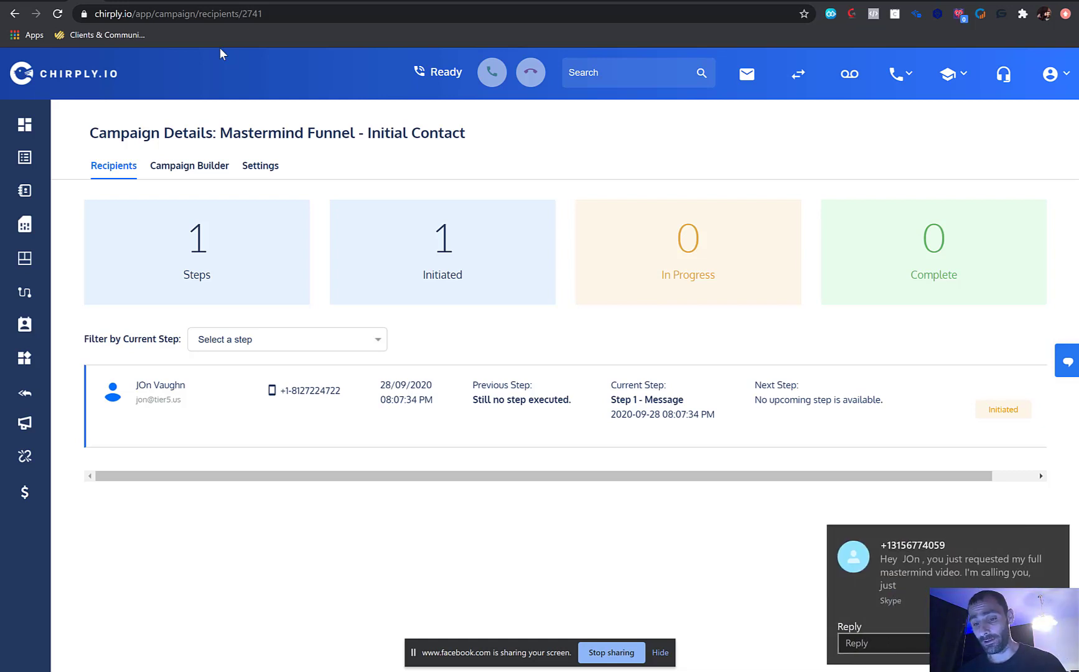
{"action": "left_click", "coordinate": [905, 581]}
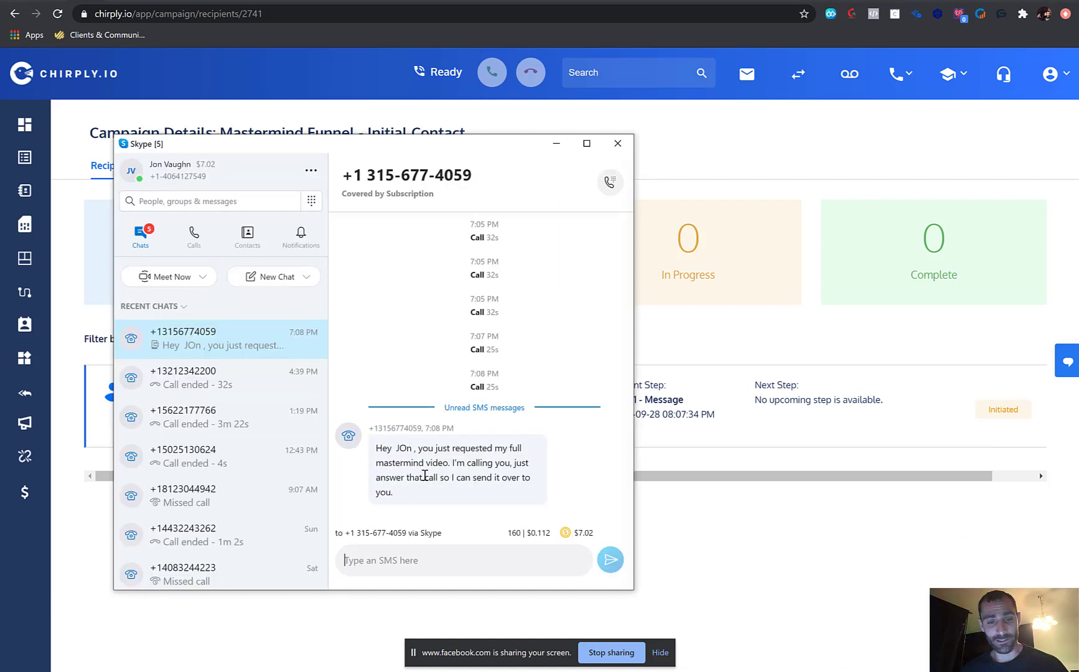
{"action": "scroll", "coordinate": [456, 446], "scroll_direction": "down", "scroll_amount": 6}
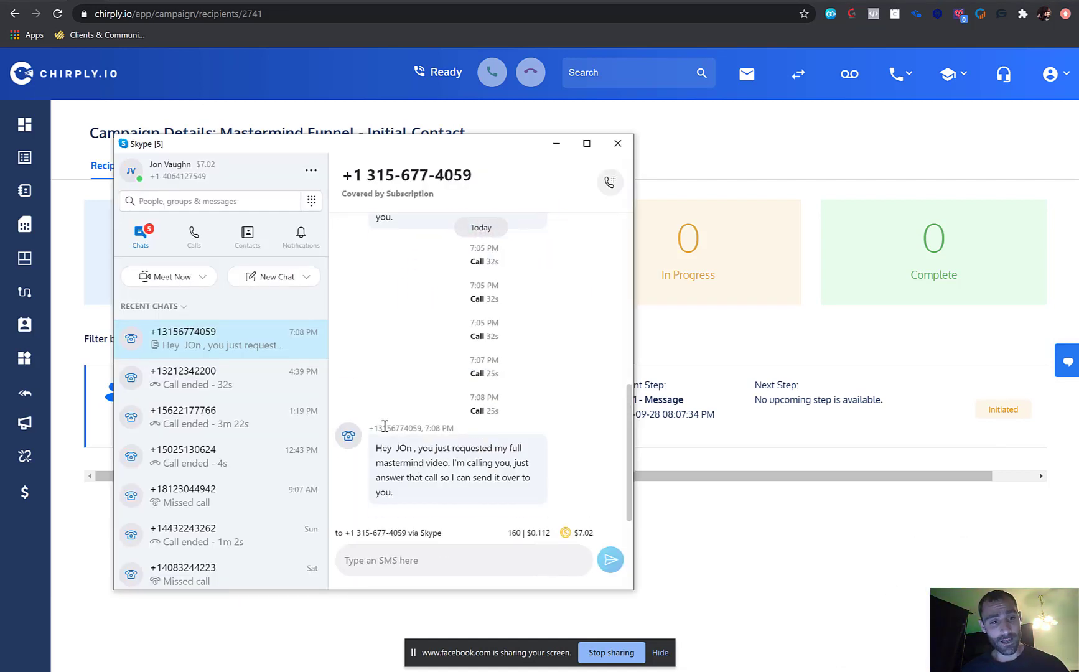
{"action": "left_click_drag", "start_coordinate": [400, 494], "coordinate": [376, 452]}
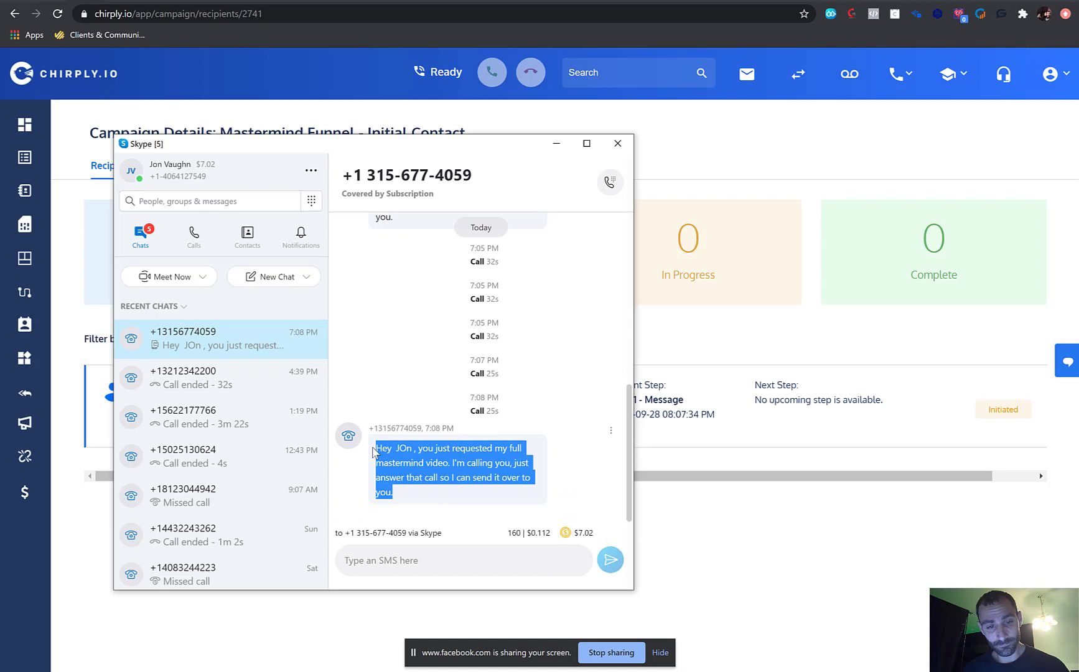
{"action": "left_click", "coordinate": [428, 480]}
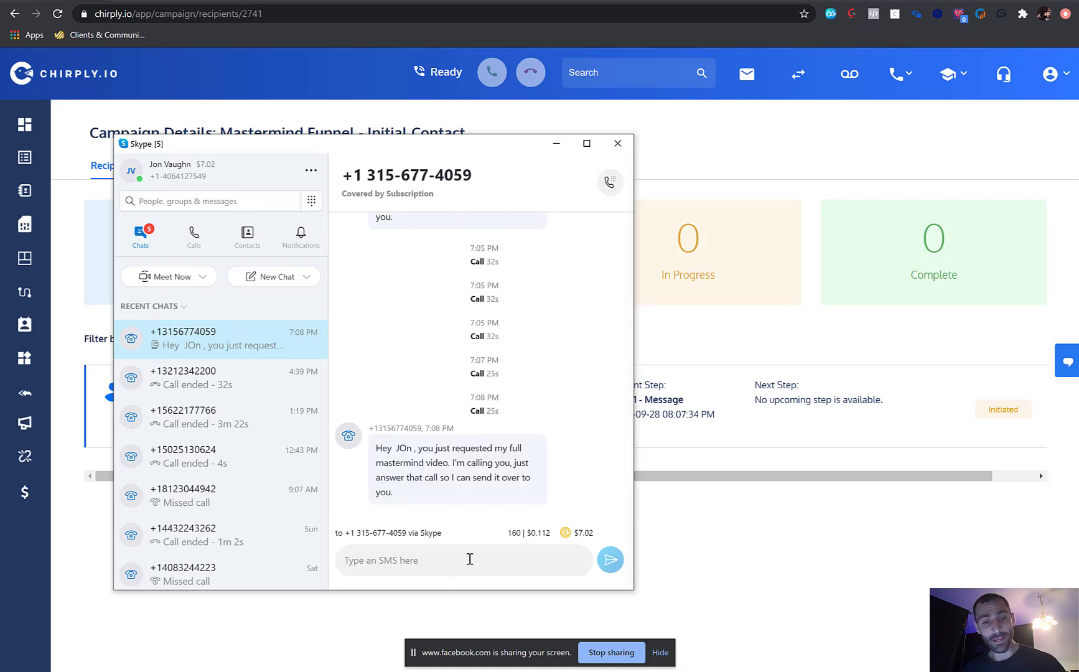
Reply "free video" to the funnel's SMS in Skype and read the automatic answer.
{"action": "type", "text": "free video"}
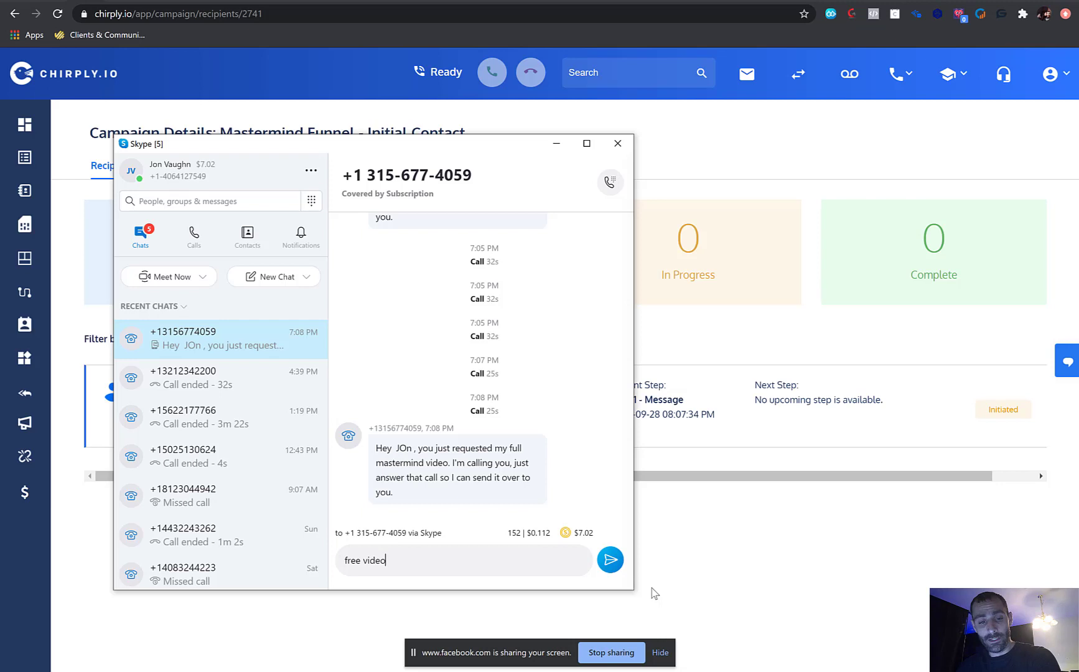
{"action": "key", "text": "Return"}
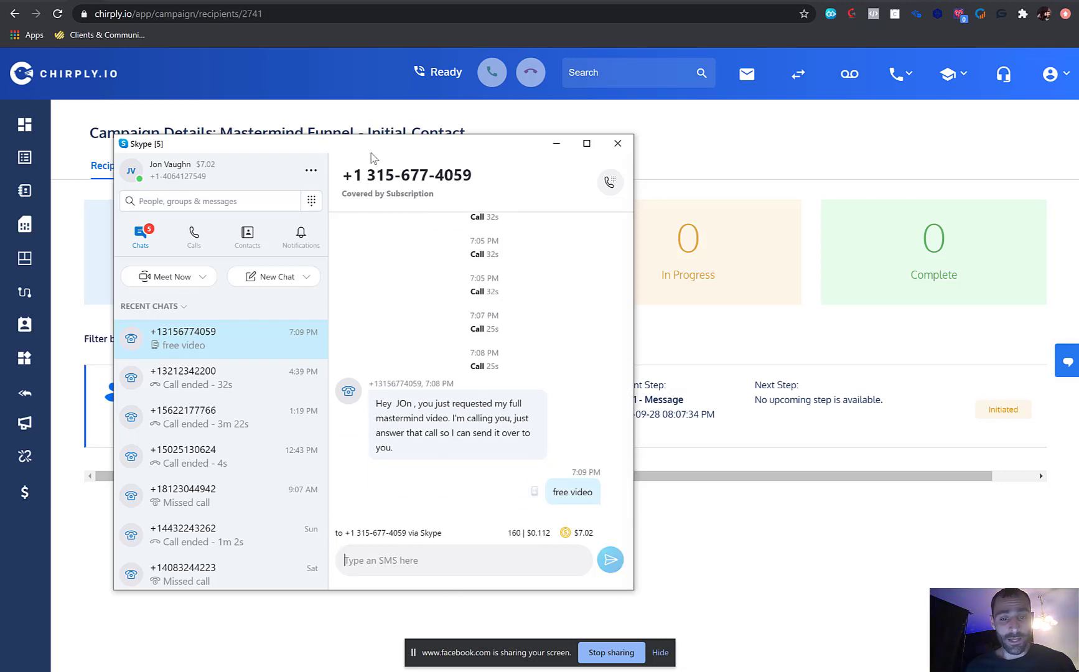
{"action": "left_click_drag", "start_coordinate": [325, 145], "coordinate": [503, 147]}
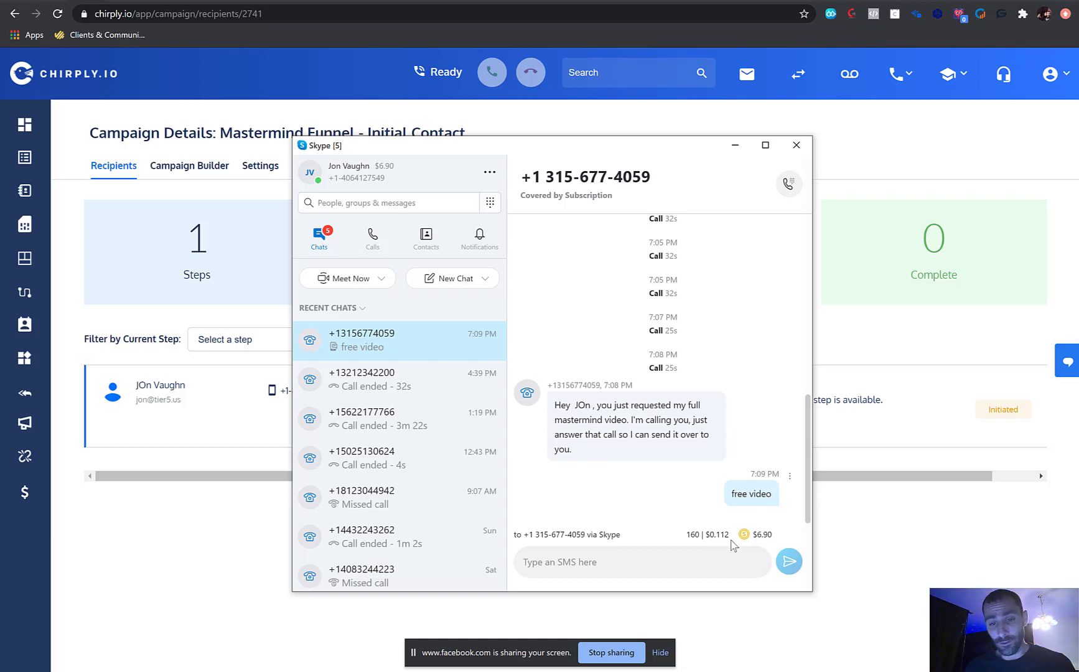
{"action": "left_click_drag", "start_coordinate": [681, 505], "coordinate": [557, 480]}
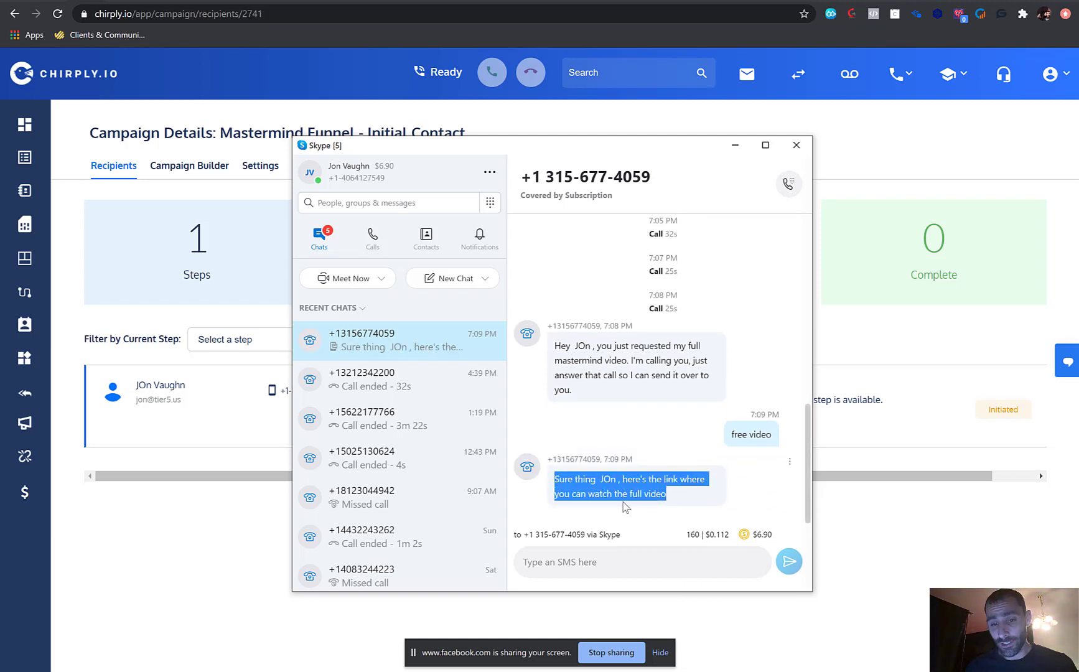
{"action": "left_click", "coordinate": [674, 496]}
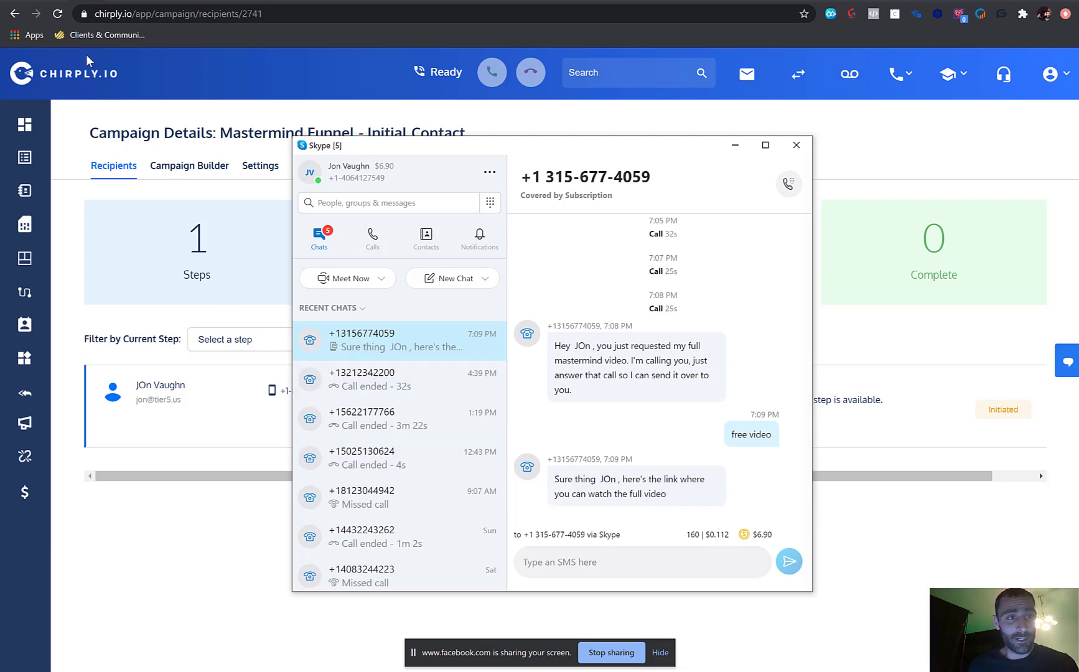
Reload the Initial Contact campaign's recipients in Chirply.io and open the recipients of the "Mastermind Funnel - Made Contact" campaign.
{"action": "left_click", "coordinate": [57, 13]}
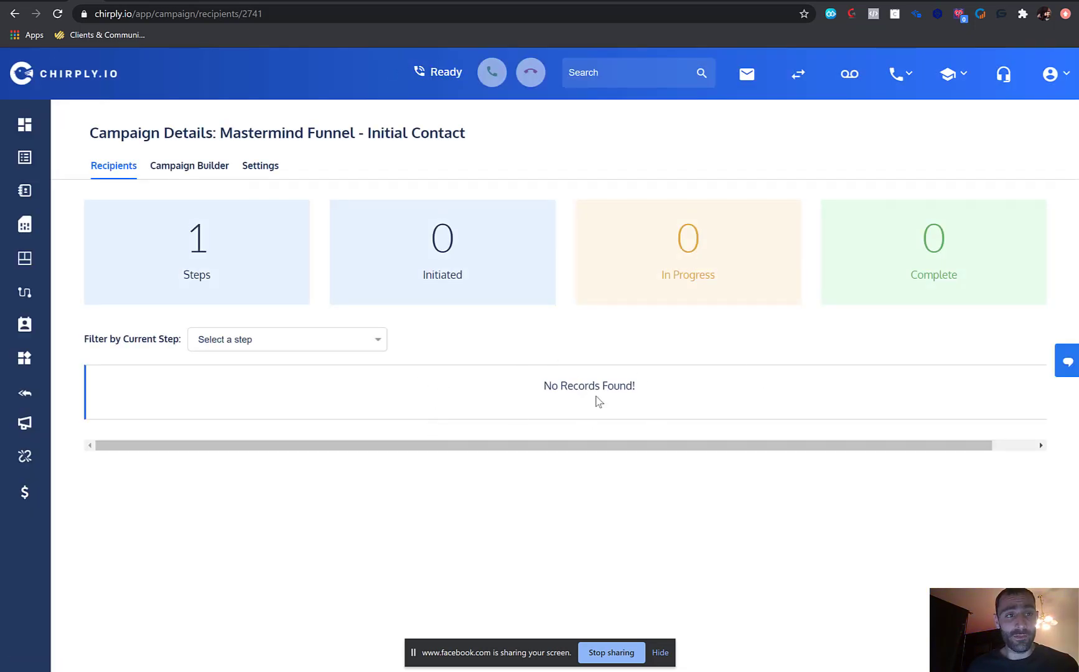
{"action": "left_click", "coordinate": [25, 423]}
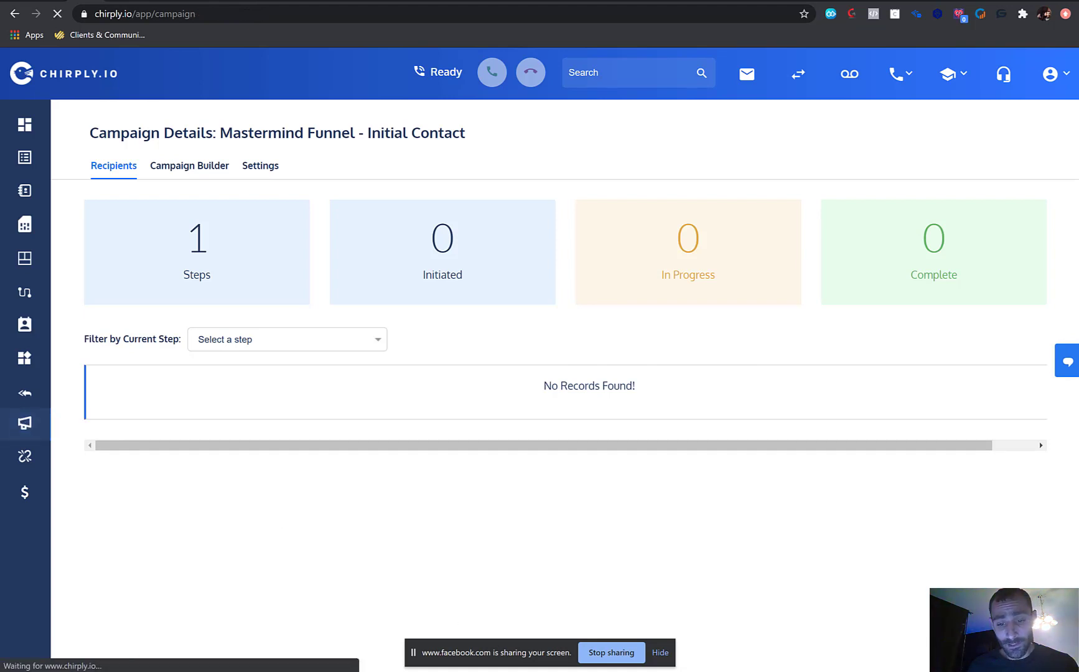
{"action": "key", "text": "alt+Tab"}
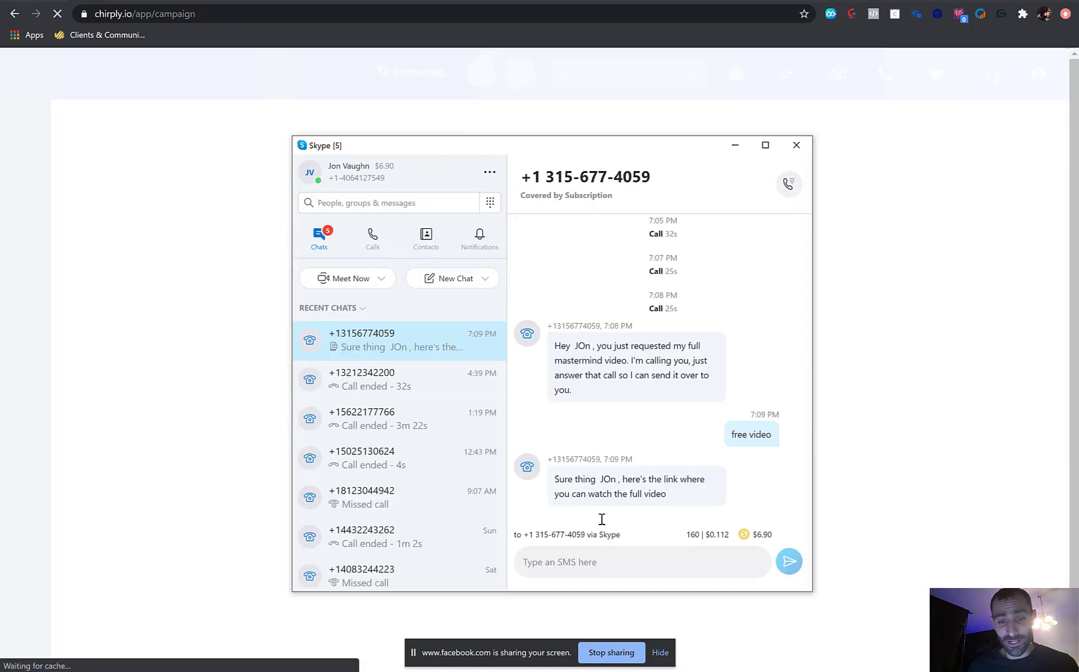
{"action": "left_click", "coordinate": [196, 307]}
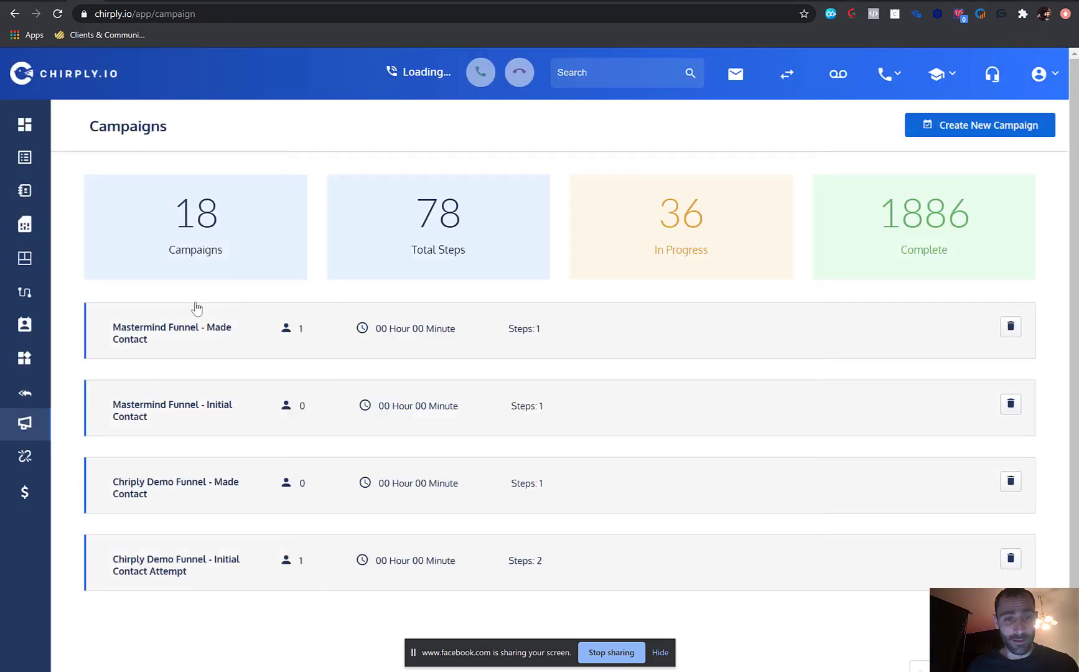
{"action": "left_click", "coordinate": [164, 338]}
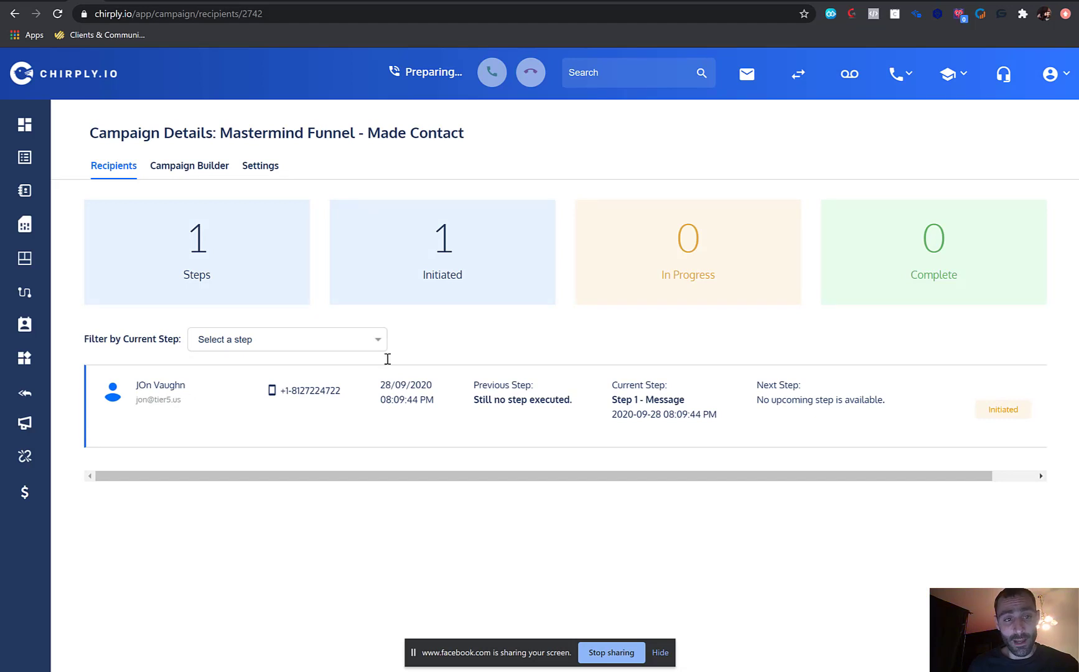
Compare the "Optin No Initial Contact" and "Made initial contact" lists of the Mastermind Funnel and open the new SMS in Skype.
{"action": "left_click", "coordinate": [137, 0]}
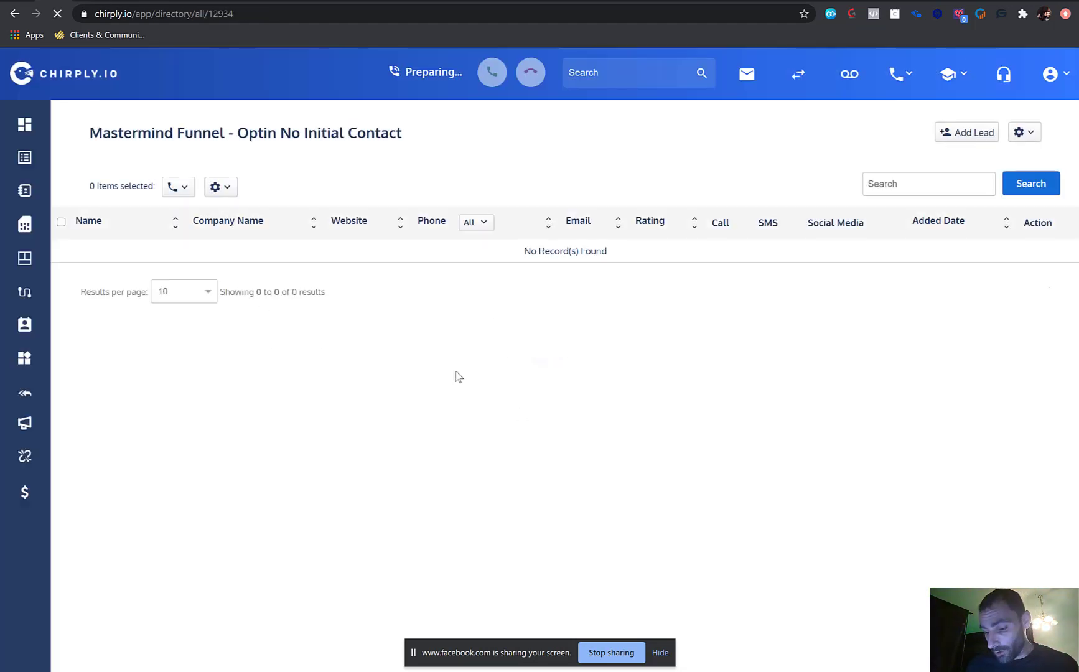
{"action": "left_click", "coordinate": [27, 161]}
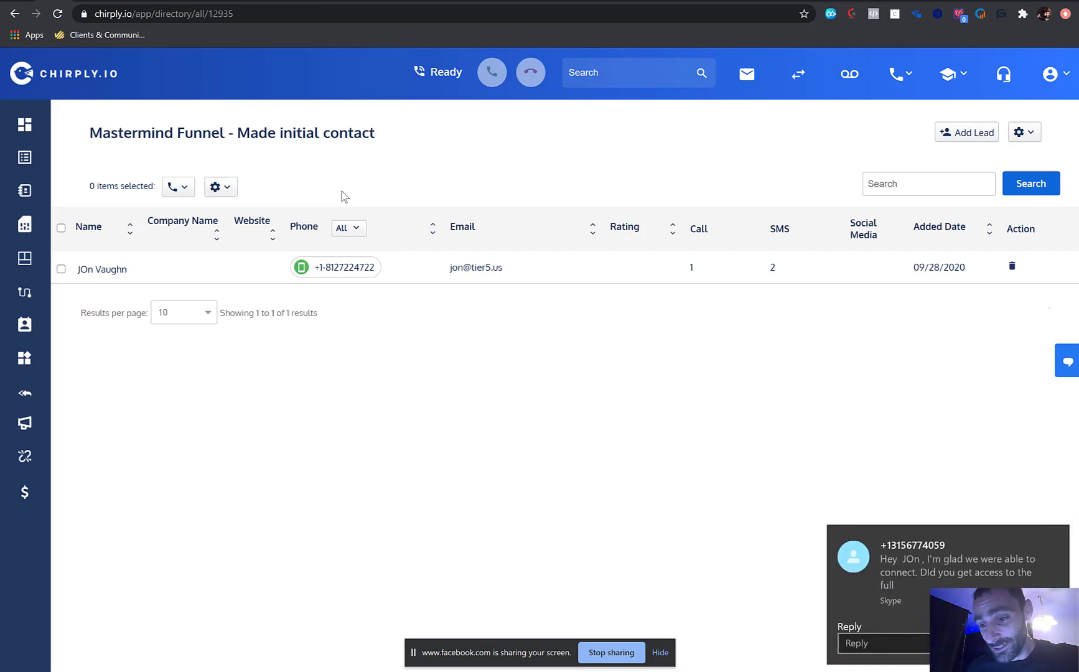
{"action": "left_click", "coordinate": [954, 571]}
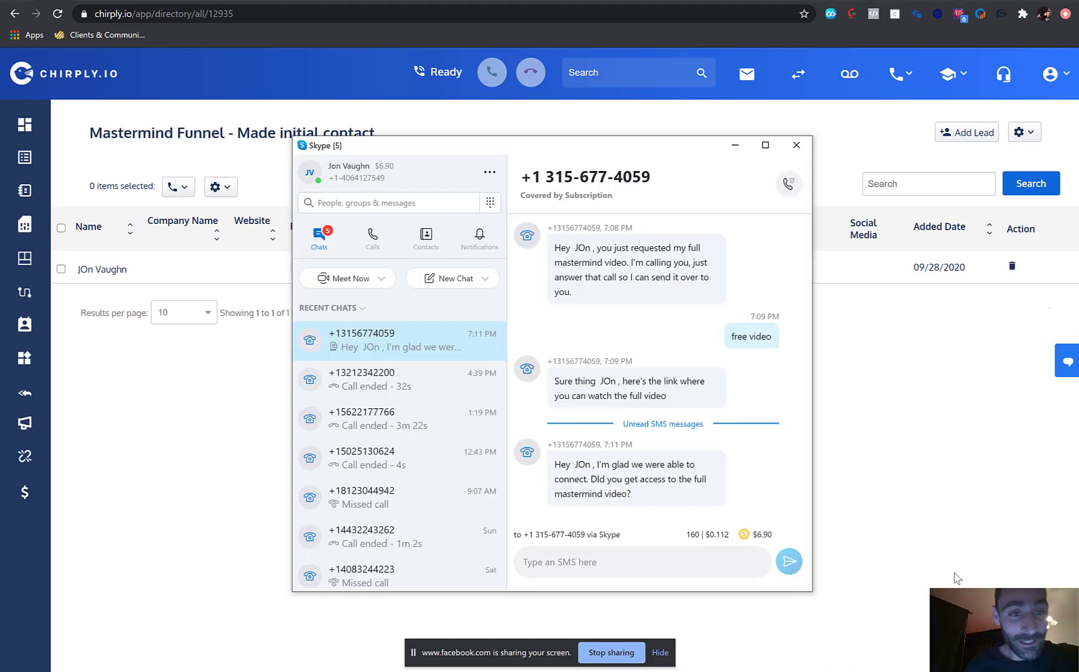